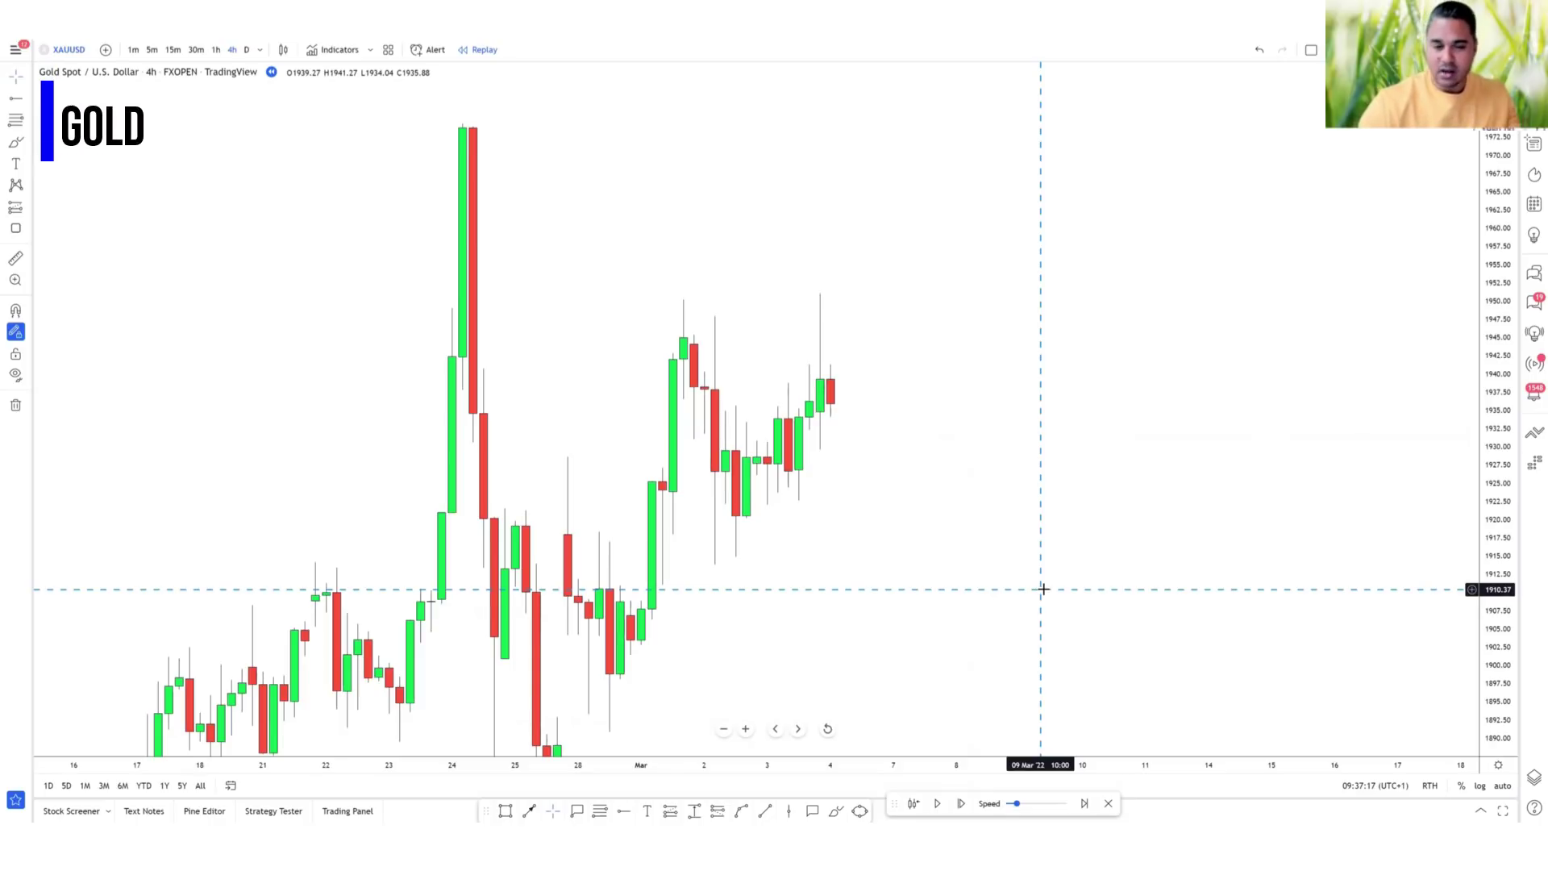
Draw a rising trend line beneath the candles from late February into March, and remove it.
left_click_drag(1011, 567, 1037, 544)
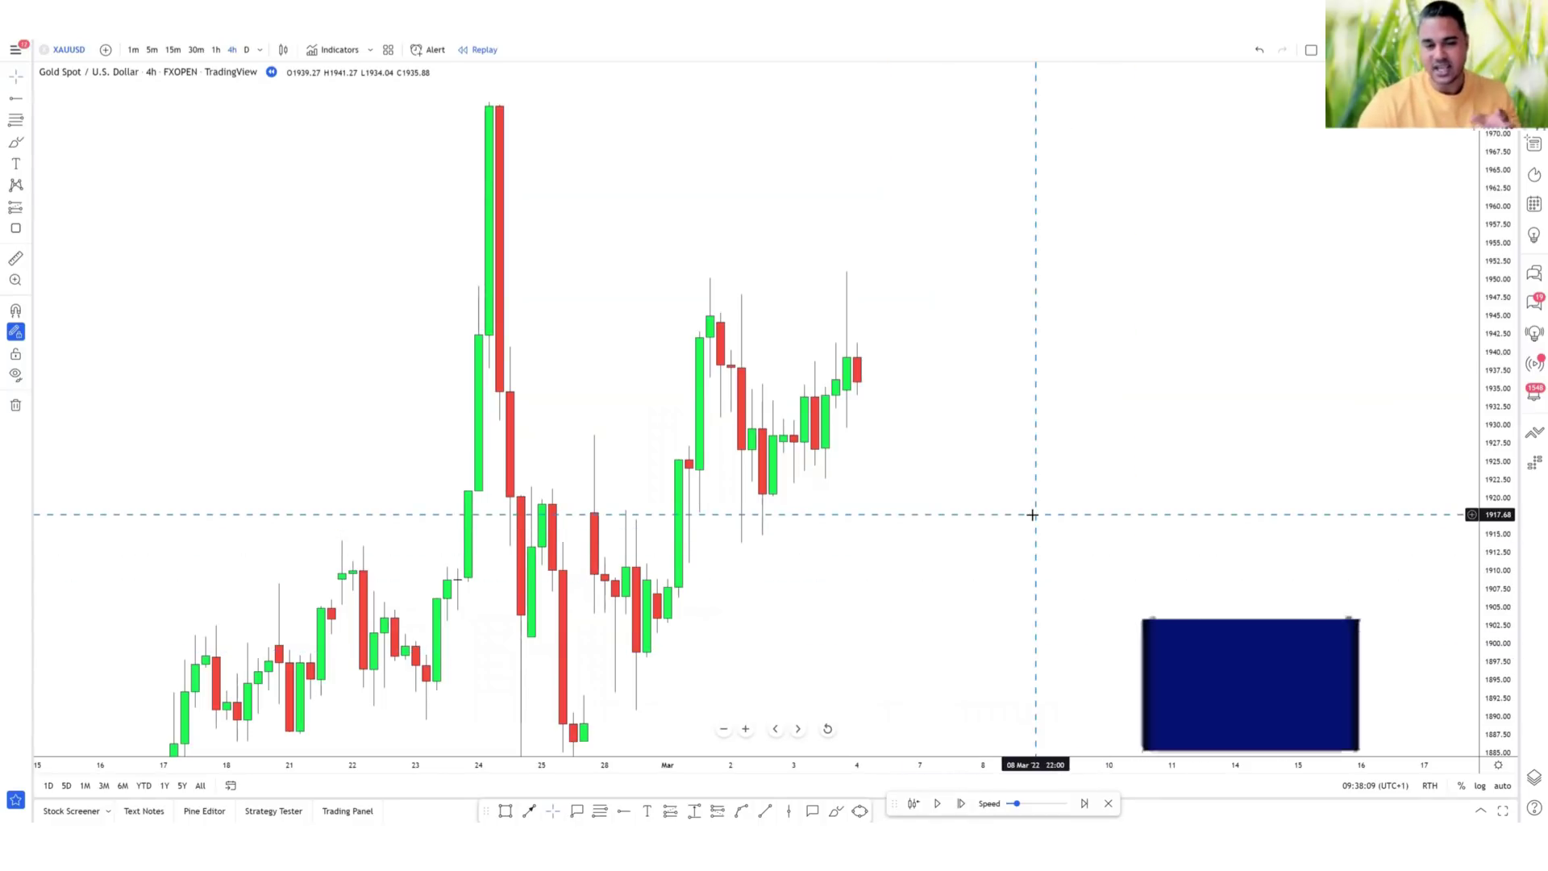
left_click_drag(856, 533, 892, 487)
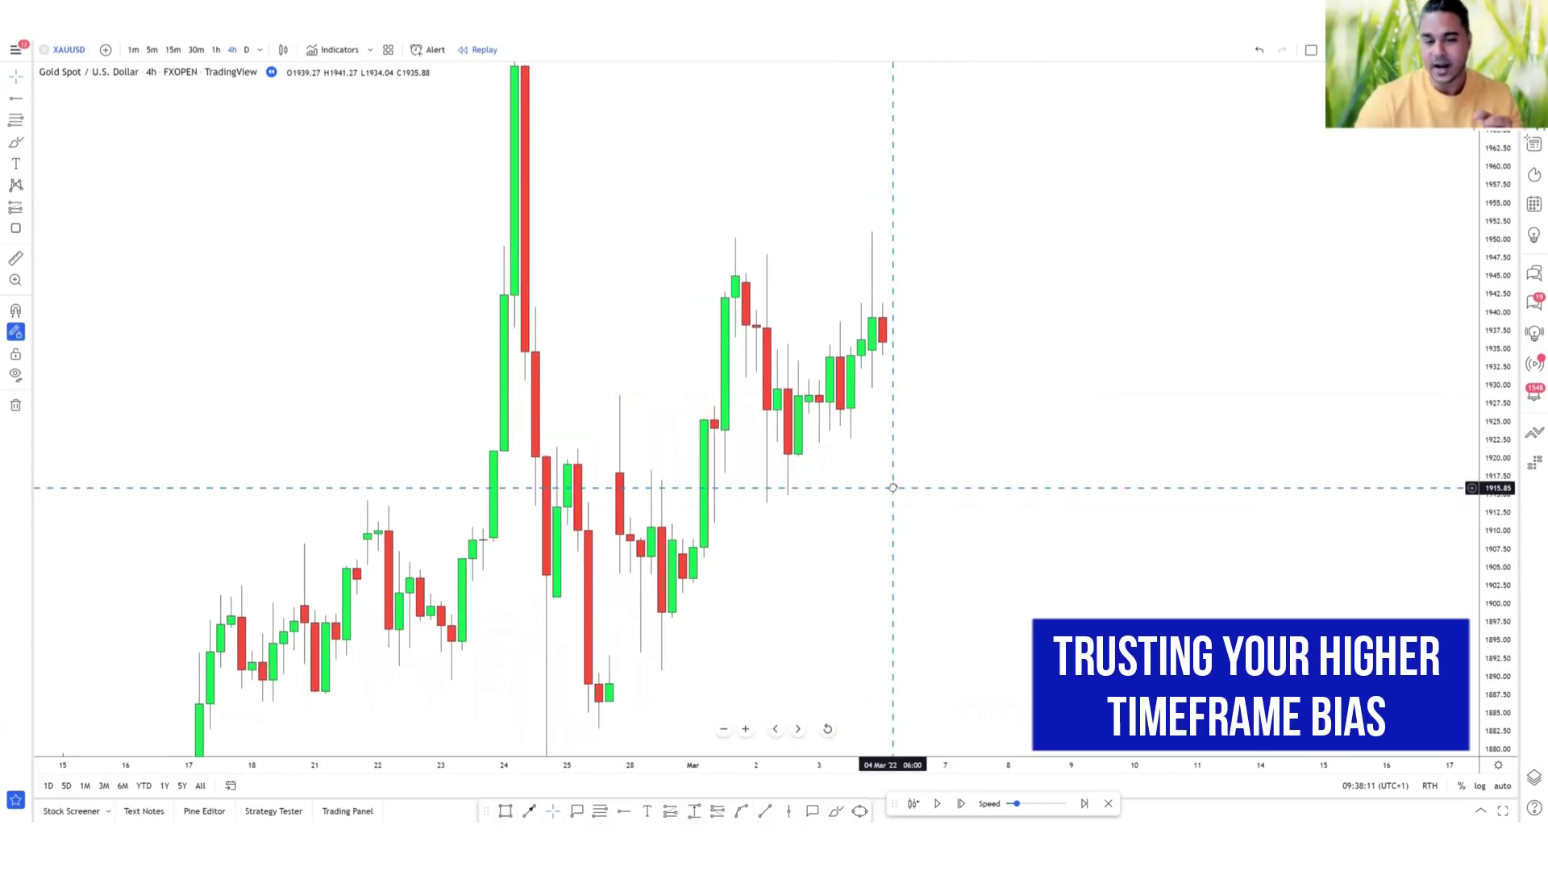
key("alt+t")
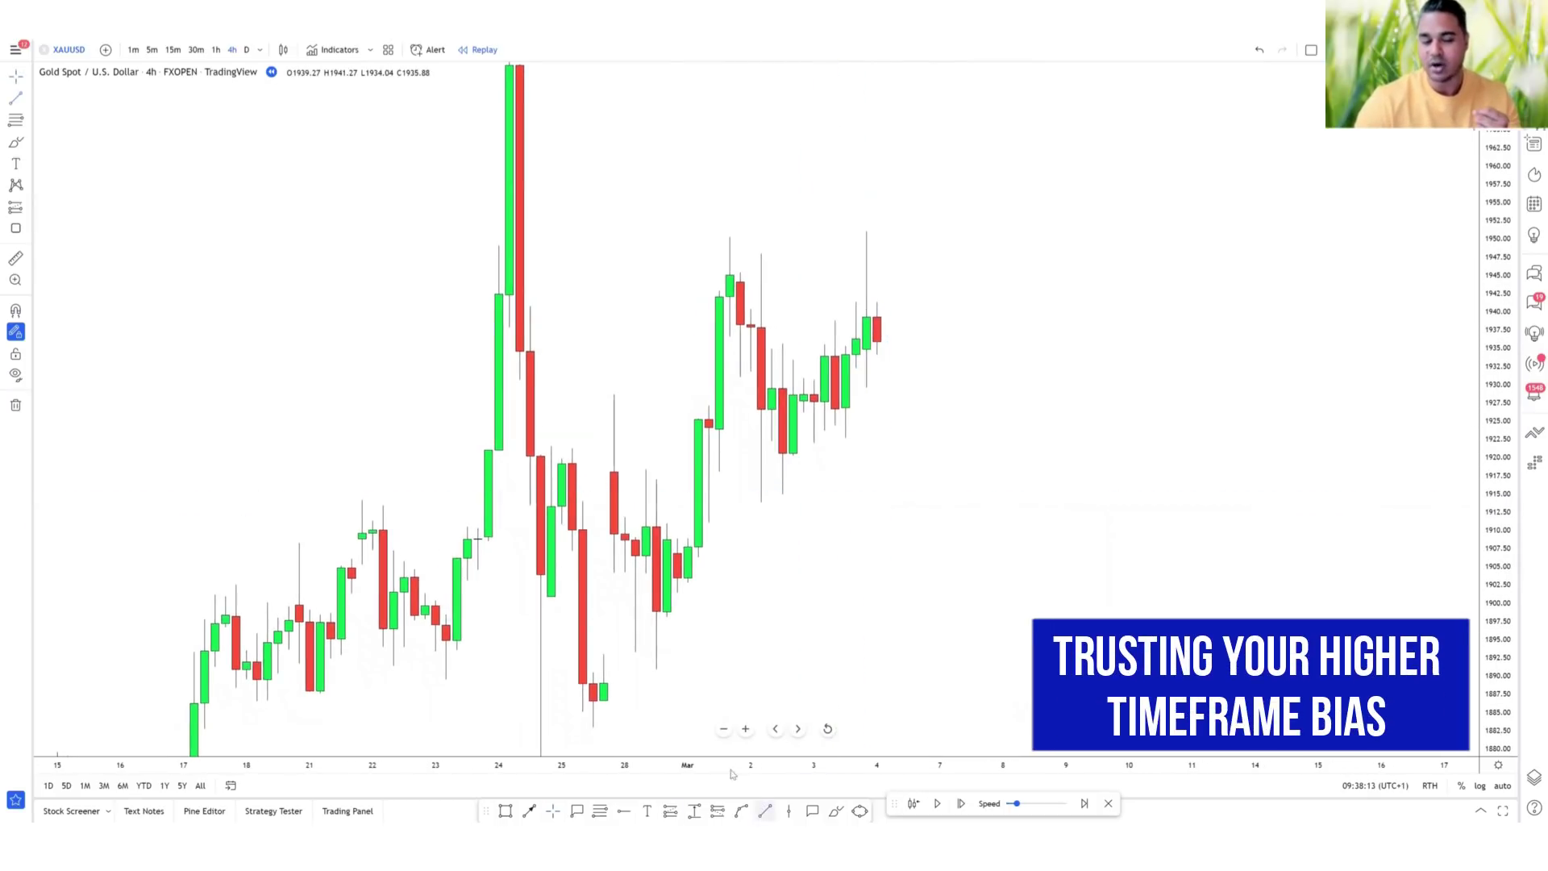
left_click(635, 720)
left_click(948, 335)
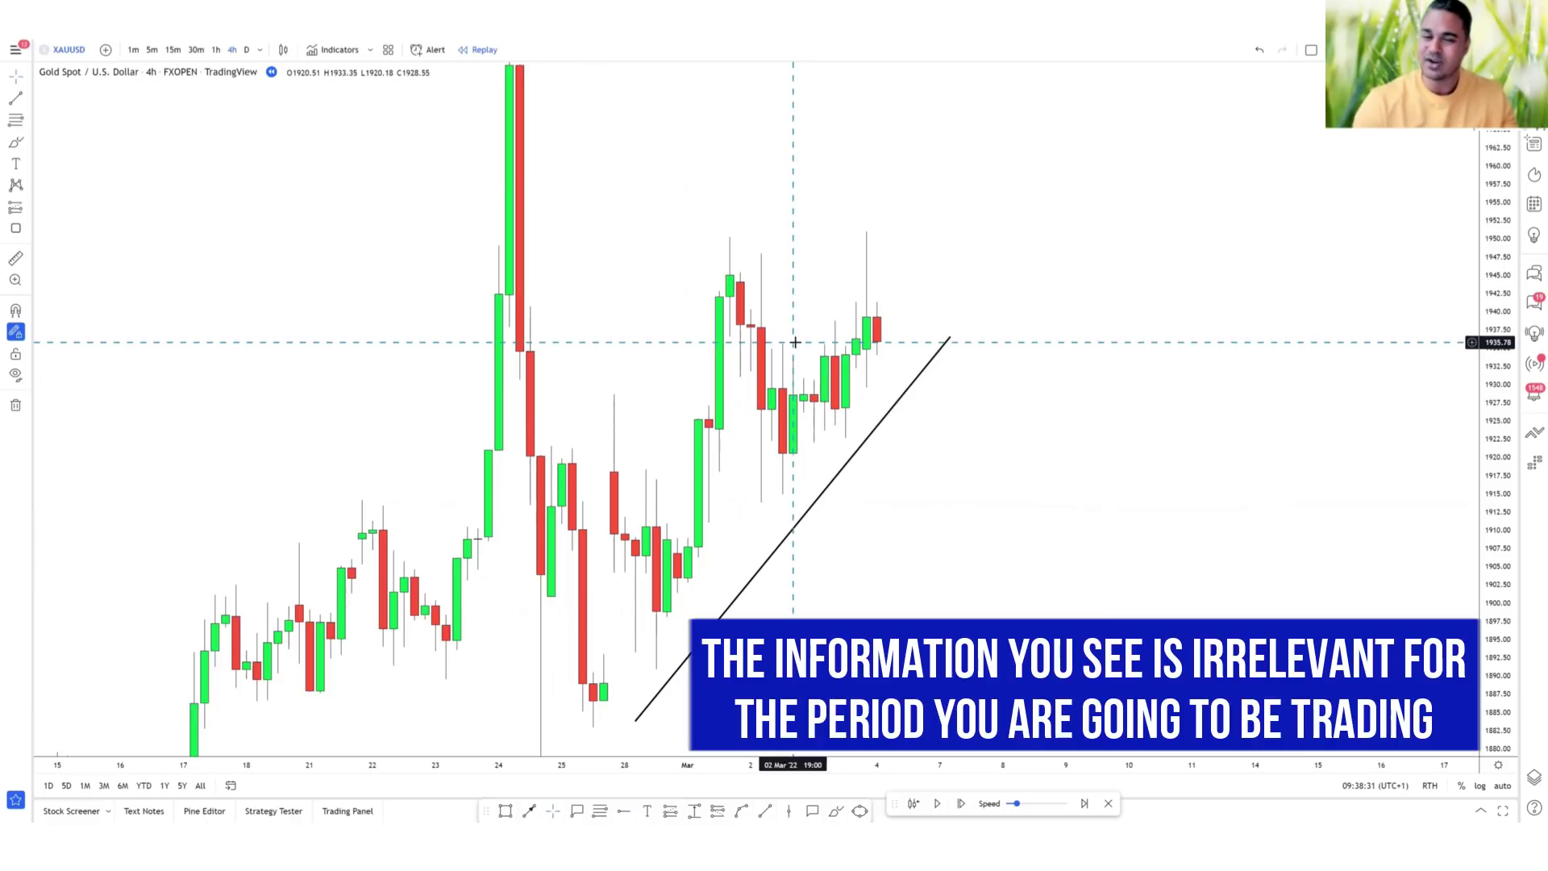
right_click(985, 476)
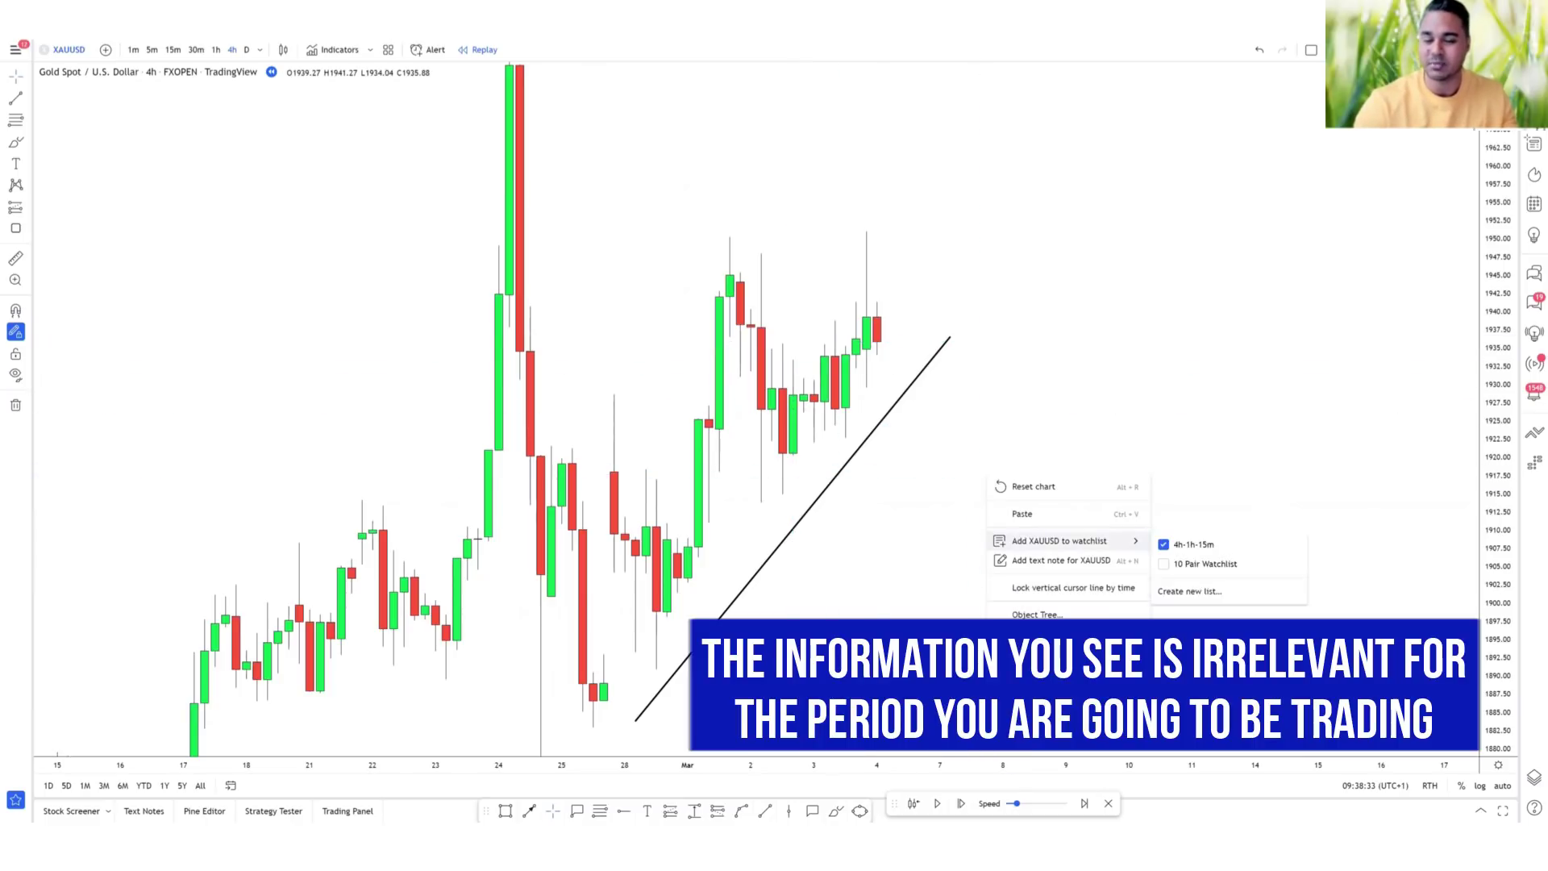
left_click(1058, 686)
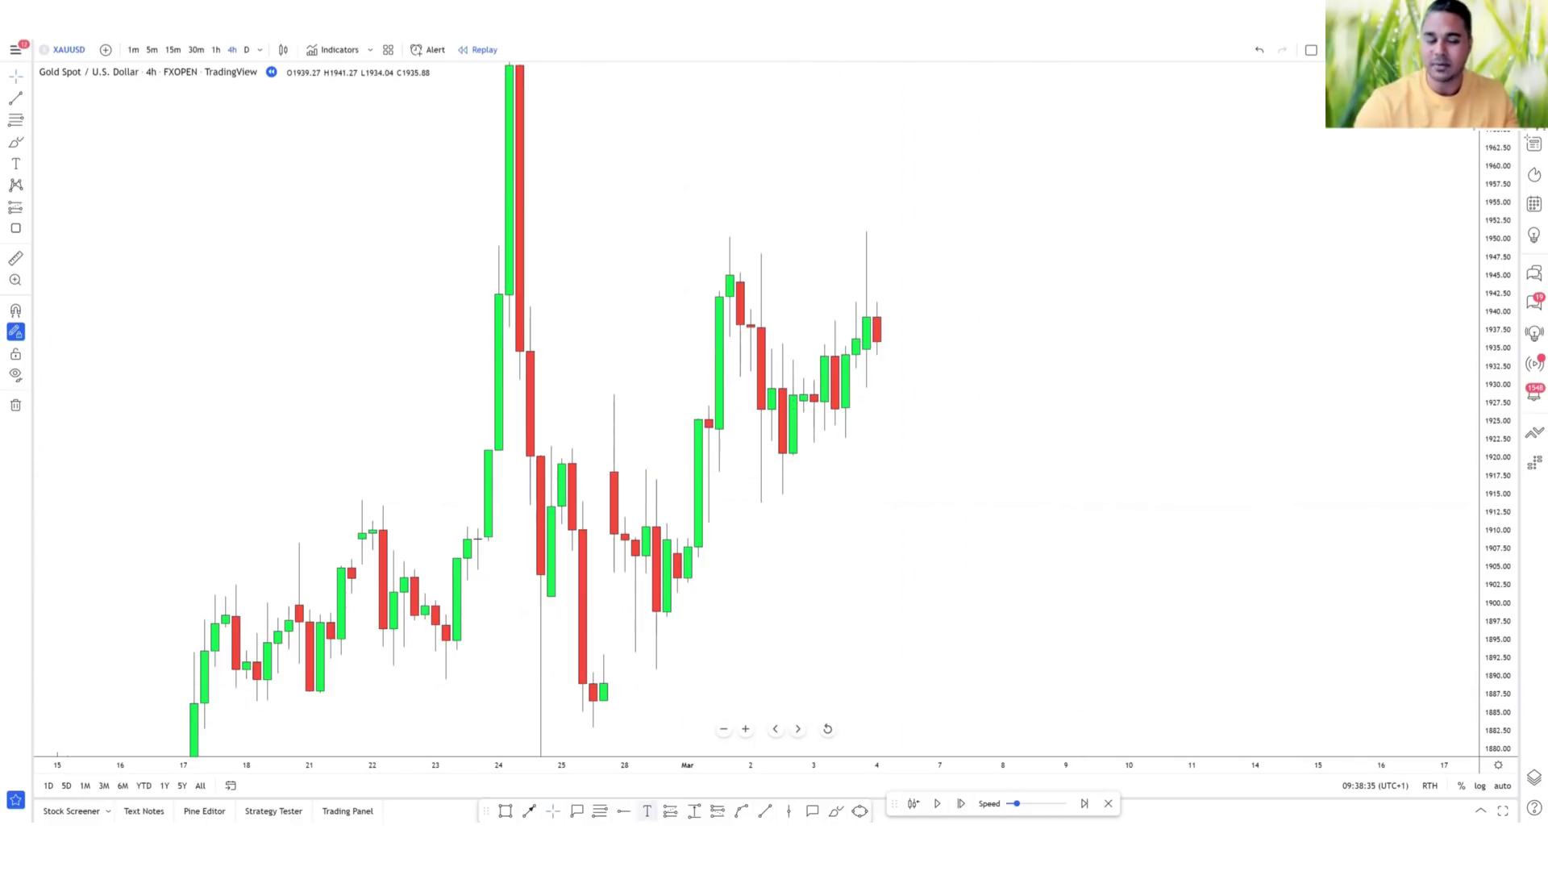
Draw a horizontal ray from the 1 March candle-body high at about 1945 and place a price label on it.
left_click(623, 811)
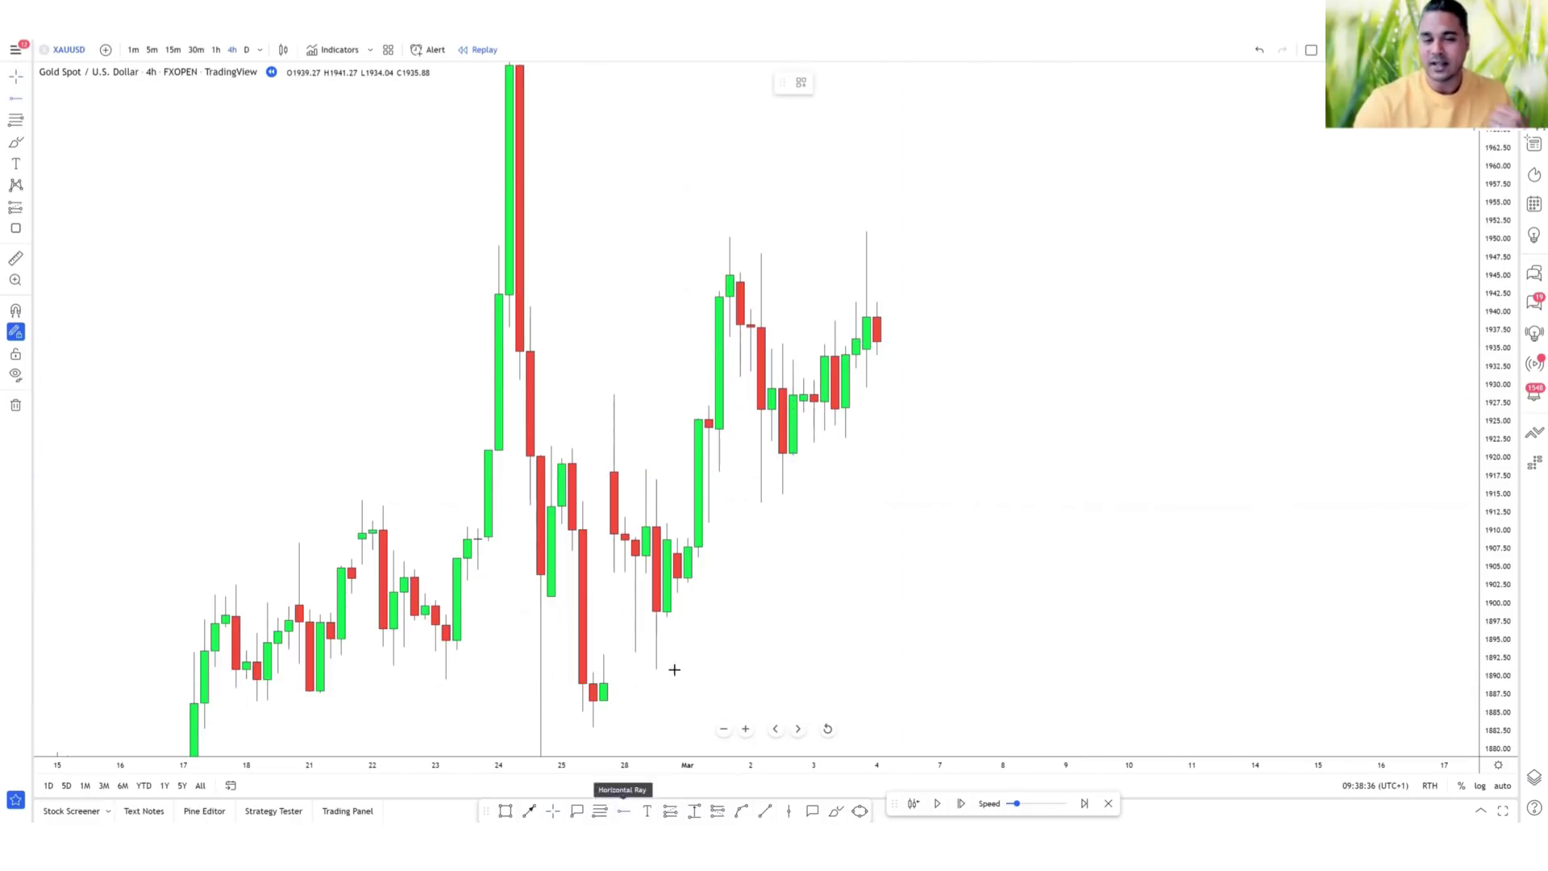
left_click(720, 274)
mouse_move(941, 483)
left_mouse_down()
mouse_move(919, 532)
mouse_move(959, 570)
left_mouse_up()
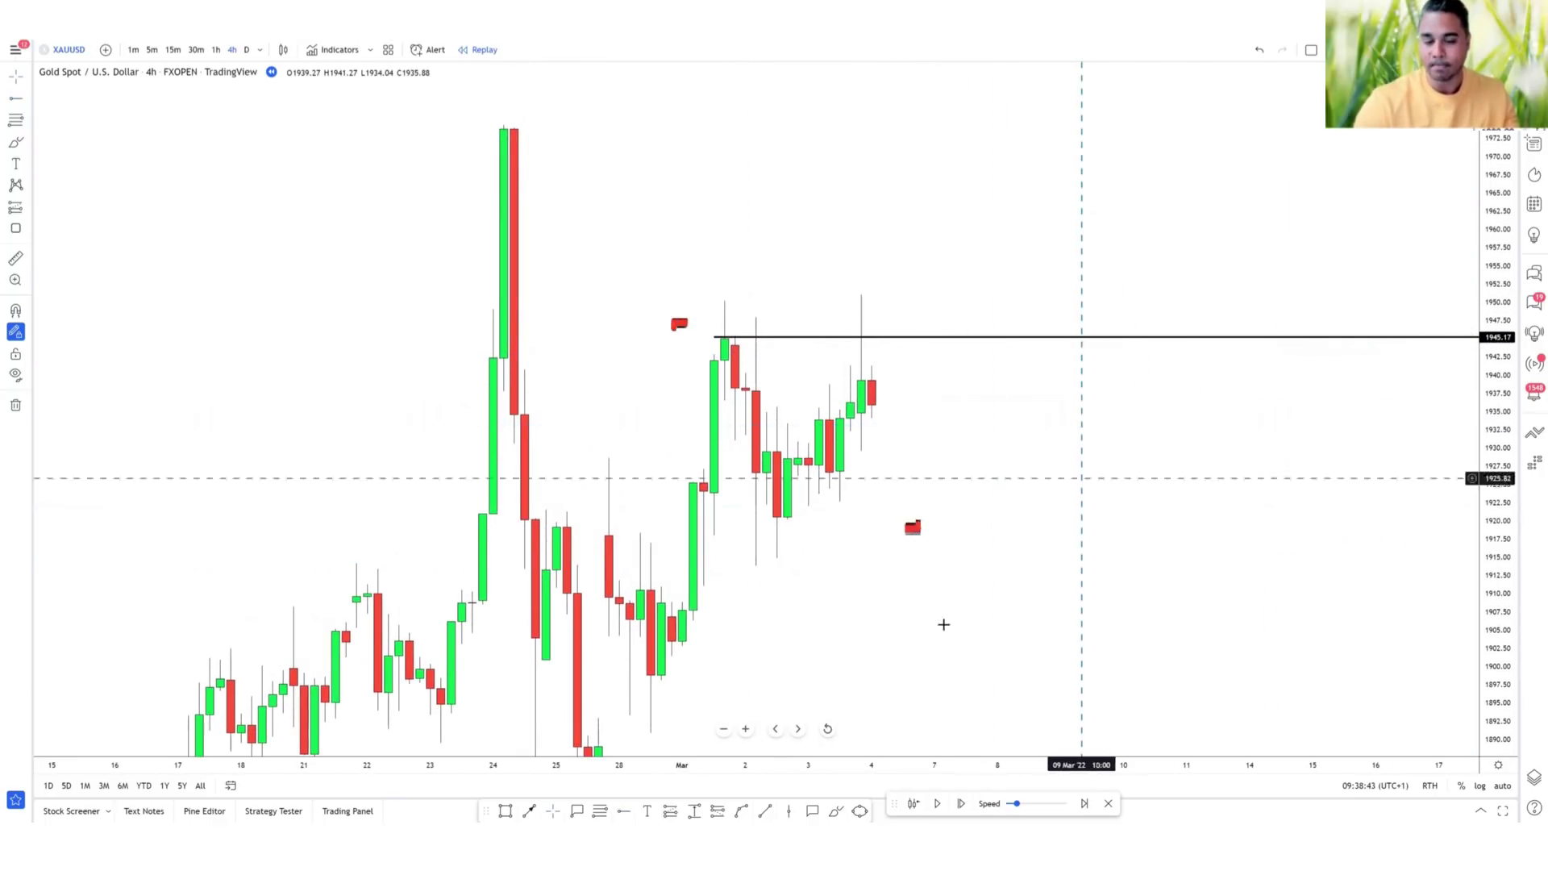
left_click(576, 811)
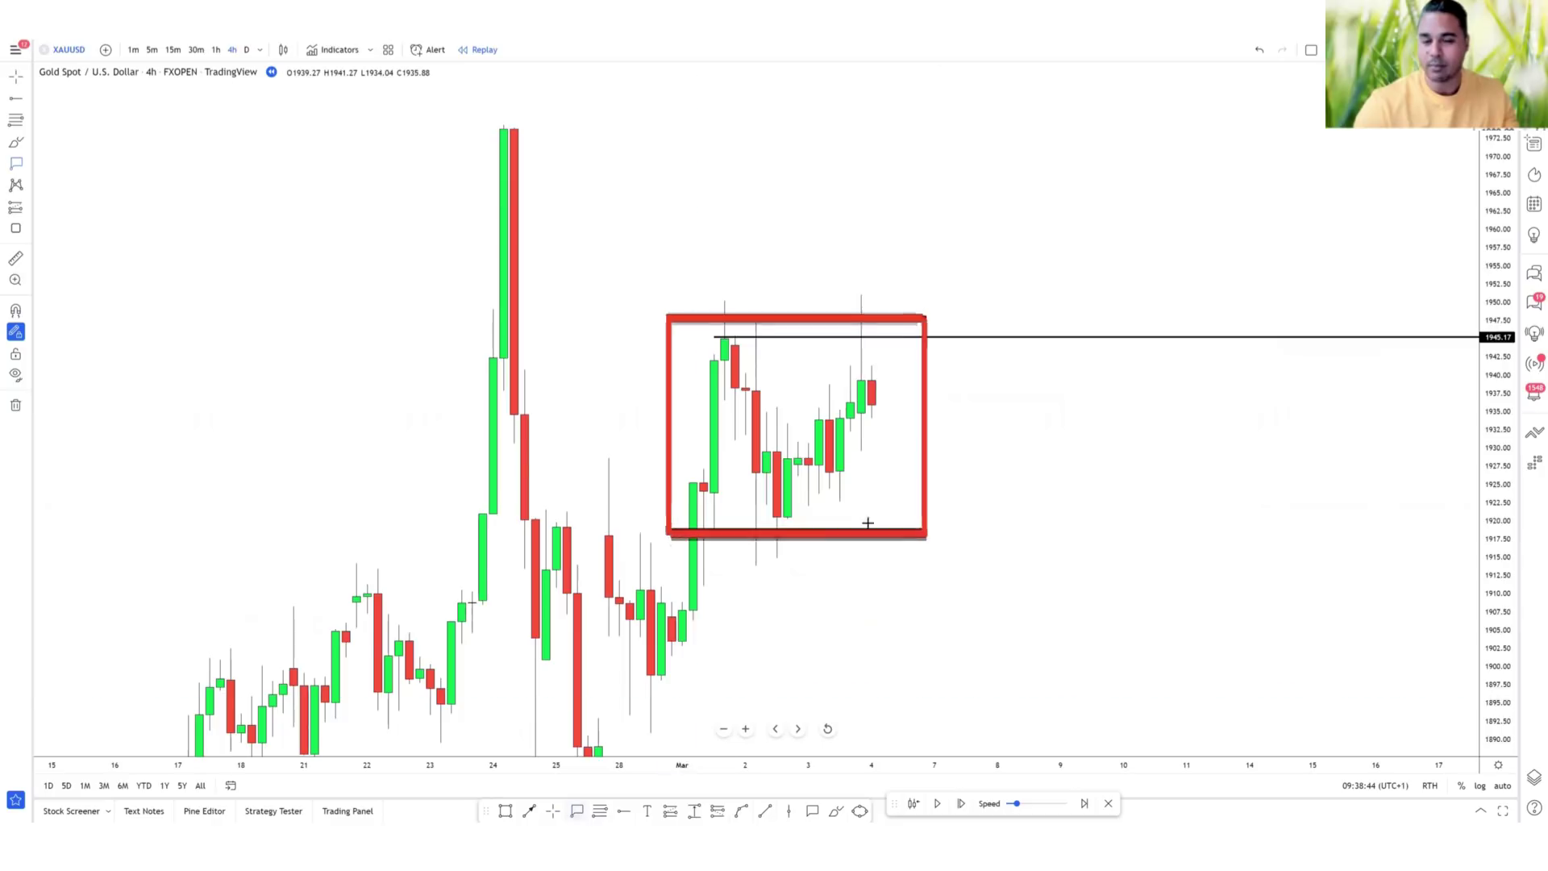
left_click(987, 335)
left_click(1030, 452)
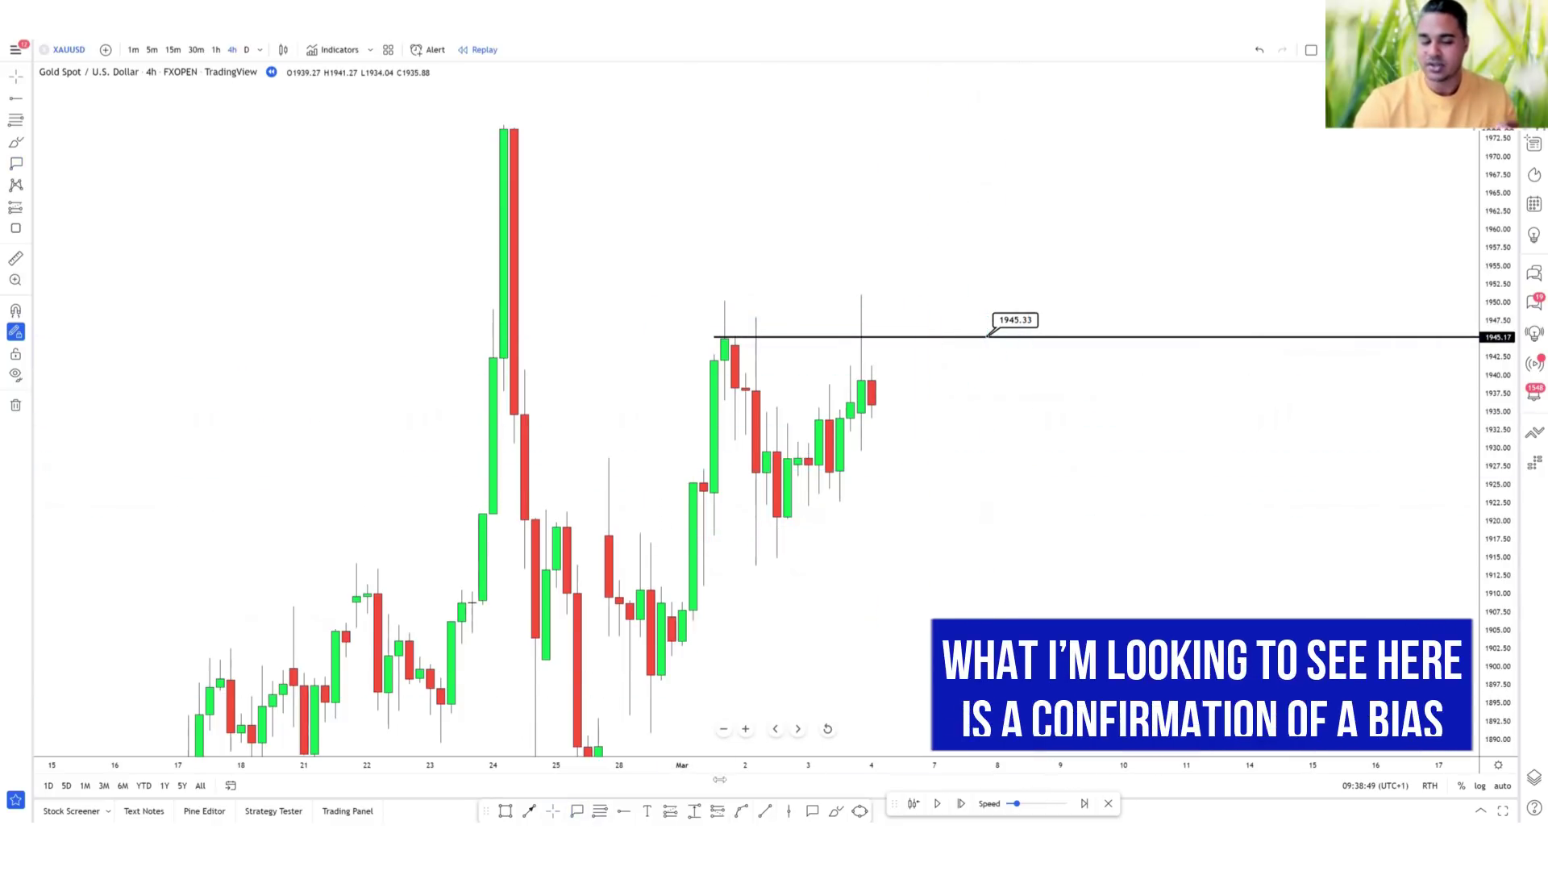
Draw a horizontal ray from the 2 March candle-body low at about 1920 and place a price label on it.
left_click(777, 517)
left_click(577, 810)
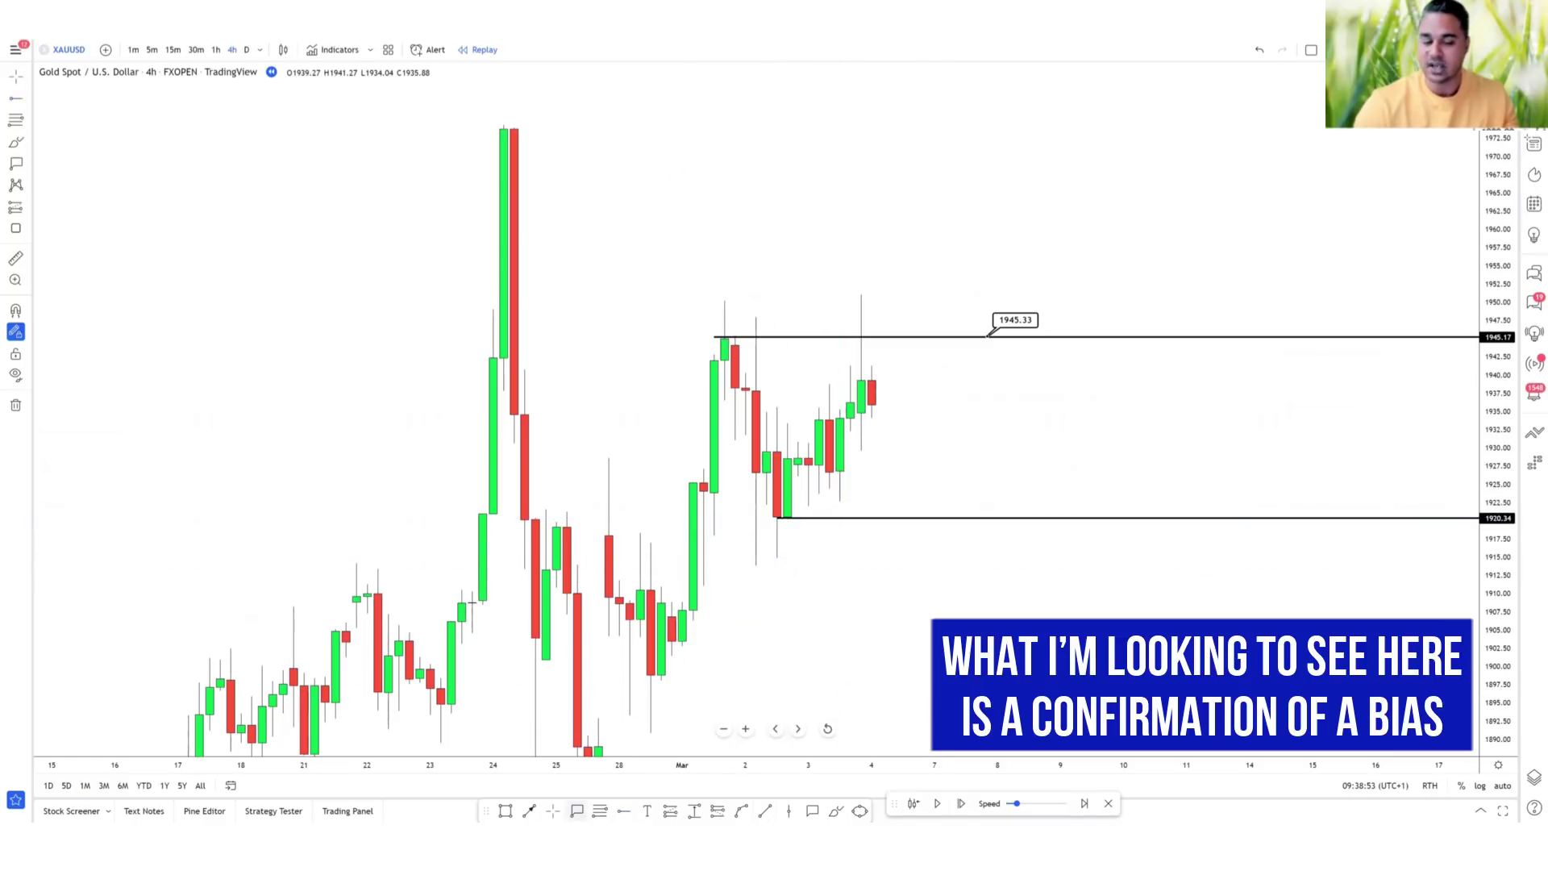
left_click(997, 517)
left_click(998, 580)
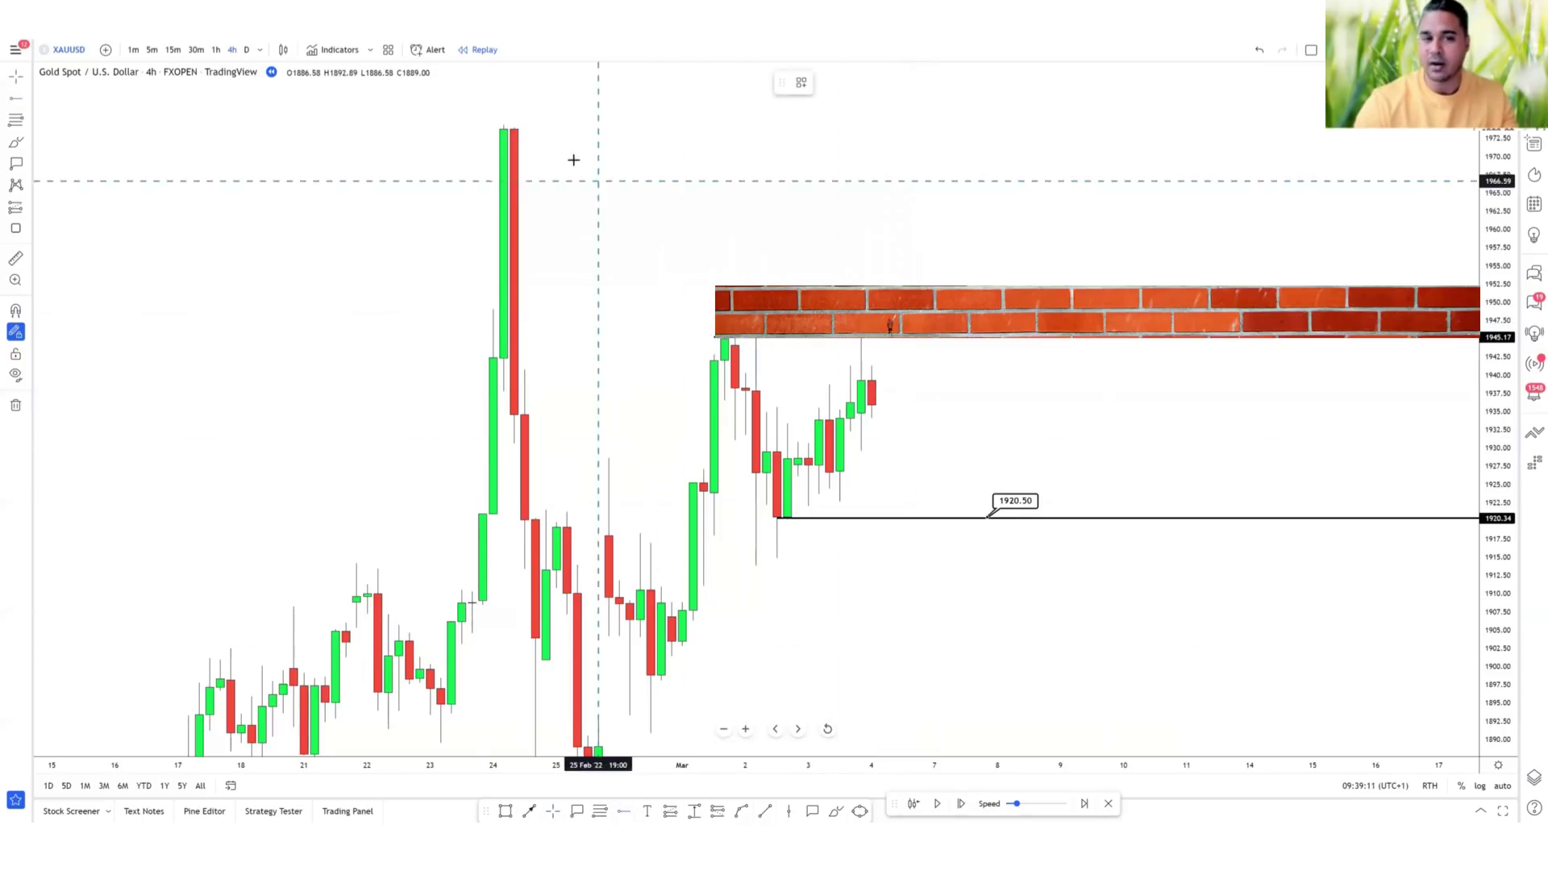
Draw horizontal rays at the 24 February high and 28 February low, and add price ranges to them from the 1945 and 1920 levels.
left_click(504, 127)
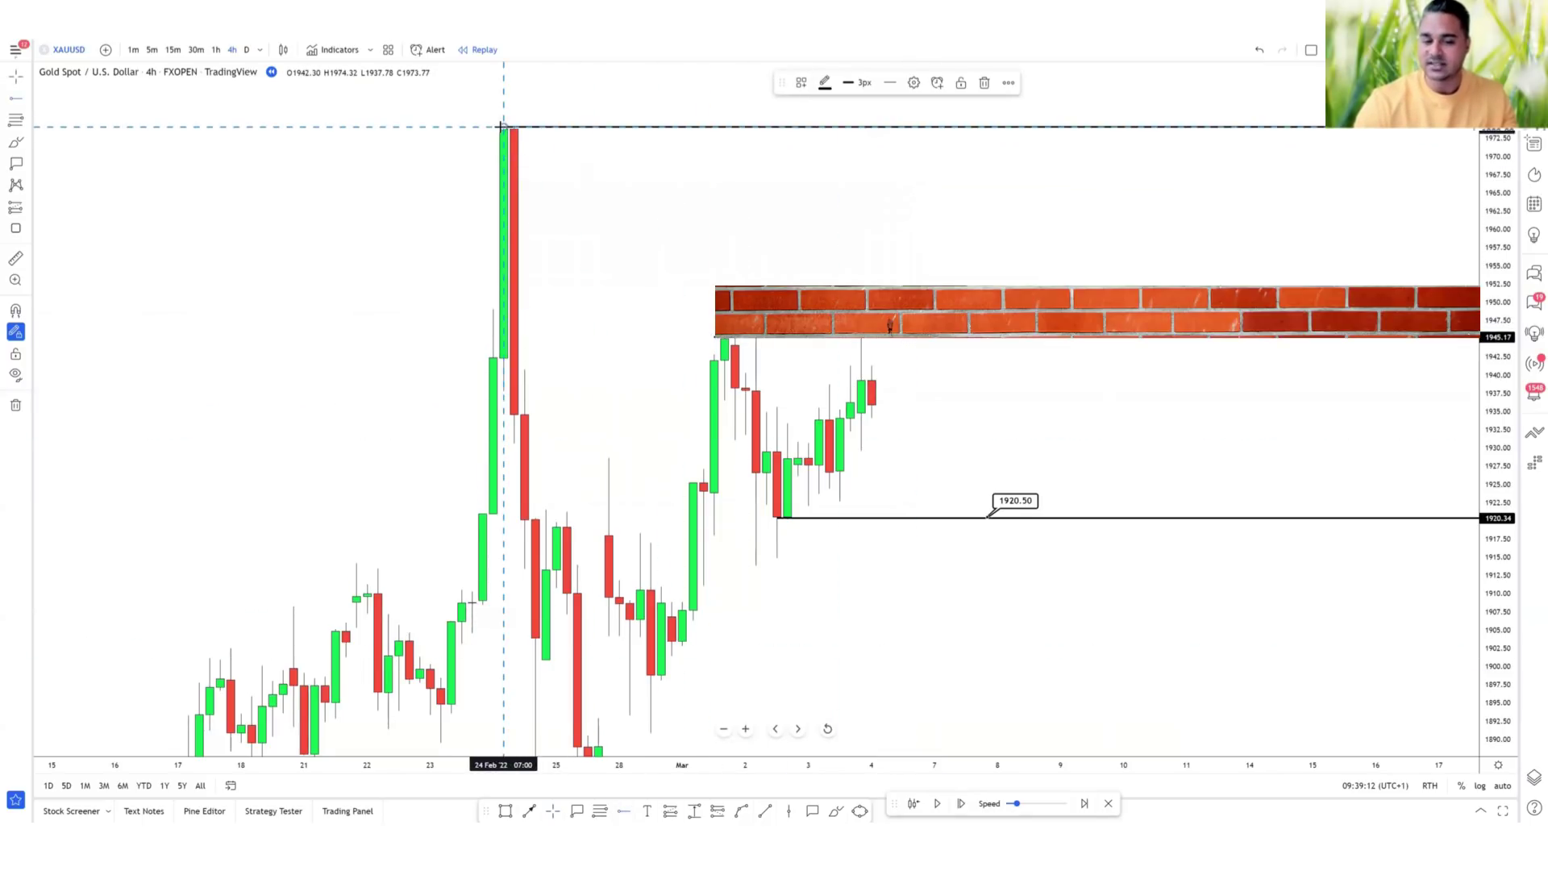
left_click(655, 676)
left_click(694, 810)
left_click(1115, 337)
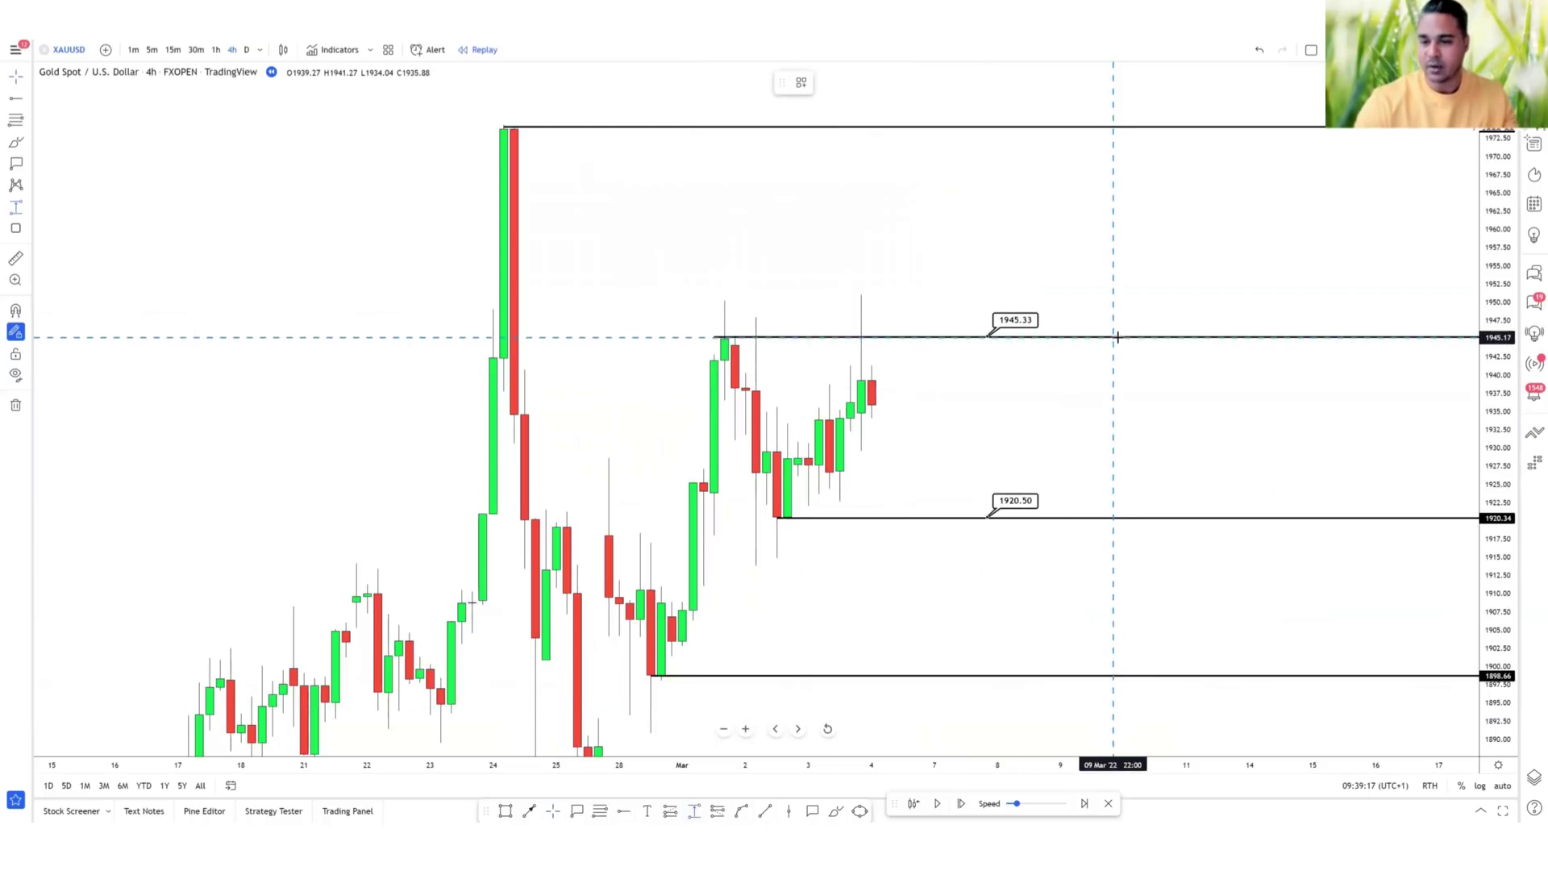
left_click(1112, 129)
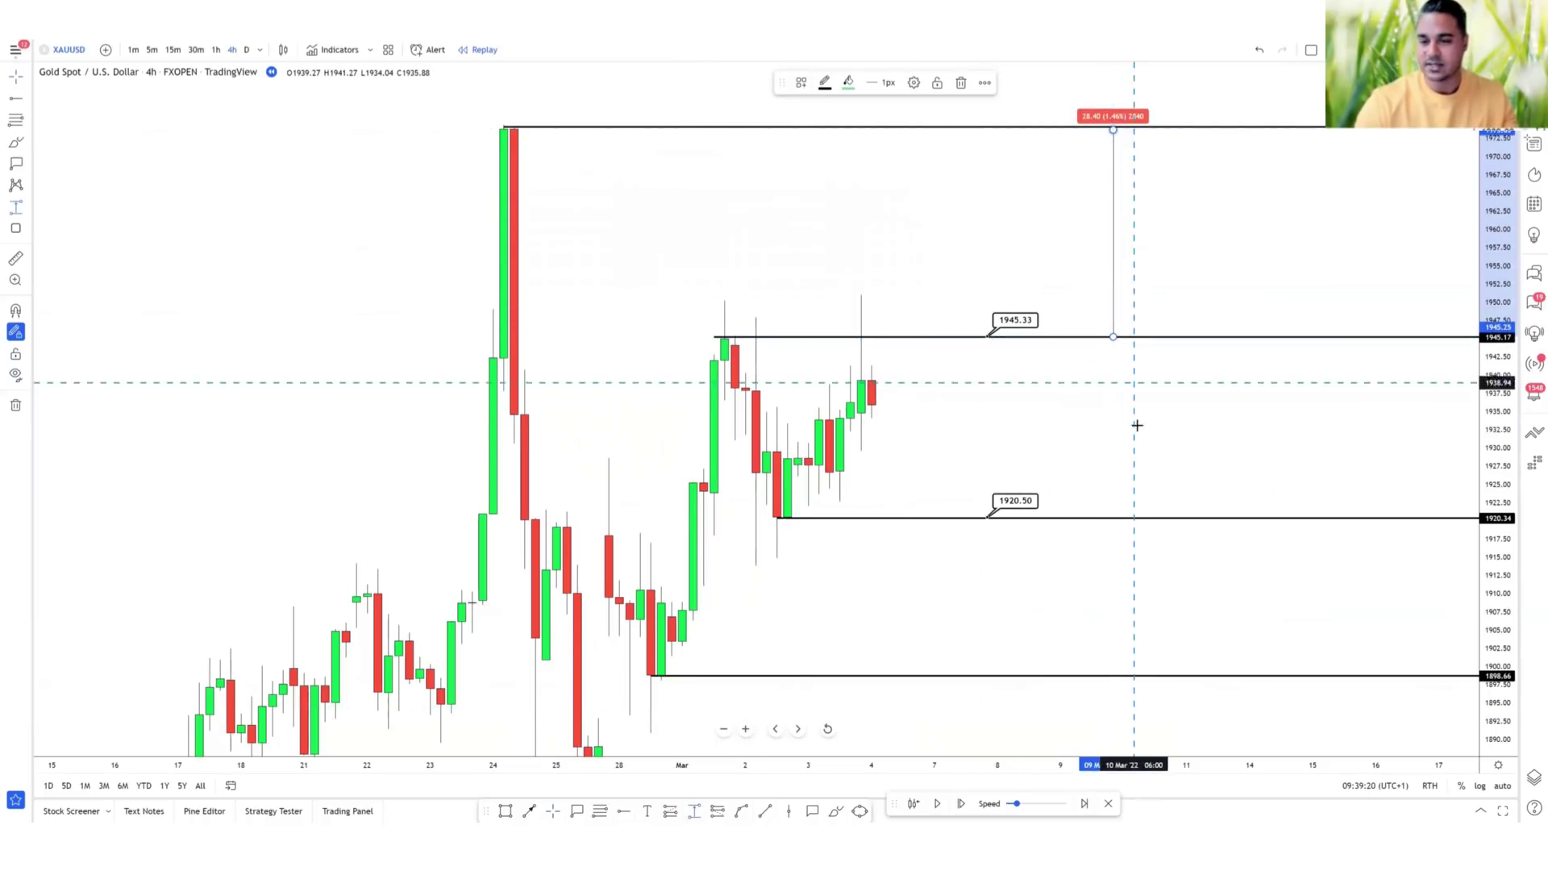
left_click(1114, 522)
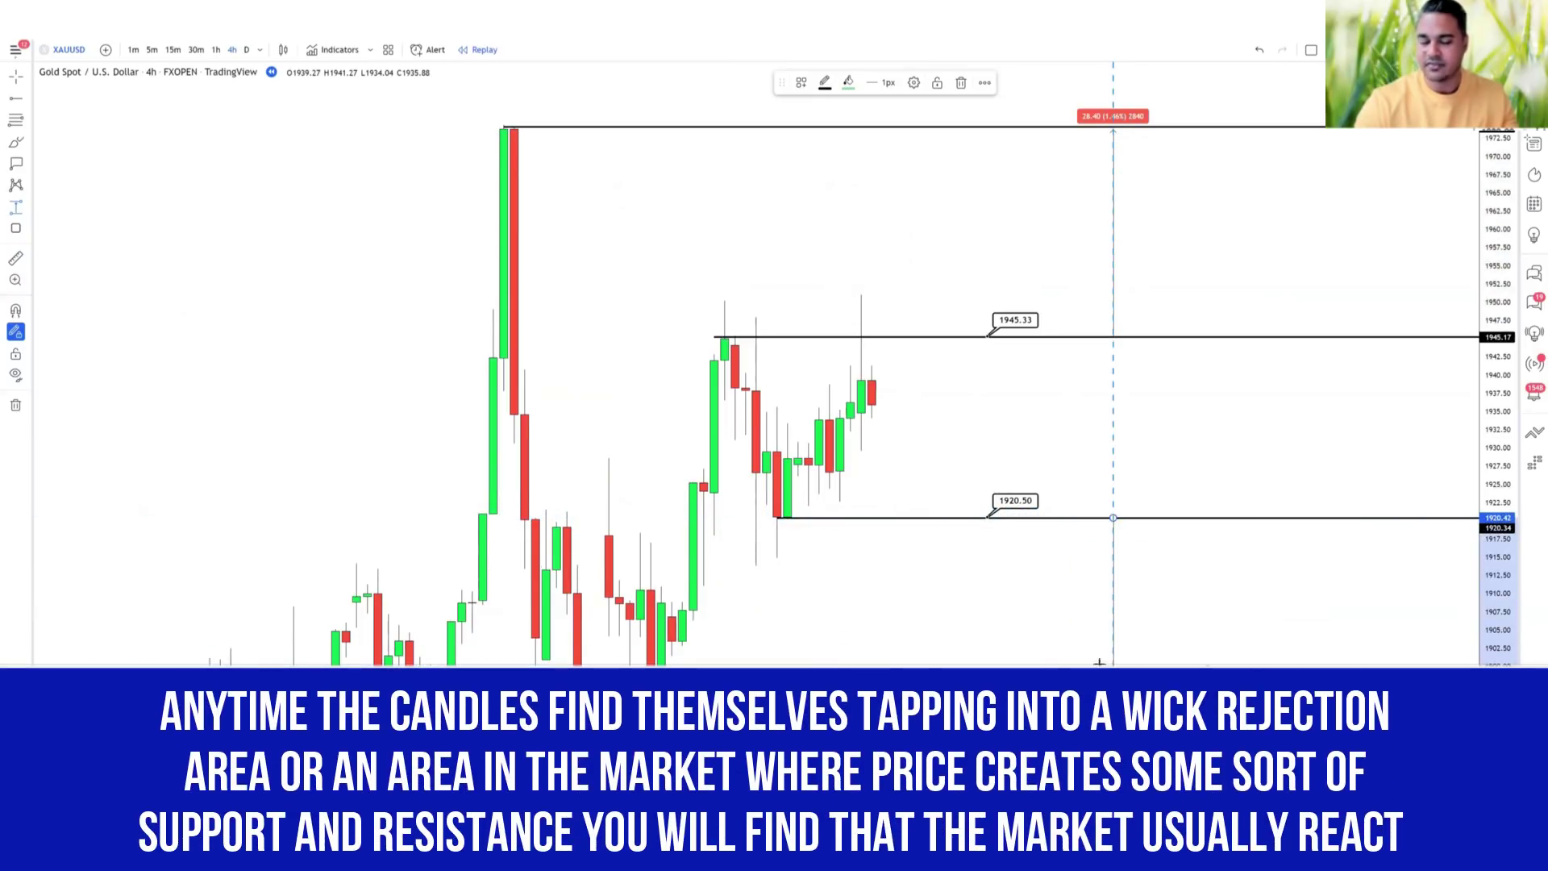
left_click(1114, 517)
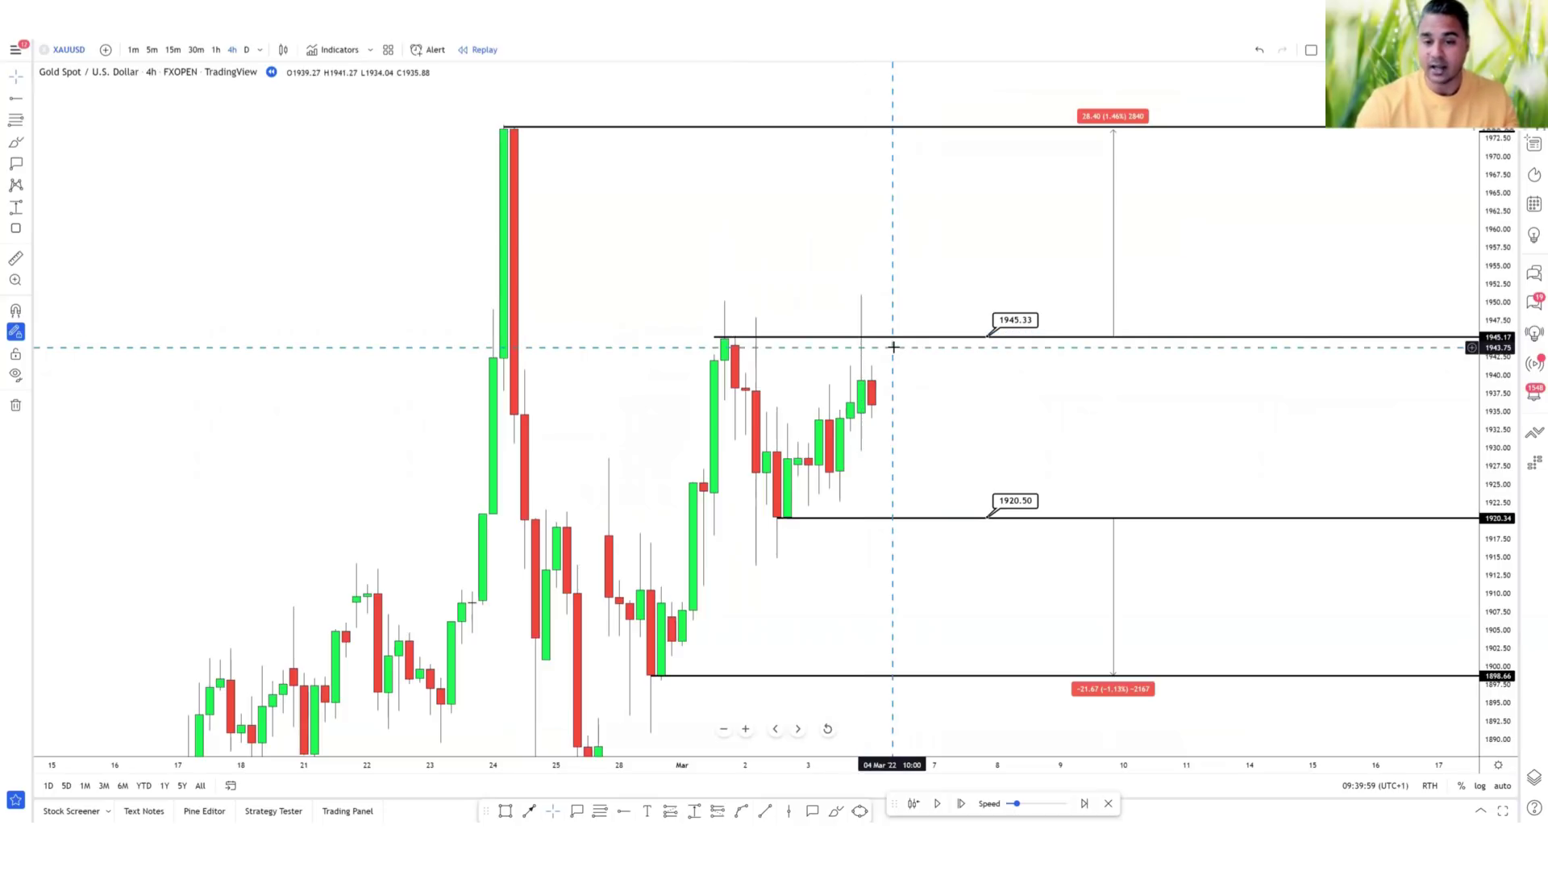
Draw arrows from the current price up to the 1945 level and down to the 1920 level, and delete them.
left_click(529, 810)
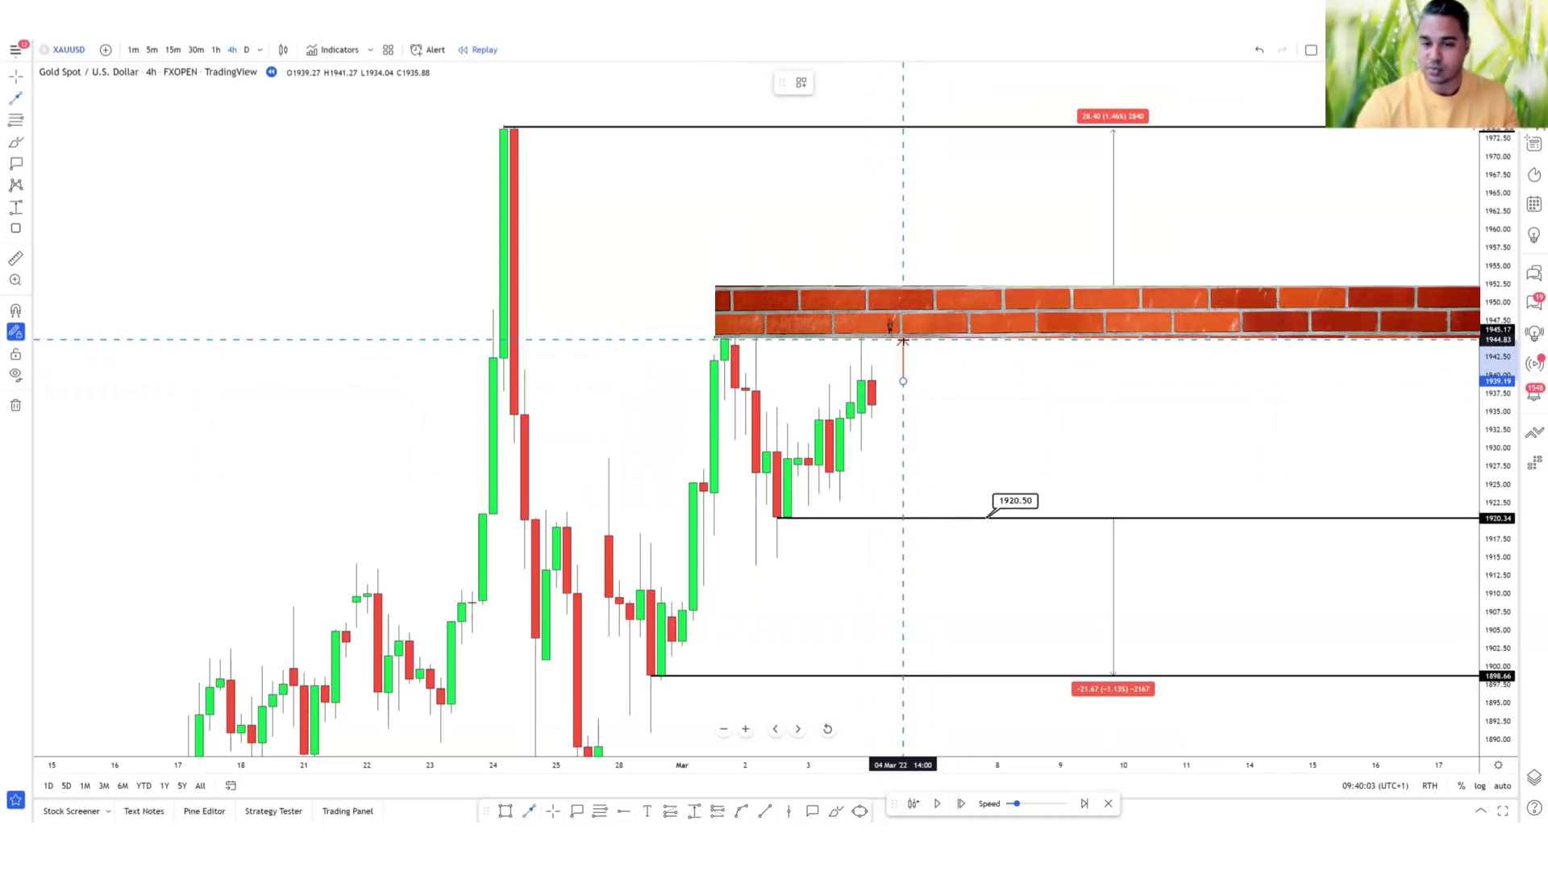
left_click(903, 340)
key("Escape")
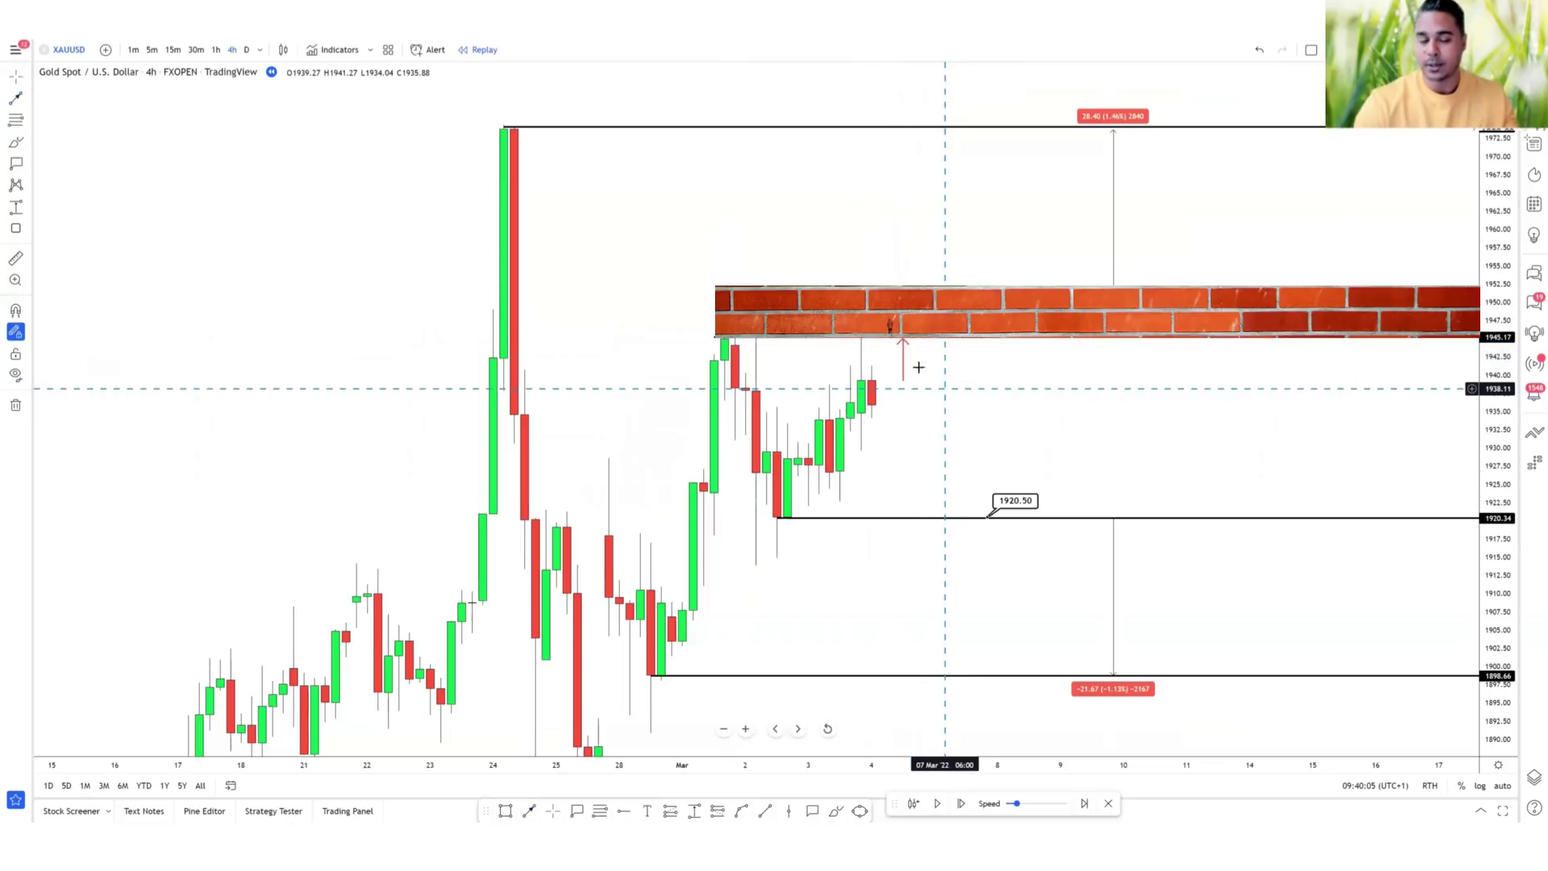
left_click_drag(909, 342, 902, 518)
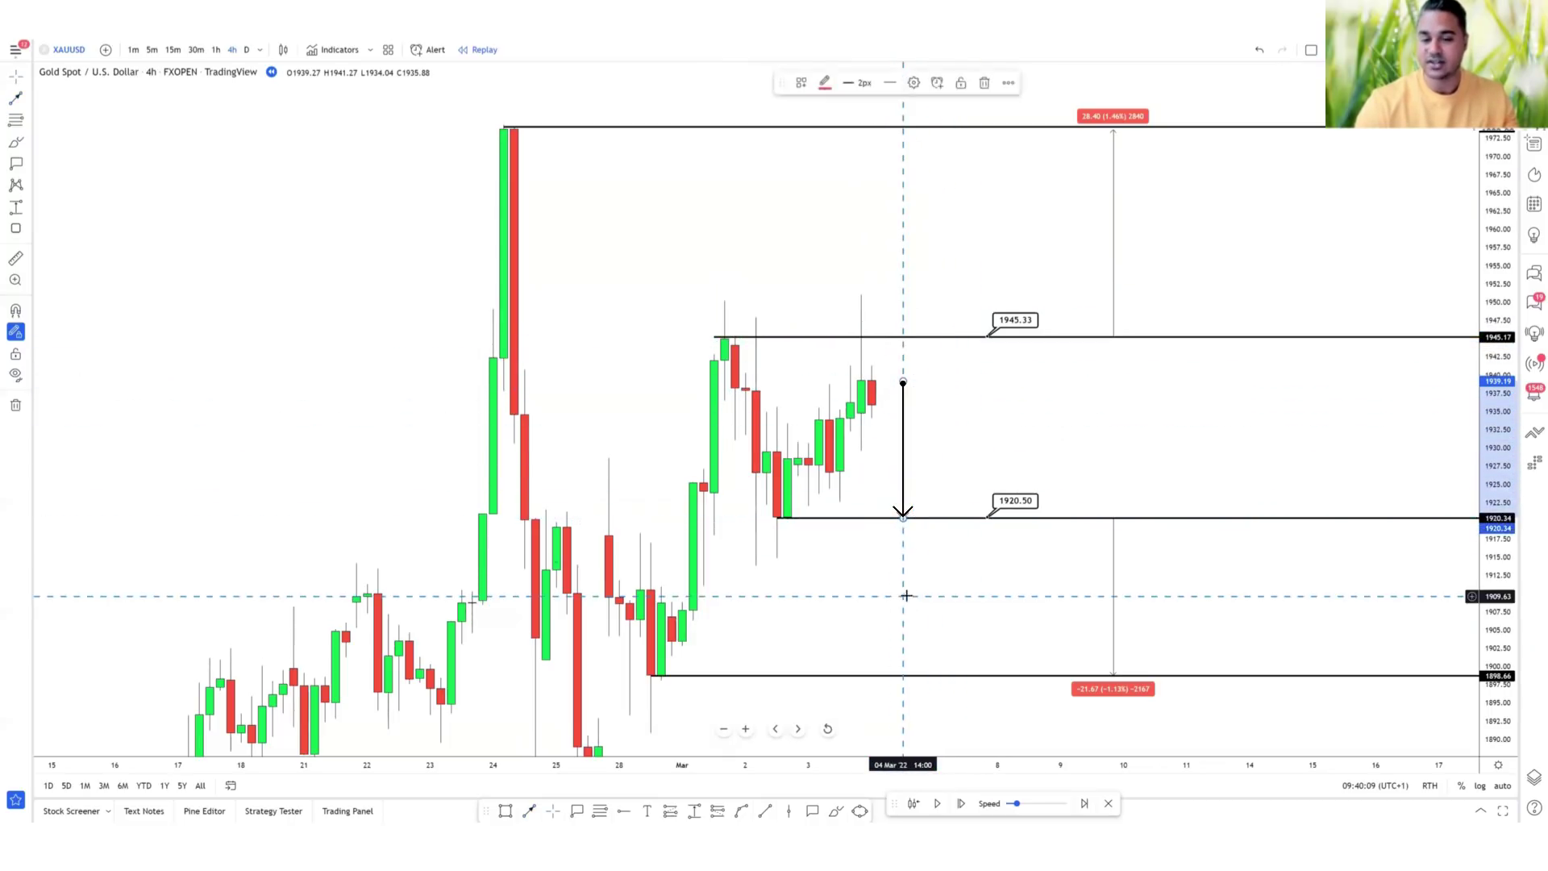
left_click(905, 595)
left_click(903, 462)
key("Escape")
key("Delete")
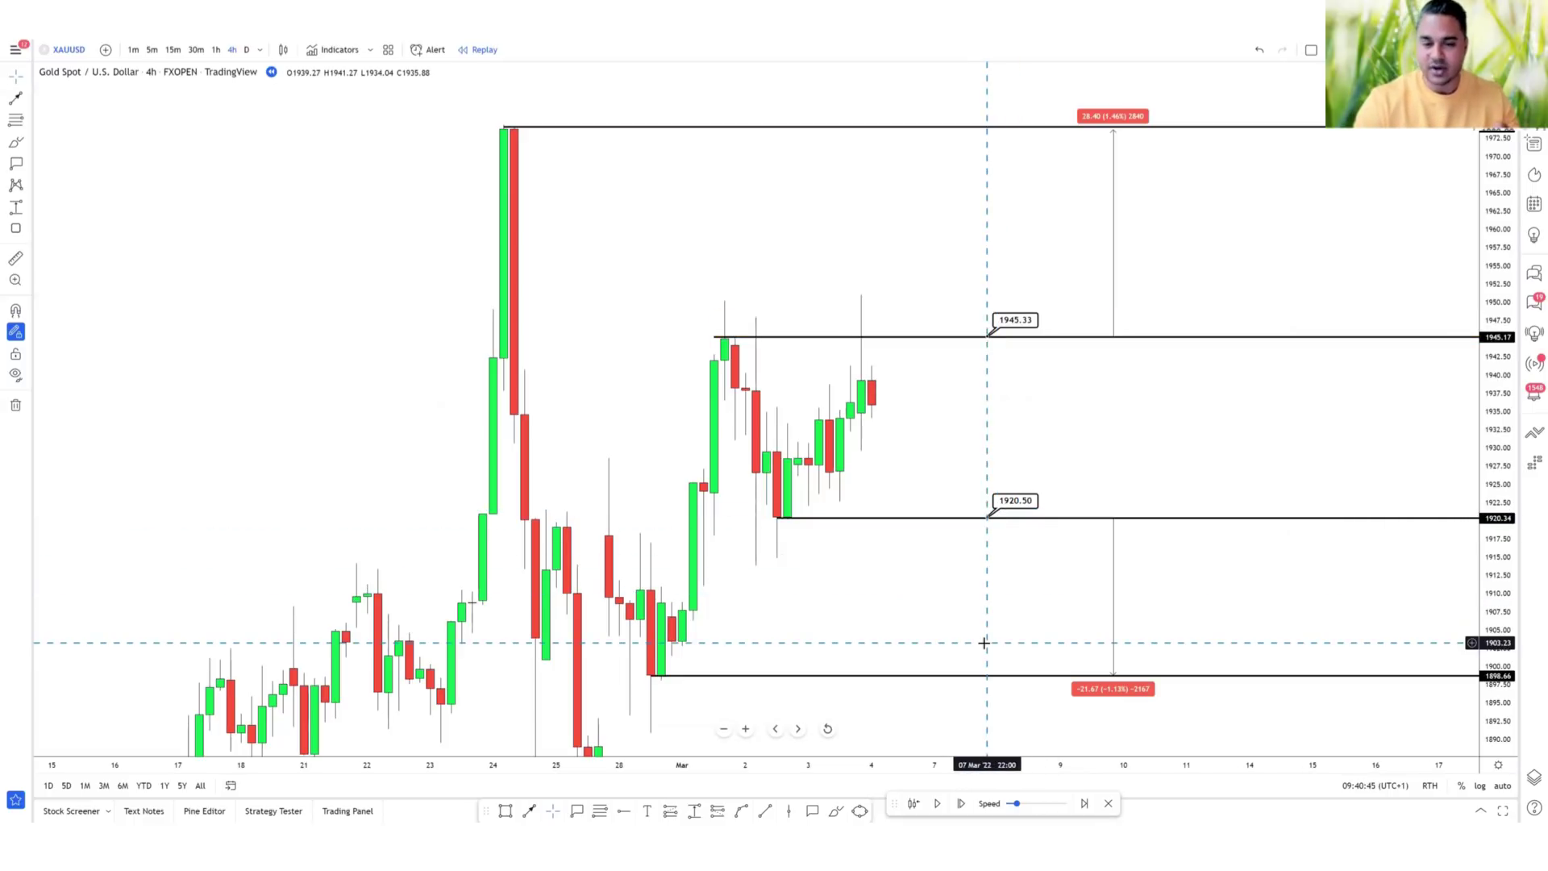
Advance the replay by two candles, and draw arrows at the breakout candle and from about 1948 up to the 24 February high.
left_click(961, 804)
left_click(961, 804)
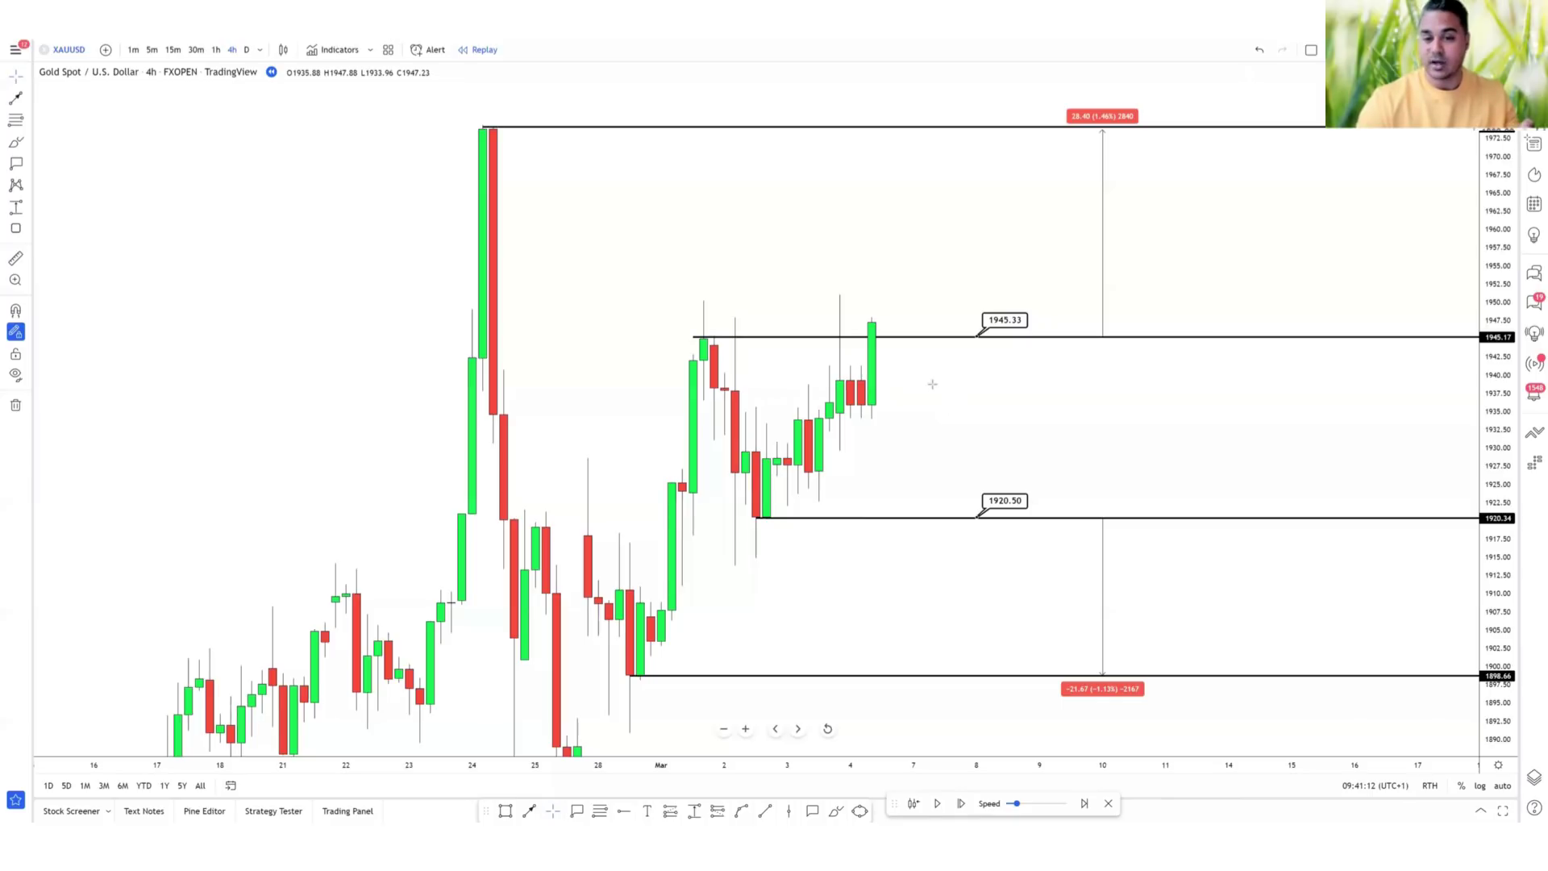
left_click_drag(878, 357, 951, 395)
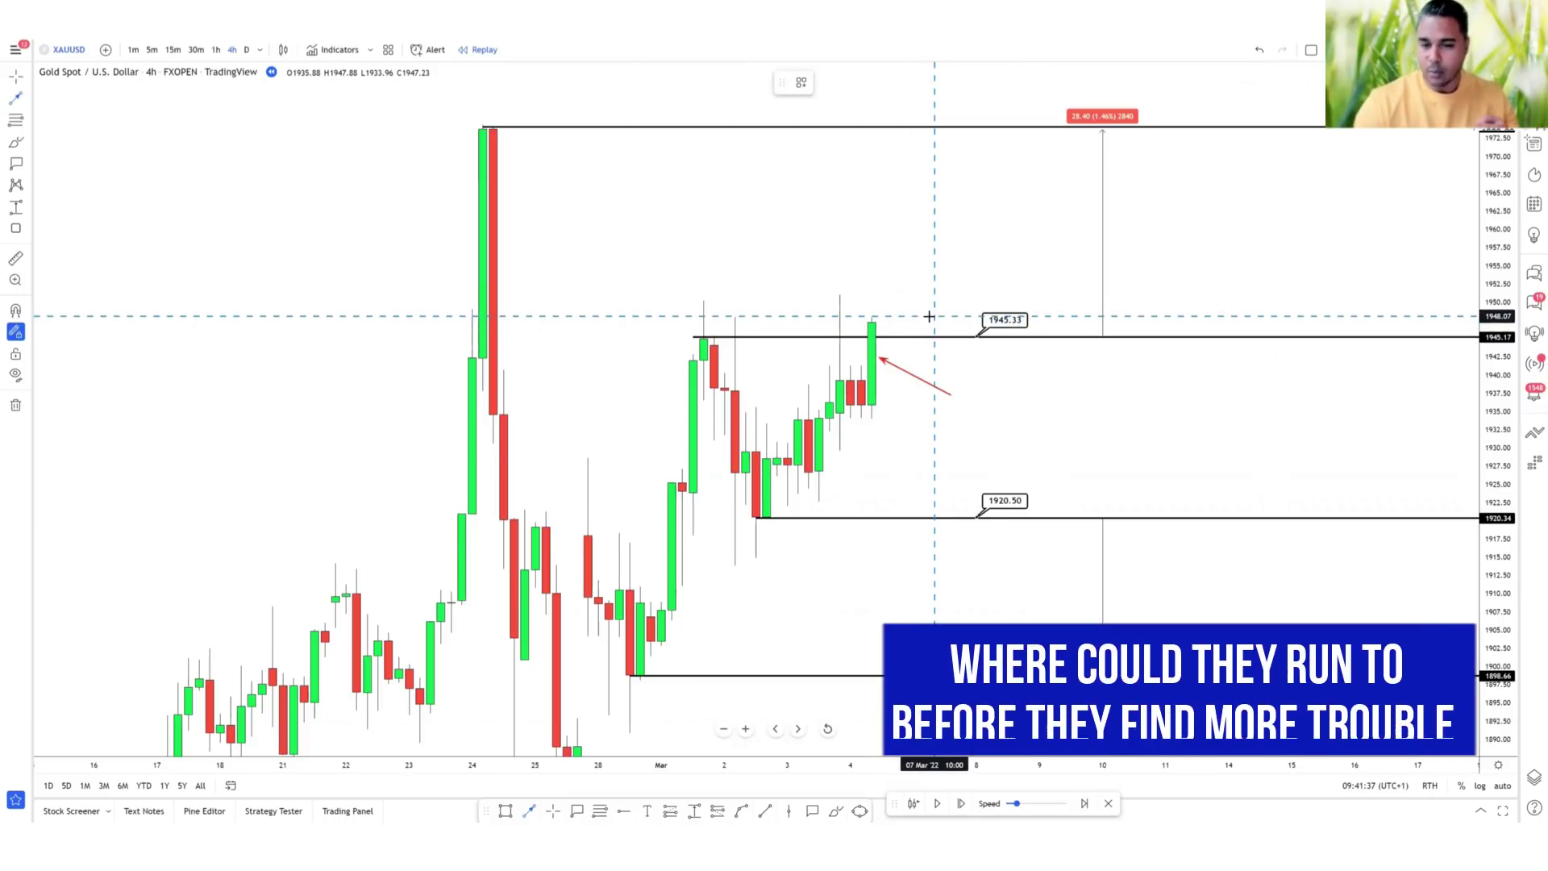
left_click_drag(924, 316, 924, 129)
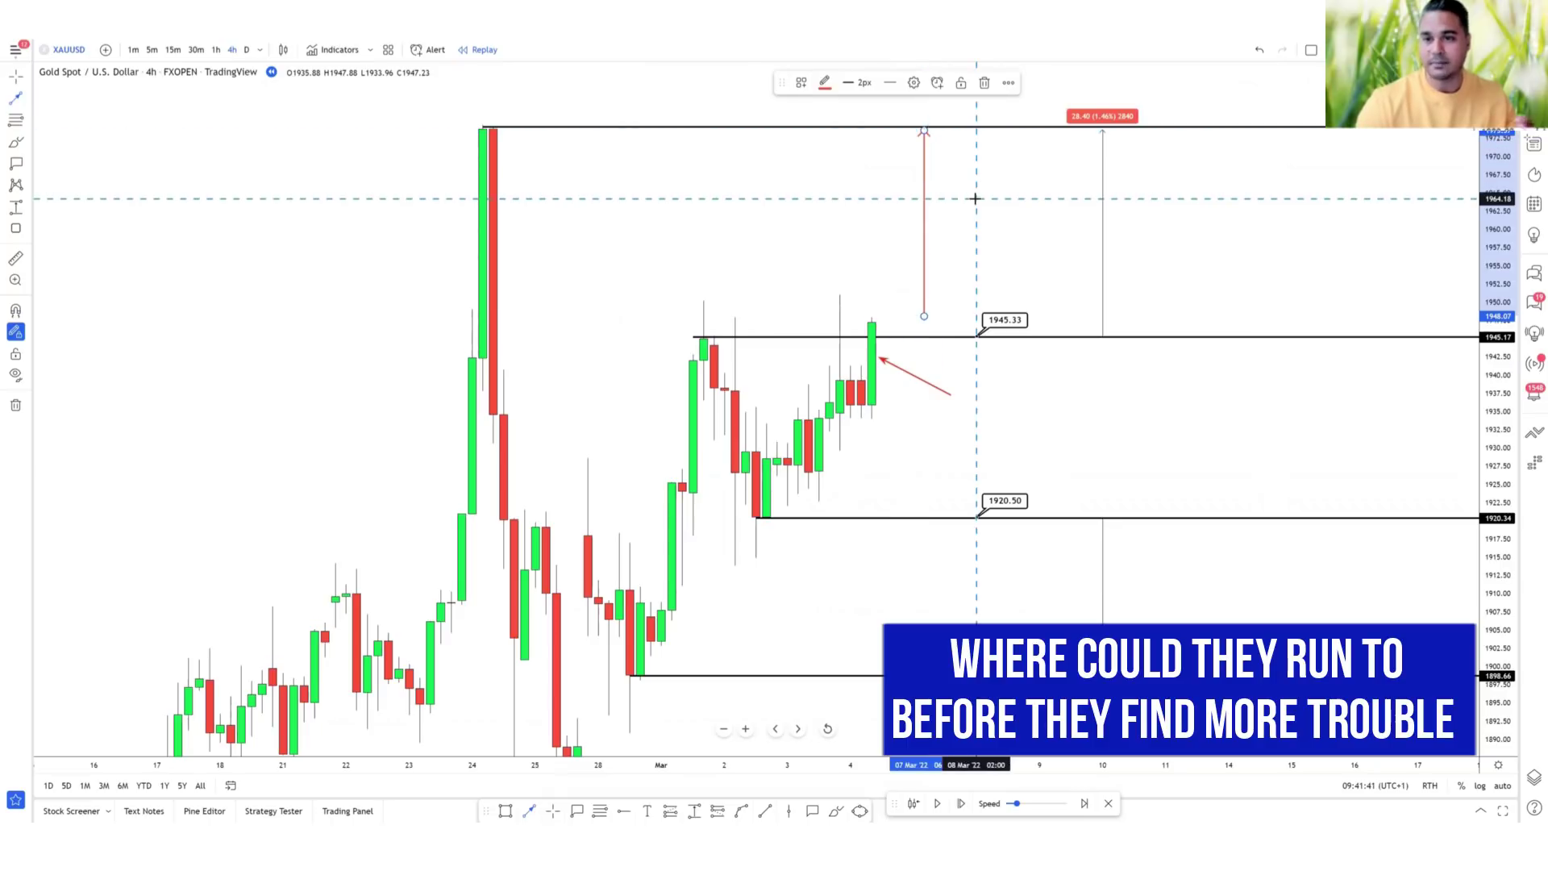
left_click(1006, 380)
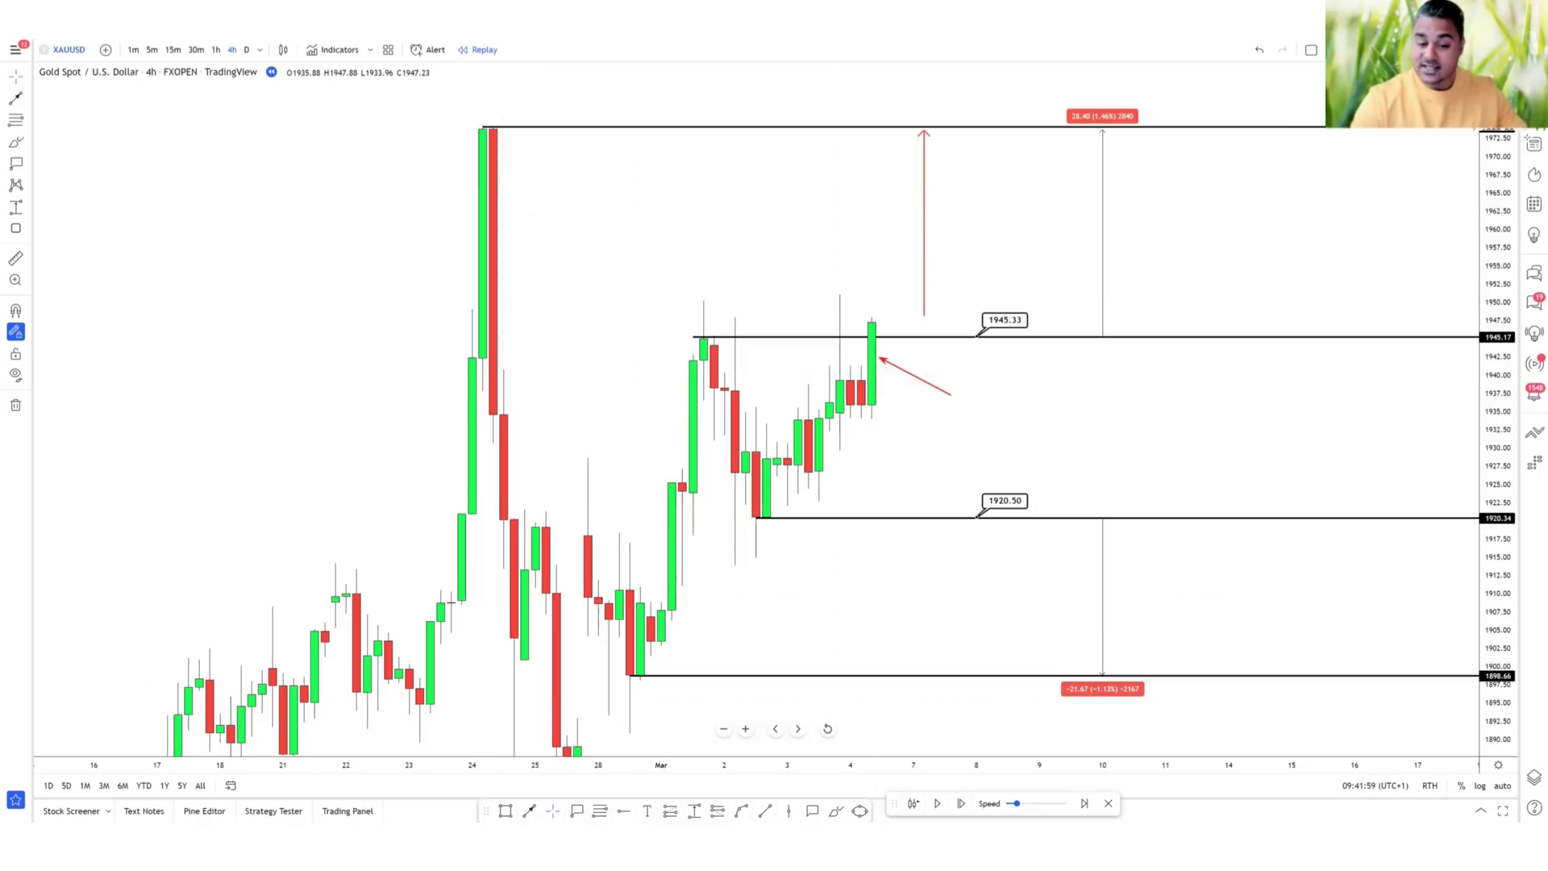
Draw a rising trend line beneath the candles from 28 February to 7 March, ending at about 1934.
left_click(765, 810)
left_click(630, 720)
left_click(913, 418)
left_click(1019, 409)
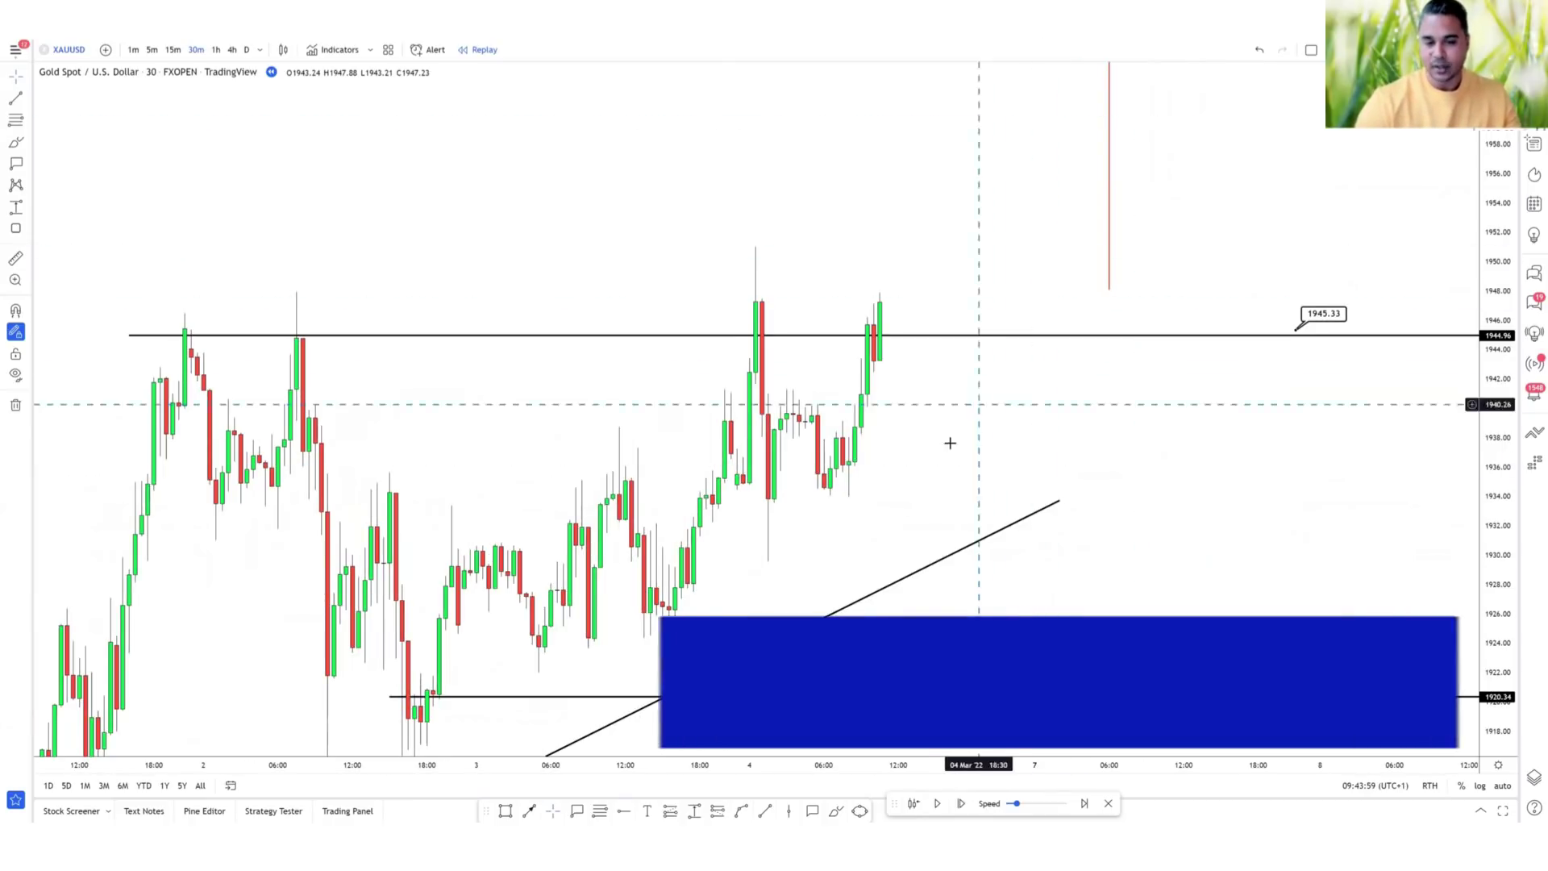
Trace the 30-minute swings with connected arrows from the 1920 low to the latest candle, and view them with the candles temporarily hidden.
mouse_move(944, 440)
left_mouse_down()
mouse_move(940, 422)
mouse_move(929, 445)
left_mouse_up()
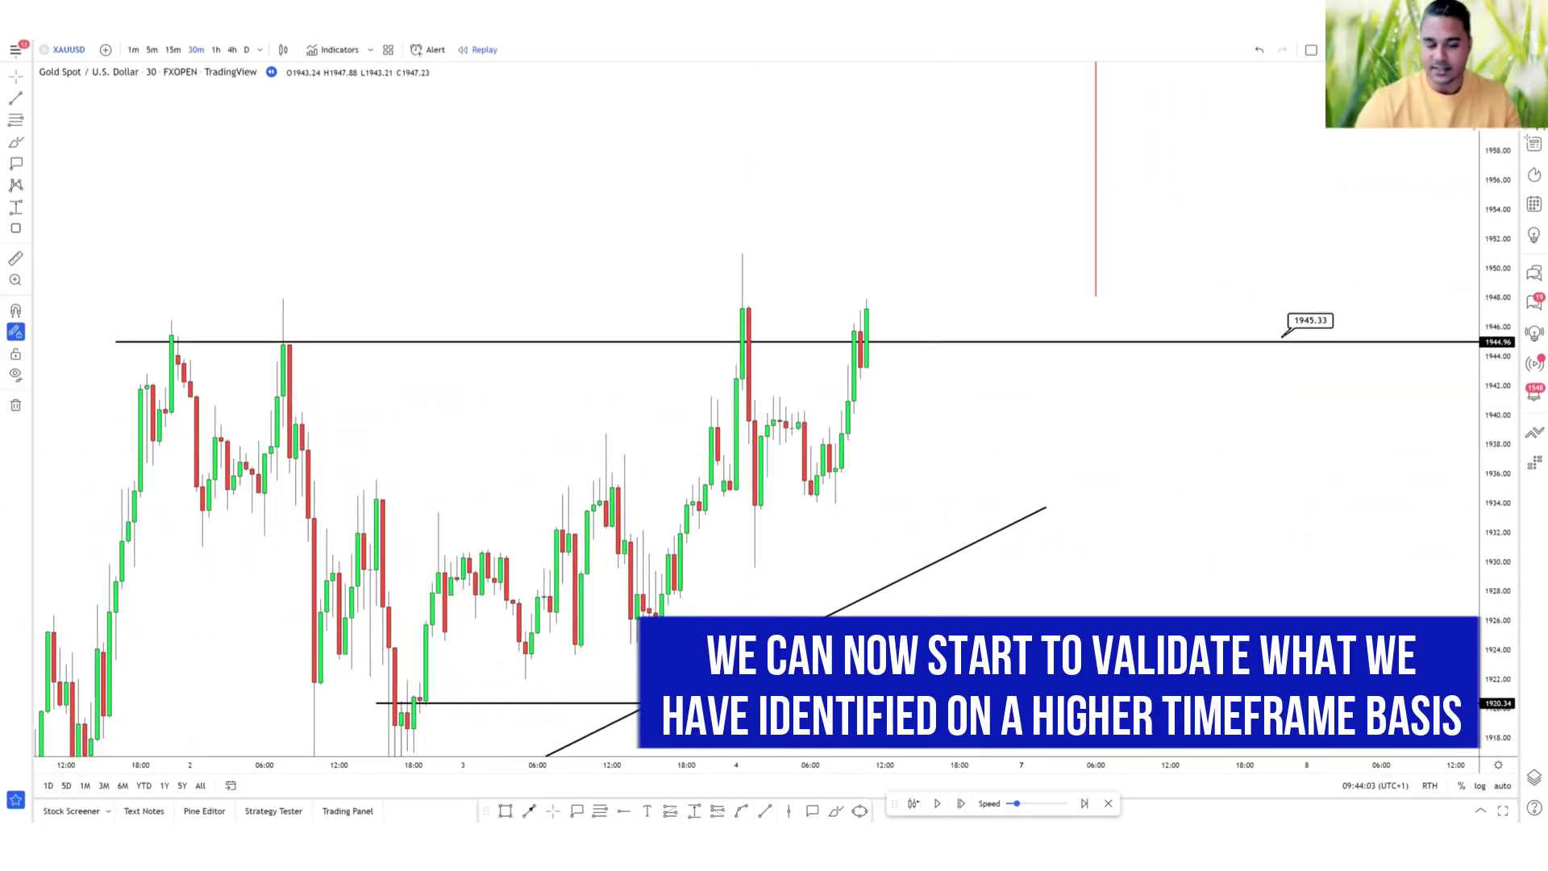
left_click(395, 706)
left_click(487, 542)
left_click(542, 627)
left_click(605, 499)
left_click(655, 597)
left_click(742, 325)
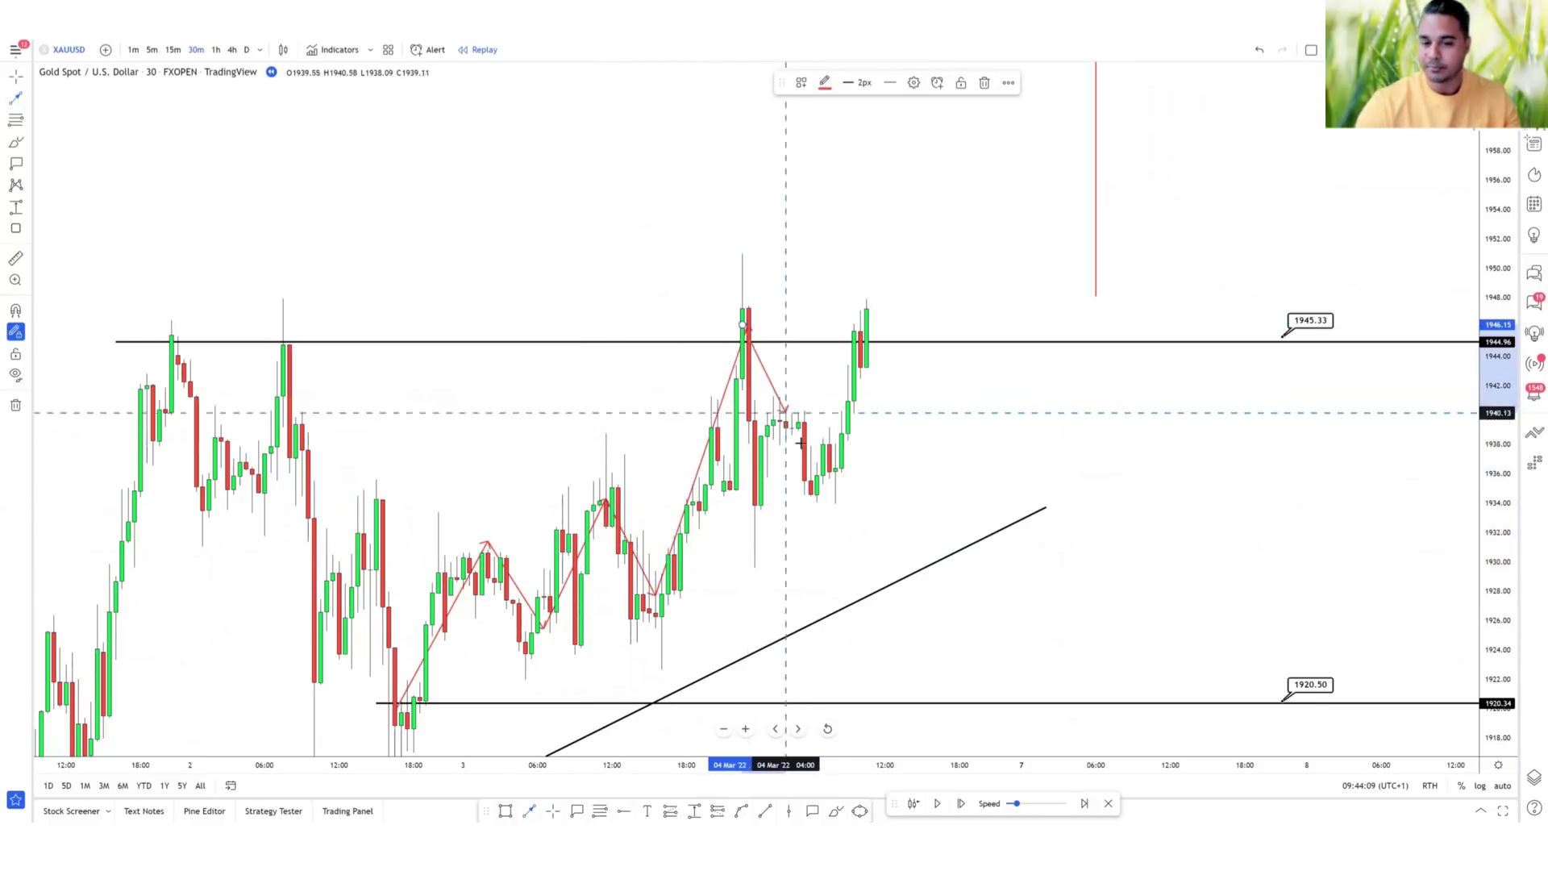
left_click(817, 484)
left_click(878, 313)
key("Escape")
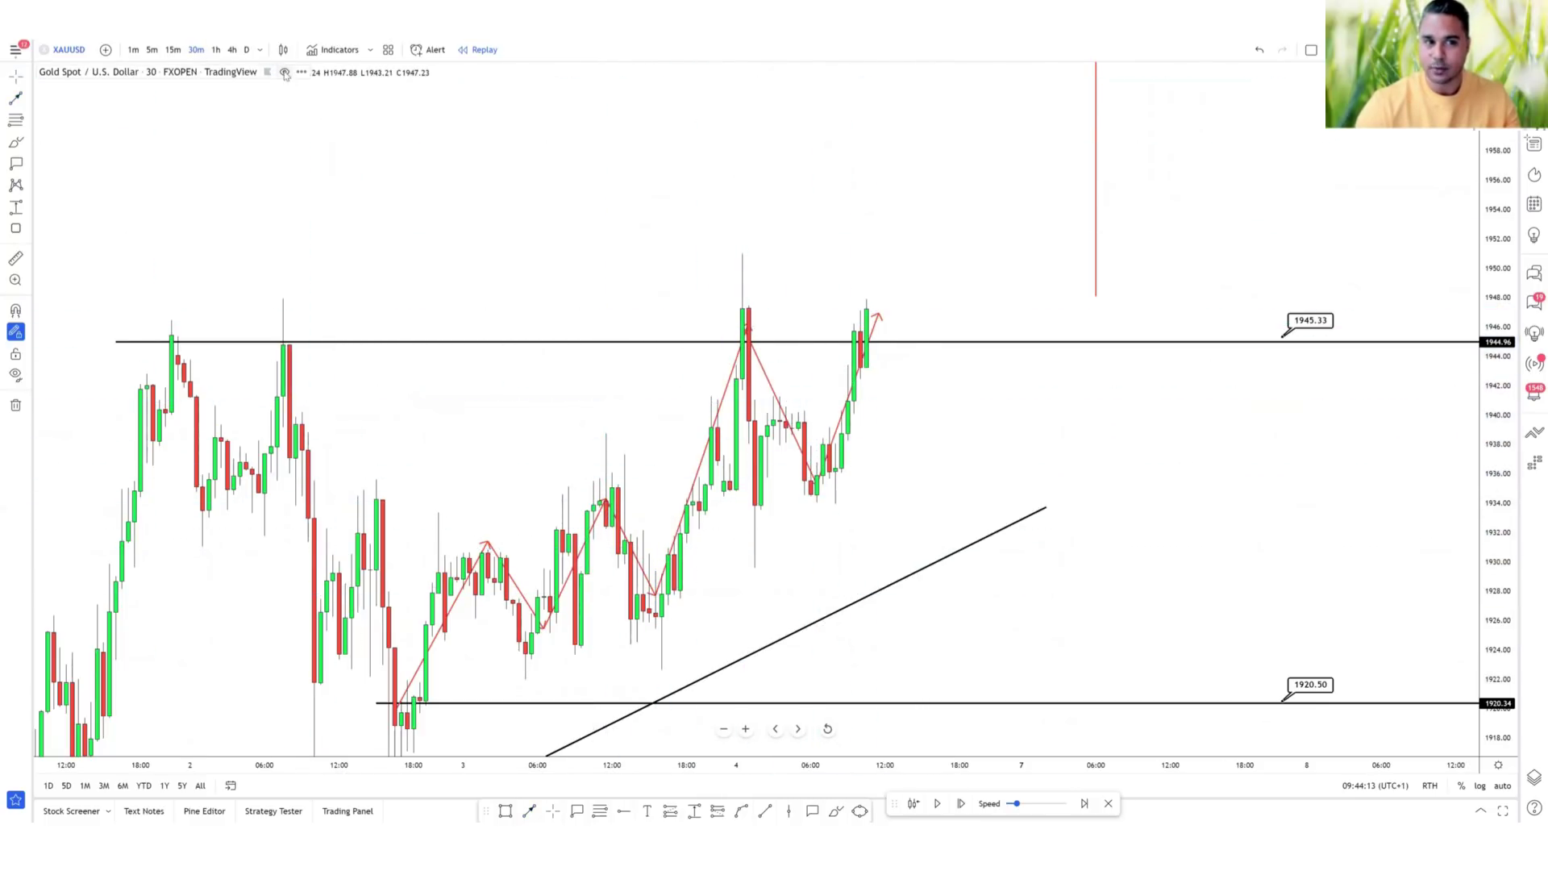
left_click(285, 72)
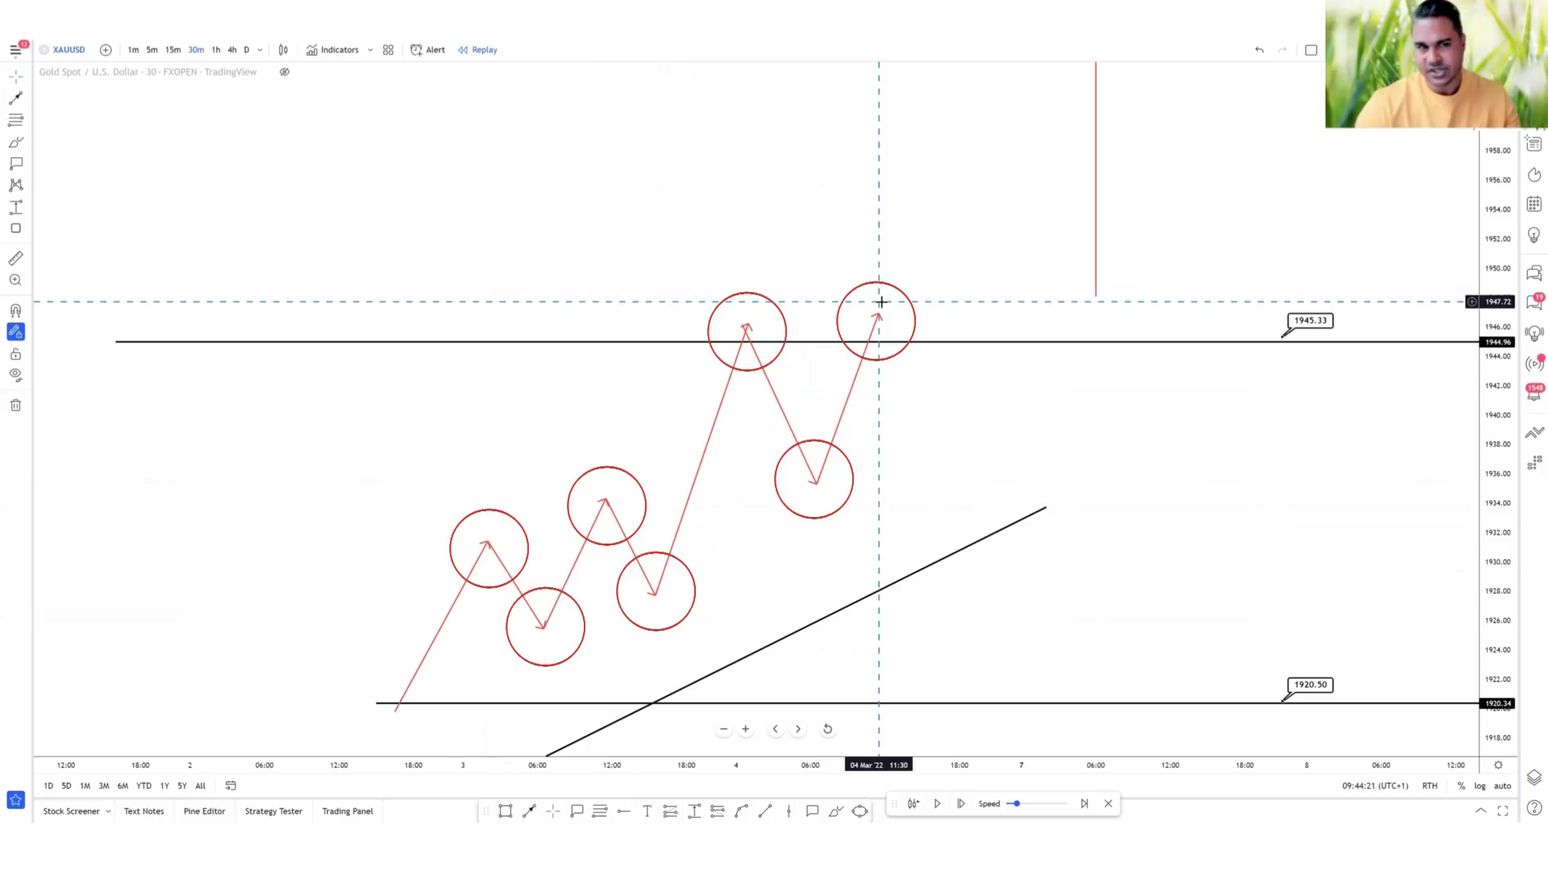
left_click(284, 72)
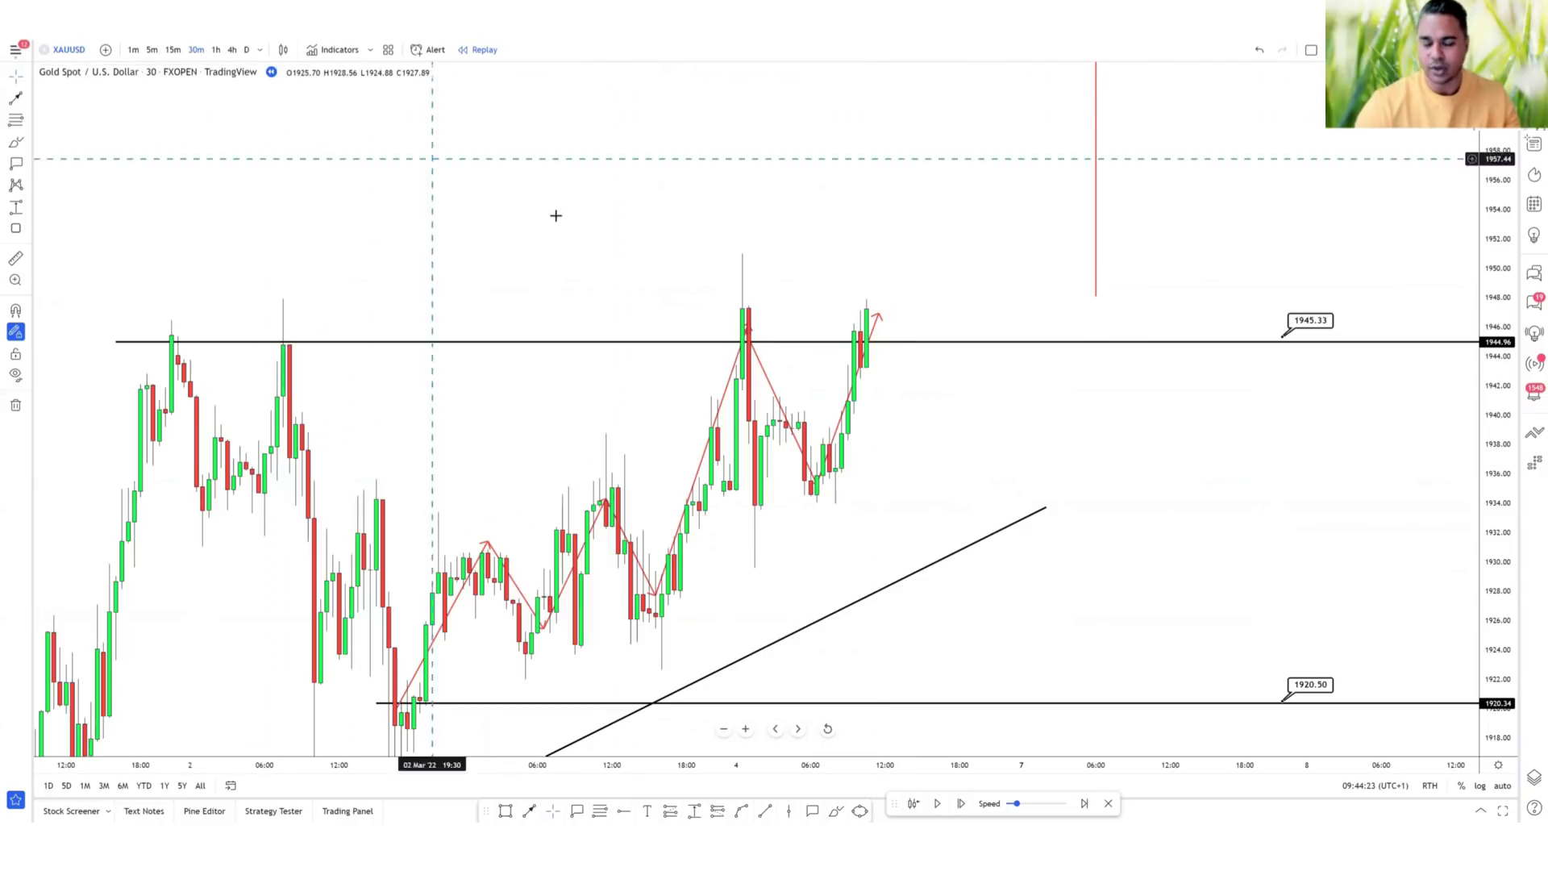
Undo all the arrows tracing the price swings on the 30-minute chart.
left_click(1261, 49)
left_click(1262, 49)
left_click(1262, 49)
left_click(1262, 50)
left_click(1261, 49)
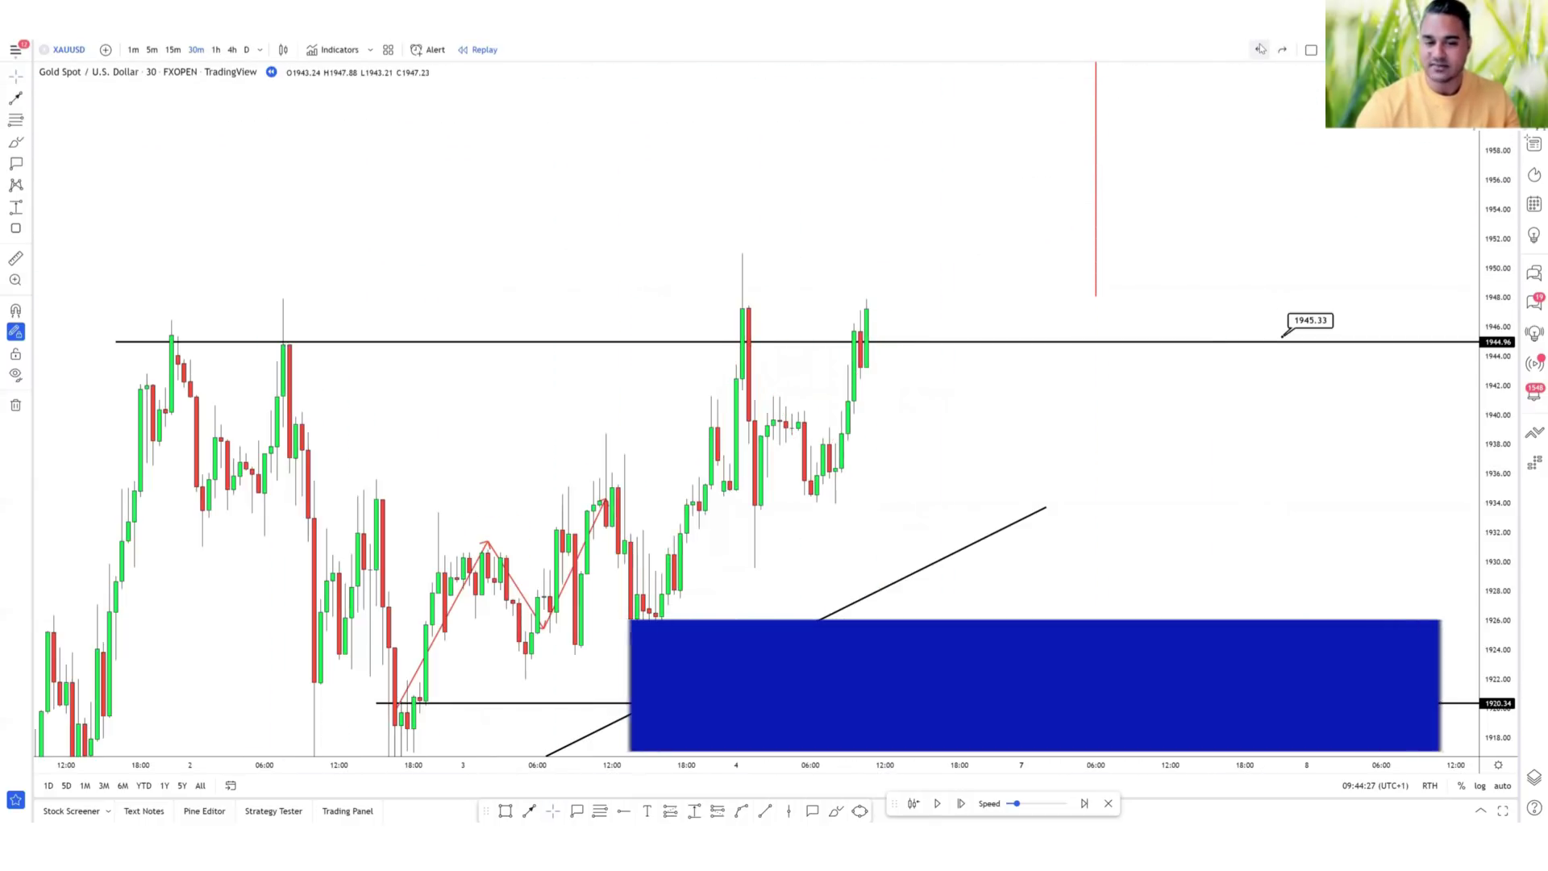
left_click(1261, 49)
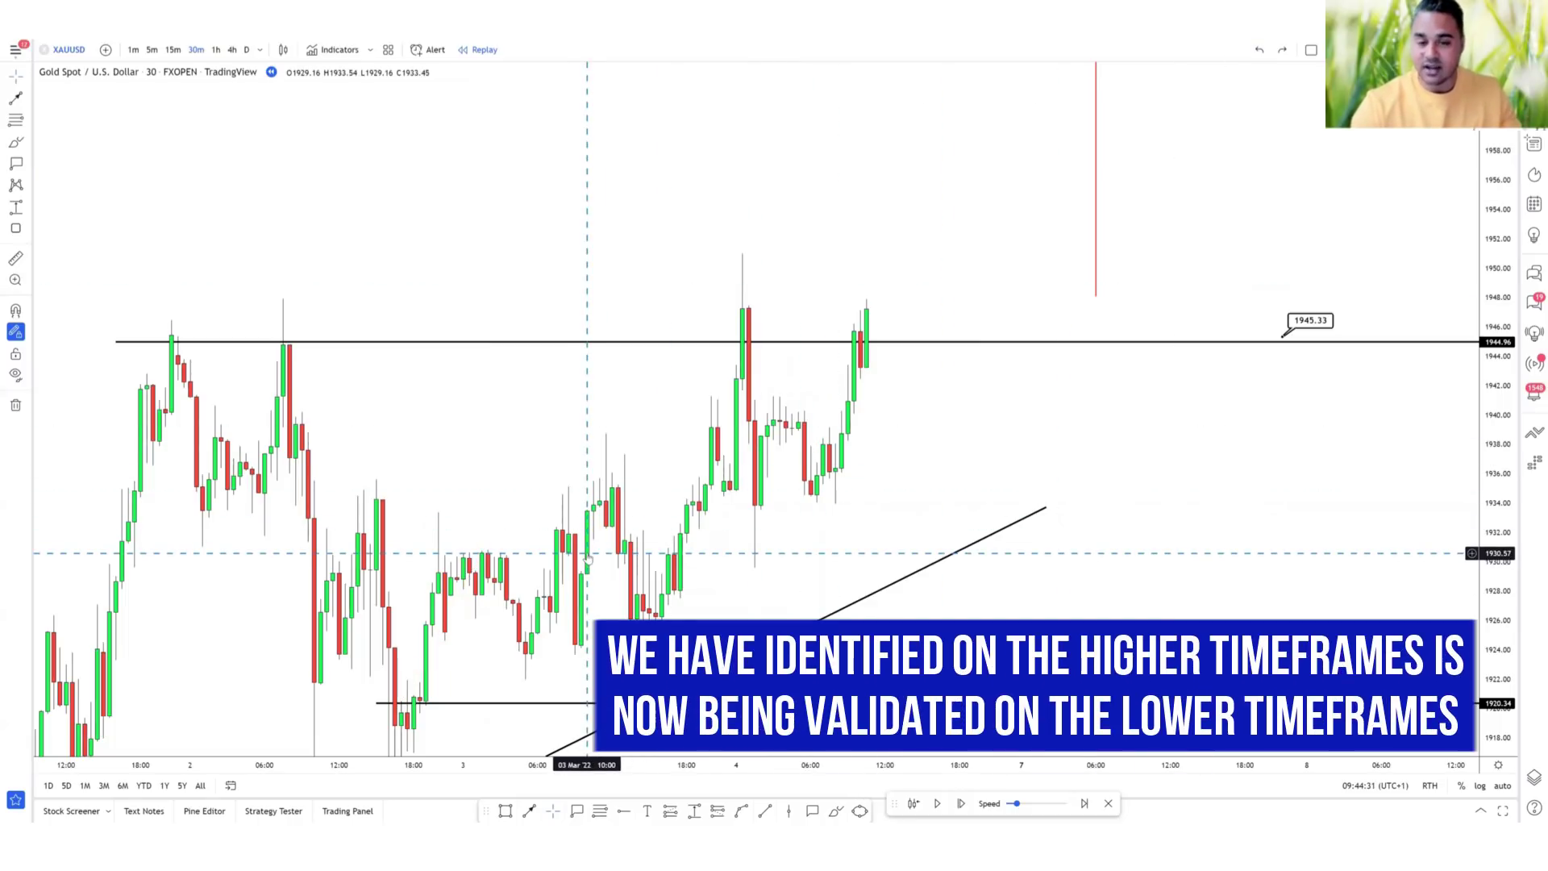
Compress the price scale to bring the upper level at the 24 February high into view.
left_click_drag(928, 451, 898, 466)
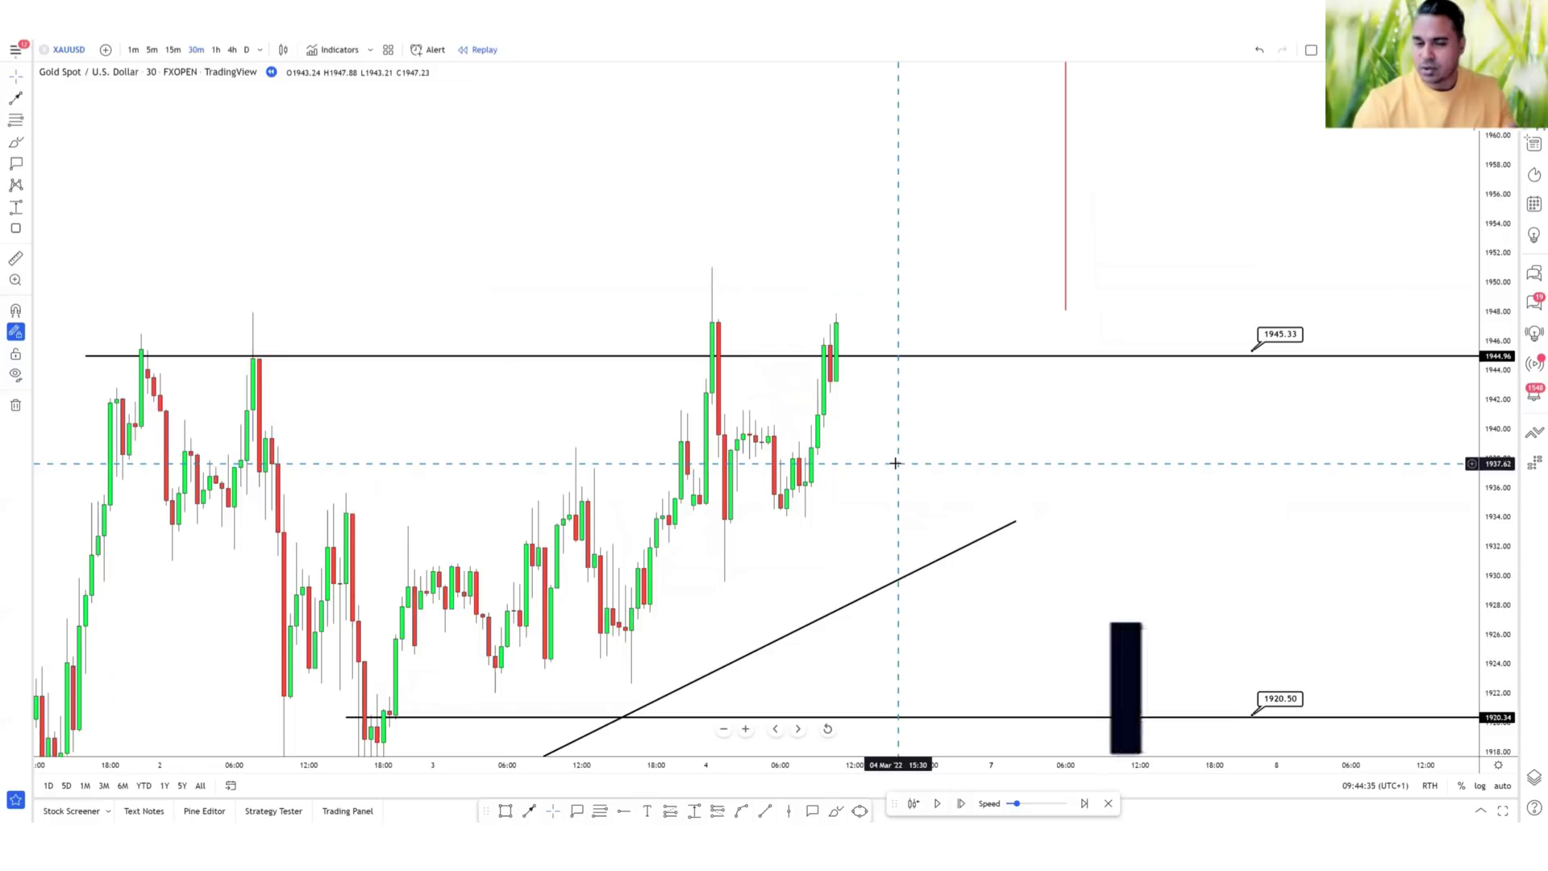
left_click_drag(1506, 499, 1507, 645)
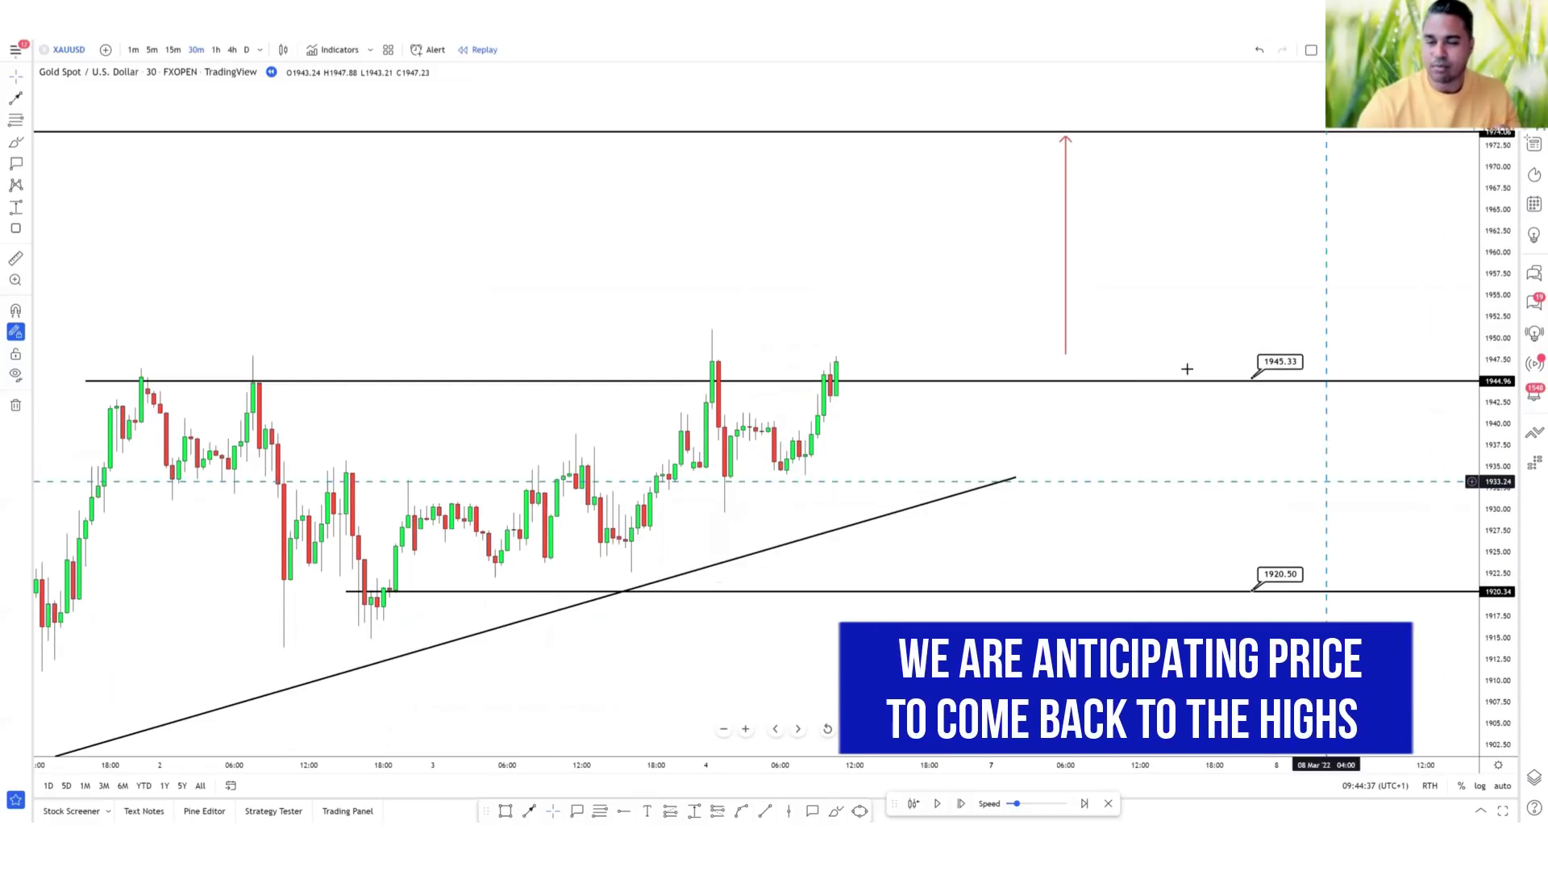
Circle the early 4 March candle that spikes above the 1945.33 level.
left_click_drag(1493, 532, 1493, 492)
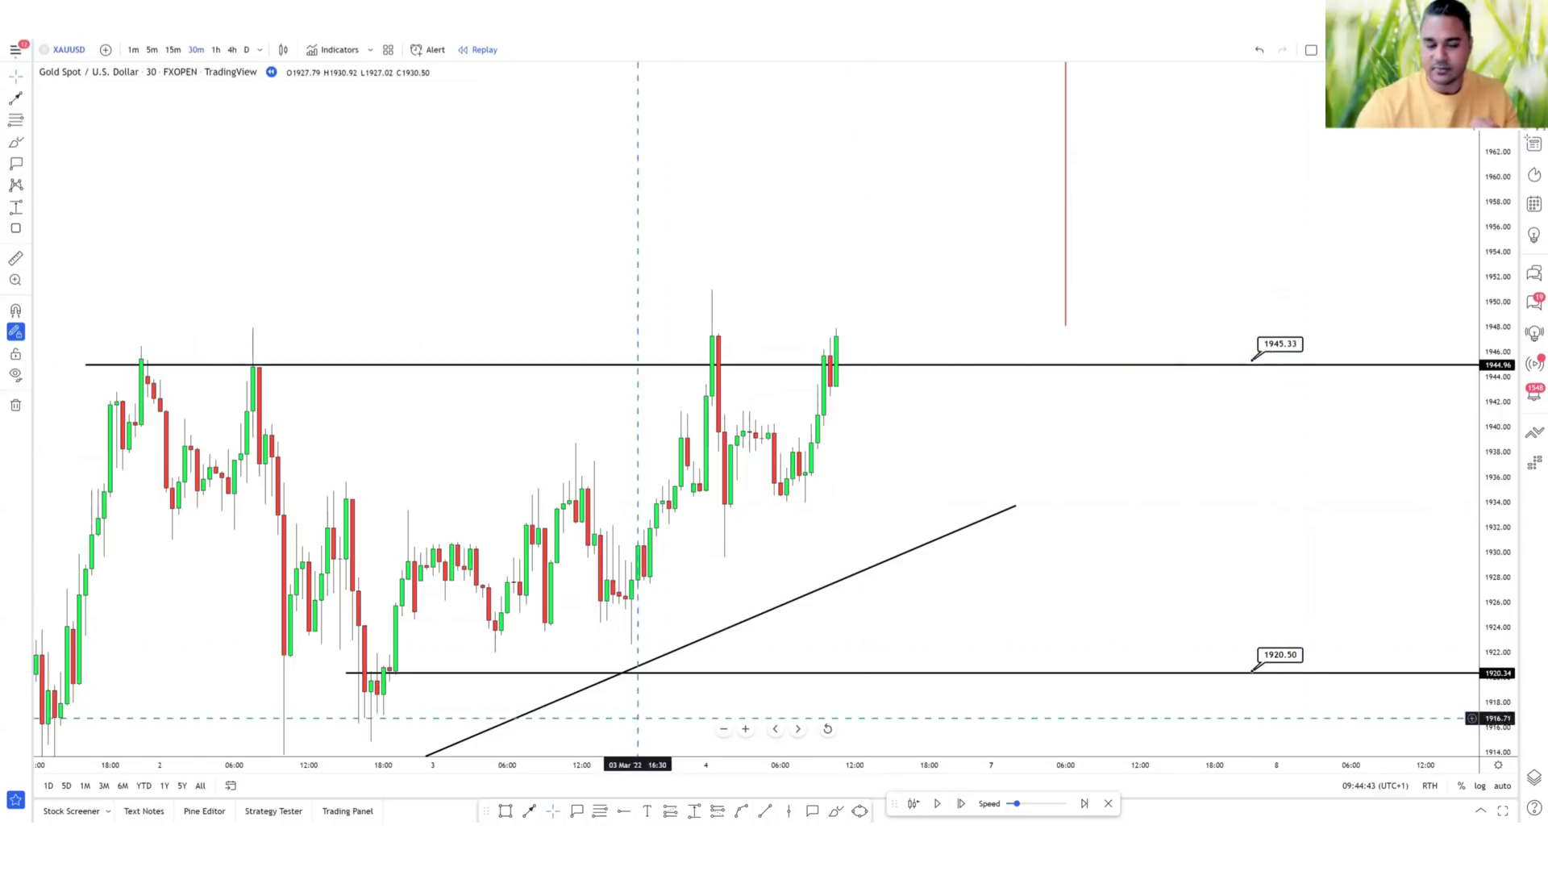
left_click(859, 810)
left_click(687, 335)
left_click(750, 336)
left_click(754, 304)
key("Escape")
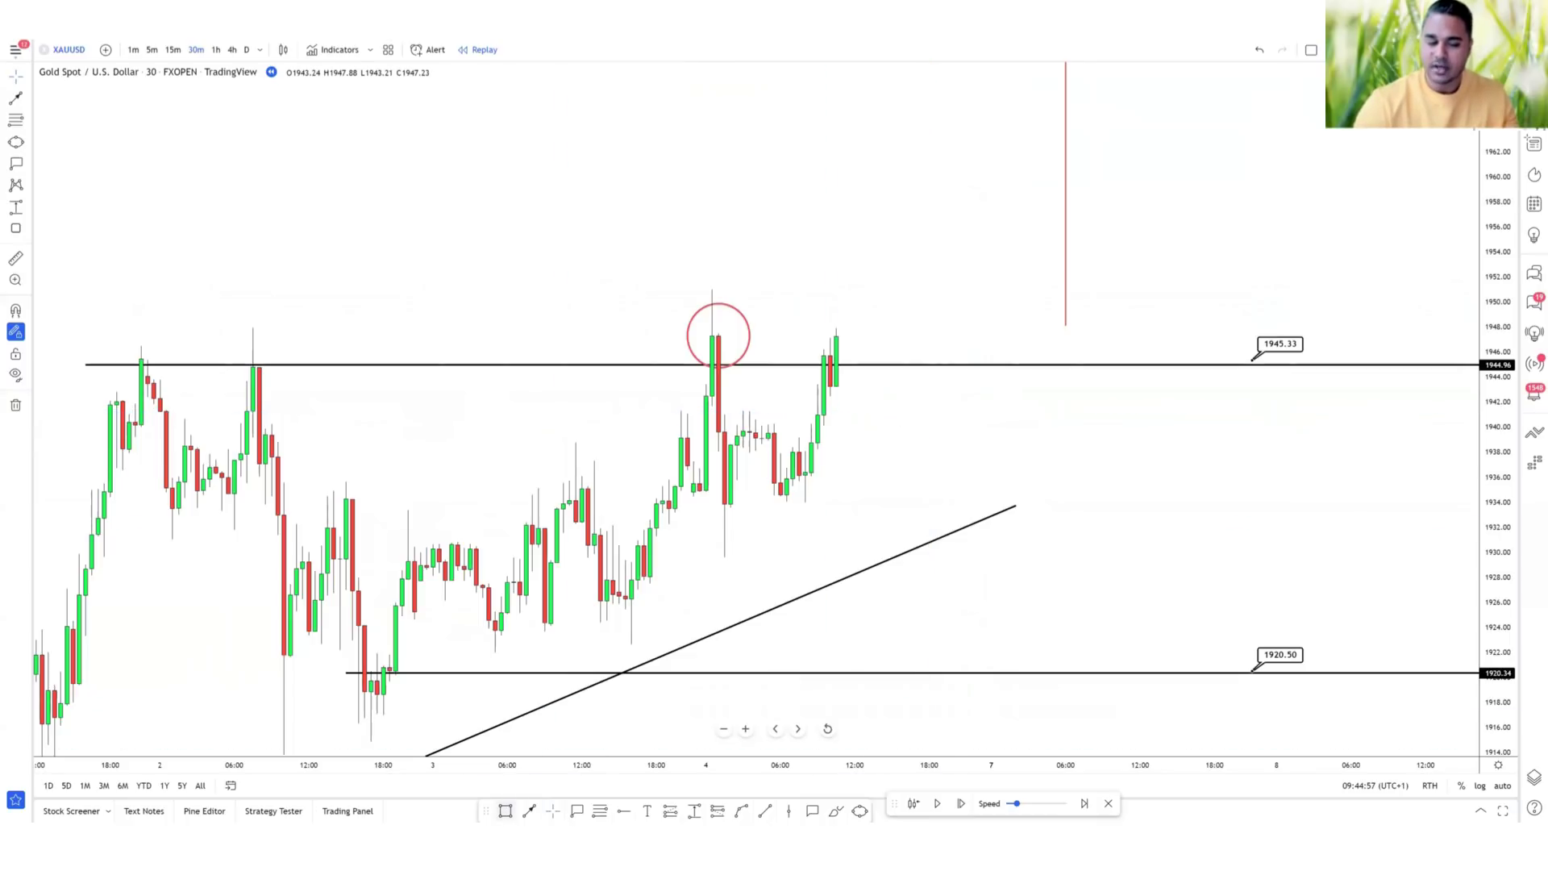
Draw a diagonal arrow pointing down to the circled 4 March candle.
left_click(529, 810)
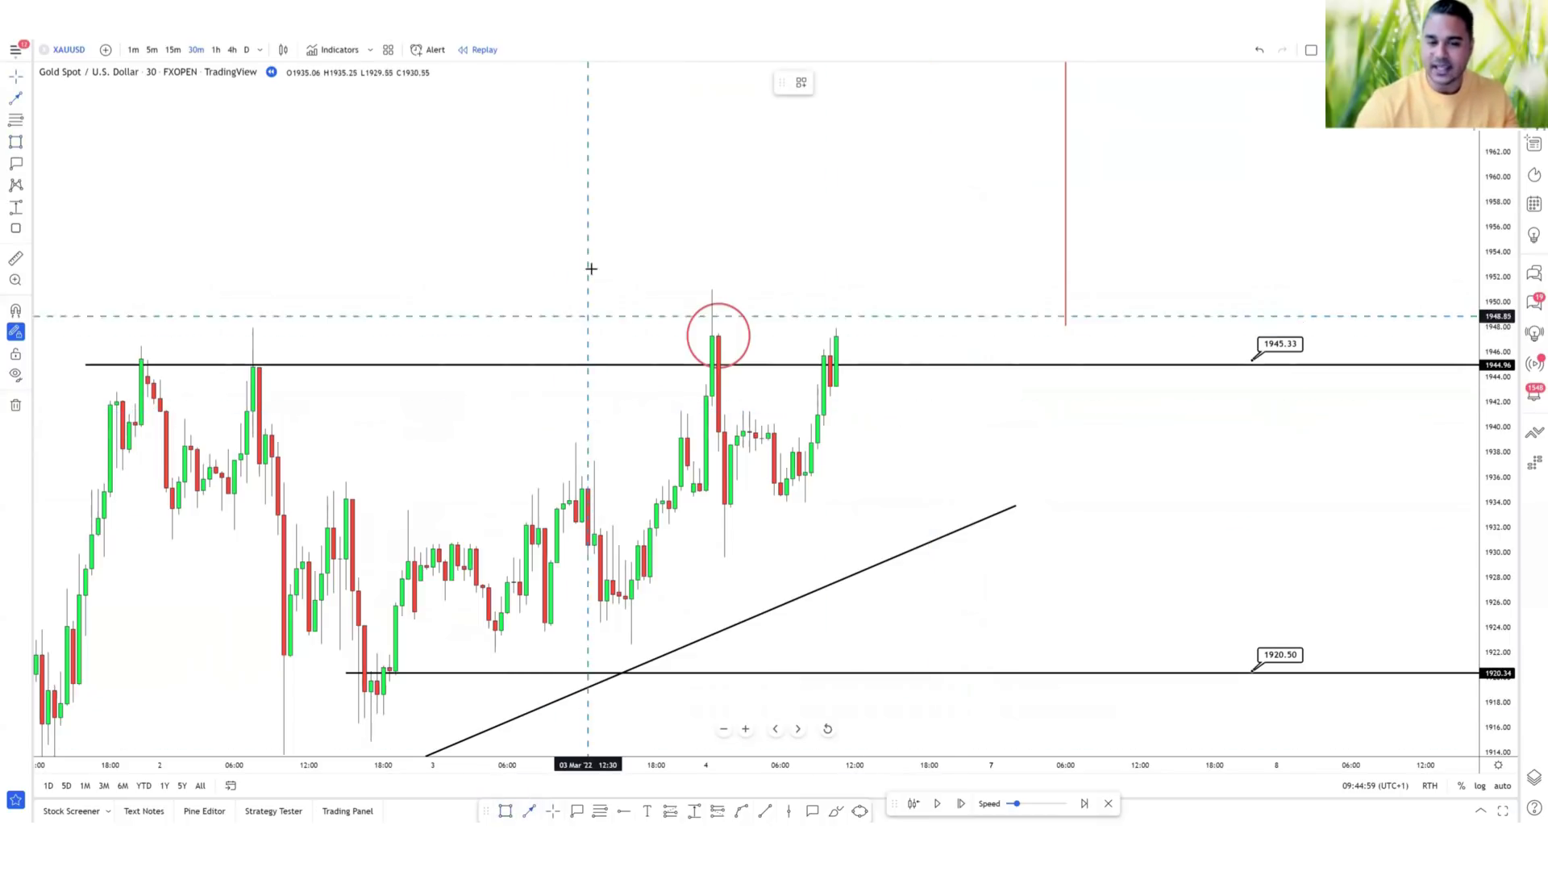
left_click(595, 249)
left_click(669, 318)
left_click(617, 414)
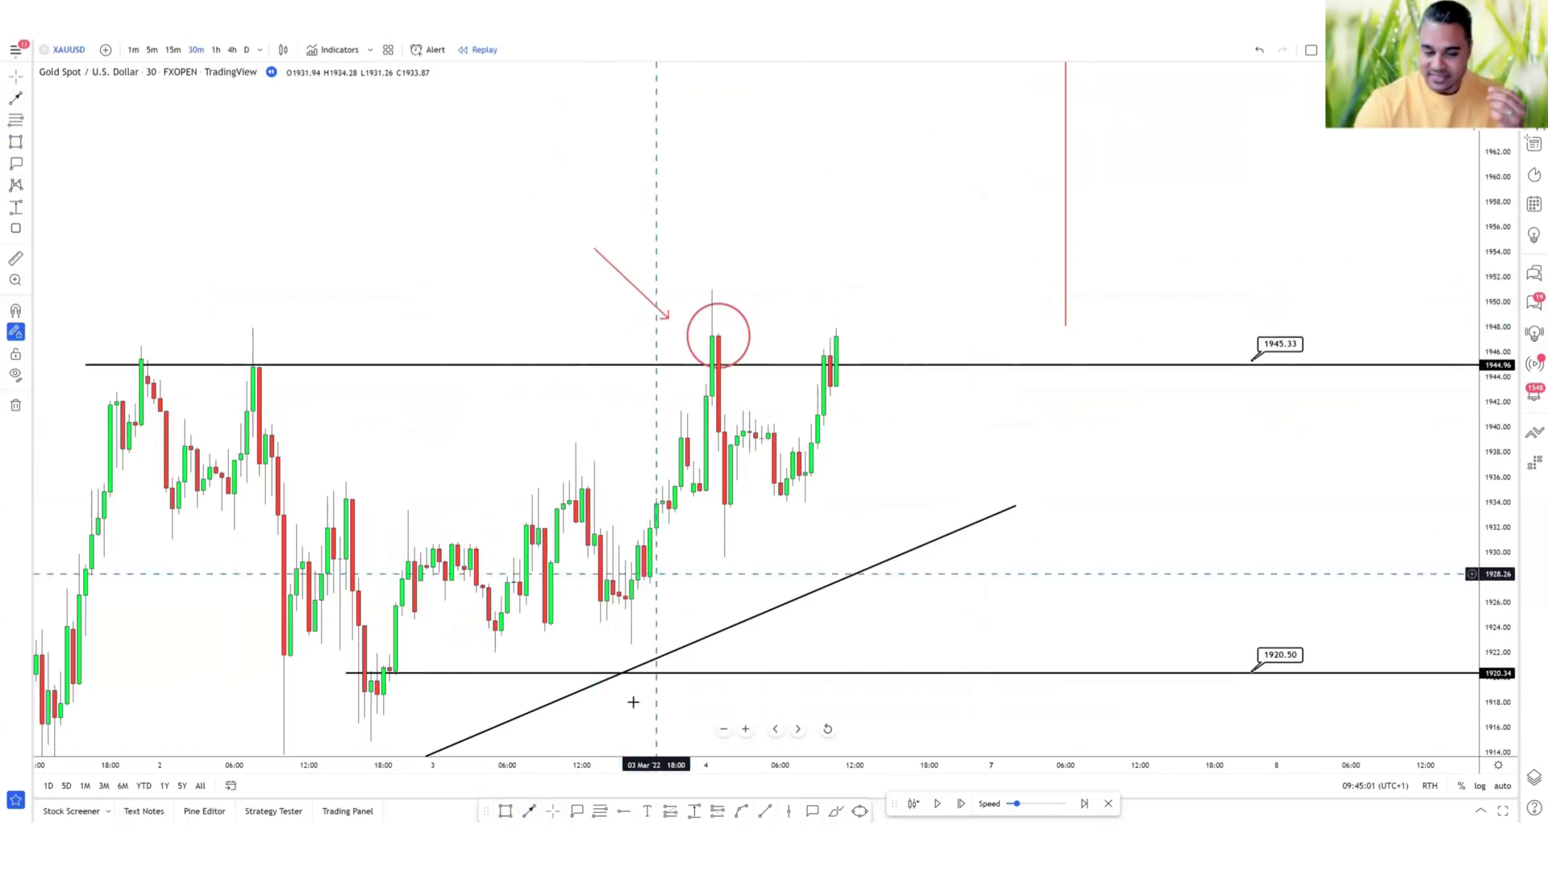
Draw a narrow rectangle straddling the 1945.33 level, from about 1943.5 to 1948, just after the latest candle.
left_click(506, 811)
left_click(911, 384)
left_click(923, 324)
left_click(1008, 525)
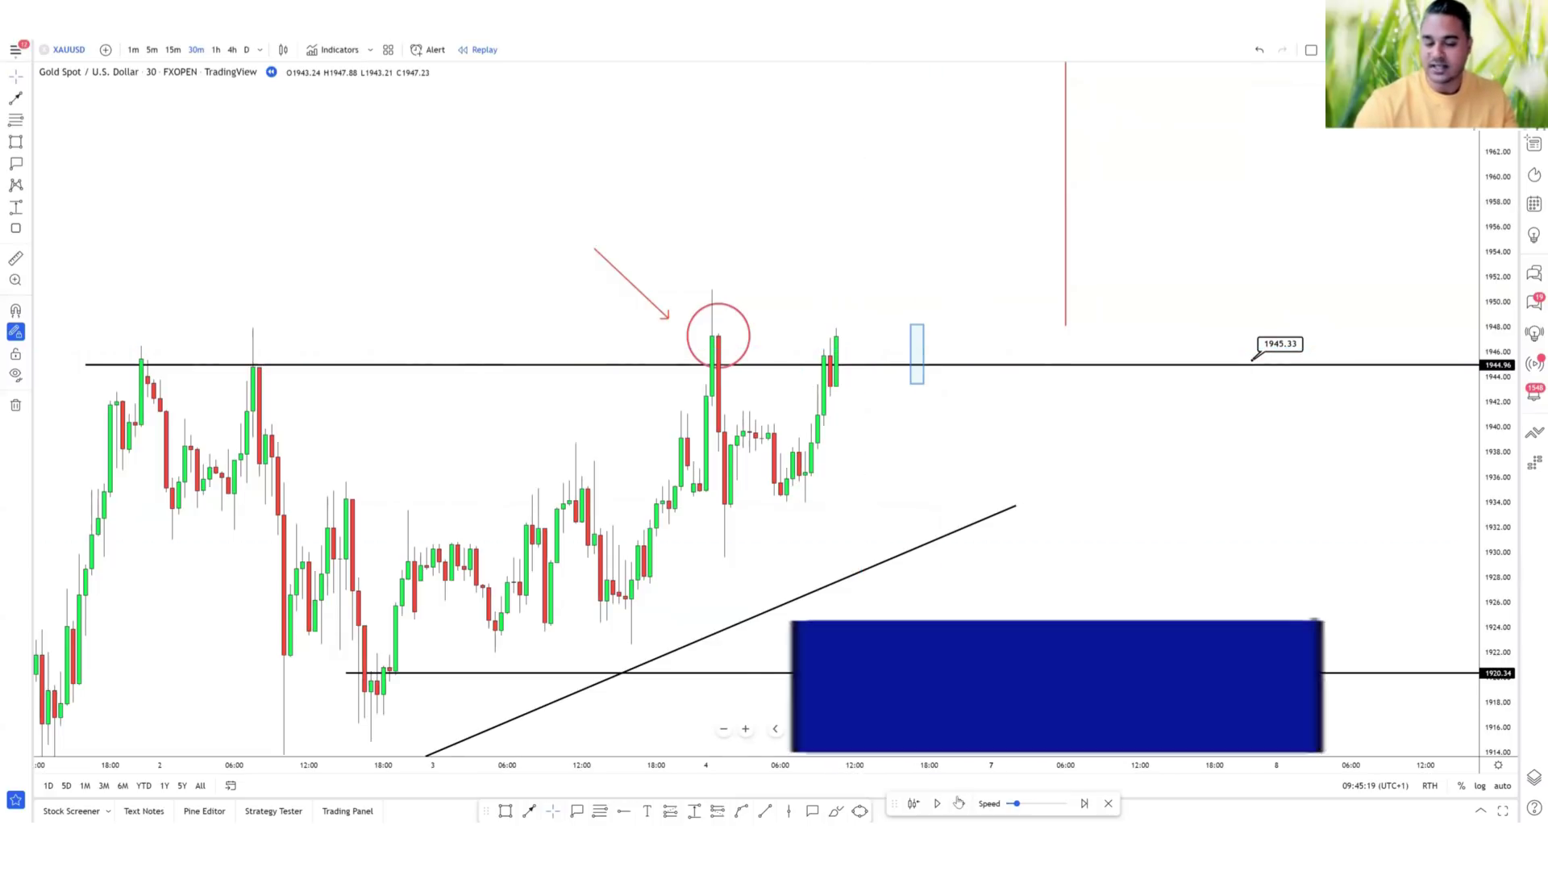
Advance the replay candle by candle to 4 March 14:30.
left_click(960, 803)
left_click(960, 803)
left_click(959, 803)
left_click(959, 803)
left_click(959, 803)
left_click(959, 803)
left_click(959, 802)
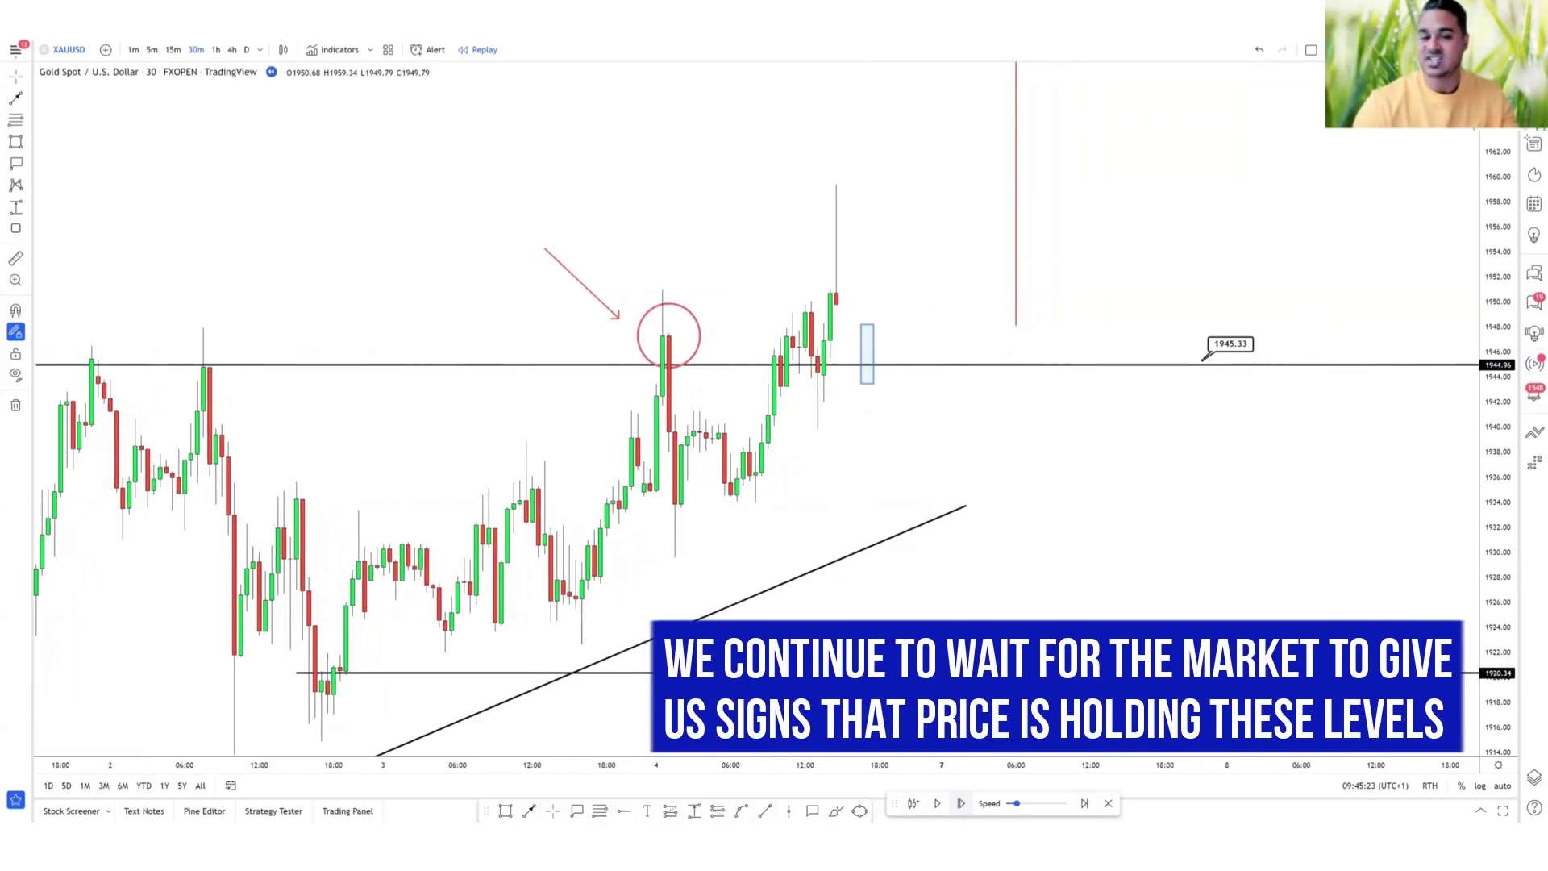
Draw a rectangular zone around the 1945.33 level from 1 March 20:00 to 7 March, spanning 1945.64 to 1943.56.
left_click_drag(1036, 543, 1048, 556)
left_click_drag(1497, 545, 1497, 562)
left_click_drag(1202, 545, 1199, 564)
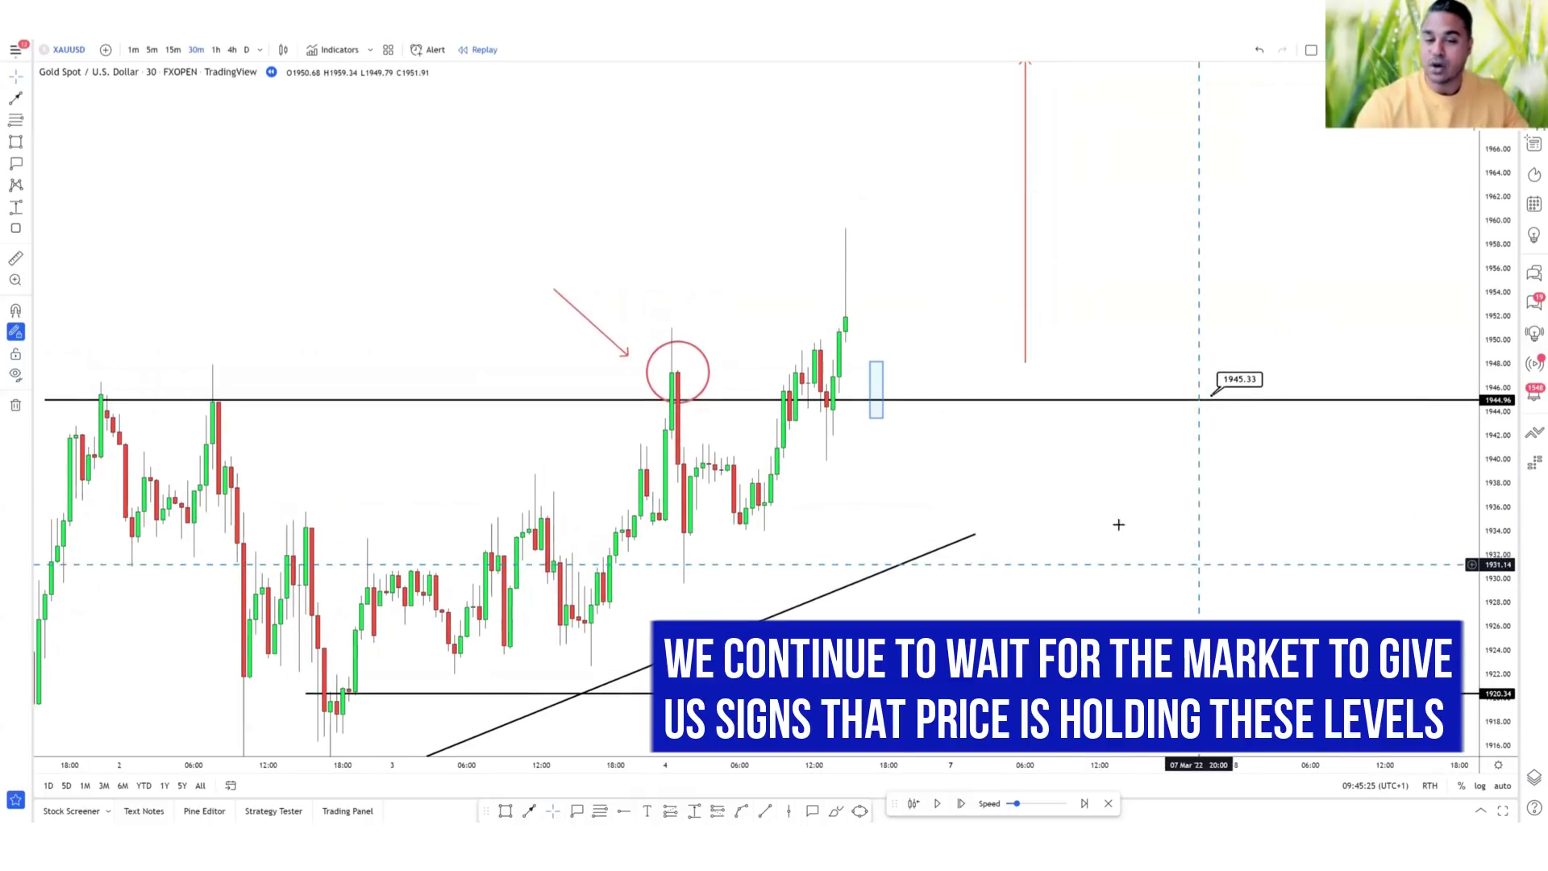
left_click_drag(870, 491, 891, 516)
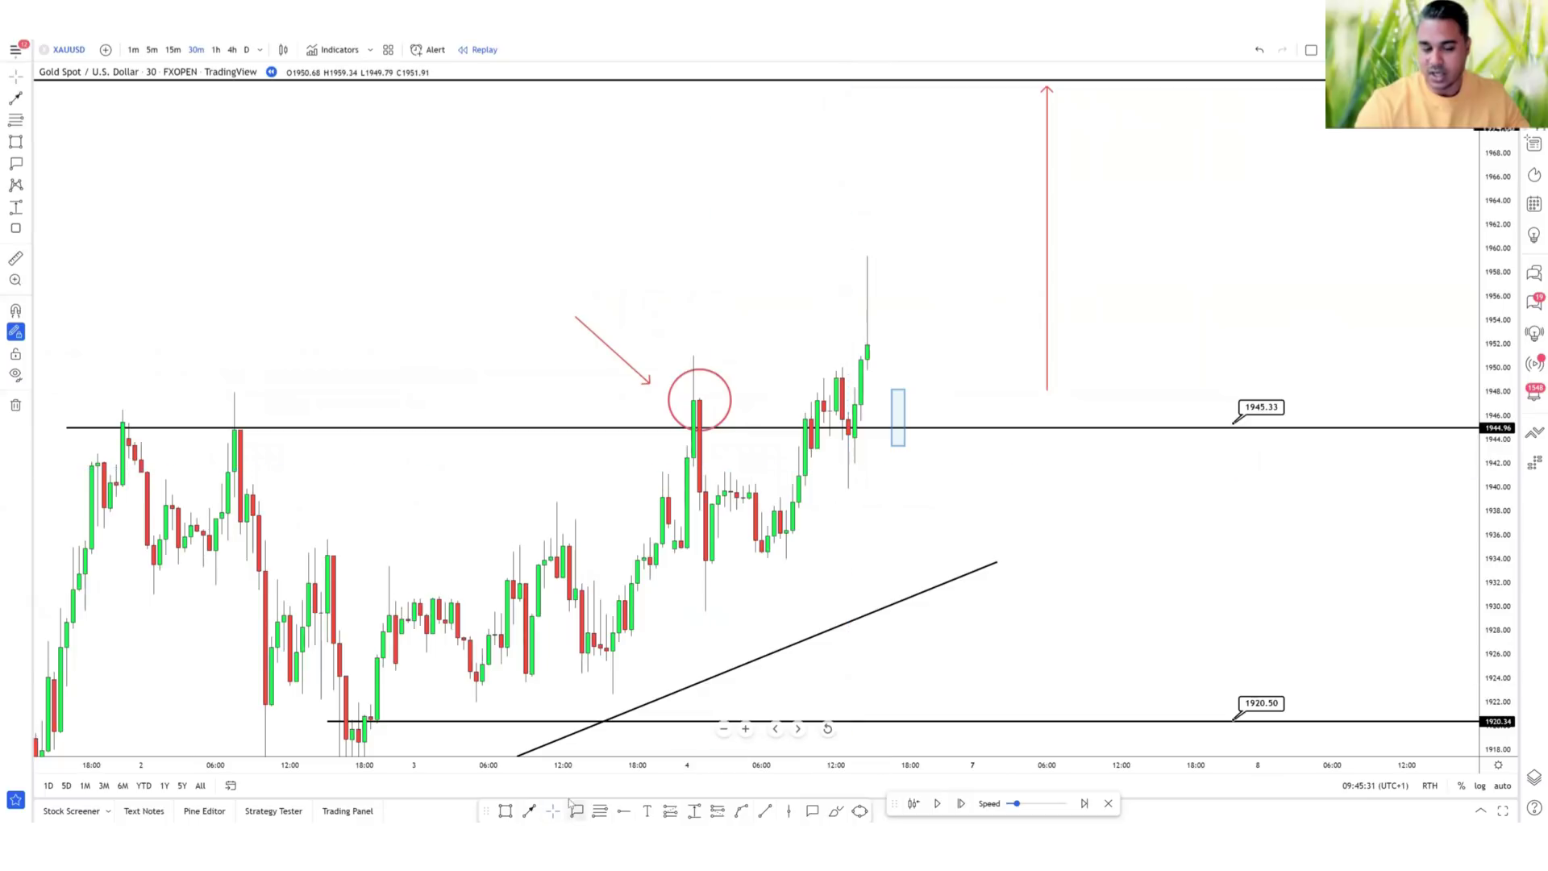
left_click(505, 810)
left_click(116, 420)
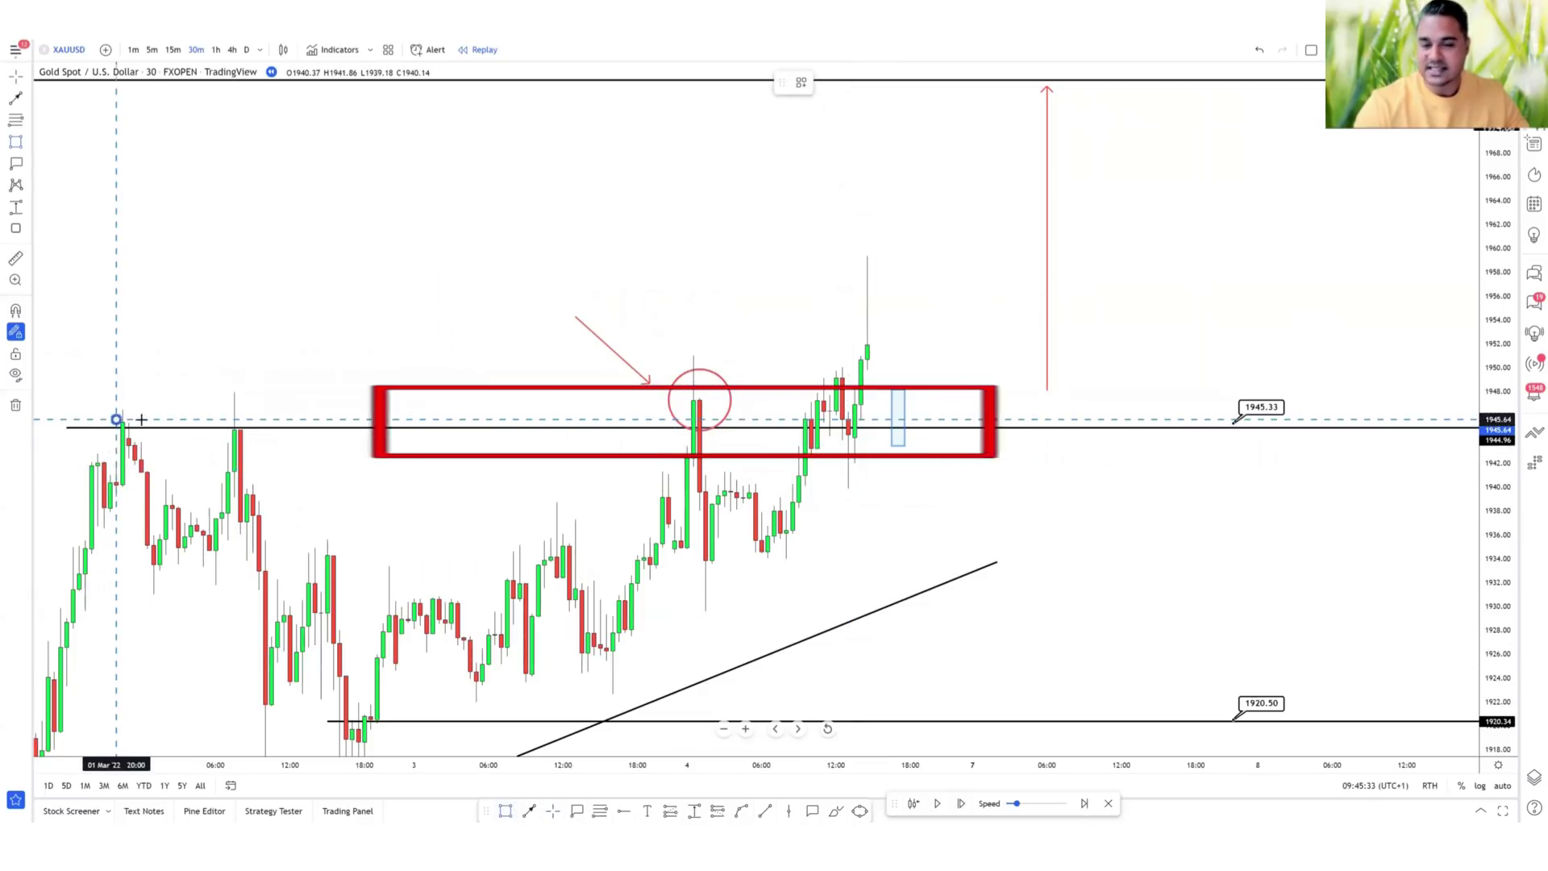
left_click(1227, 445)
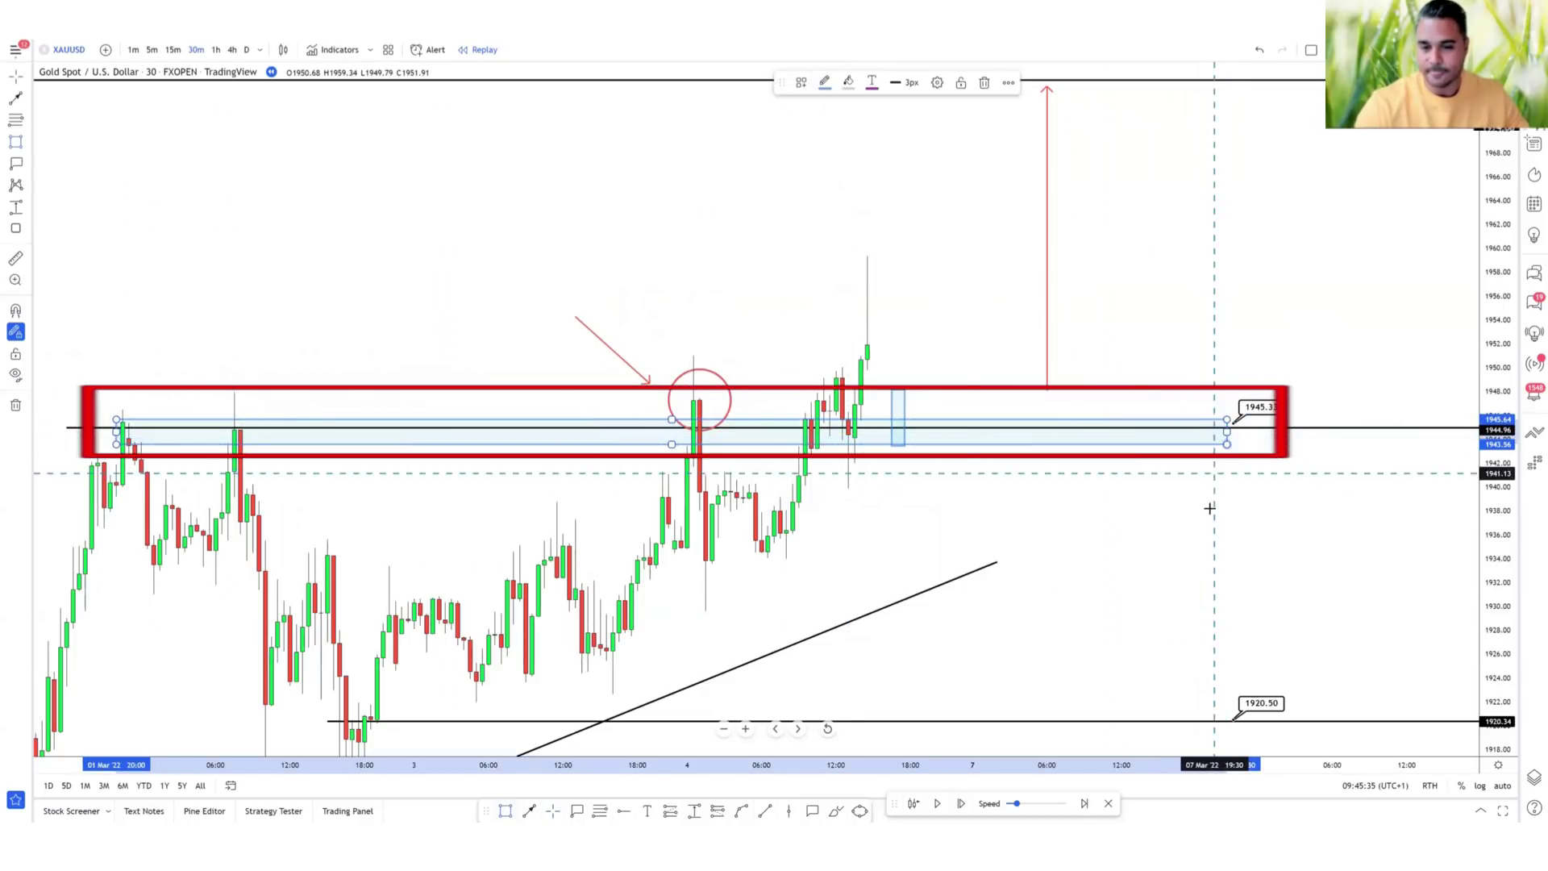
left_click_drag(1231, 512, 1257, 513)
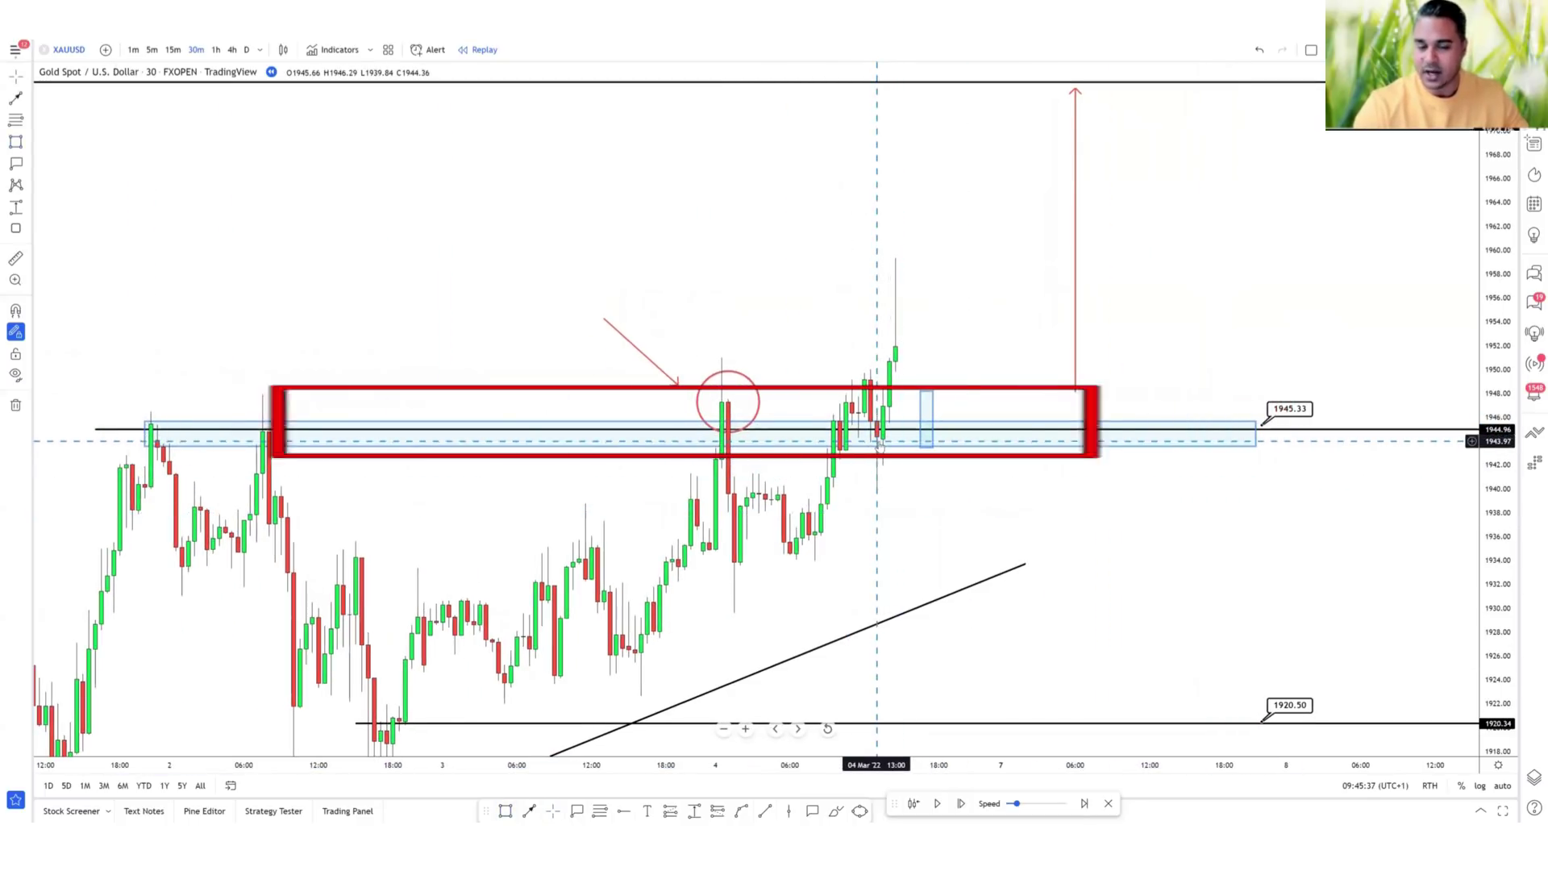
Draw an upward arrow beneath the 4 March 13:00 wick and a horizontal arrow at about 1946 pointing back to the bounce candles.
scroll(857, 540, "up", 2)
left_click_drag(858, 540, 948, 551)
left_click_drag(1482, 634, 1482, 565)
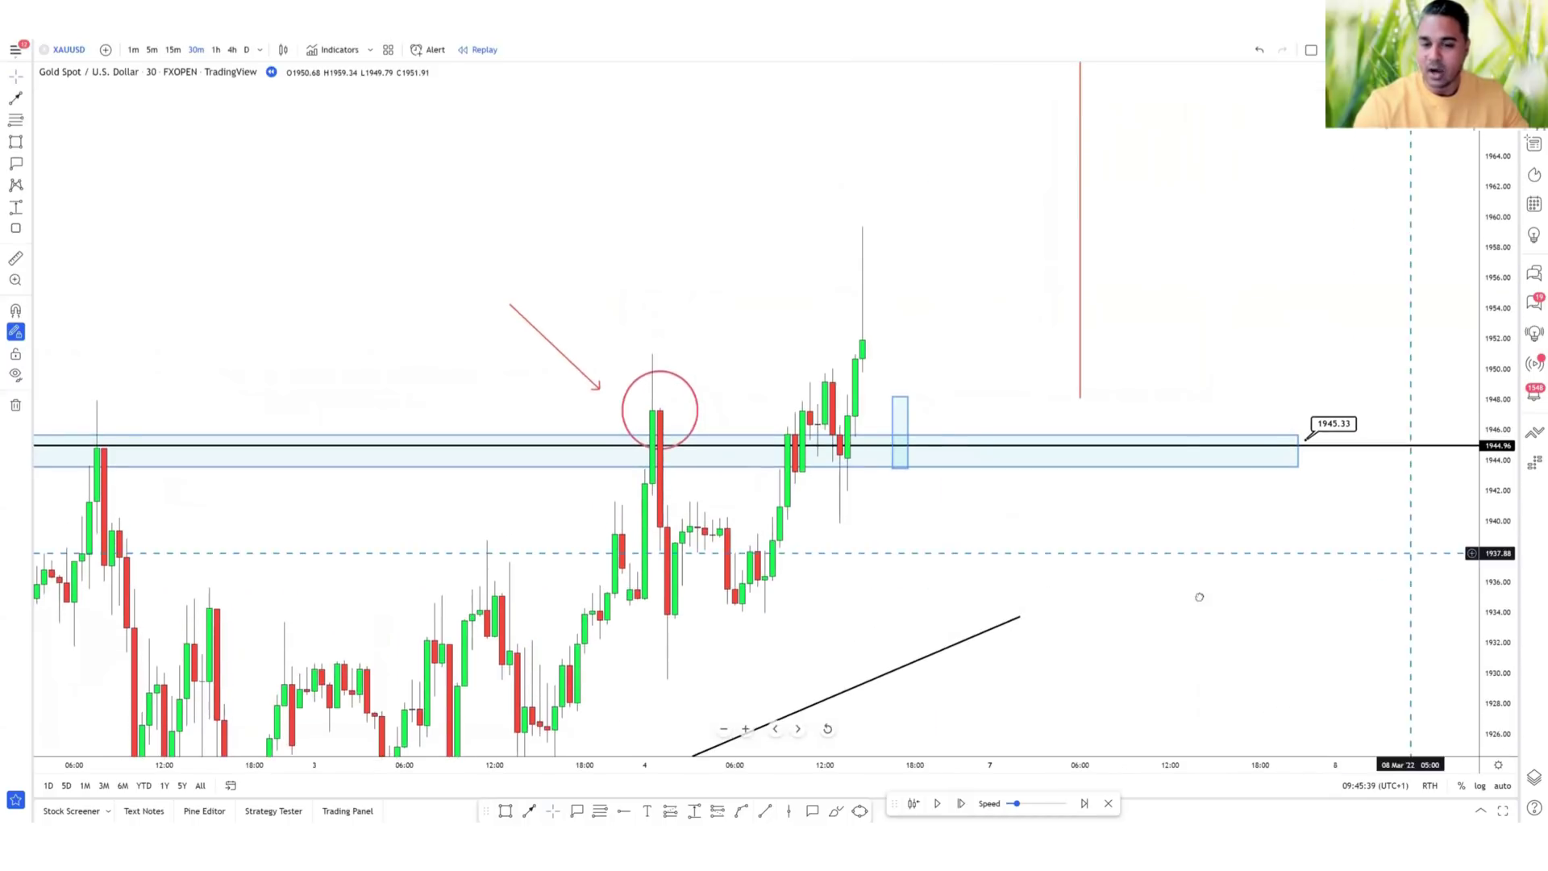
left_click_drag(1177, 593, 1223, 602)
left_click_drag(923, 577, 904, 591)
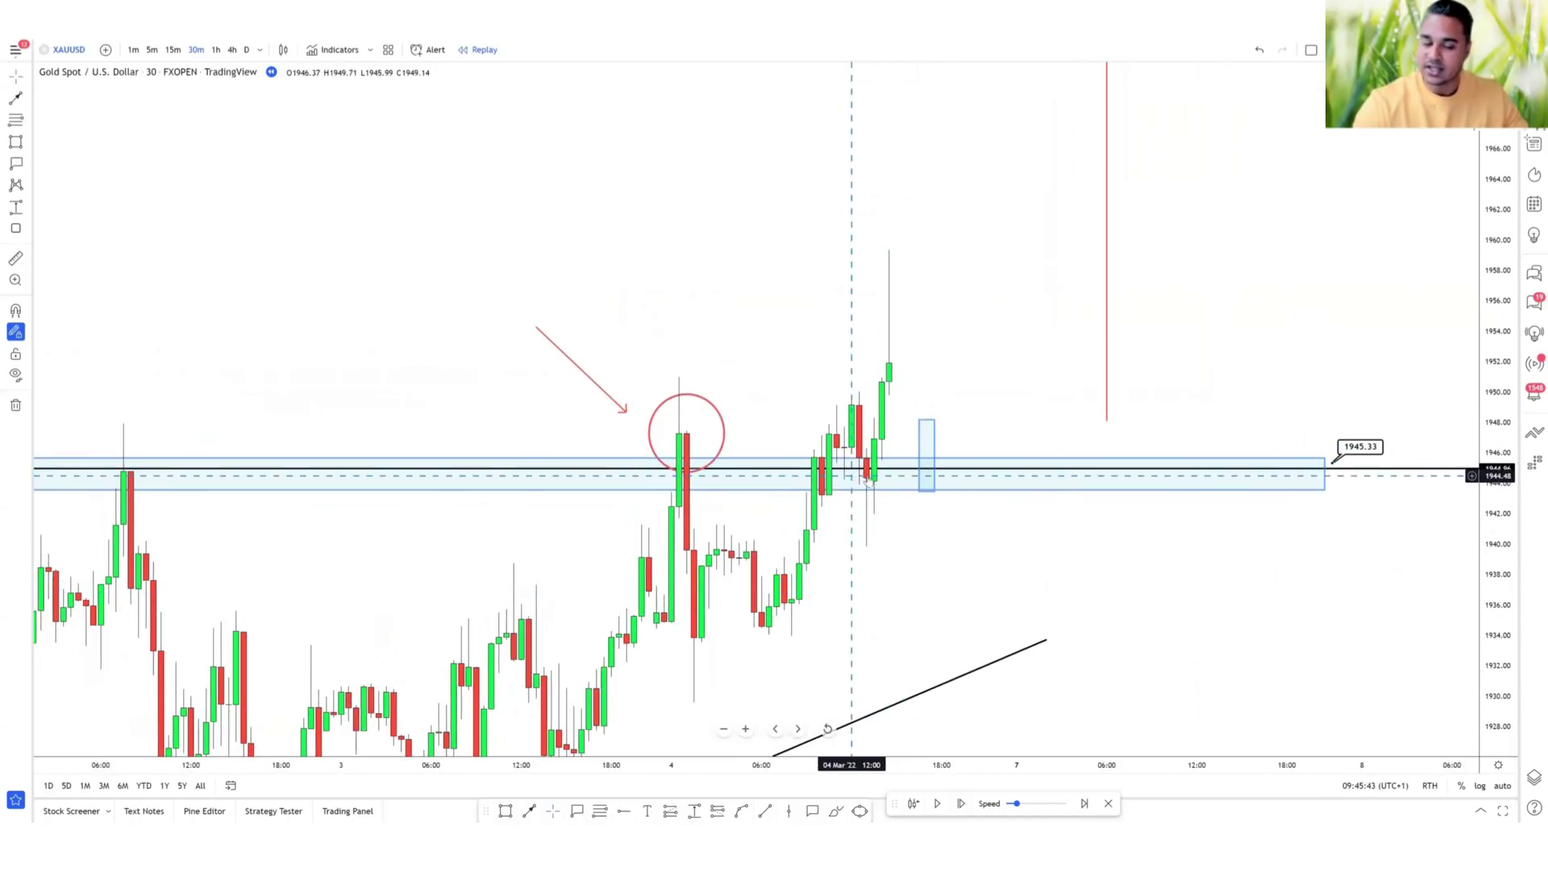
left_click_drag(898, 546, 895, 543)
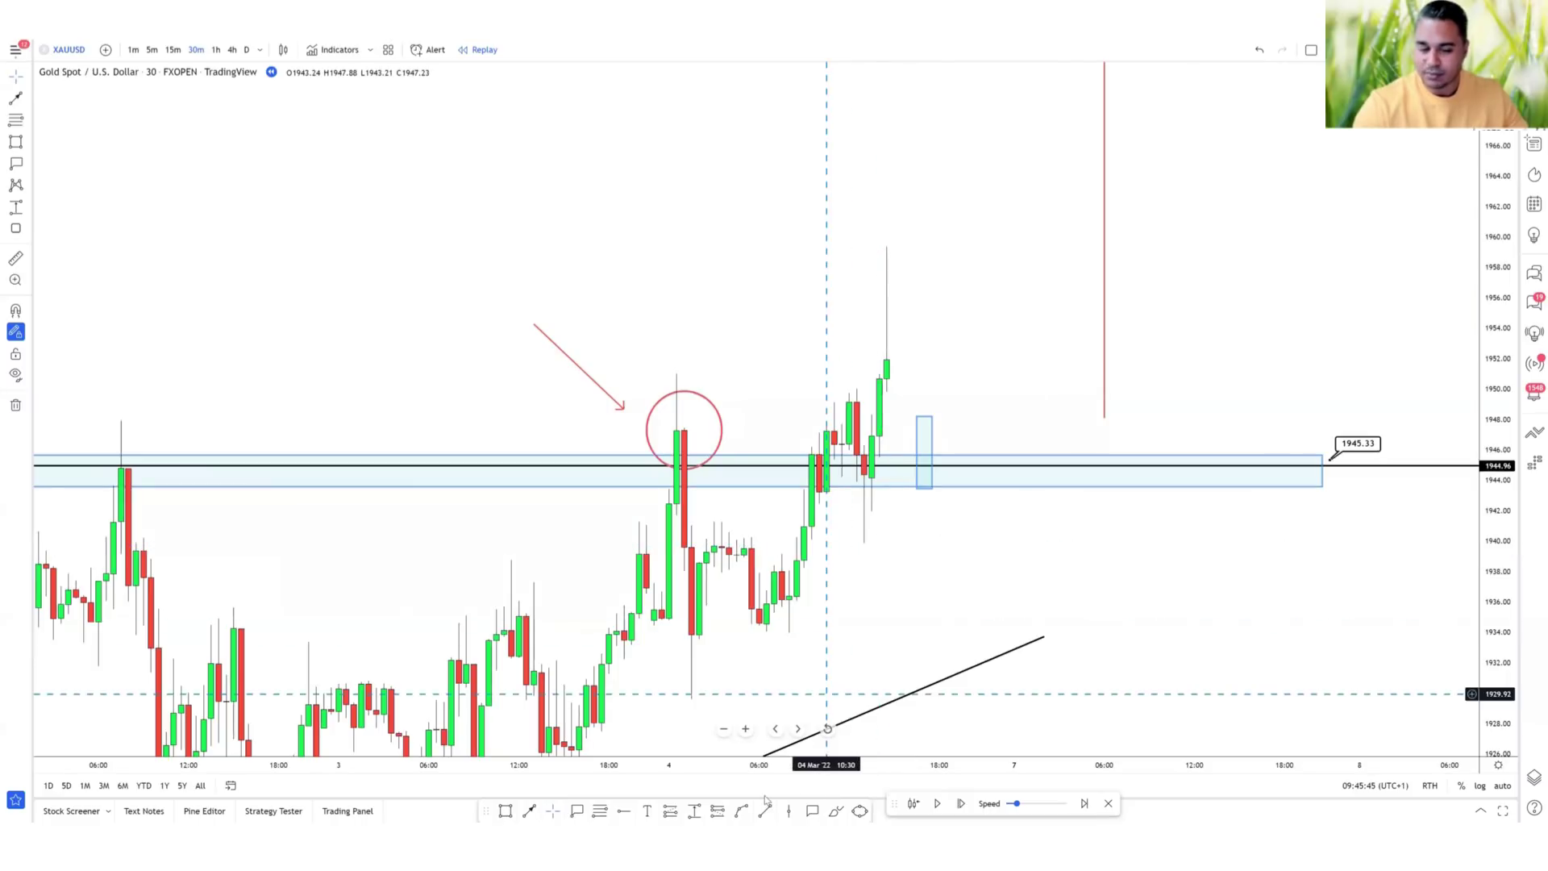
left_click_drag(859, 671, 864, 556)
left_click(947, 634)
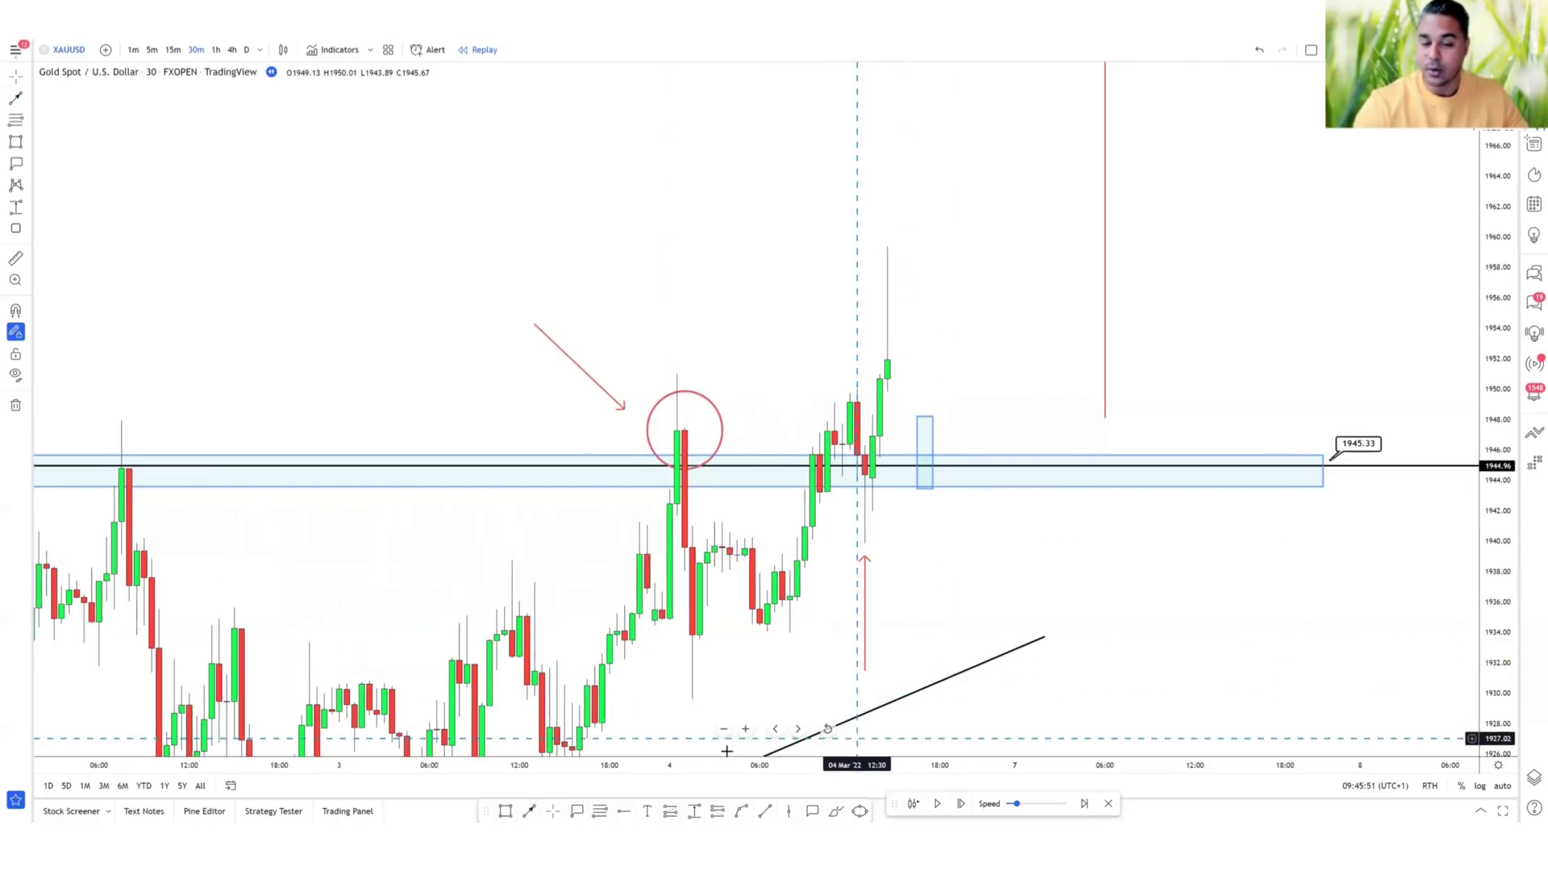
left_click(1007, 451)
left_click(879, 451)
Place a long position with entry at 1946.99, stop at 1941.18 and target at 1959.24, and narrow its width.
scroll(1054, 578, "up", 1)
left_click_drag(1054, 578, 1106, 542)
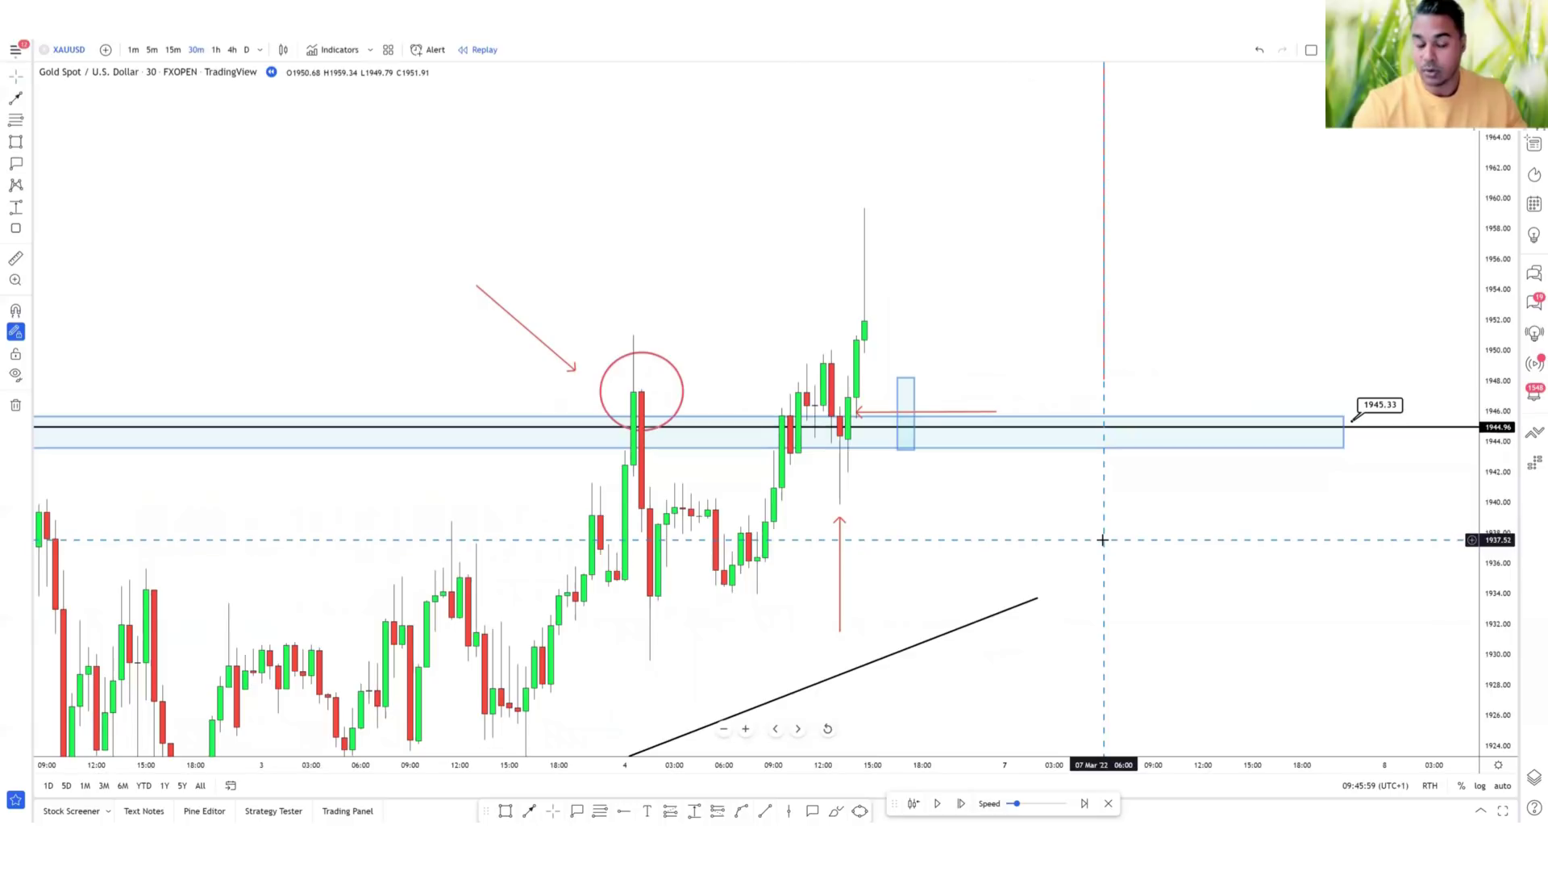
left_click_drag(1086, 540, 1075, 538)
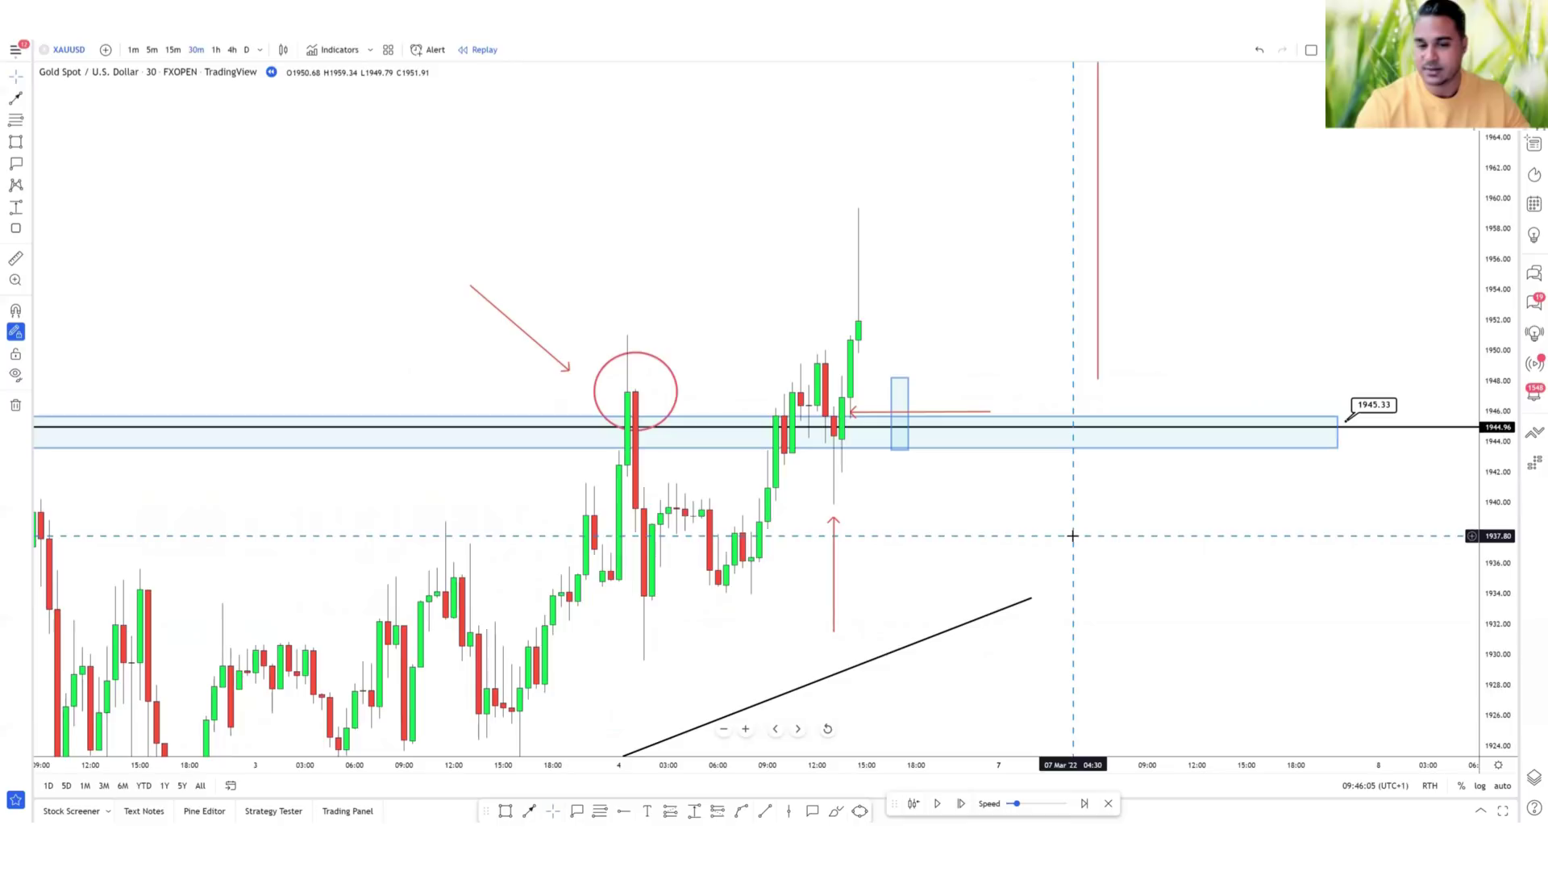
left_click_drag(1071, 536, 1045, 524)
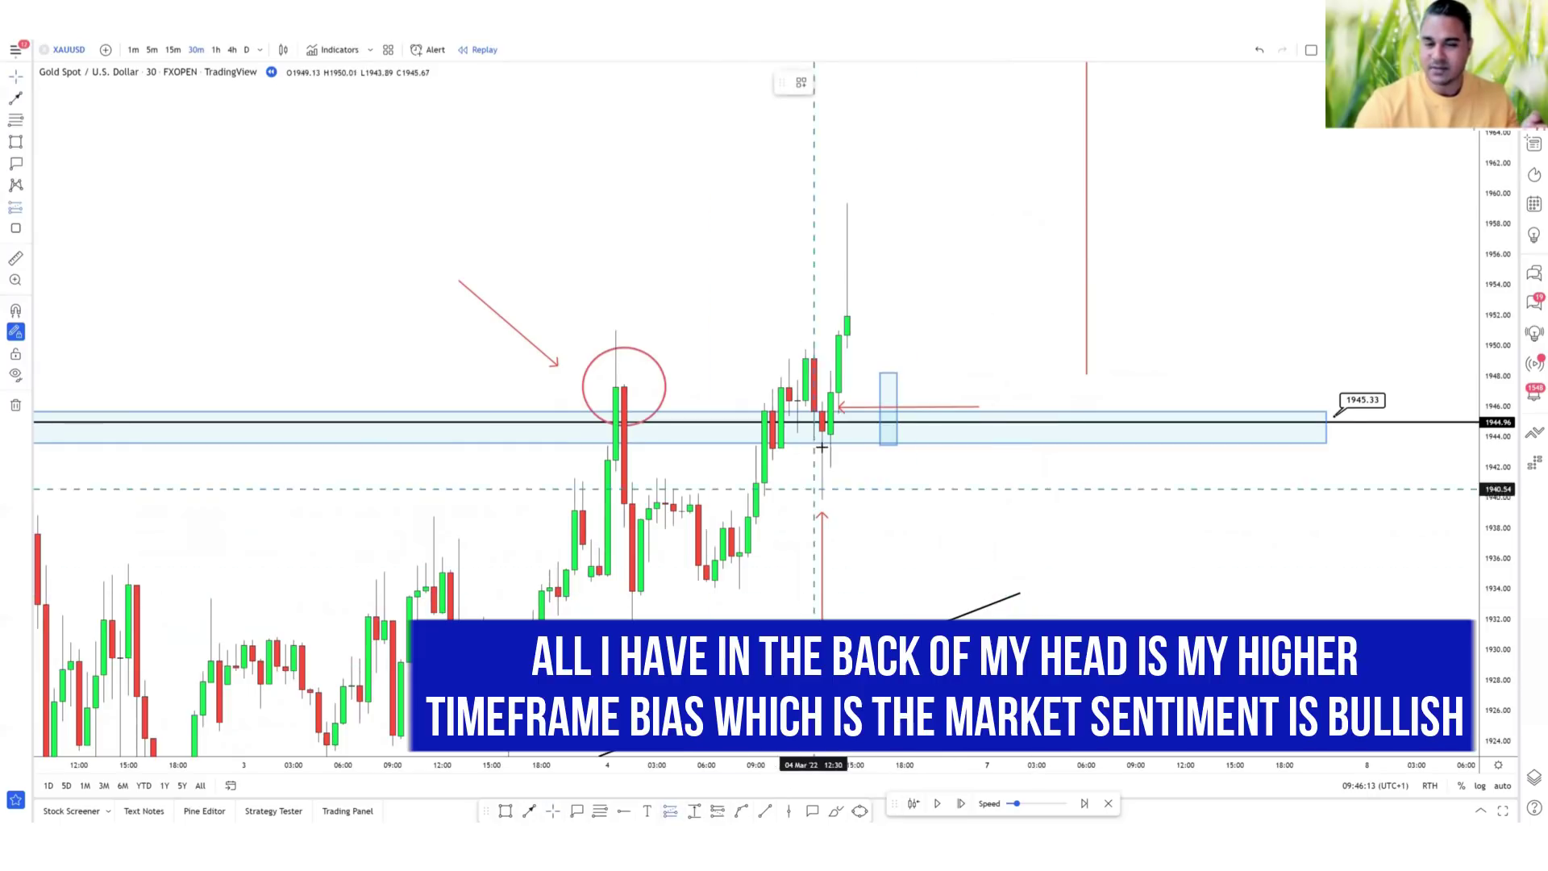
left_click(830, 391)
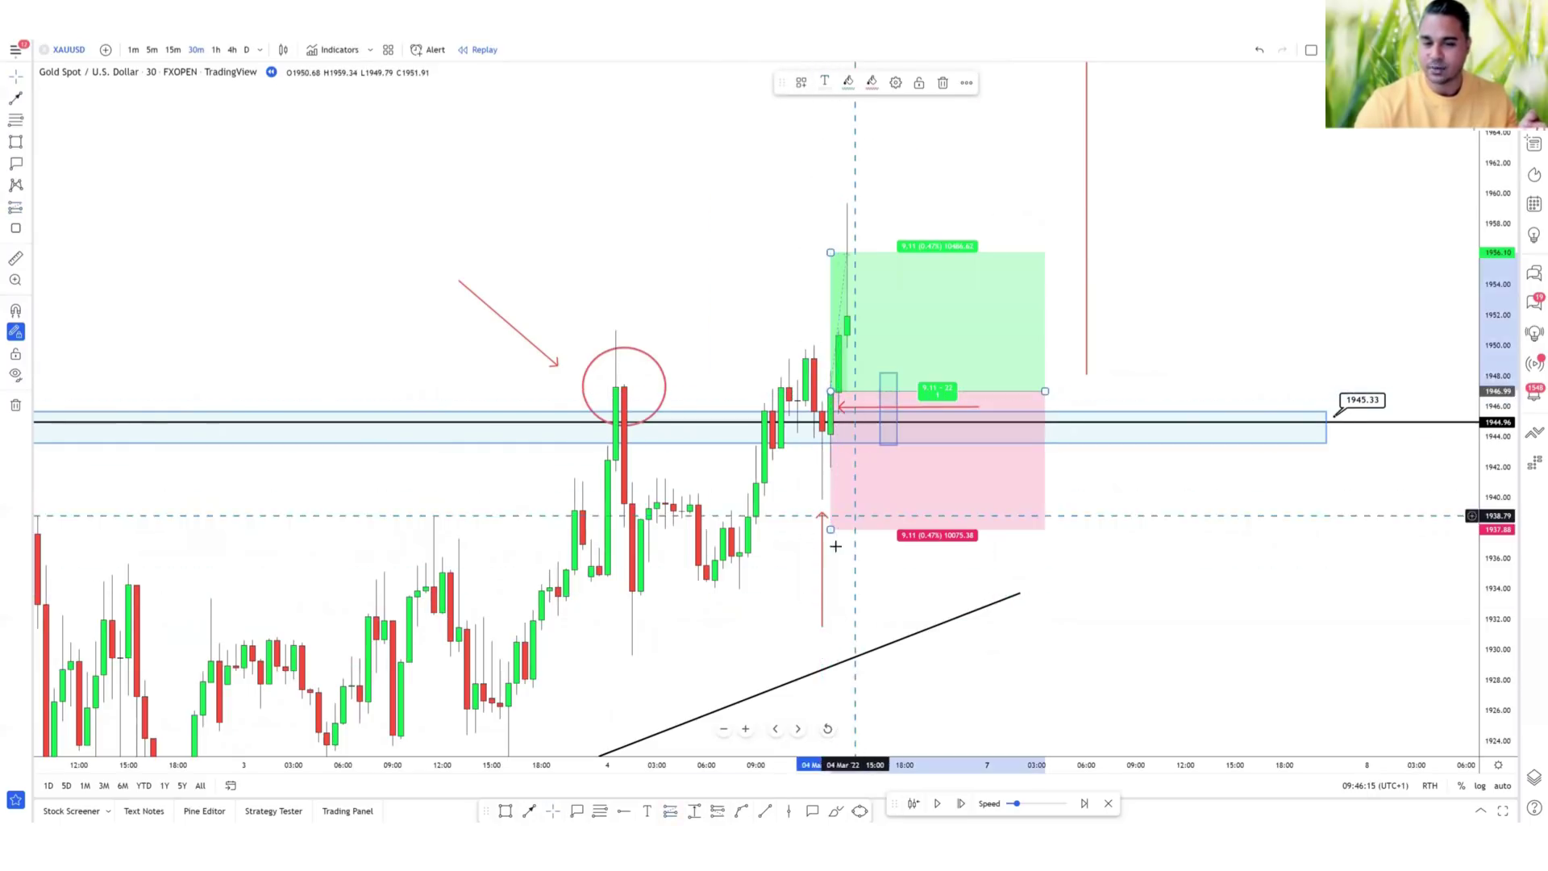
left_click_drag(831, 527, 841, 477)
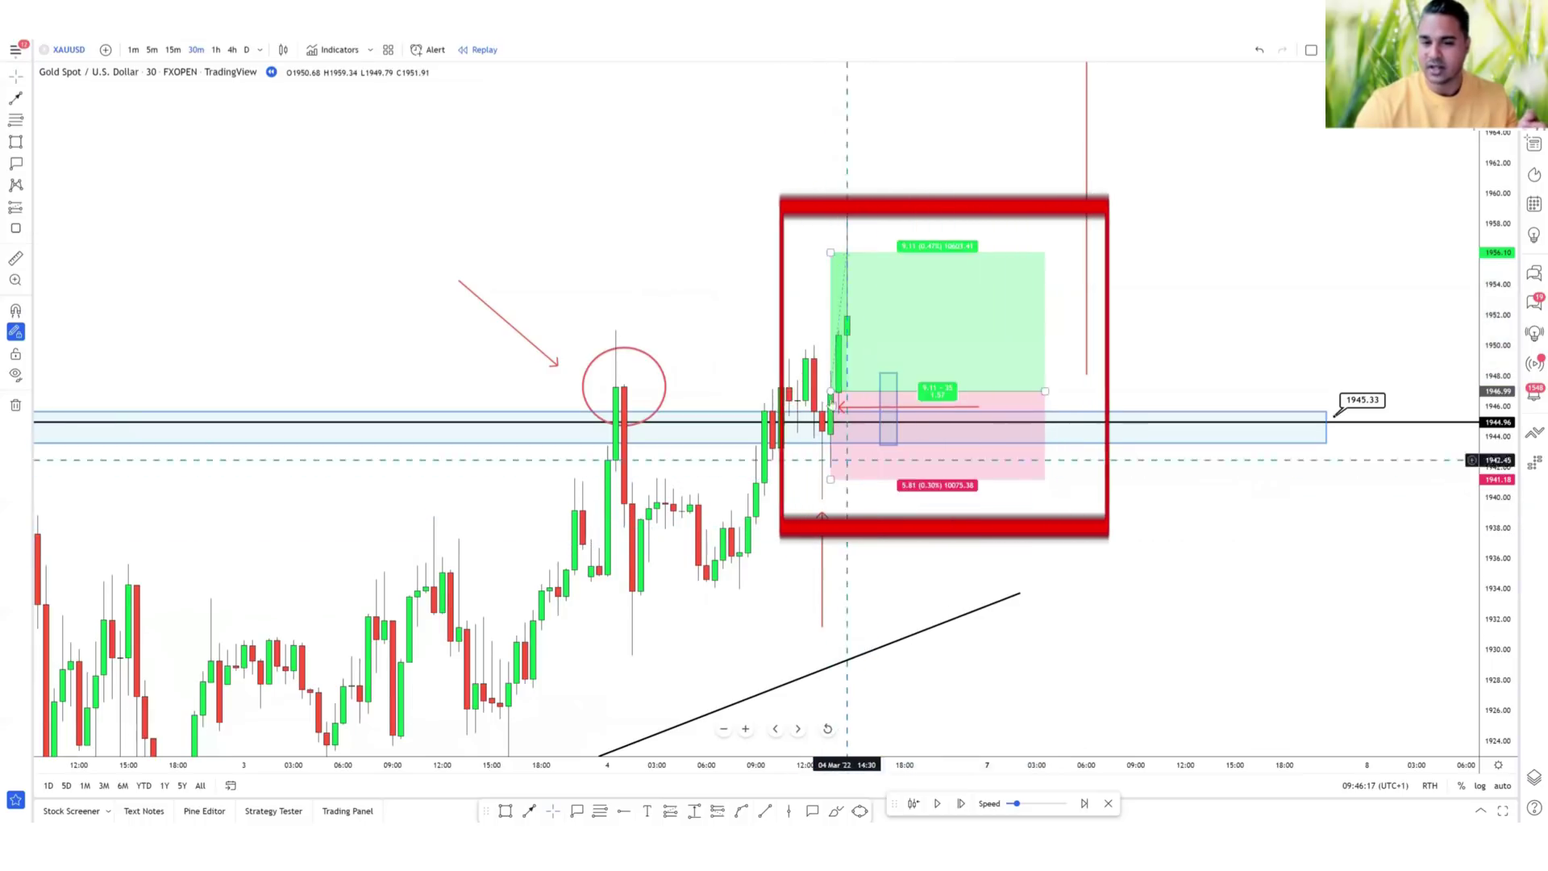
left_click_drag(830, 252, 830, 204)
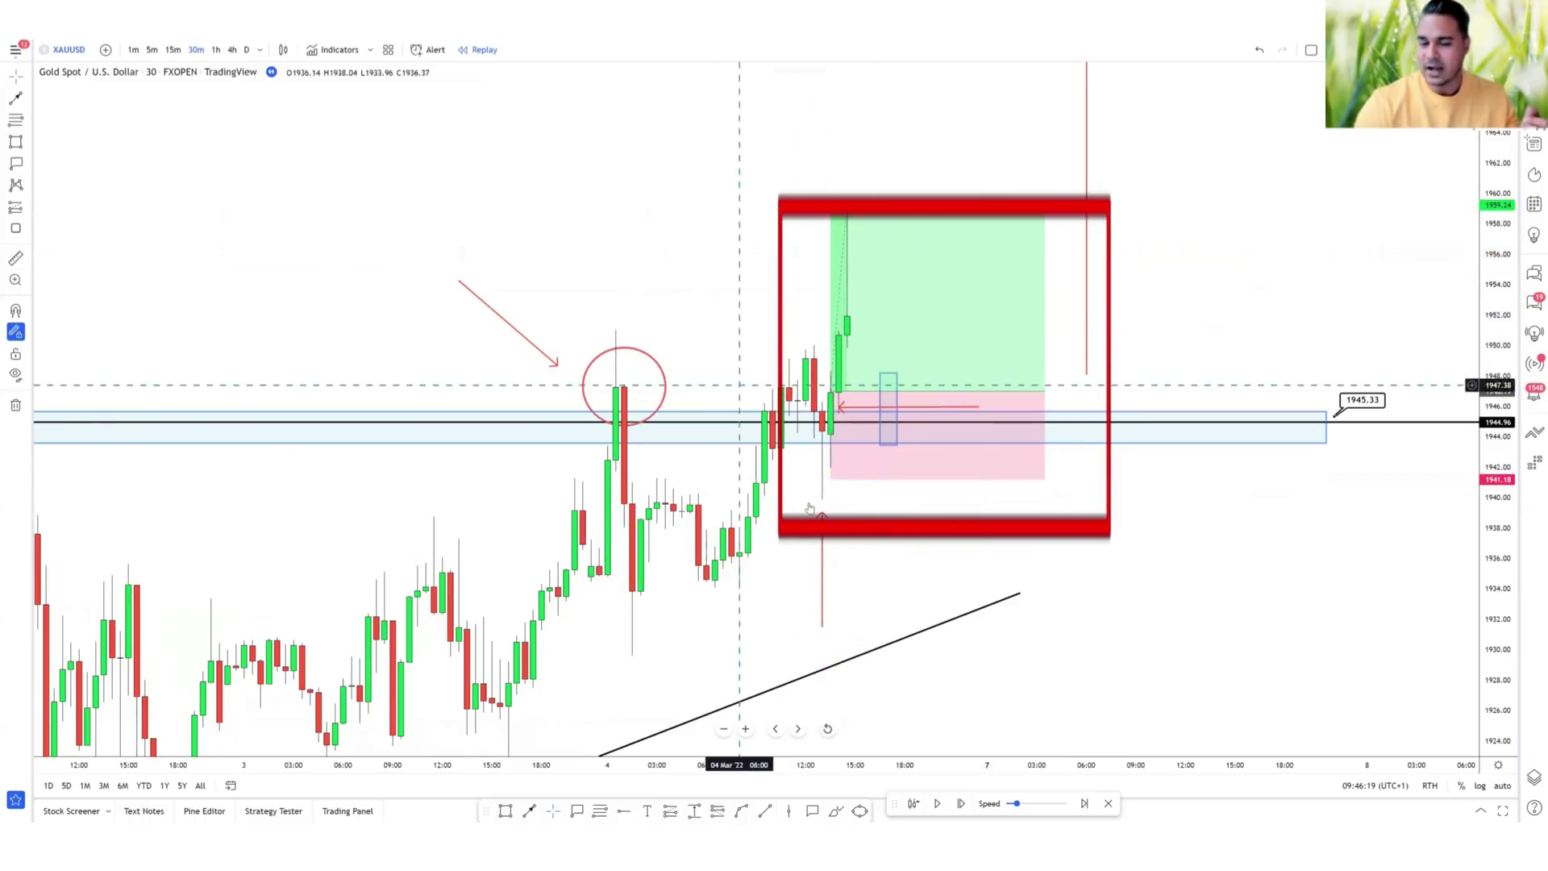
left_click_drag(1044, 392, 956, 392)
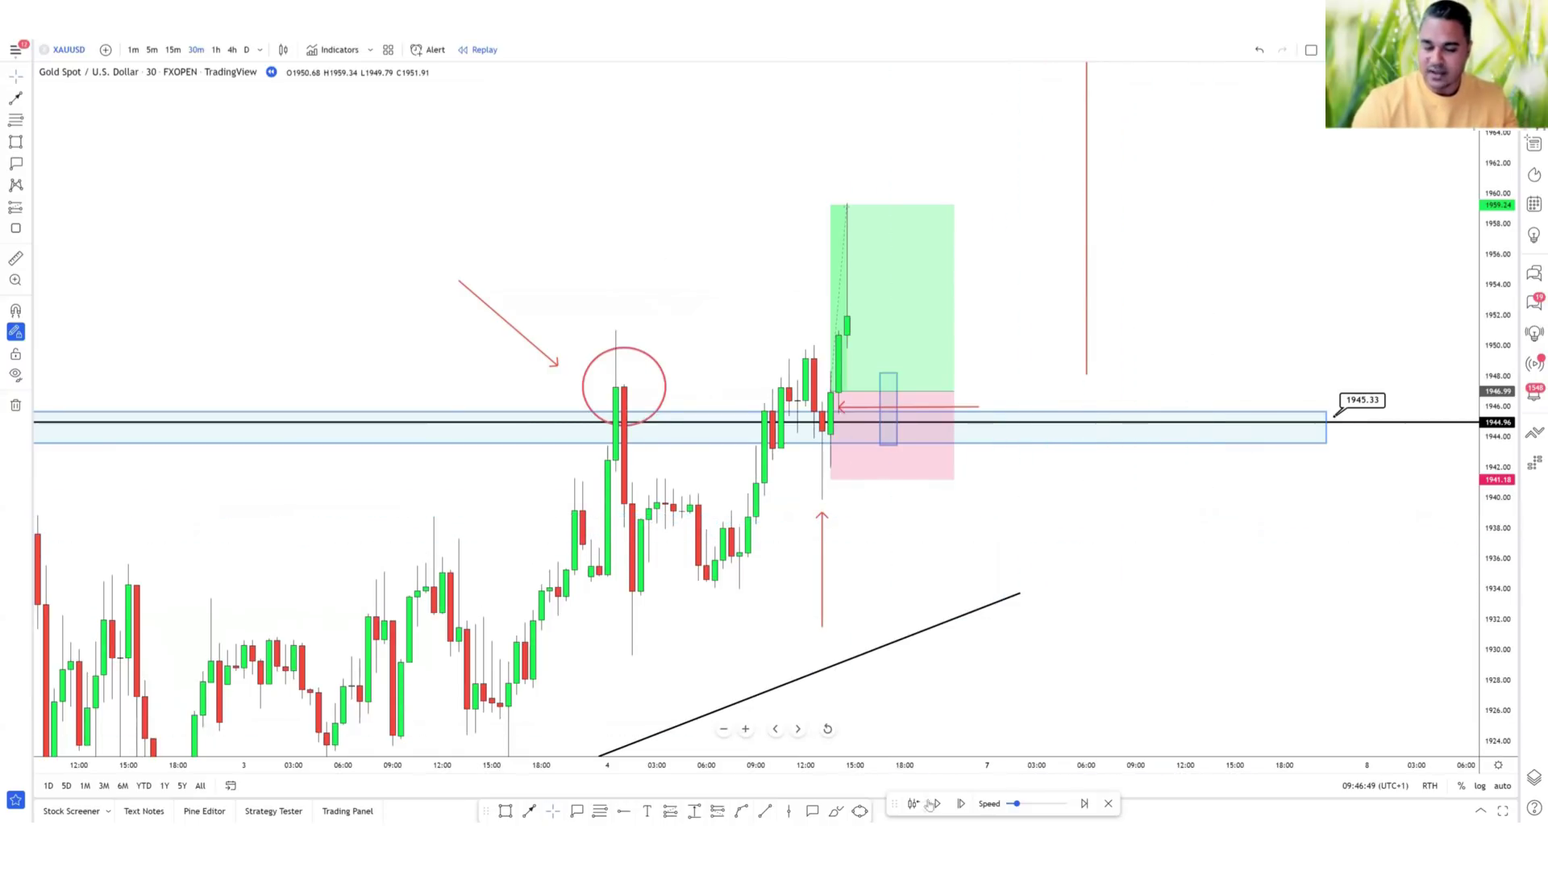
Advance the replay by three candles to 4 March 16:00.
left_click(959, 805)
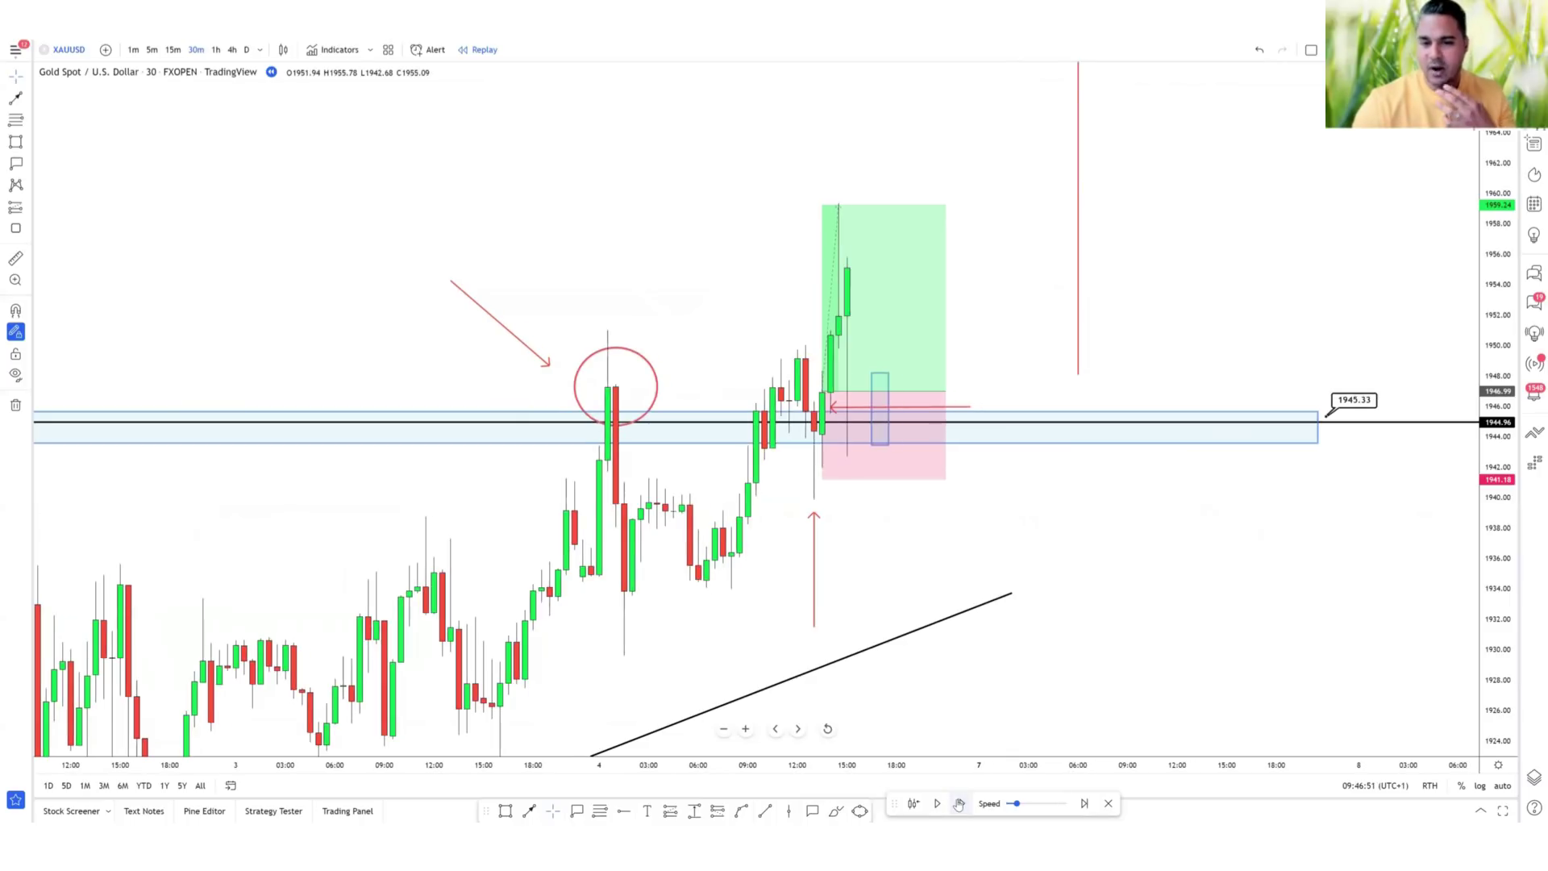
left_click(958, 804)
left_click(958, 804)
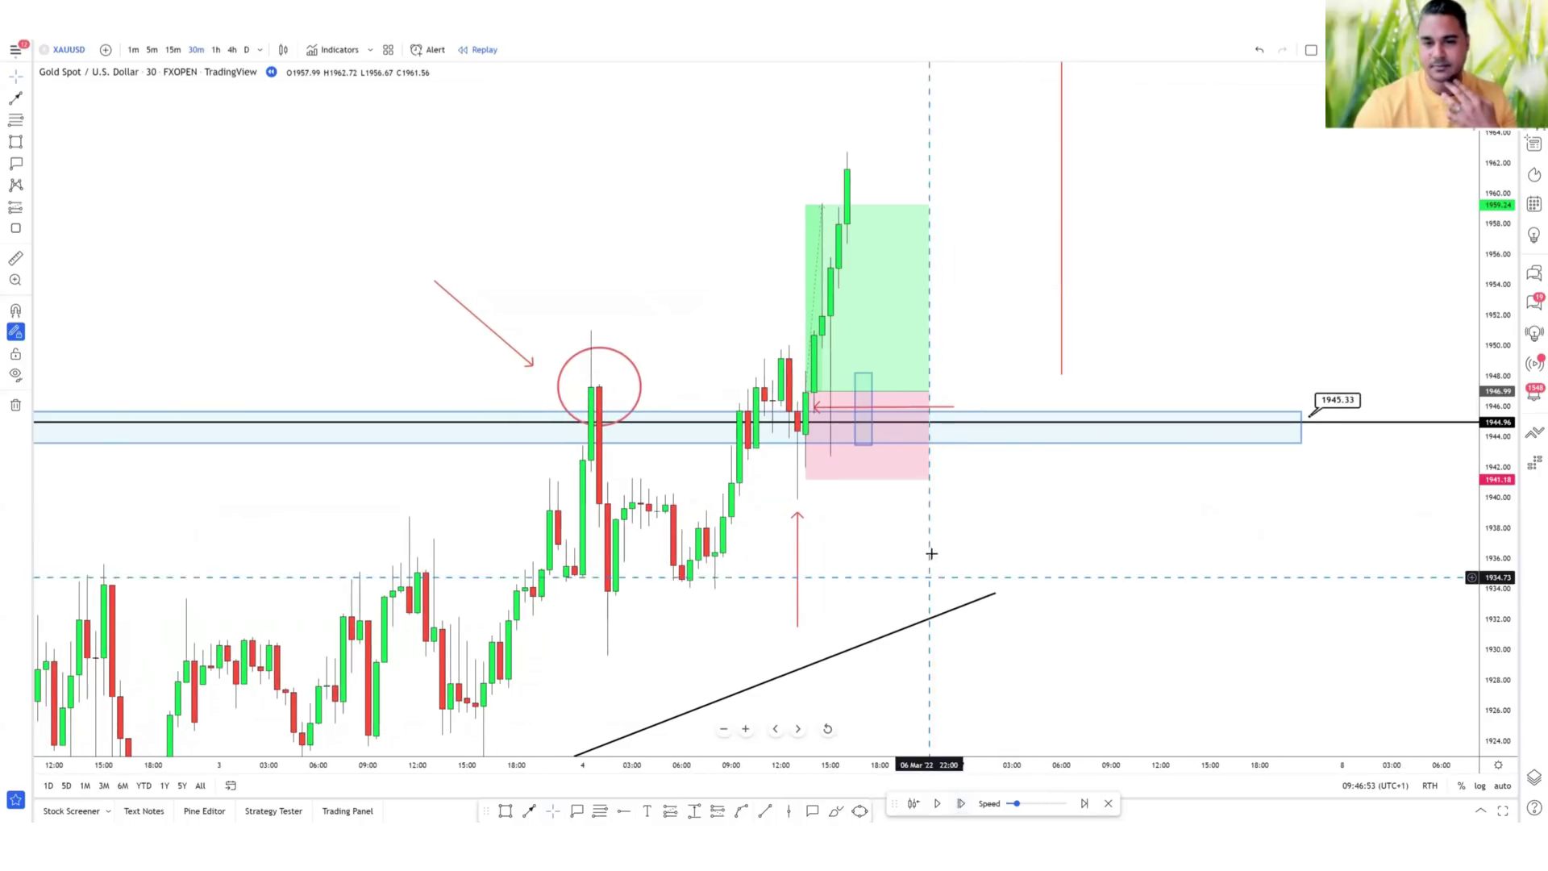
Delete the long position and draw an upward arrow beneath the long lower wick of the 4 March 15:00 candle.
left_click_drag(1504, 565, 1507, 602)
left_click_drag(1276, 604, 1282, 640)
scroll(1080, 581, "up", 2)
left_click_drag(1051, 575, 1193, 577)
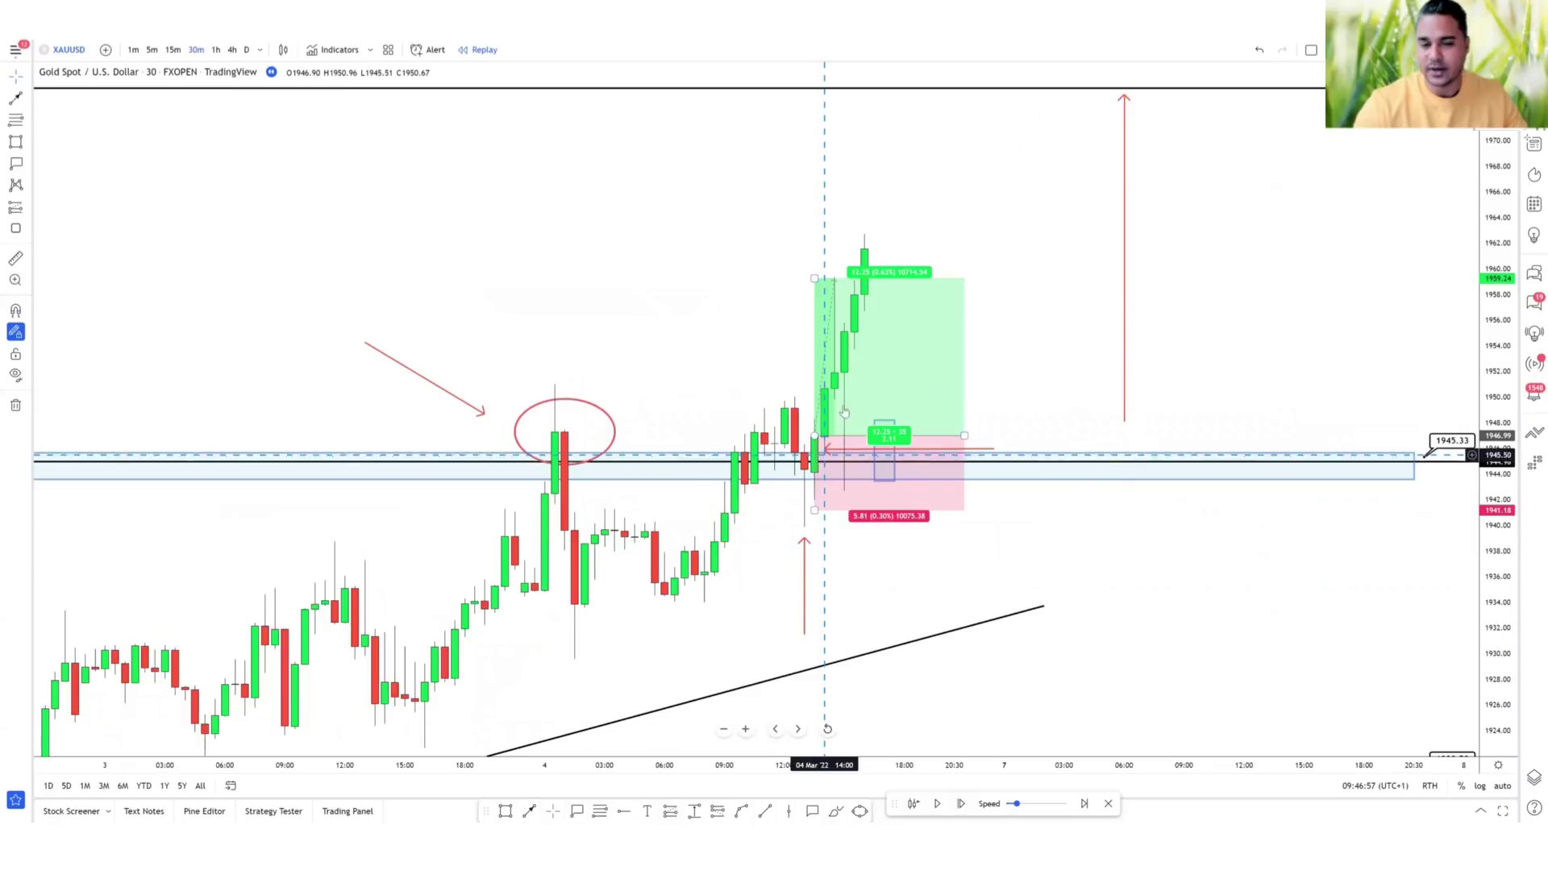
left_click(885, 378)
key("Delete")
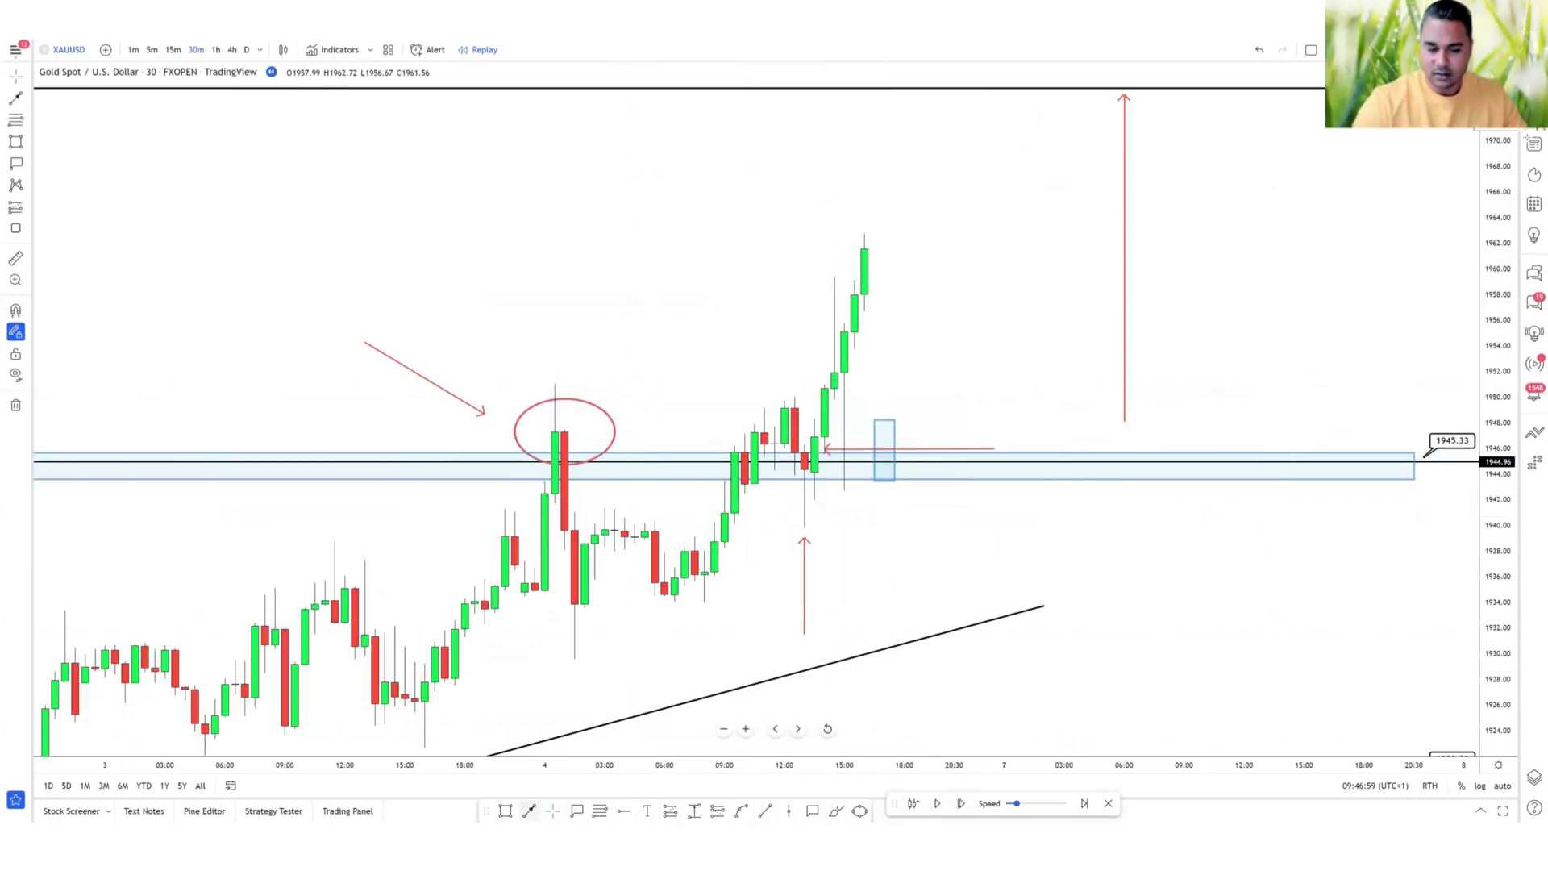
left_click_drag(840, 569, 842, 506)
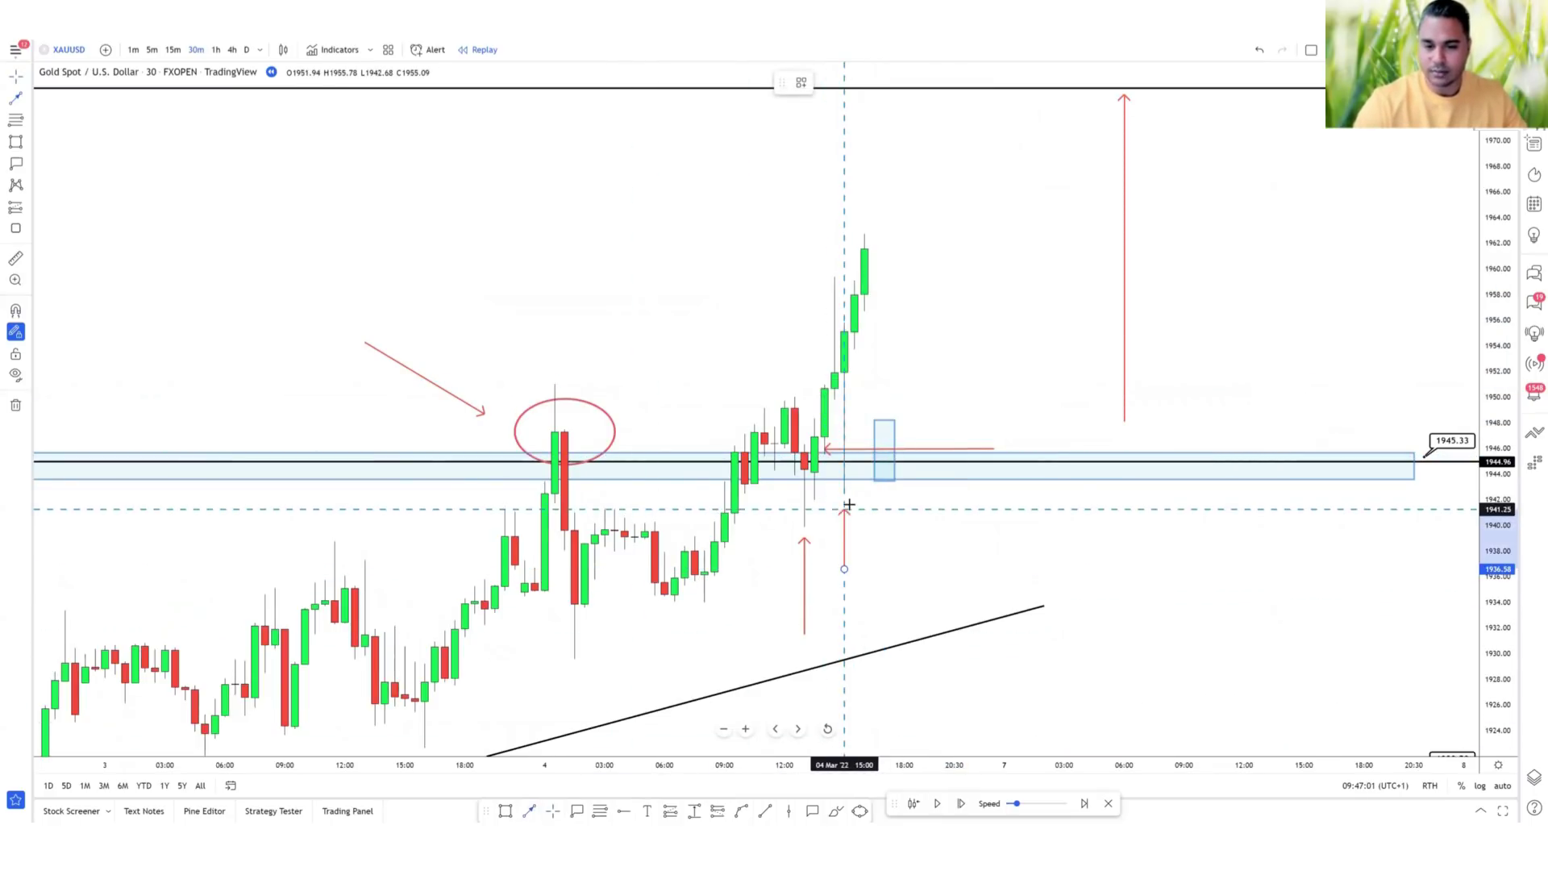
Remove all drawings from the chart.
scroll(898, 576, "up", 1)
left_click_drag(898, 576, 1029, 579)
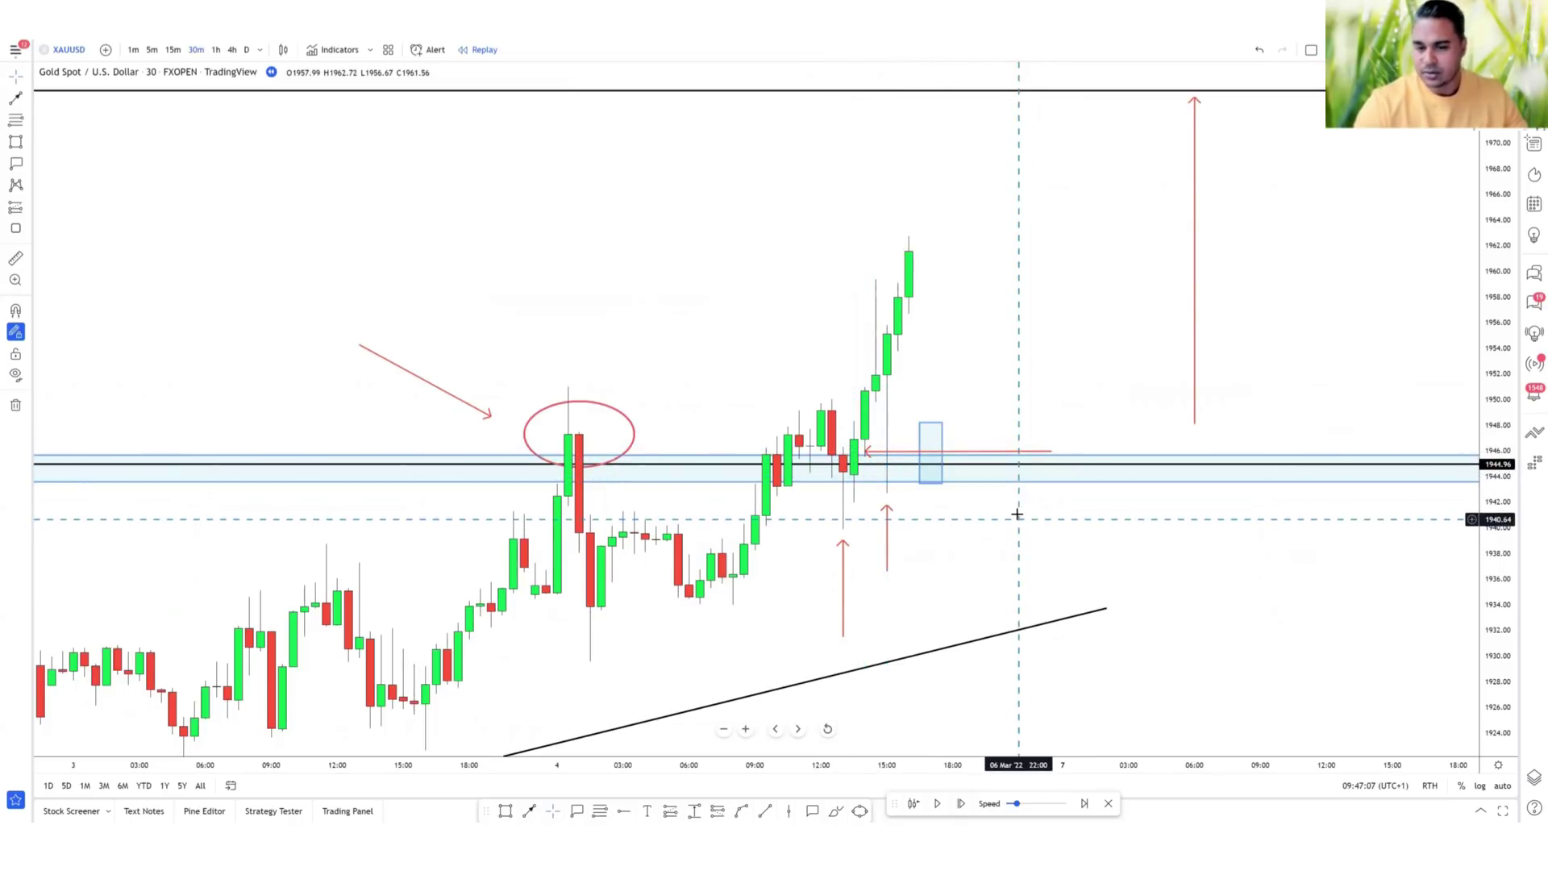
right_click(1059, 607)
left_click(1056, 716)
Draw a zone rectangle from 3 March 23:30 to 7 March 06:00 spanning about 1944.1 to 1945.7, with an arrow pointing to the breakout candles.
left_click(506, 810)
left_click(546, 435)
left_click_drag(977, 454, 1194, 457)
left_click(1088, 597)
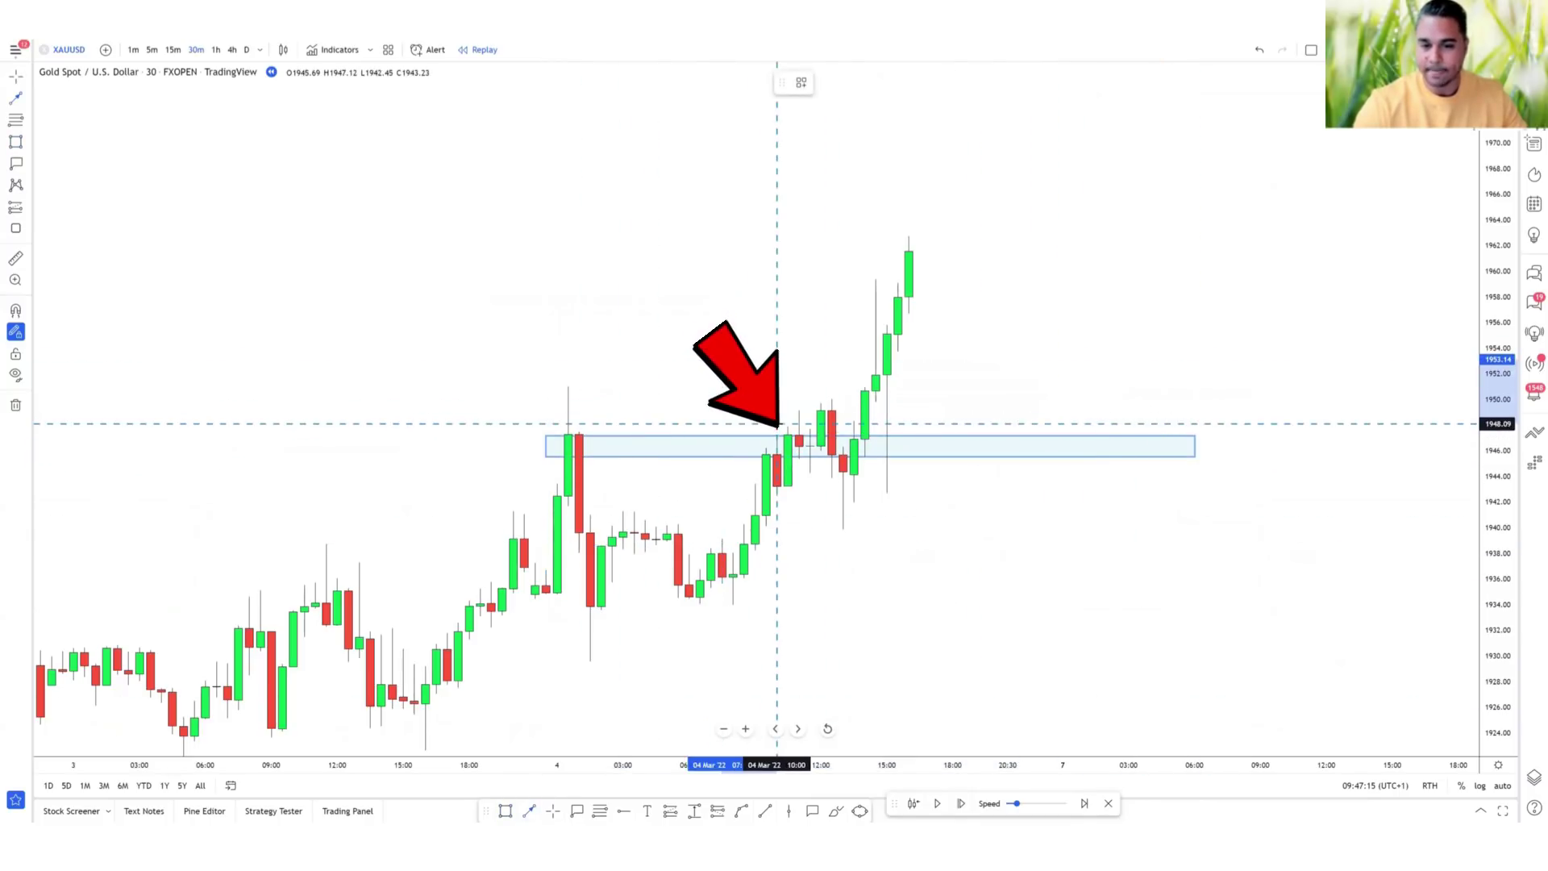
left_click_drag(701, 452, 701, 473)
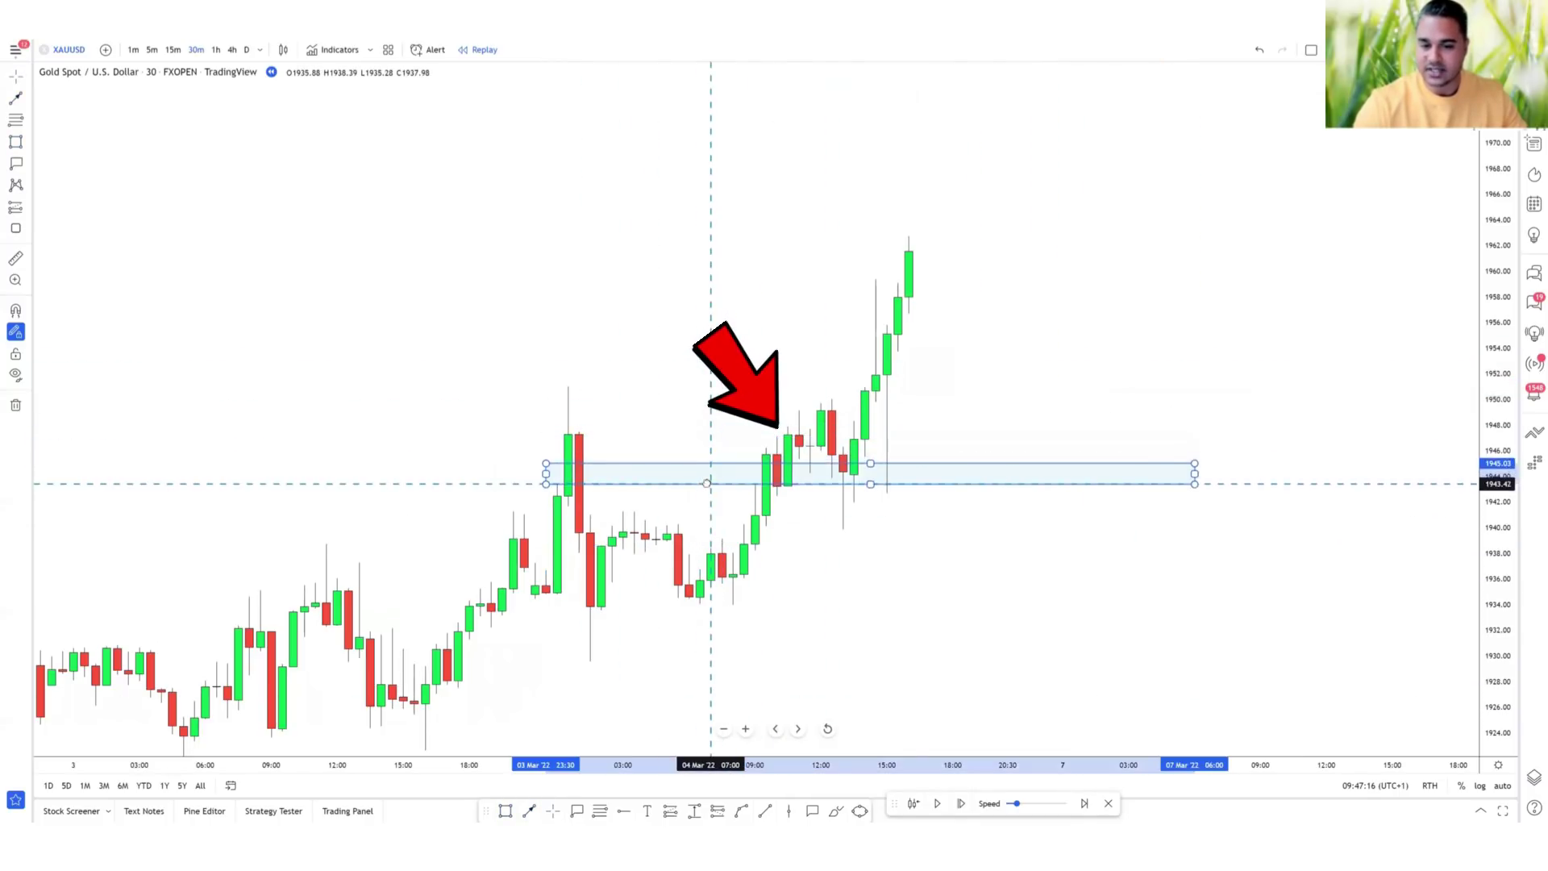
left_click(777, 523)
Draw an arrow pointing up to the 13:30 retest candle and a horizontal arrow at about 1948 pointing to the 15:00 wick.
left_click(529, 810)
left_click(887, 555)
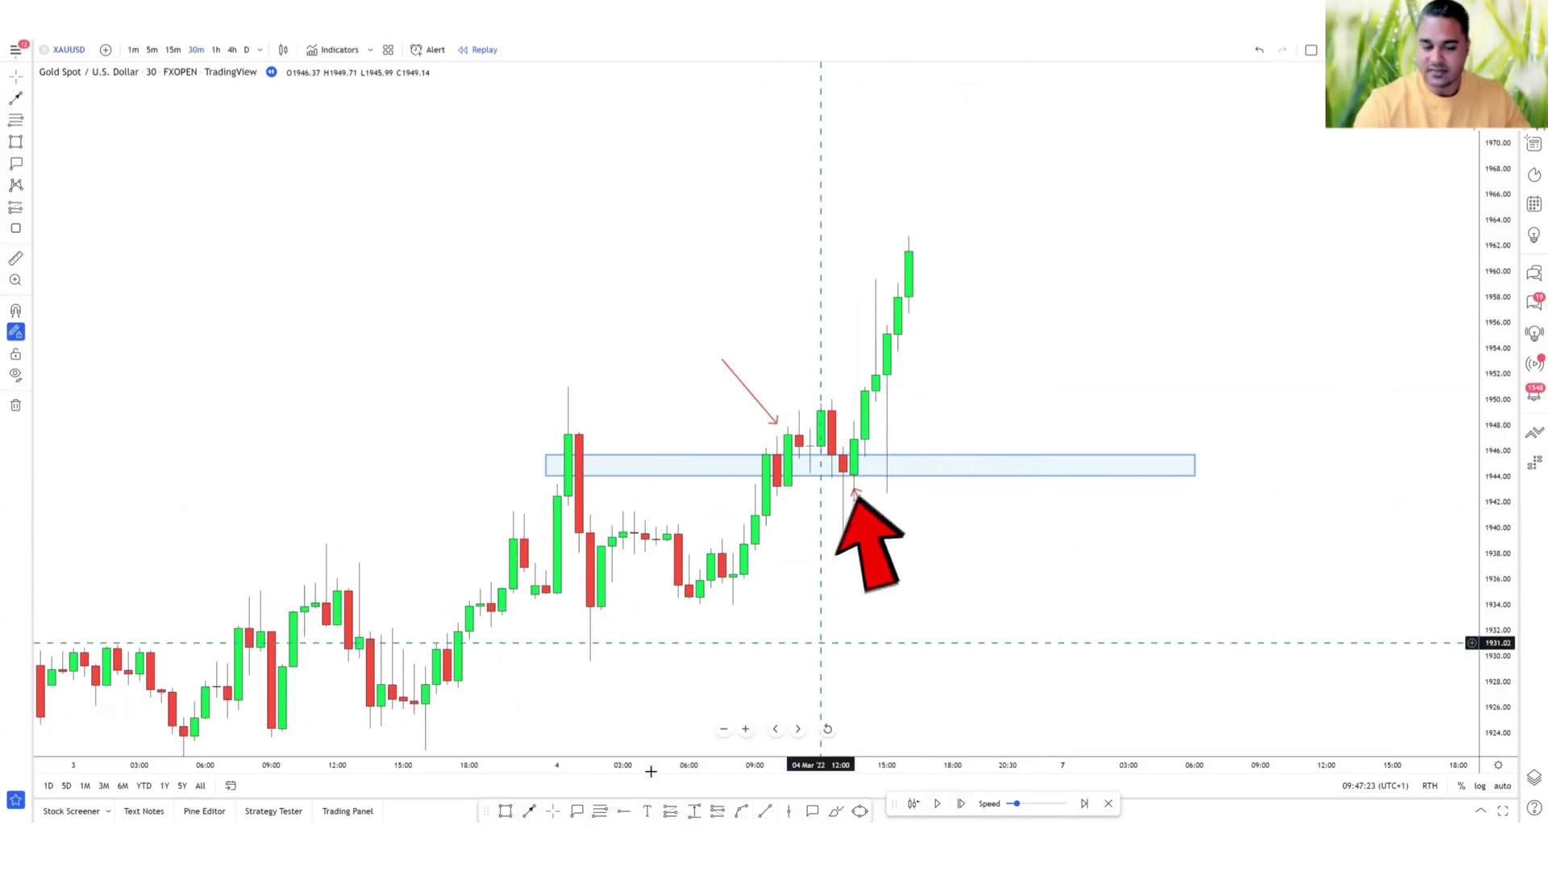
left_click(985, 421)
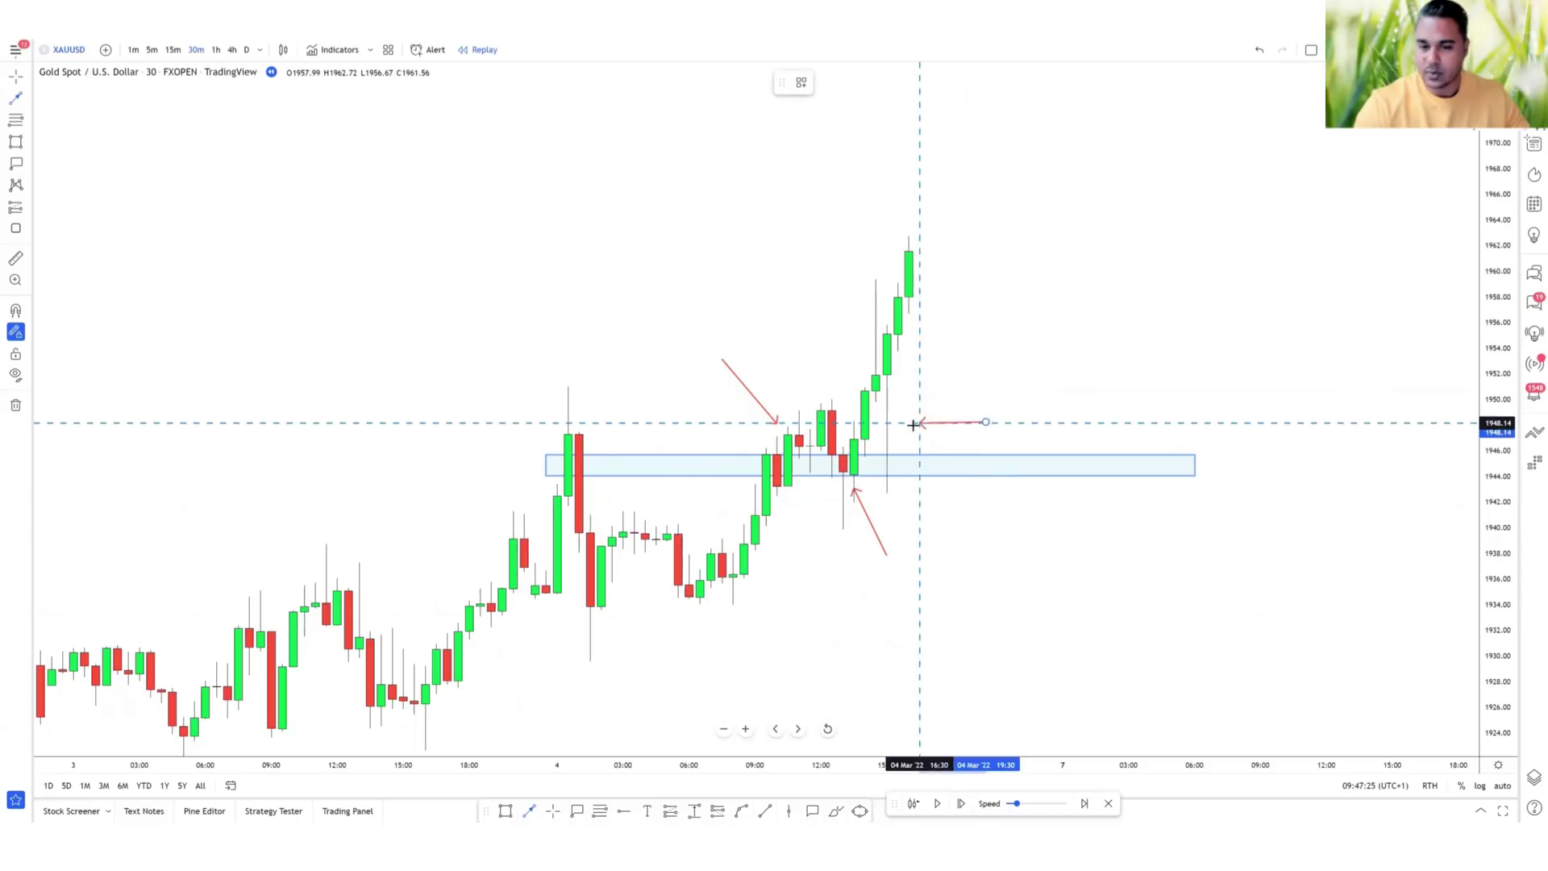
left_click(890, 421)
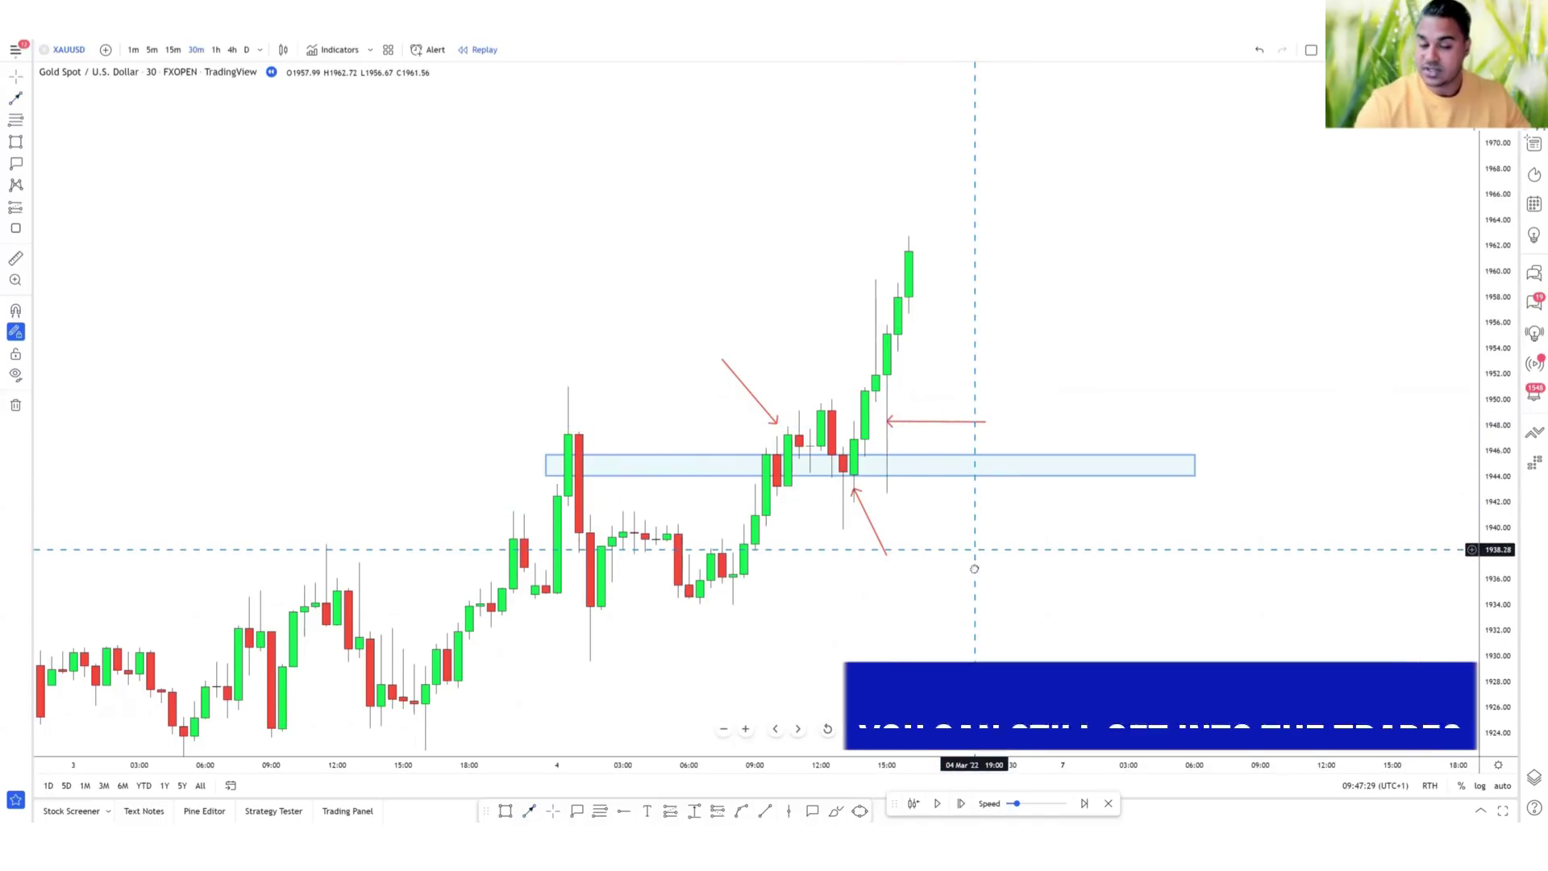
Draw an upward arrow beneath the zone near 4 March 18:30, from about 1936 to 1943.
left_click_drag(974, 568, 957, 594)
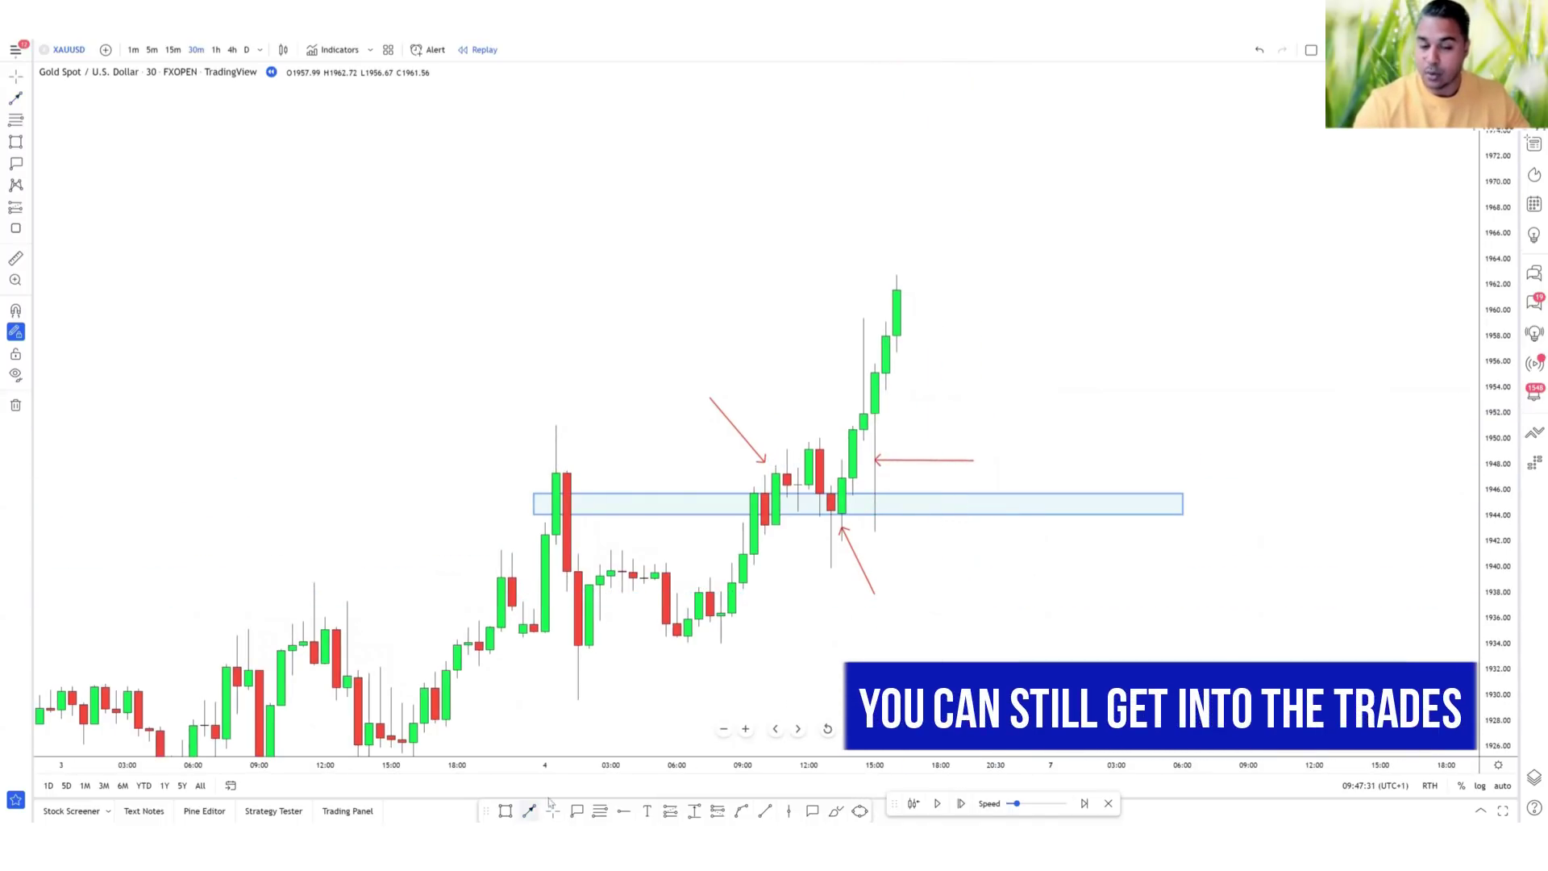
left_click(951, 614)
left_click(951, 528)
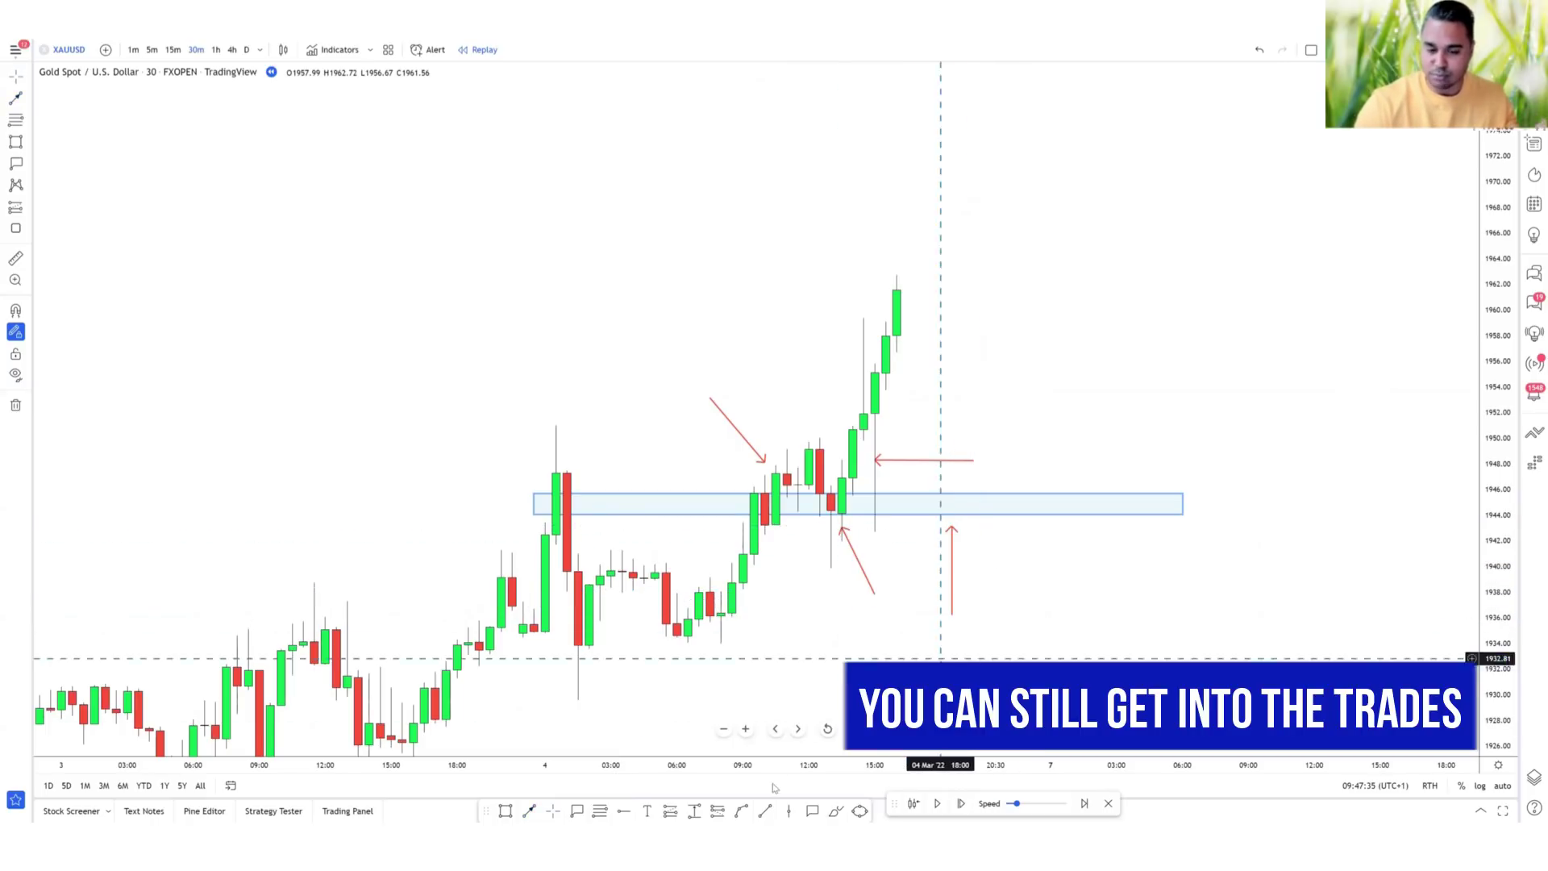
Place a long position from the 15:00 candle with entry 1955.07, stop 1950.92 and target 1964.69, and shorten its time span.
left_click(876, 373)
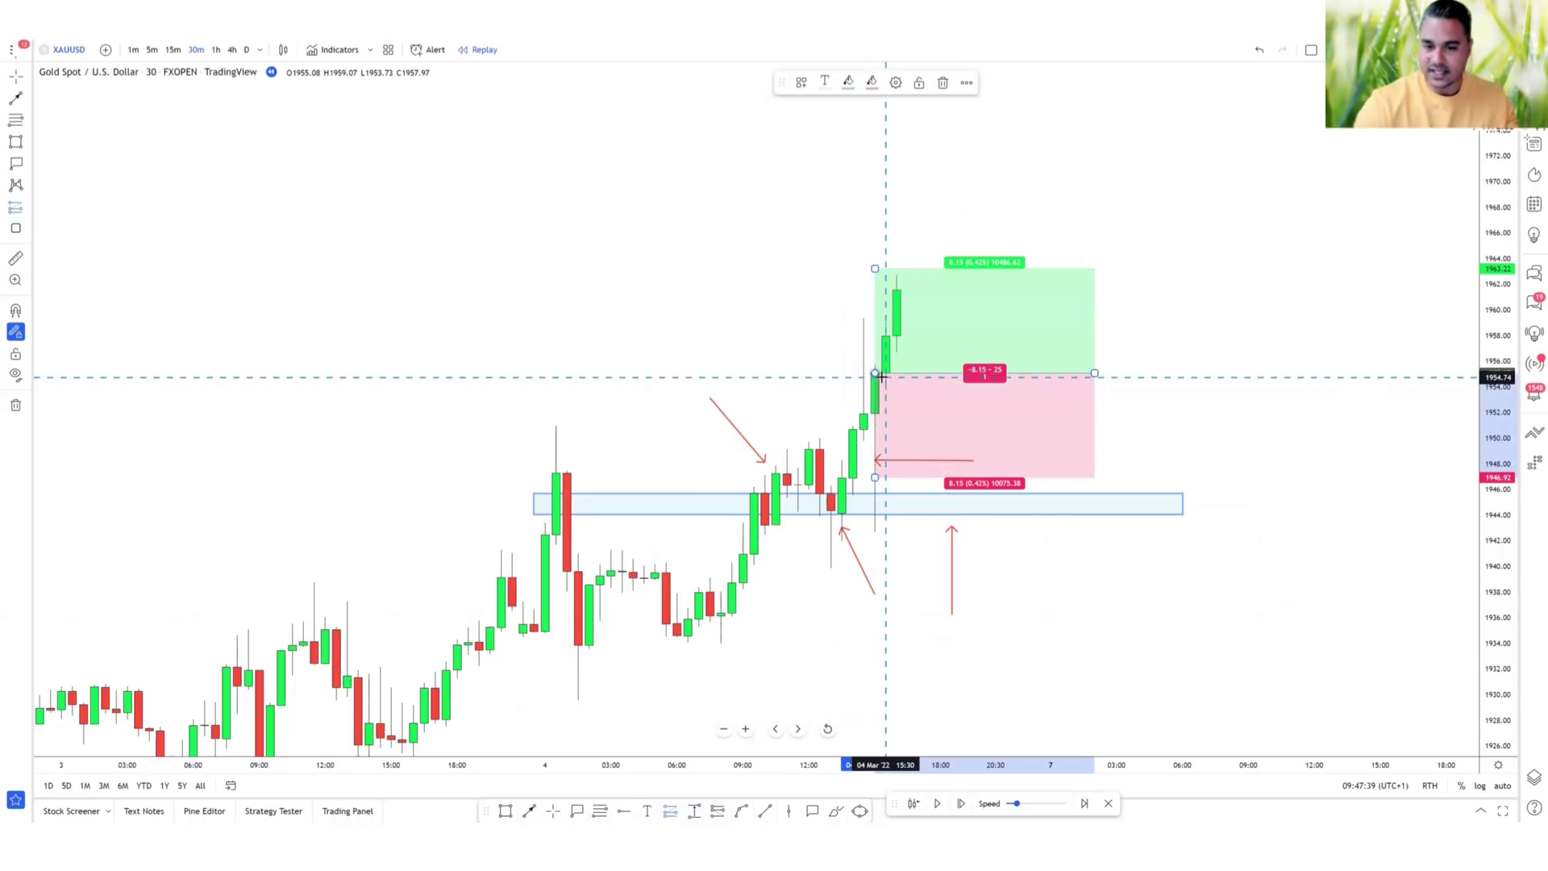
left_click_drag(875, 477, 875, 425)
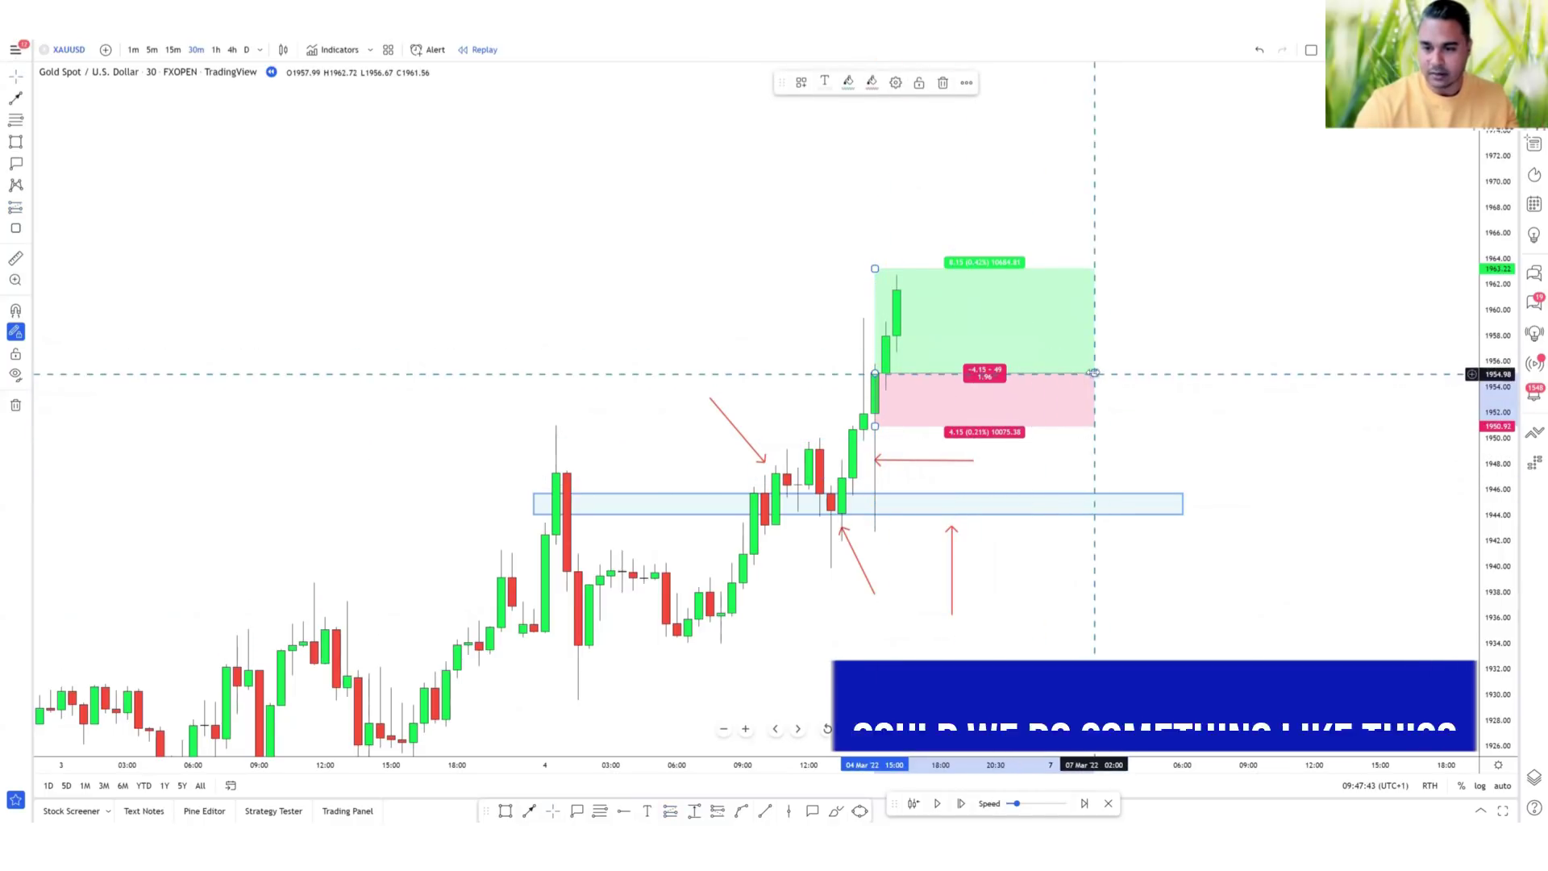
left_click_drag(1094, 372, 1015, 379)
left_click_drag(875, 269, 852, 240)
left_click(743, 222)
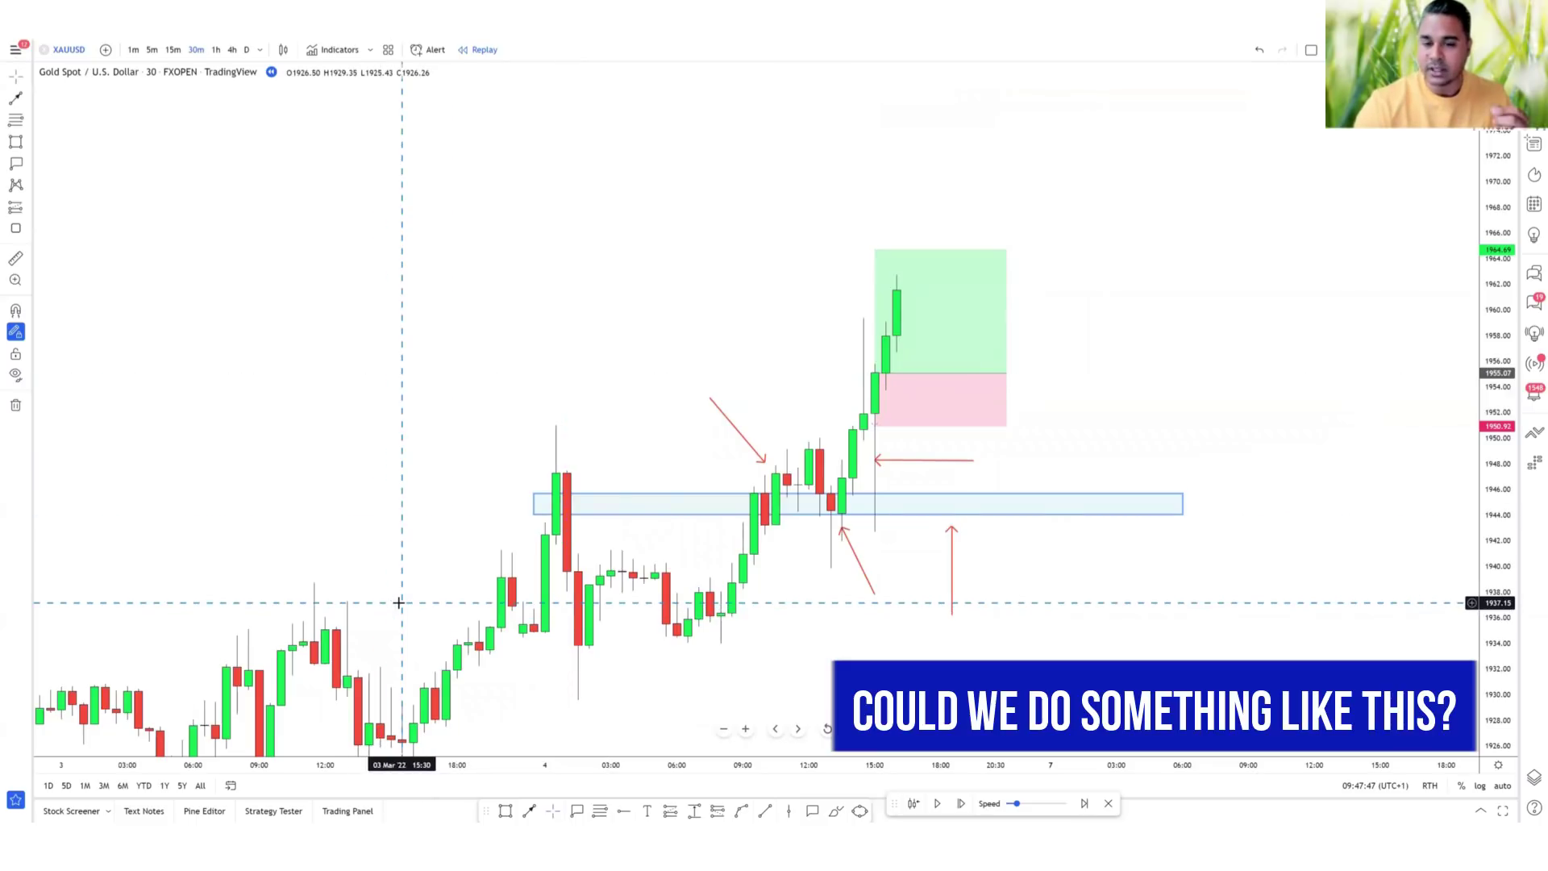
On the 5-minute timeframe, shift the long position to a 4 March 15:25 entry with stop 1951.44 and target 1965.21, and shorten its span.
left_click(152, 49)
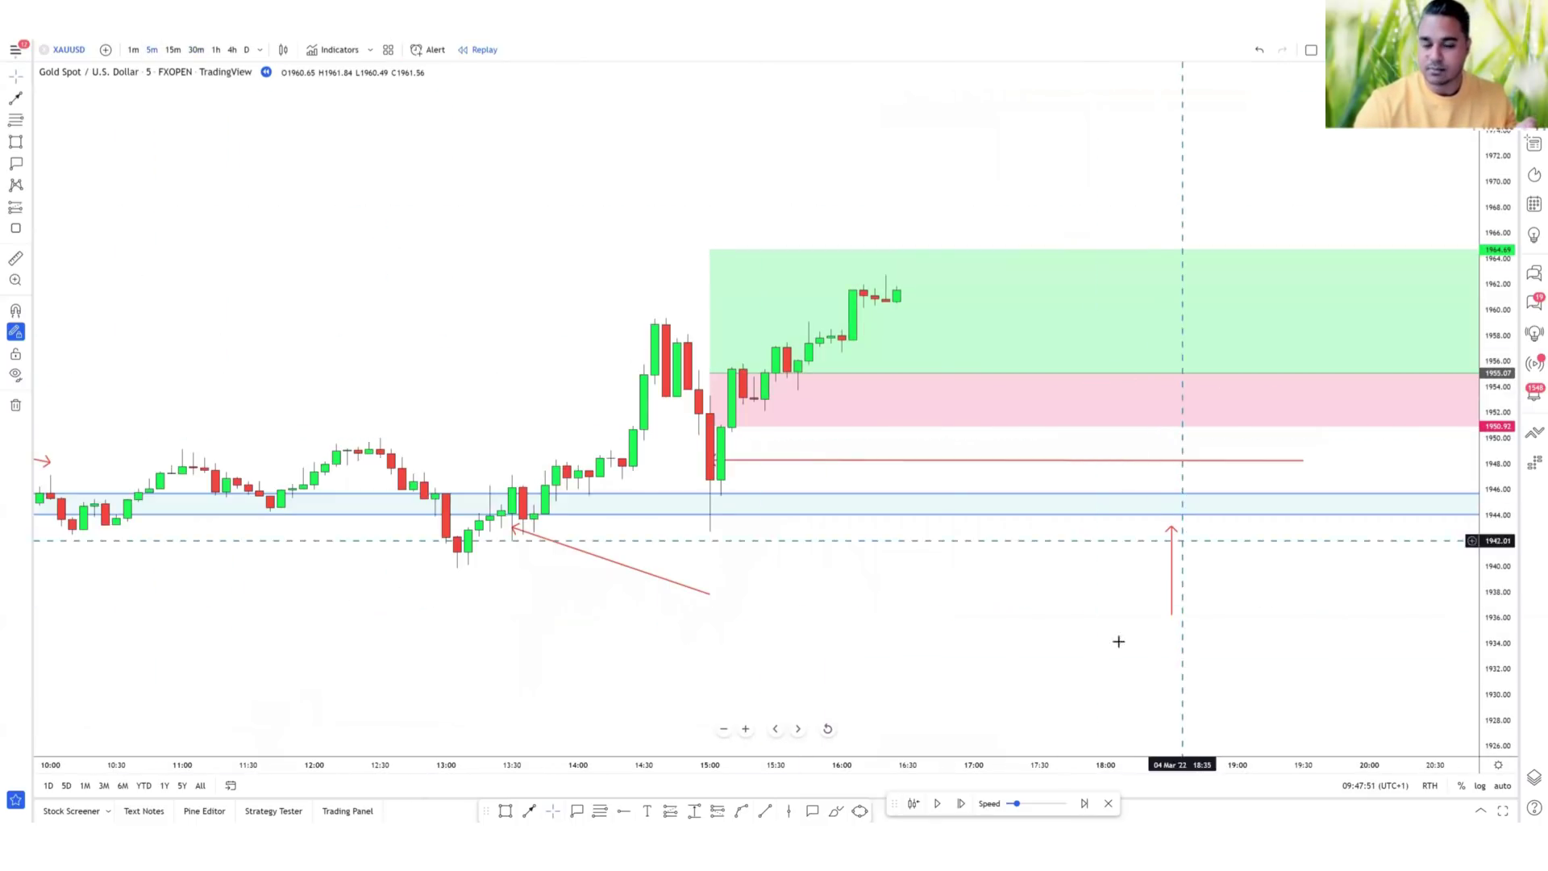
scroll(1209, 459, "right", 5)
left_click_drag(1238, 399, 698, 421)
left_click_drag(830, 423, 1062, 403)
mouse_move(768, 403)
left_mouse_down()
mouse_move(832, 394)
mouse_move(819, 391)
left_mouse_up()
left_click_drag(983, 387, 908, 378)
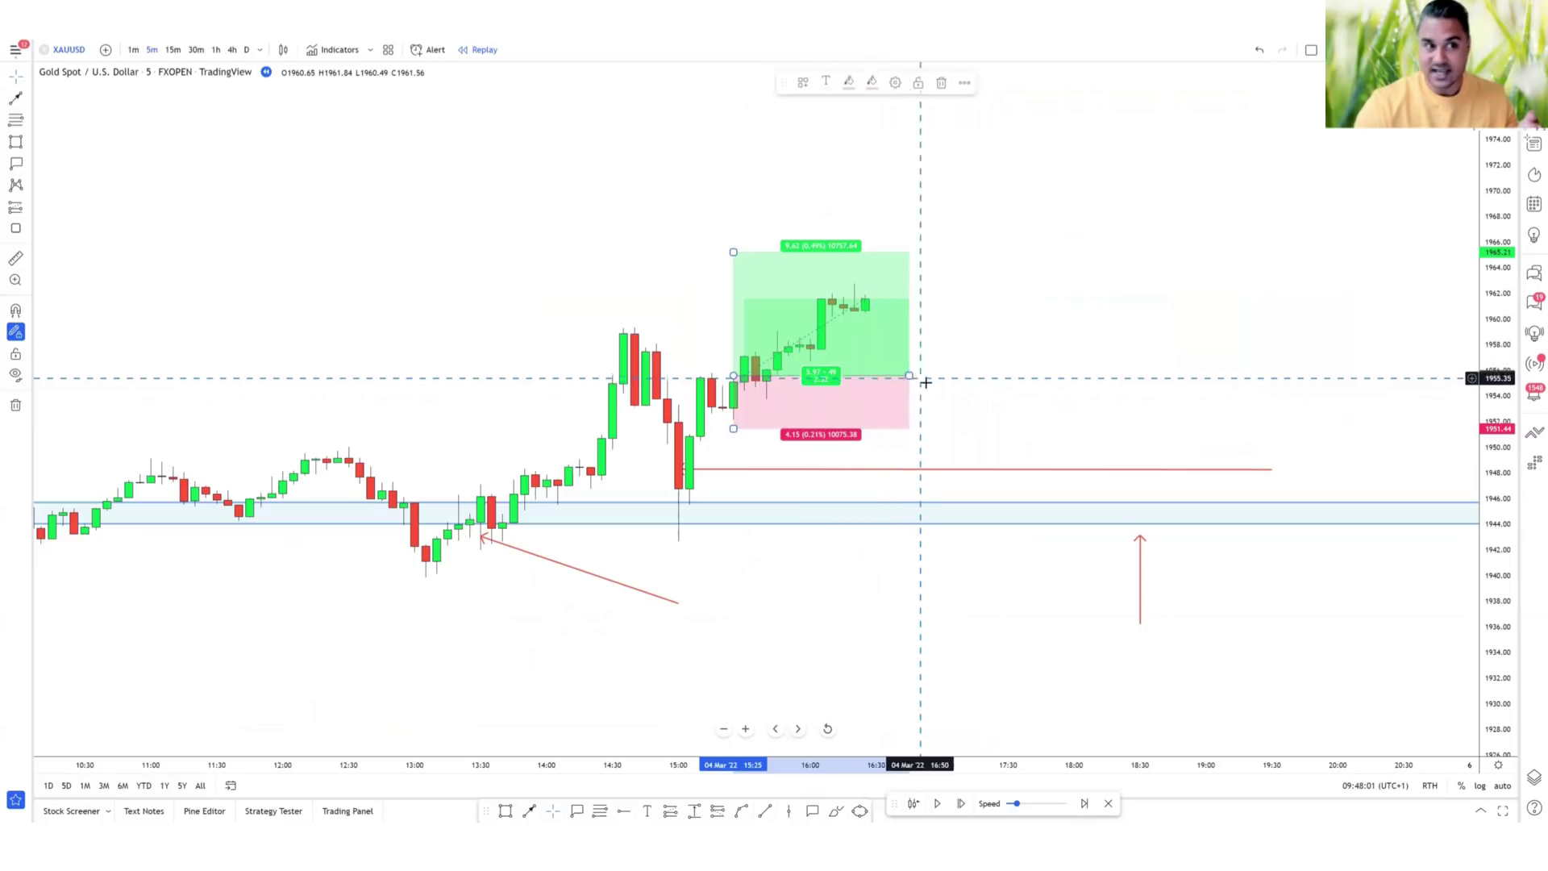
left_click(935, 383)
left_click_drag(1488, 591, 1451, 480)
left_click_drag(965, 645, 1019, 688)
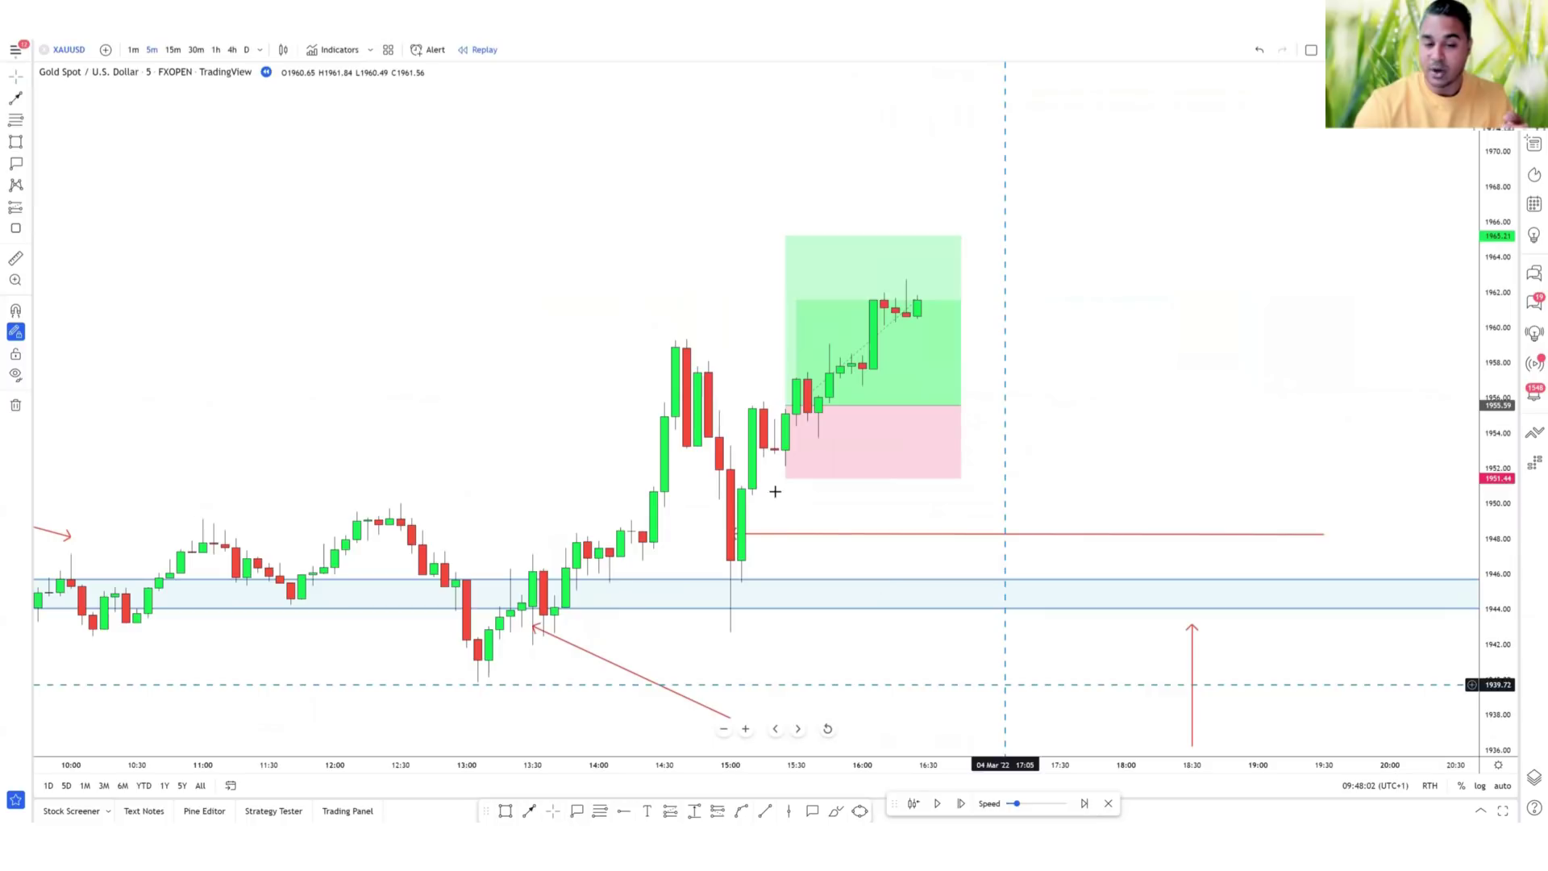
Advance the 5-minute replay to the 16:55 candle and extend the long position's end to about 16:50.
mouse_move(641, 308)
left_mouse_down()
mouse_move(738, 367)
mouse_move(627, 346)
left_mouse_up()
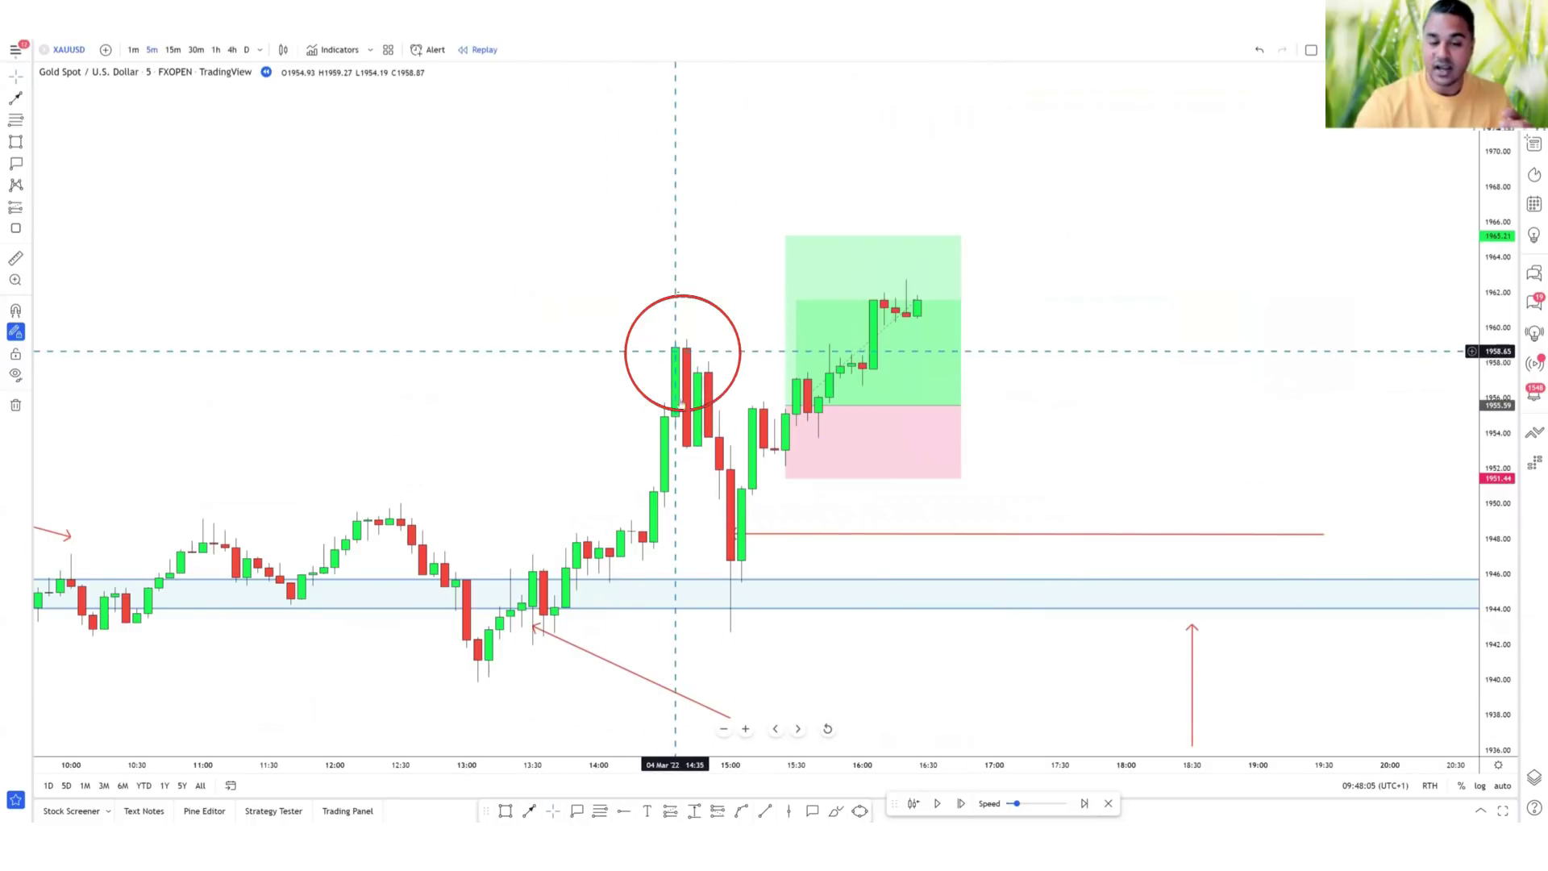
mouse_move(737, 496)
left_mouse_down()
mouse_move(702, 580)
mouse_move(746, 496)
left_mouse_up()
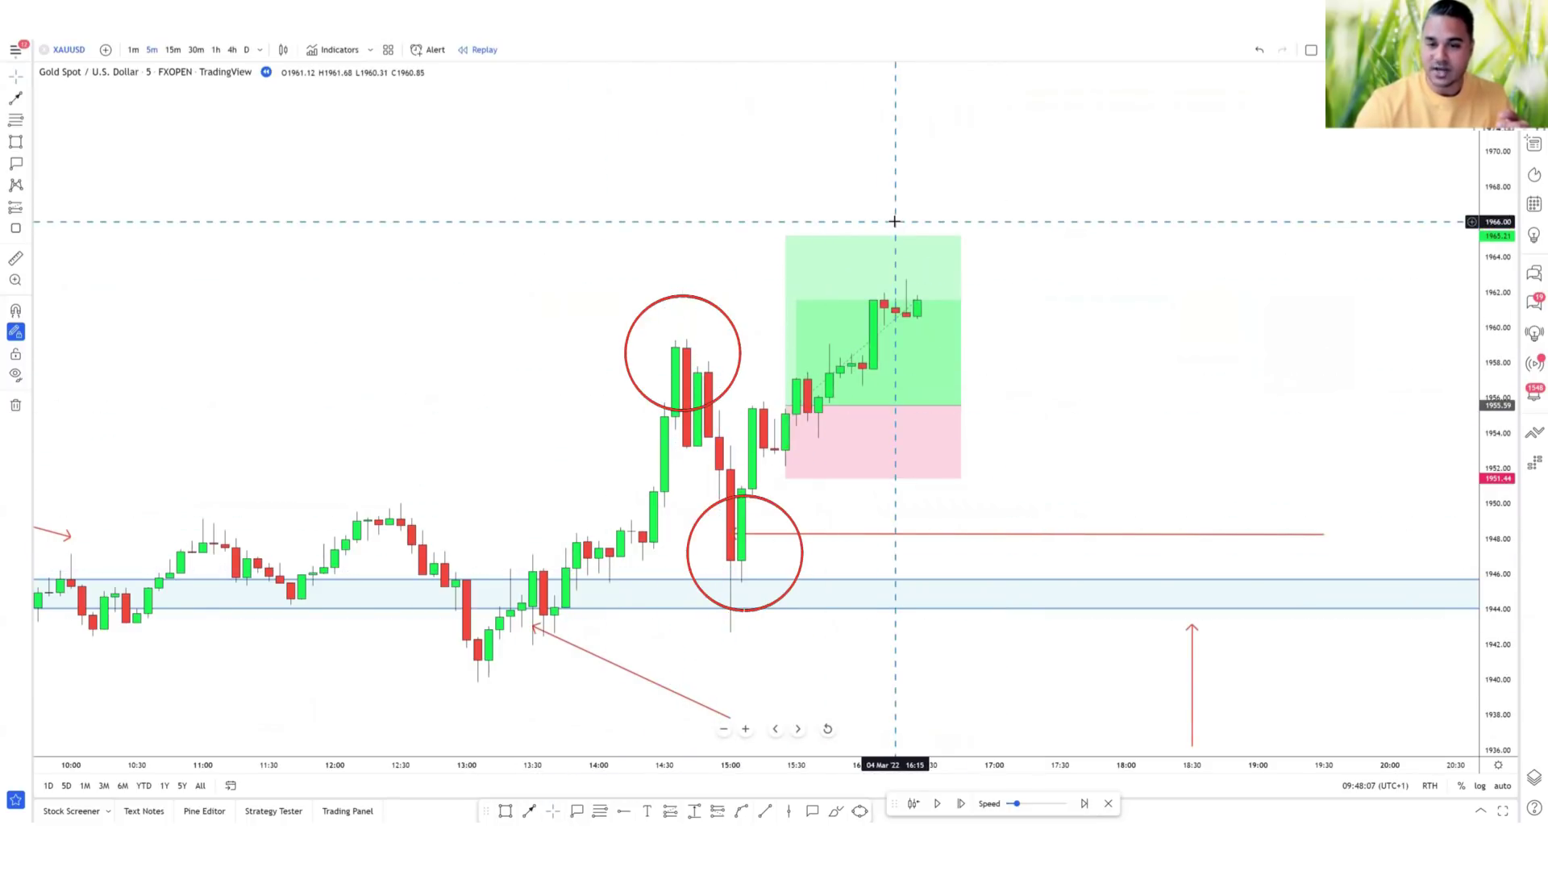
left_click(961, 804)
left_click(961, 804)
left_click(961, 803)
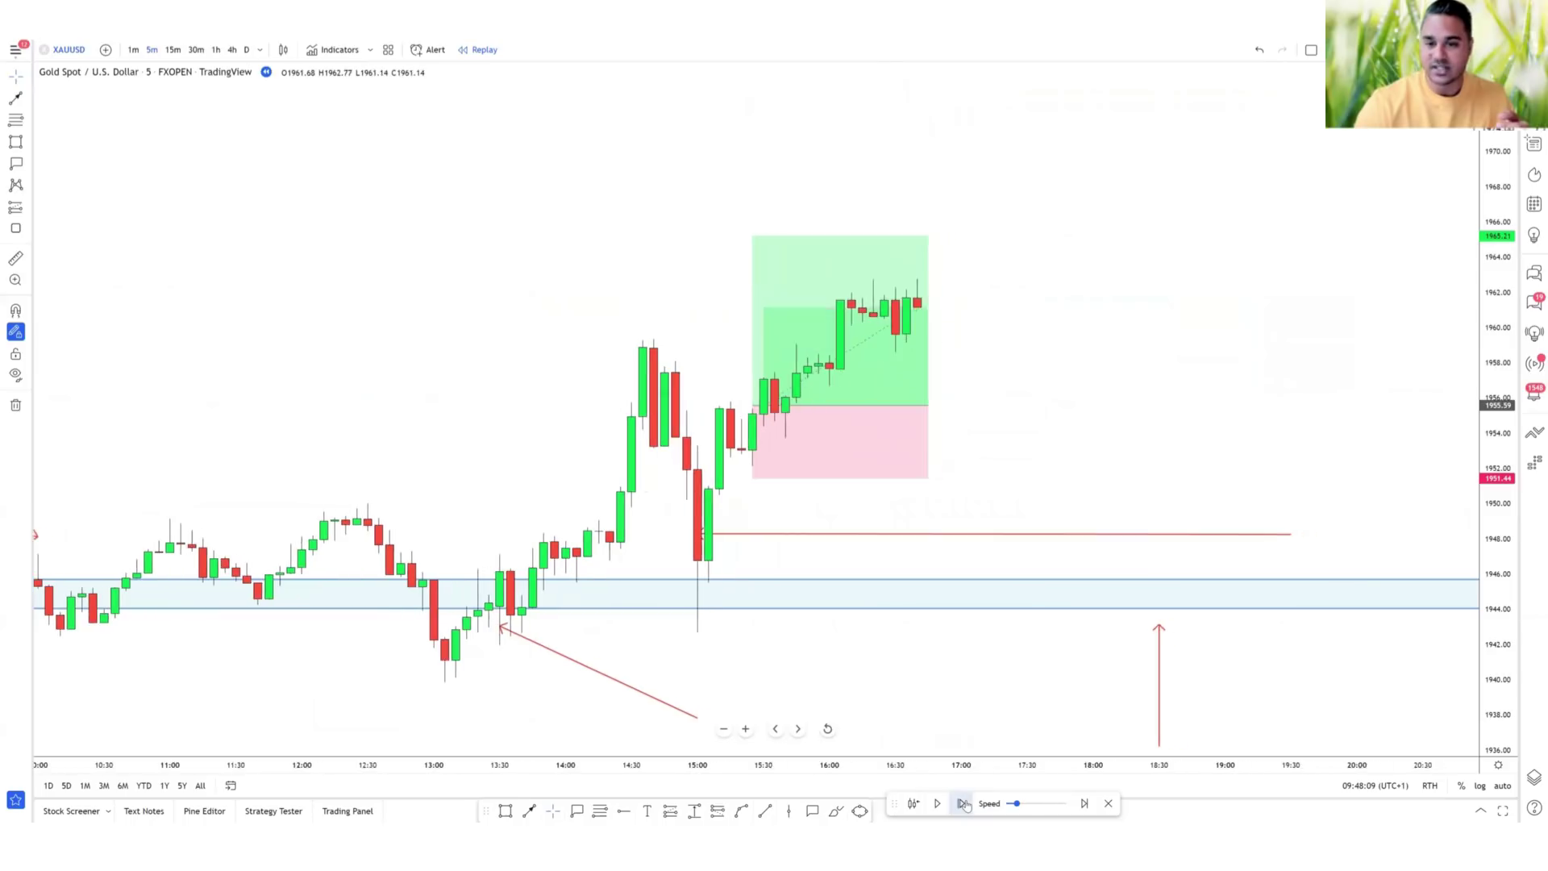
left_click(961, 804)
left_click(895, 405)
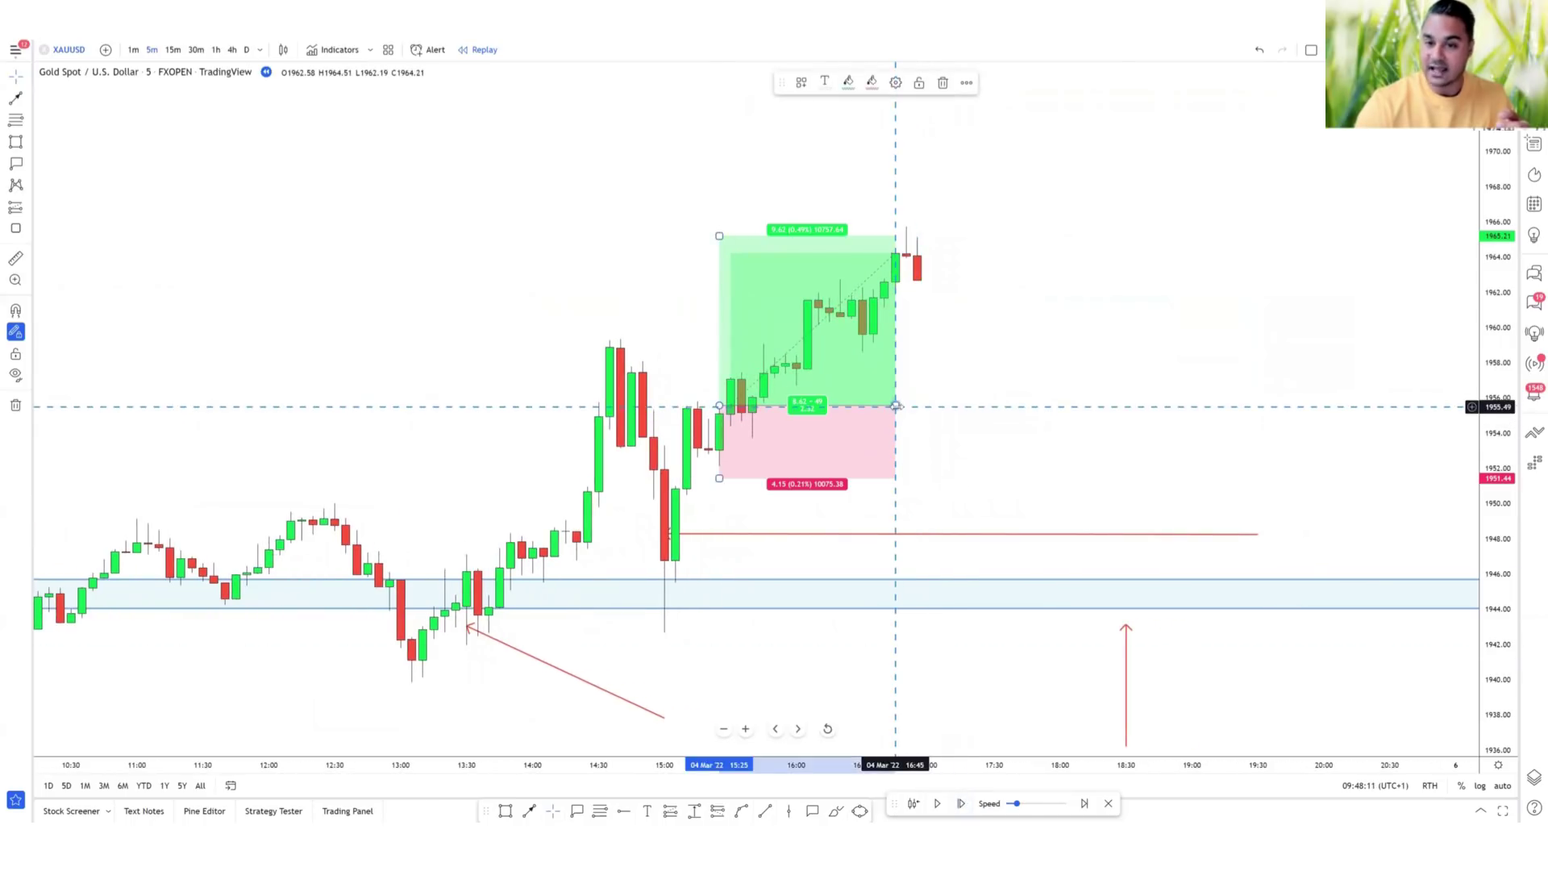
left_click_drag(895, 406, 906, 405)
left_click(972, 420)
left_click_drag(1048, 437, 1148, 438)
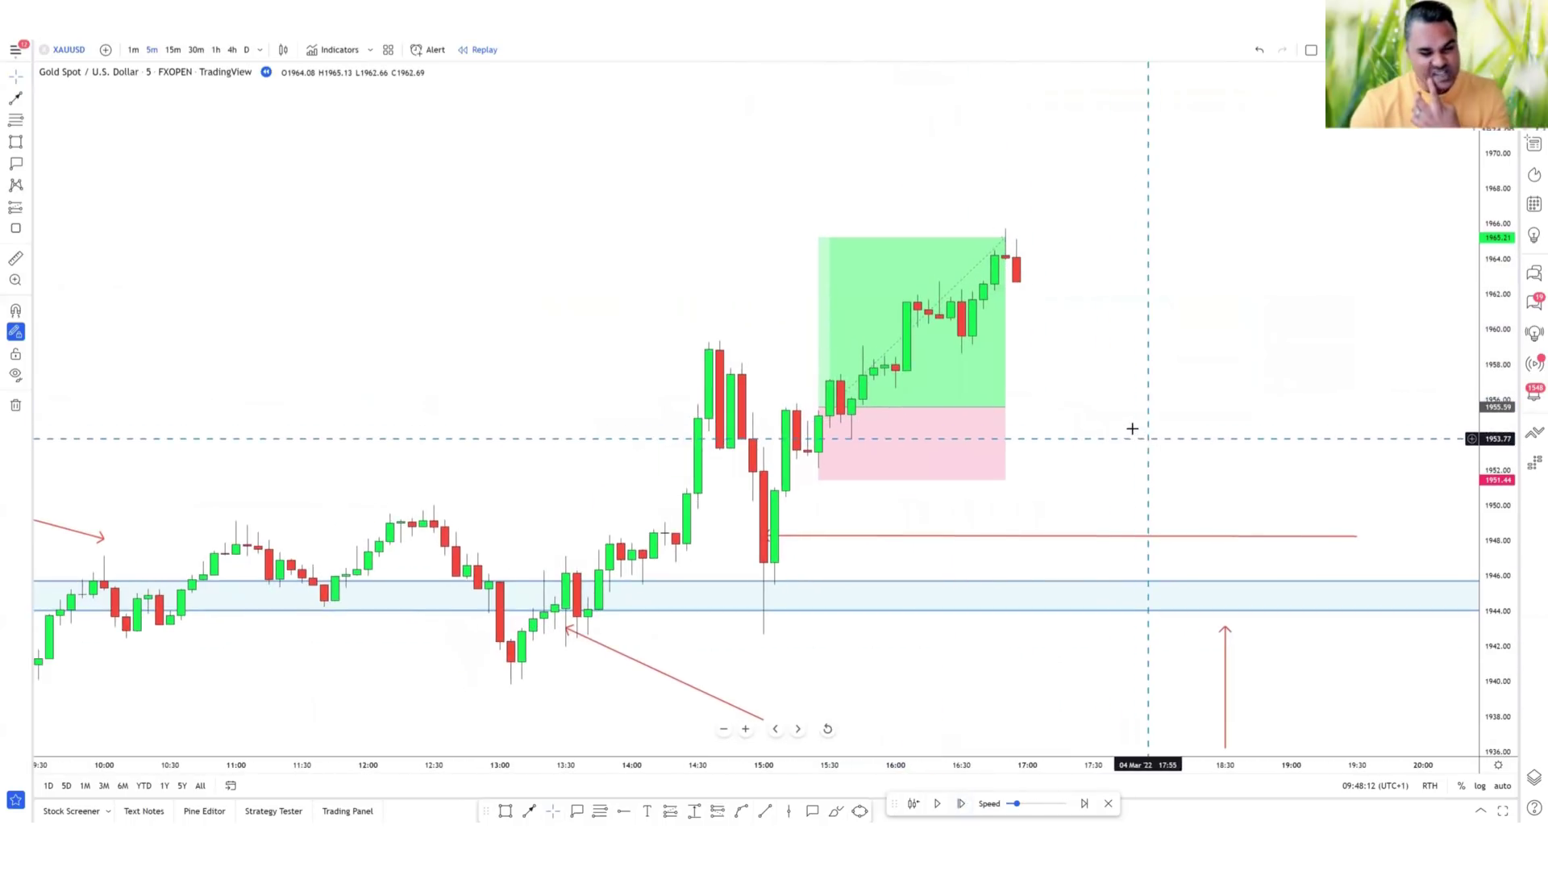
Return to the 30-minute timeframe and extend the long position's end to about 18:30.
left_click(196, 50)
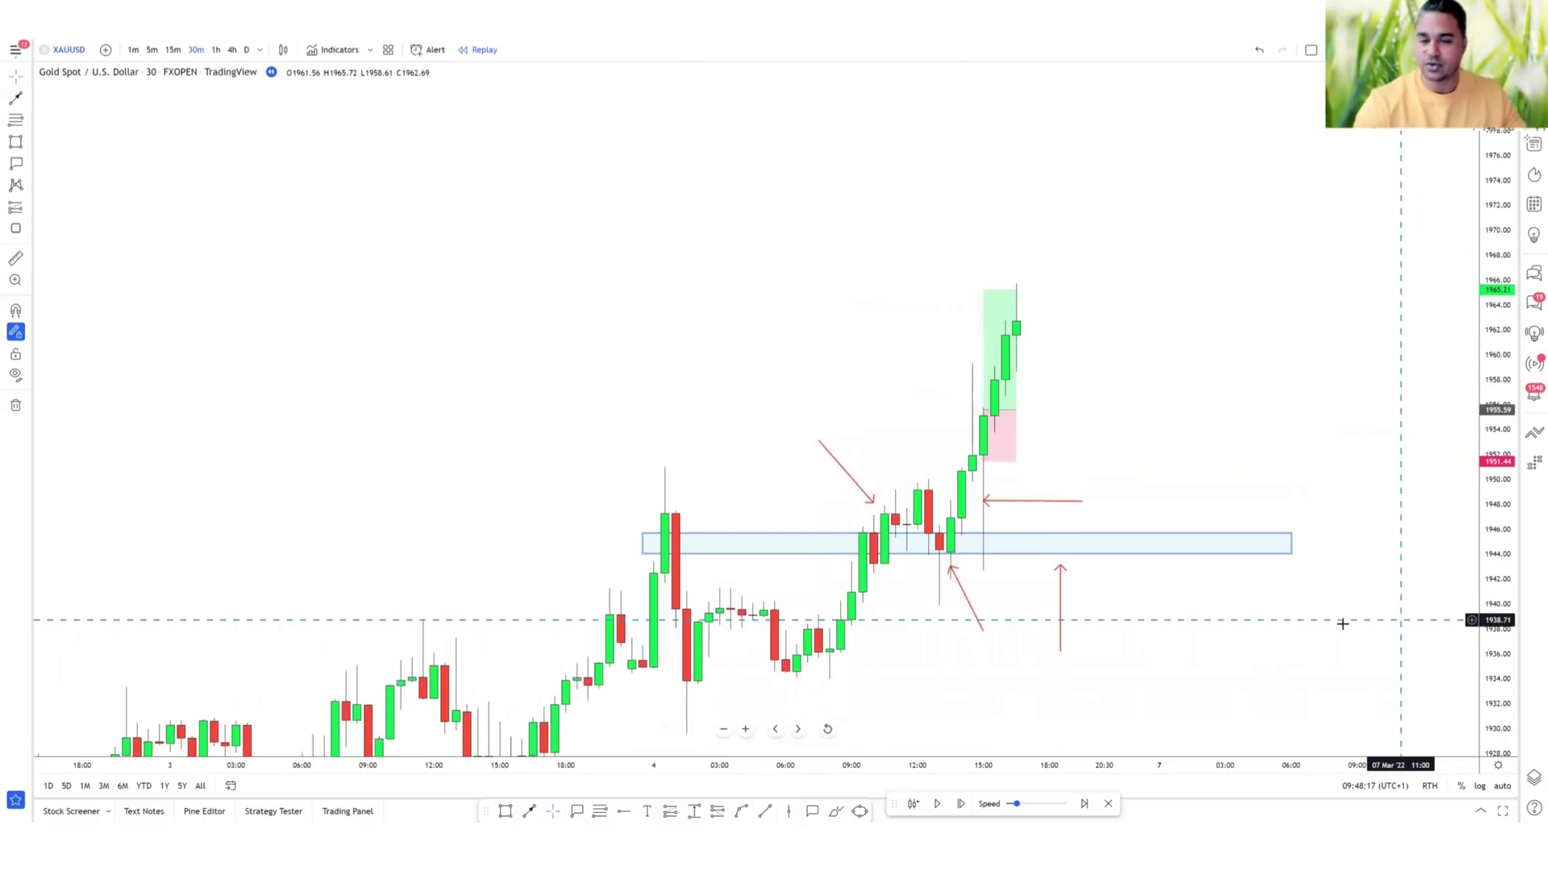
scroll(1340, 622, "up", 3)
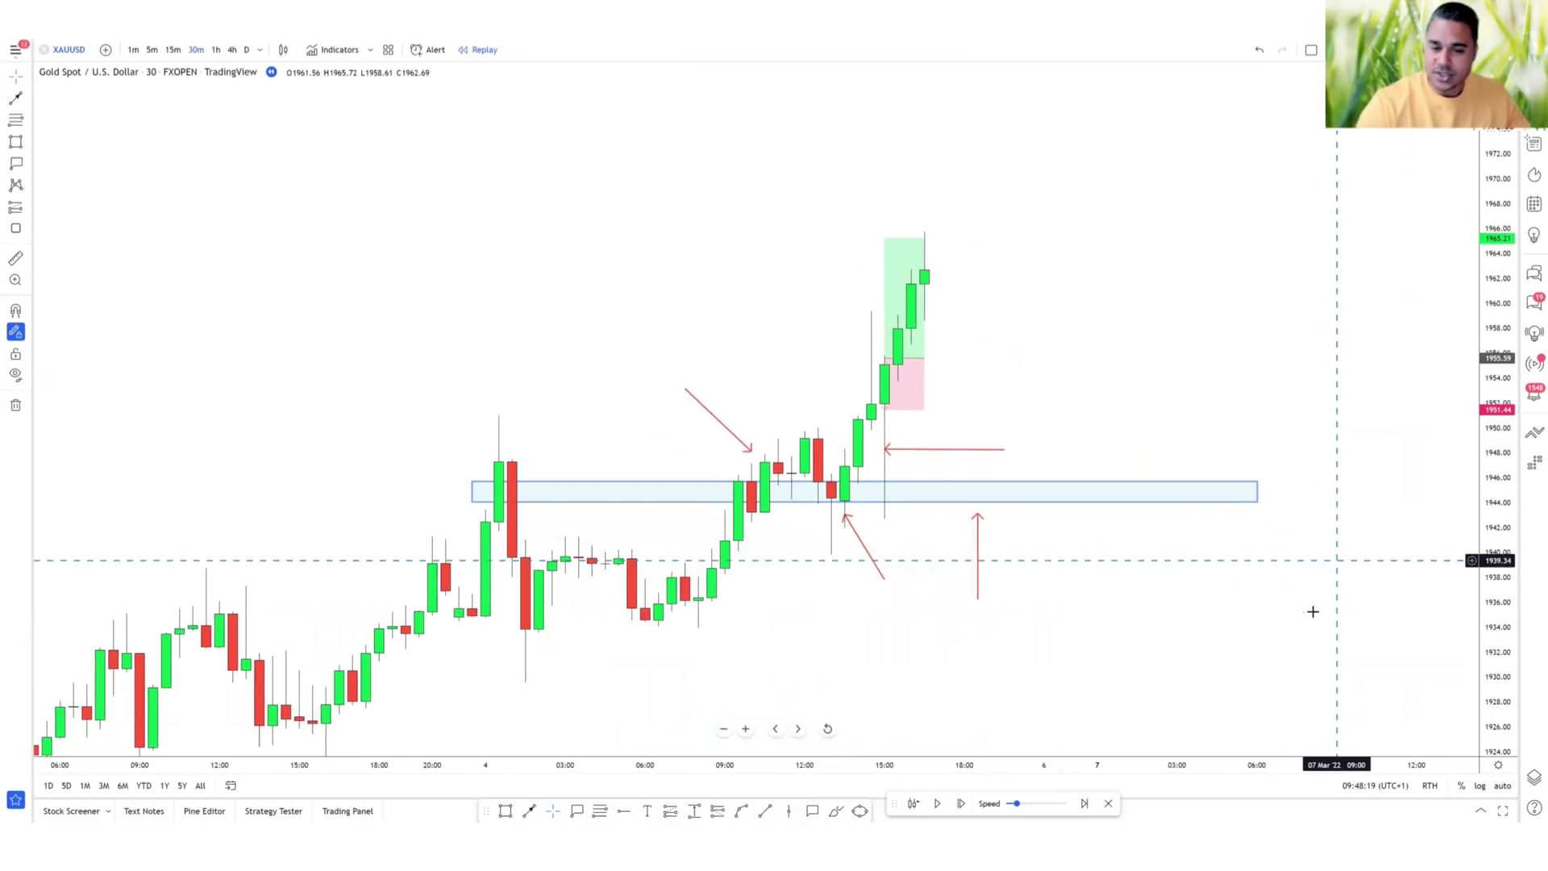
scroll(1313, 611, "up", 2)
left_click_drag(1486, 613, 1487, 530)
left_click_drag(1295, 580, 1365, 612)
left_click_drag(828, 604, 783, 583)
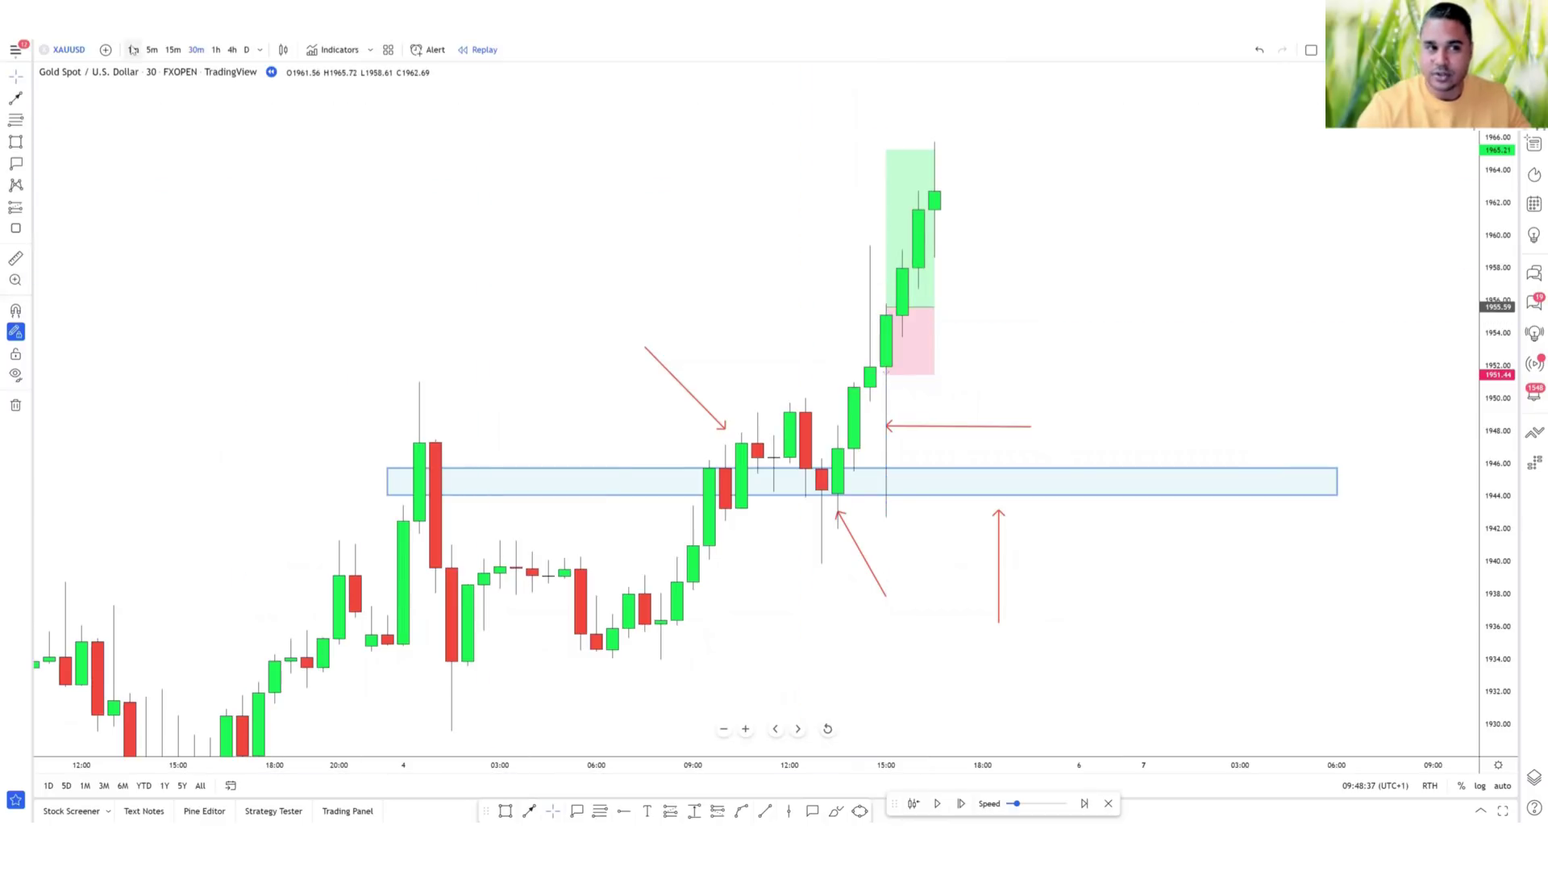
left_click_drag(935, 303, 998, 307)
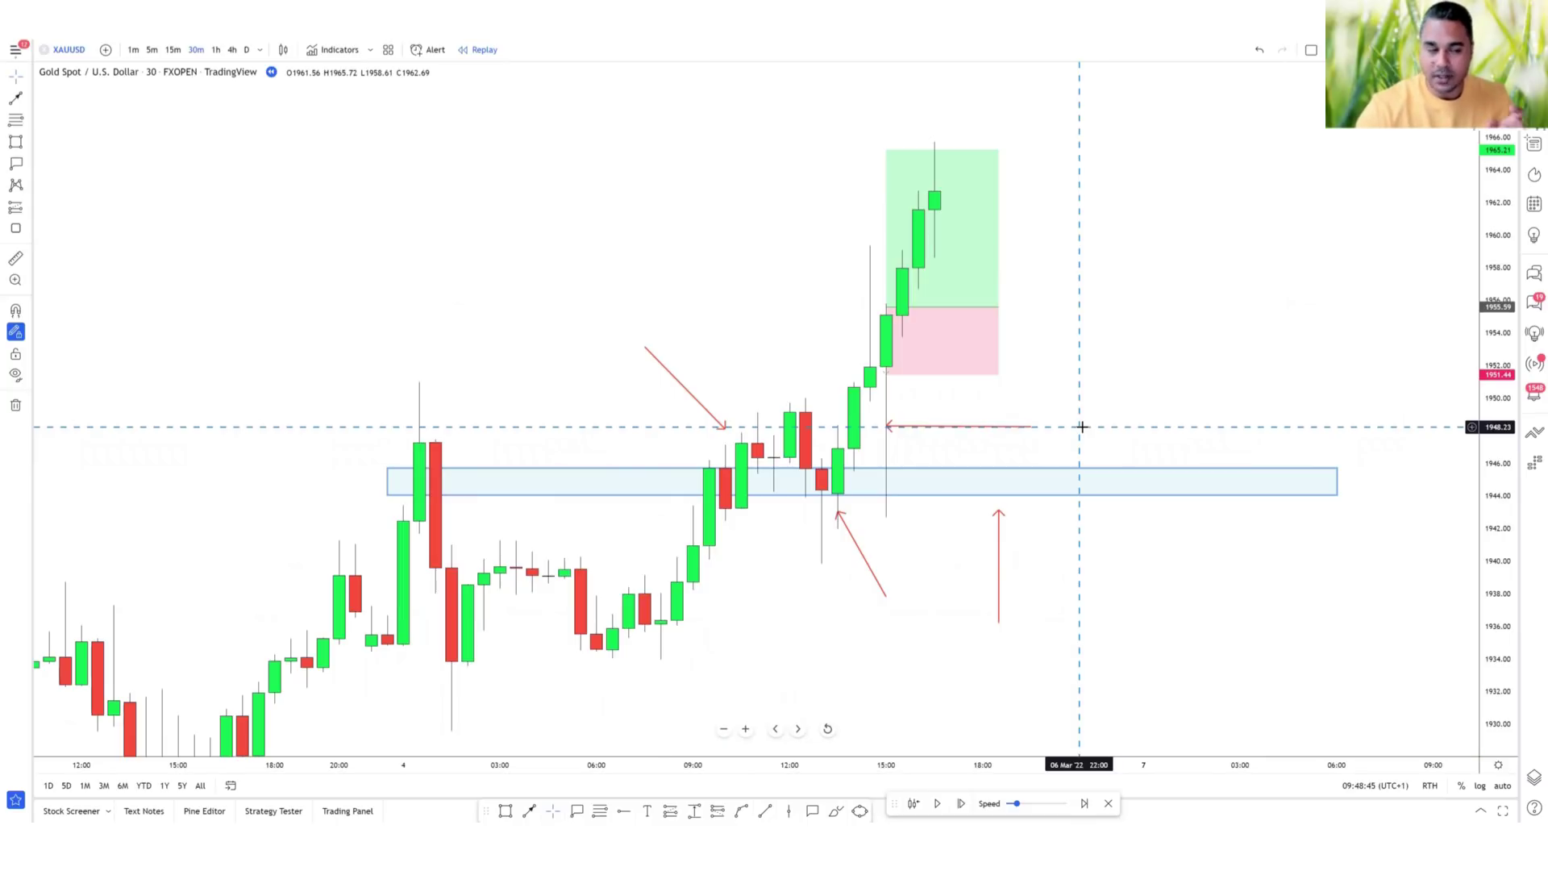
left_click_drag(1062, 413, 1017, 433)
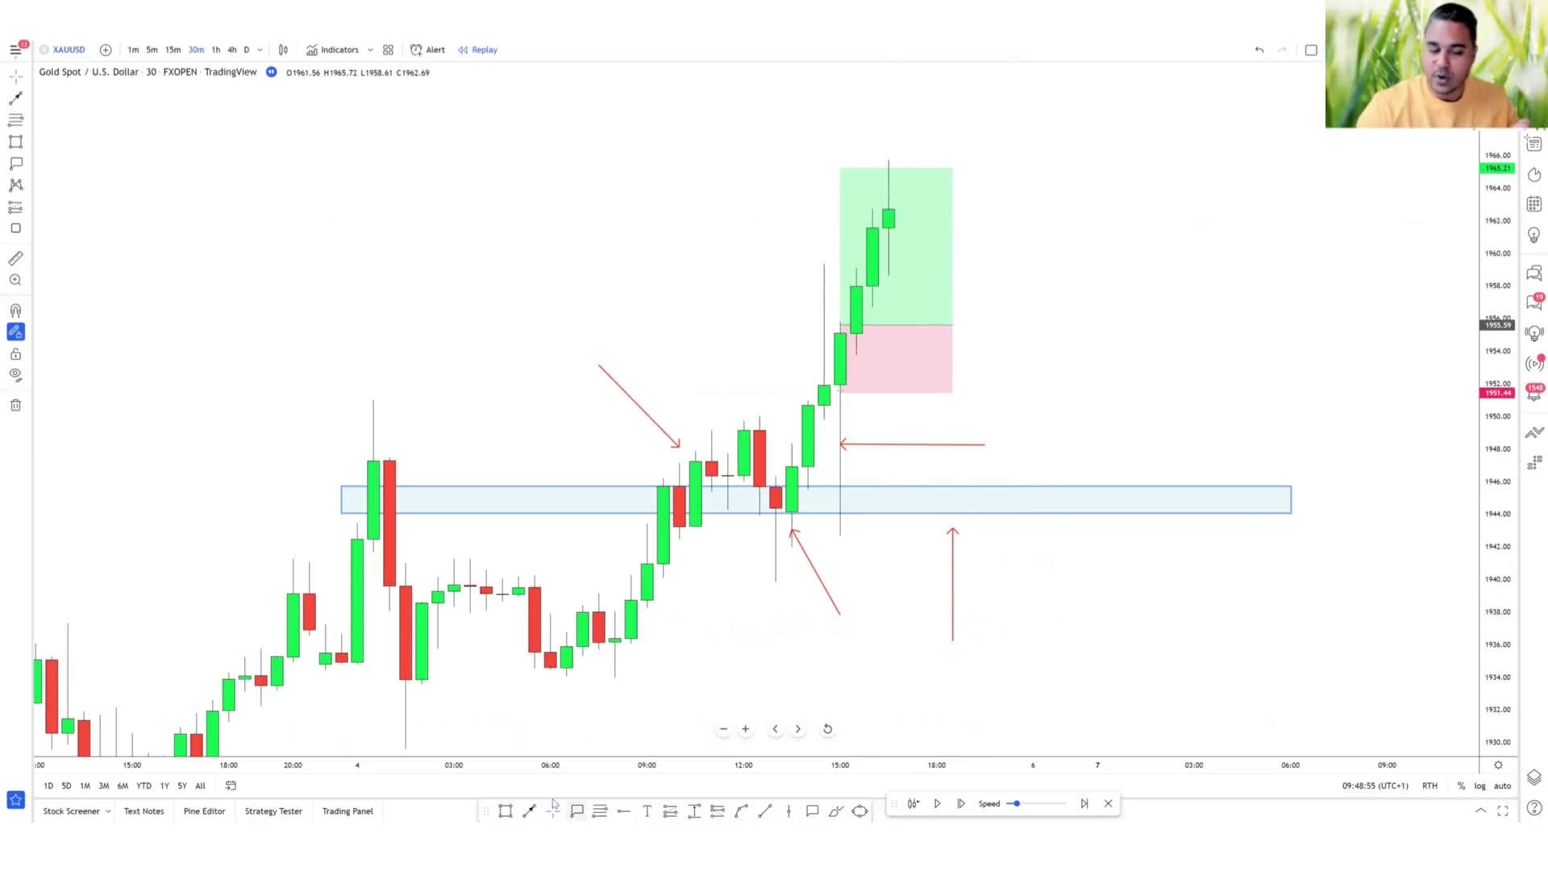
Draw a pullback arrow from about 1961.2 at 17:00 down to 1954.3 at 19:00, and a second arrow from there up to about 1965.
left_click(529, 811)
left_click(905, 233)
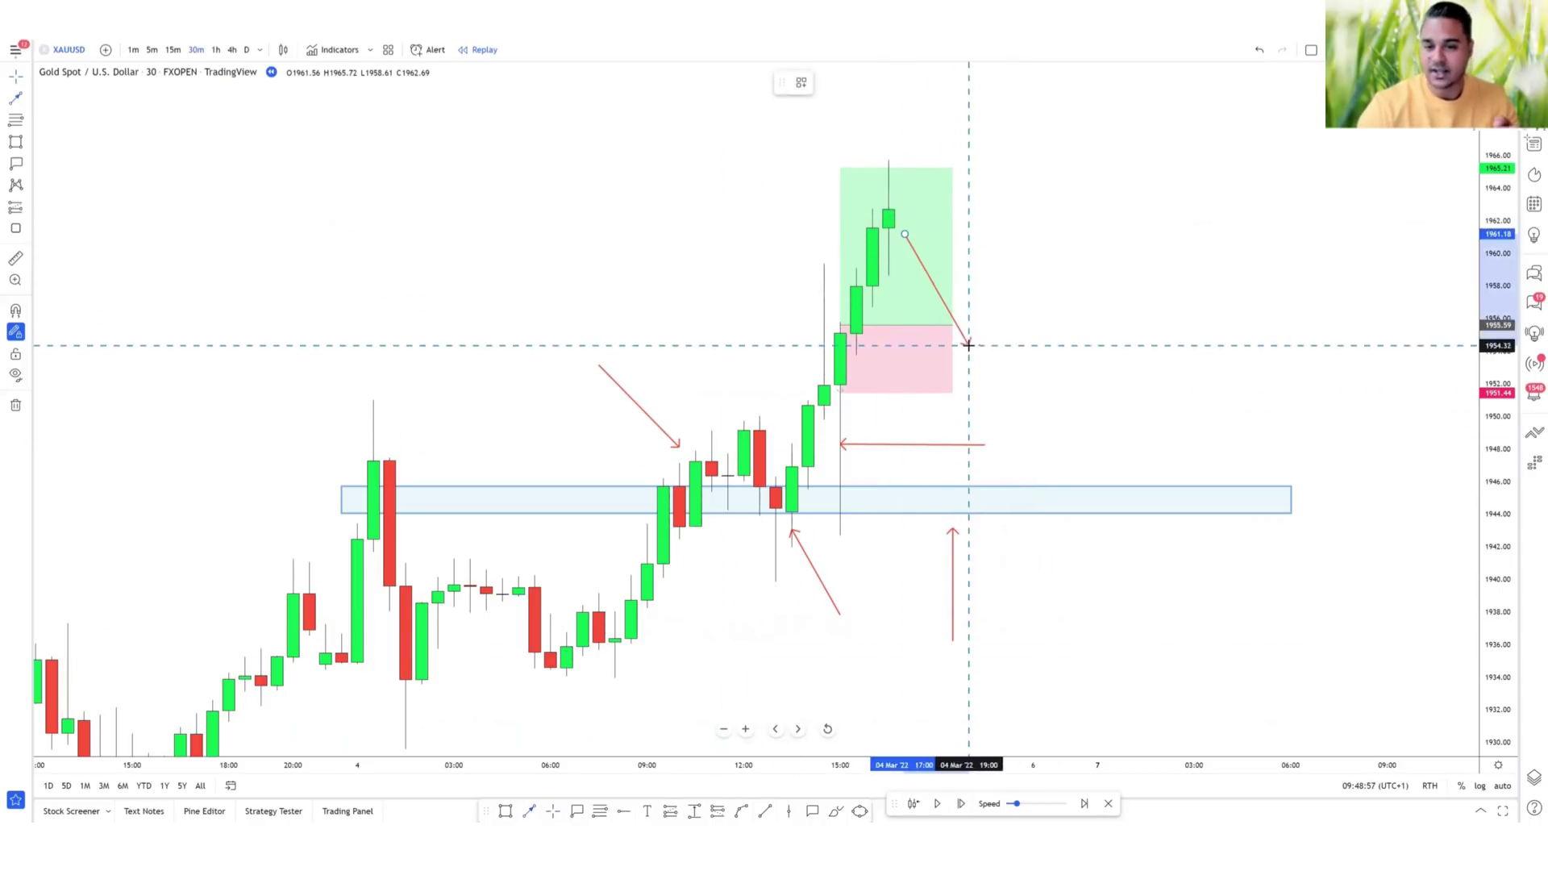
left_click(968, 345)
double_click(1066, 171)
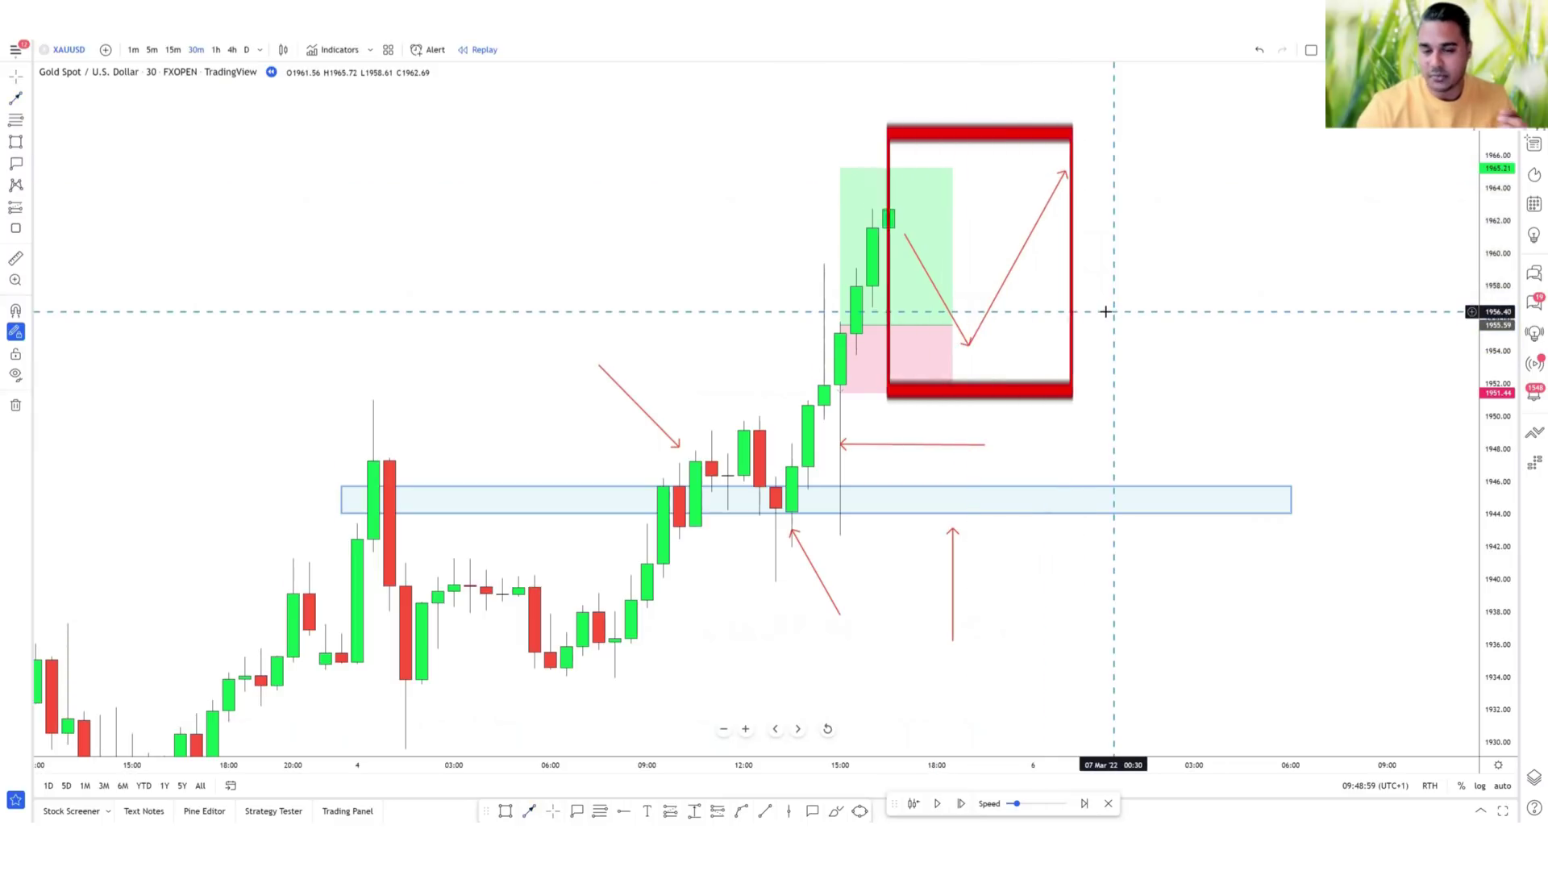
Move the long position to the 16:30 candle with entry 1961.60, and advance the replay to the 20:30 candle.
left_click_drag(905, 338, 921, 247)
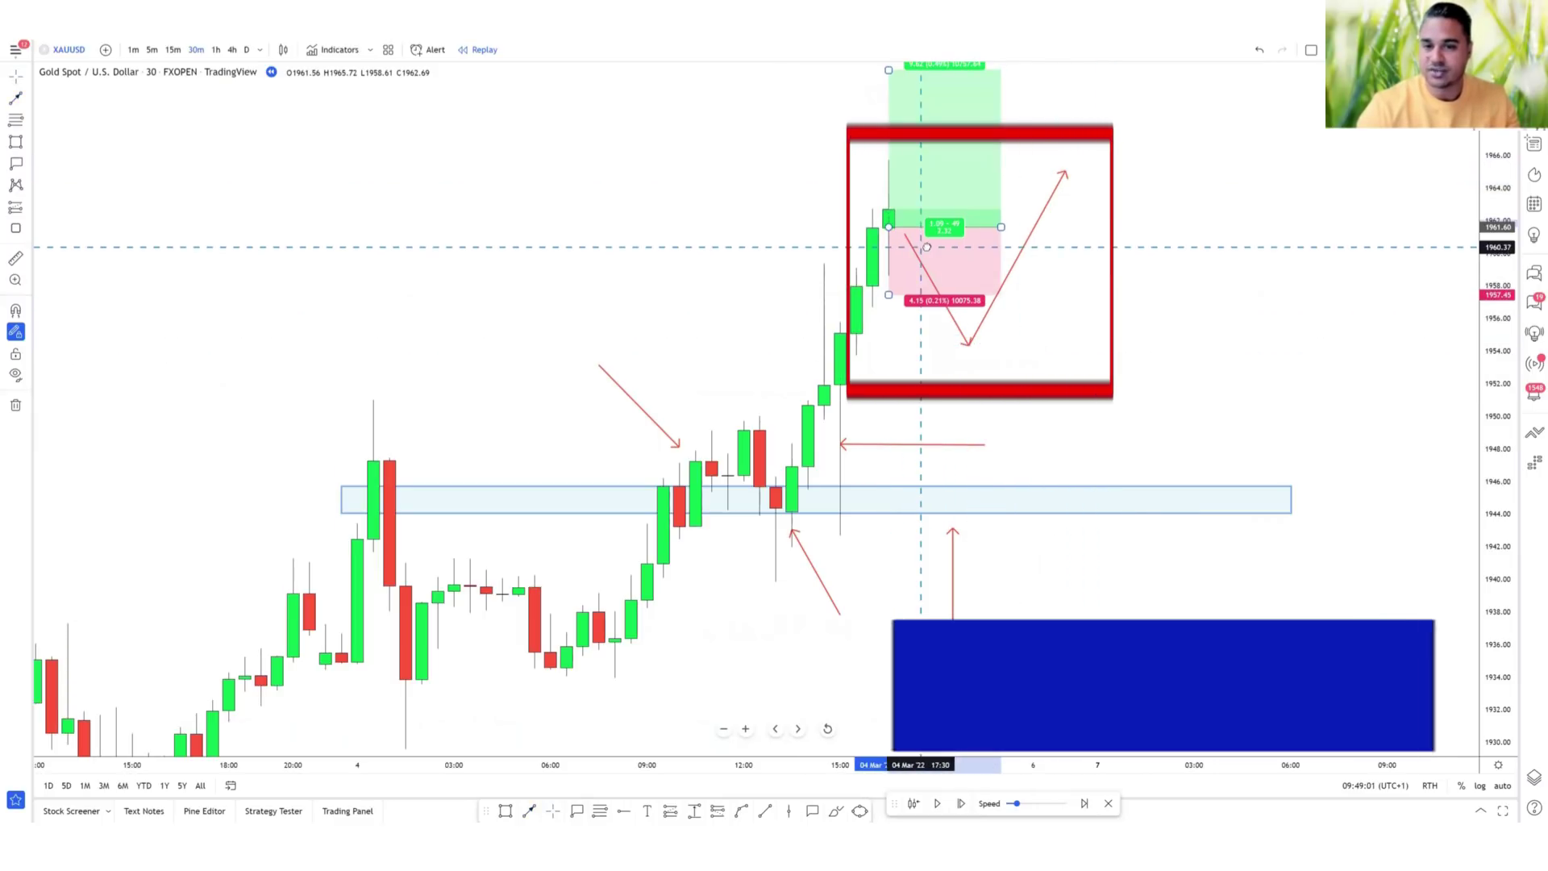
left_click(960, 803)
left_click(960, 803)
left_click(960, 803)
left_click(960, 803)
left_click(960, 803)
left_click(960, 803)
left_click(960, 803)
left_click(960, 803)
left_click_drag(1034, 535, 1117, 621)
left_click_drag(1052, 423, 1062, 410)
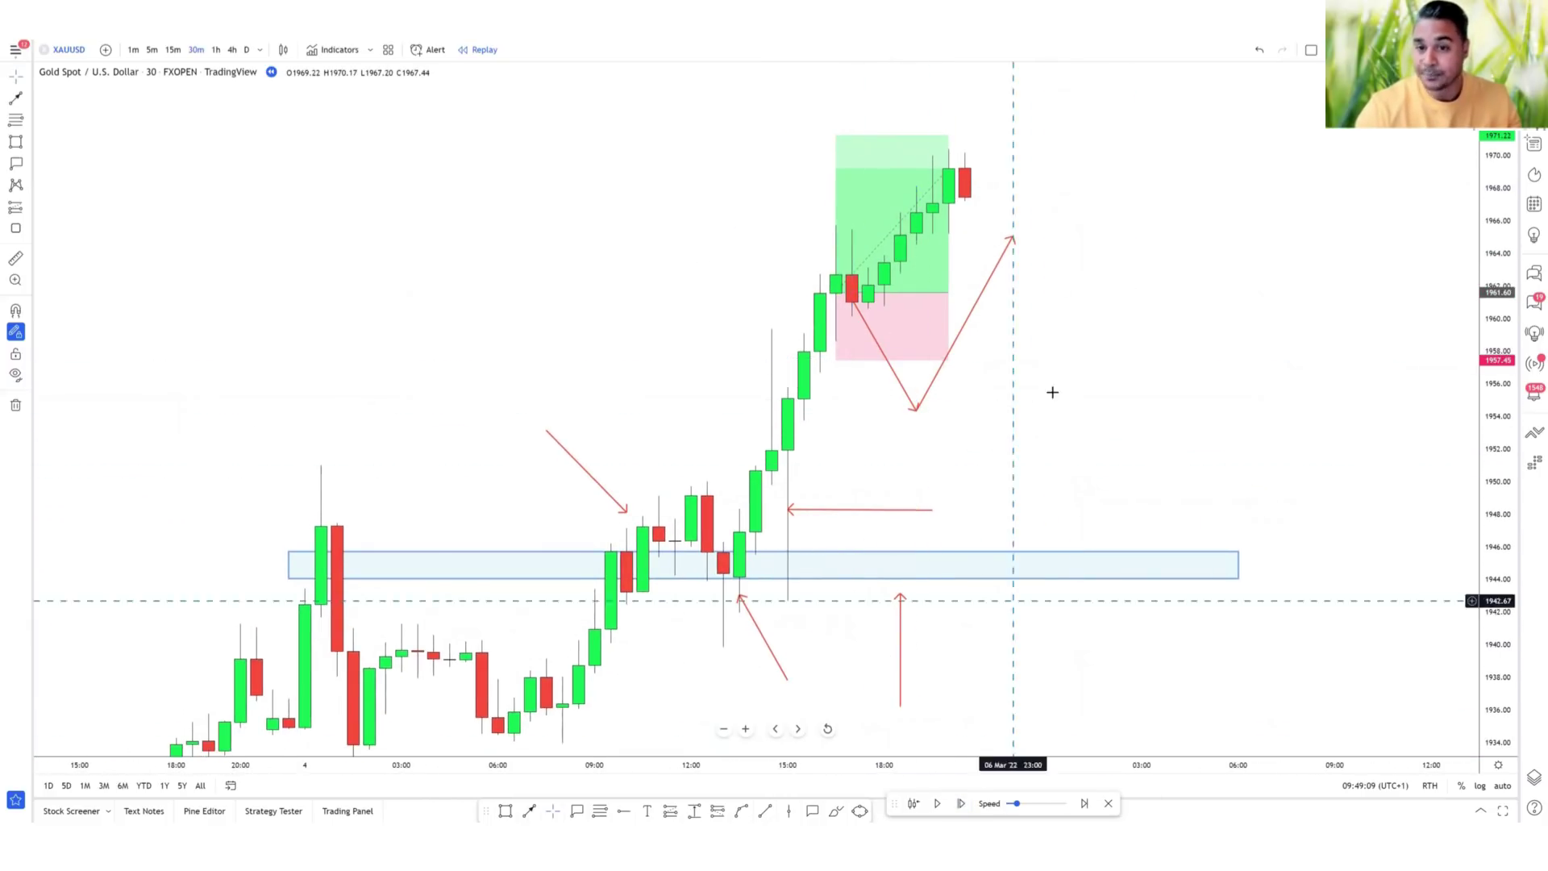
left_click_drag(1494, 478, 1497, 505)
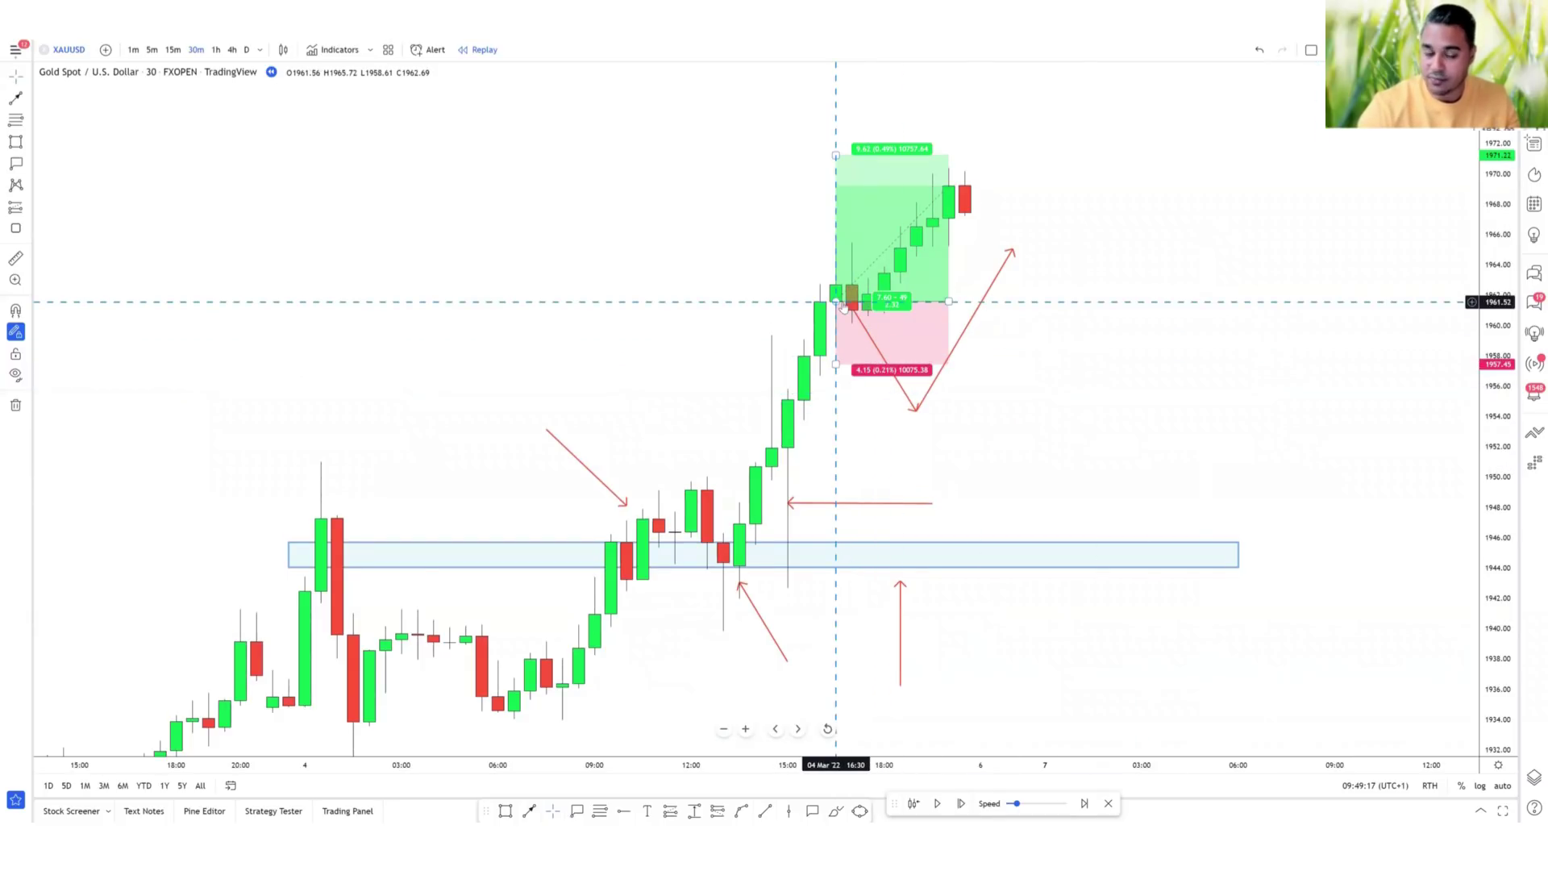
left_click_drag(1078, 353, 1114, 318)
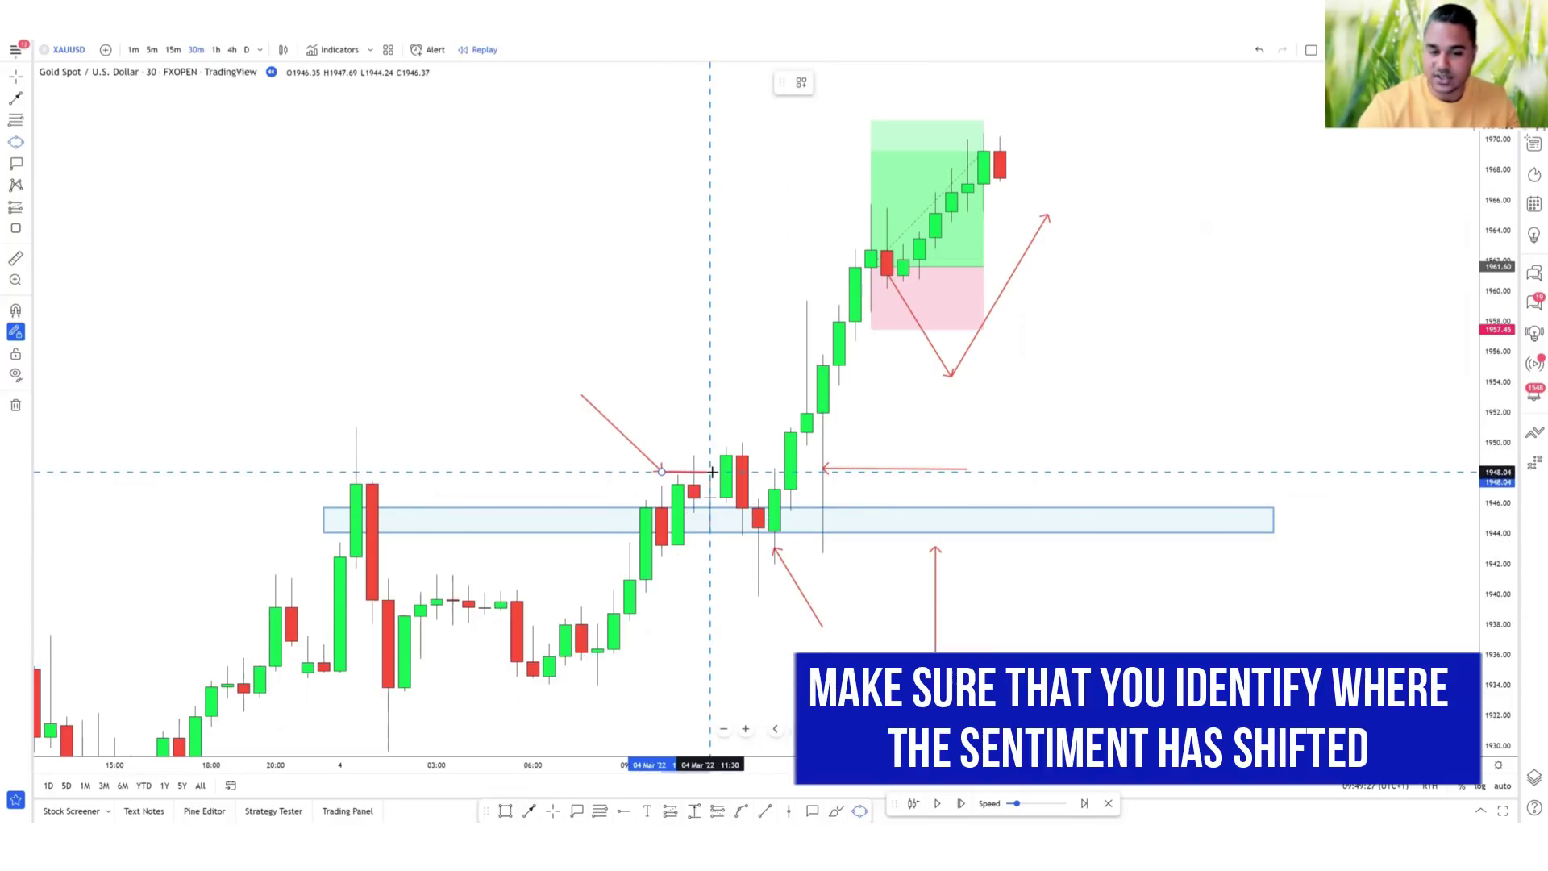
Circle the bullish signs with ellipses: the breakout near 1948, the retest near 1945, and the candles near 1949.6 and 1954.5.
left_click(722, 445)
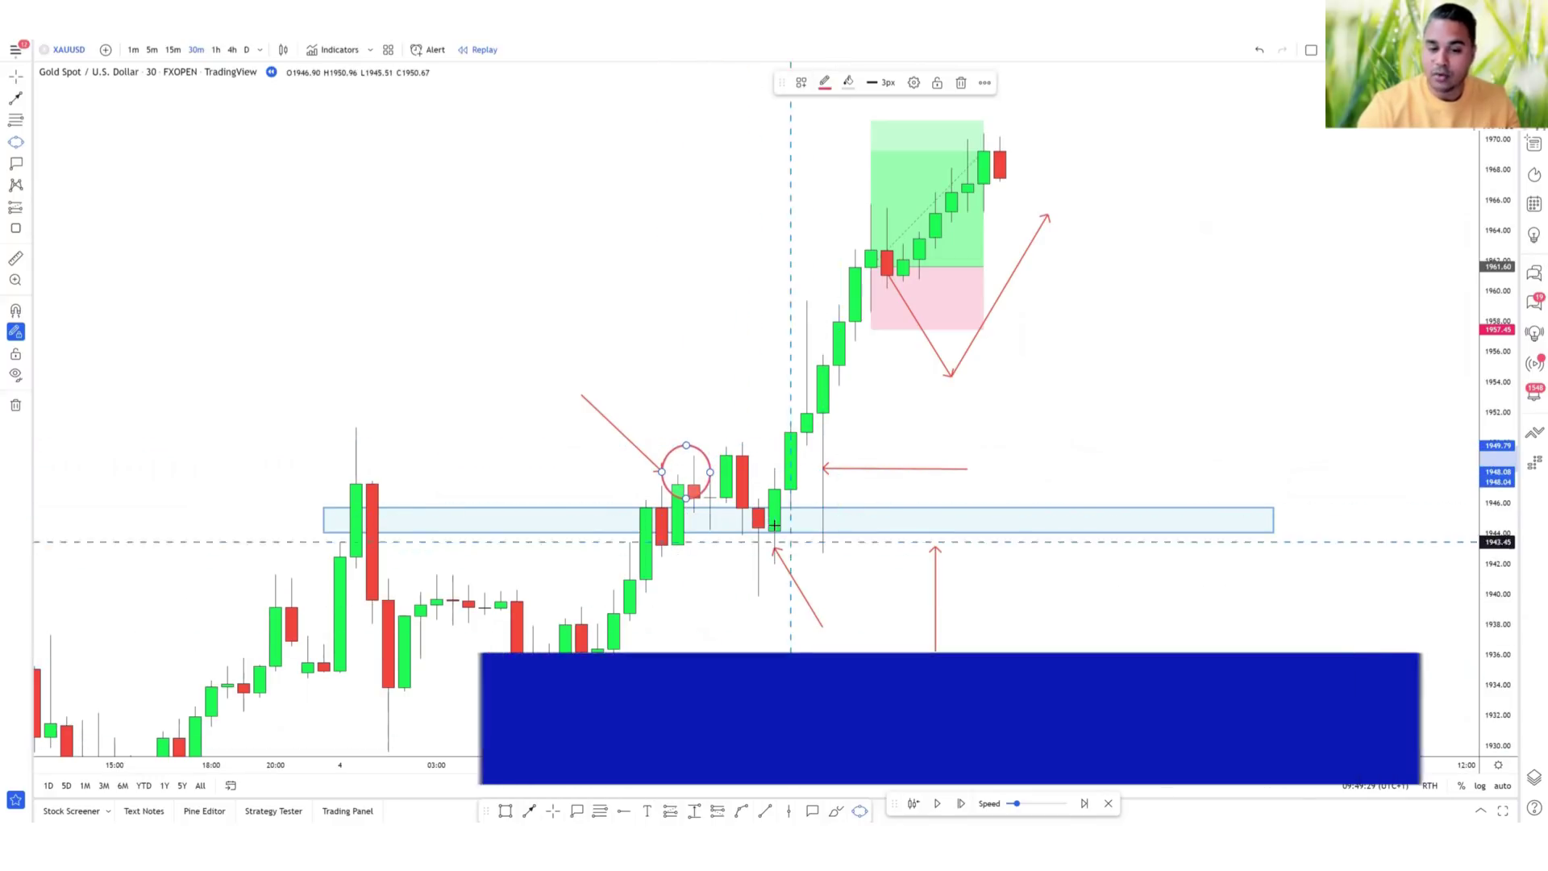
left_click(741, 516)
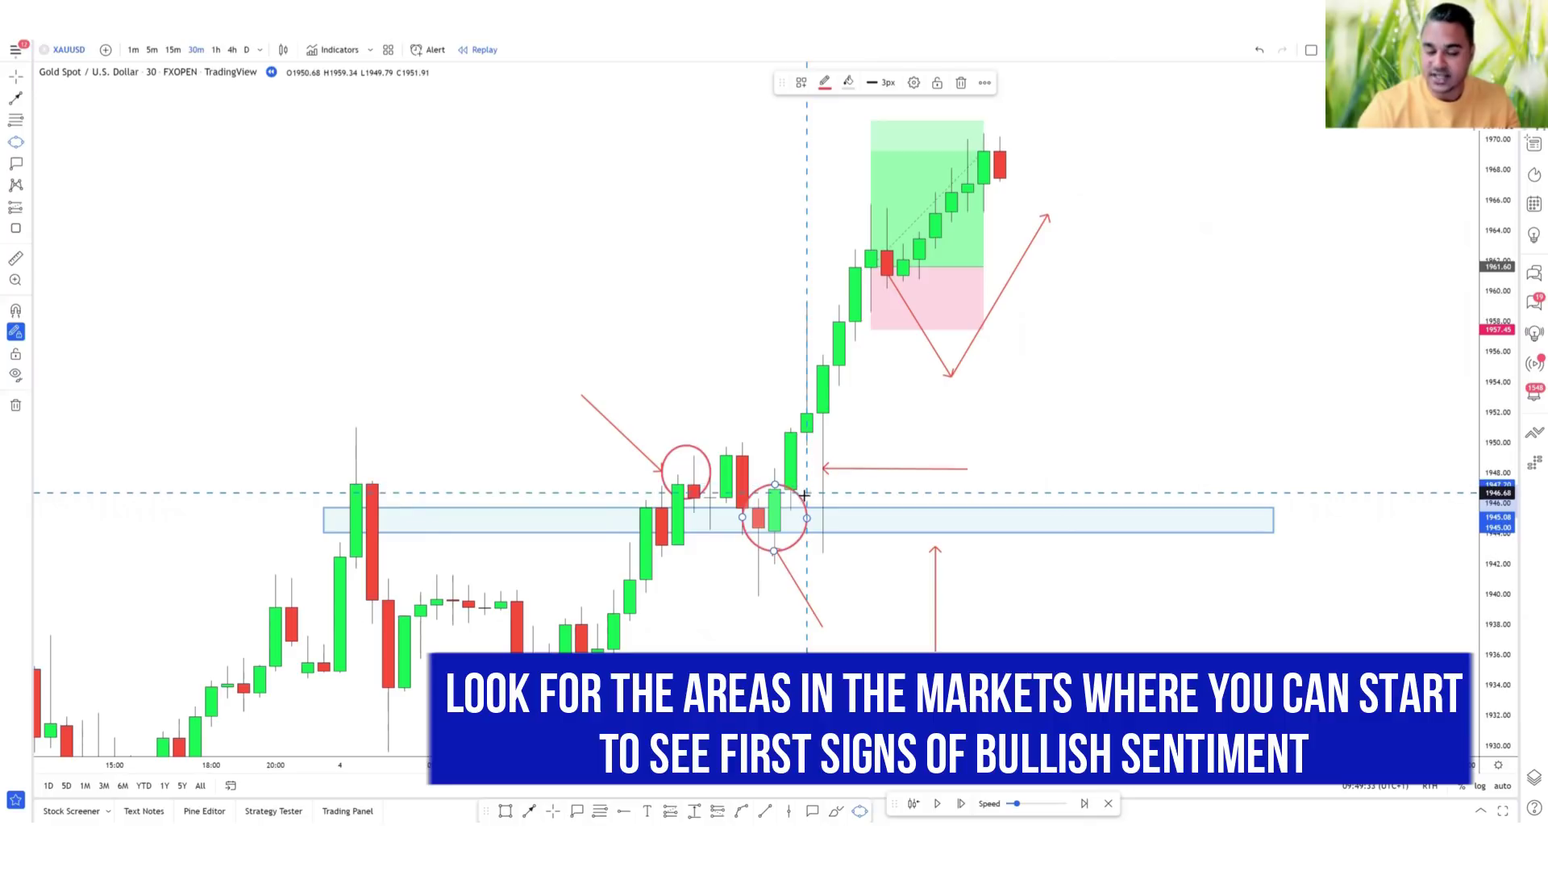
left_click(804, 487)
left_click(774, 449)
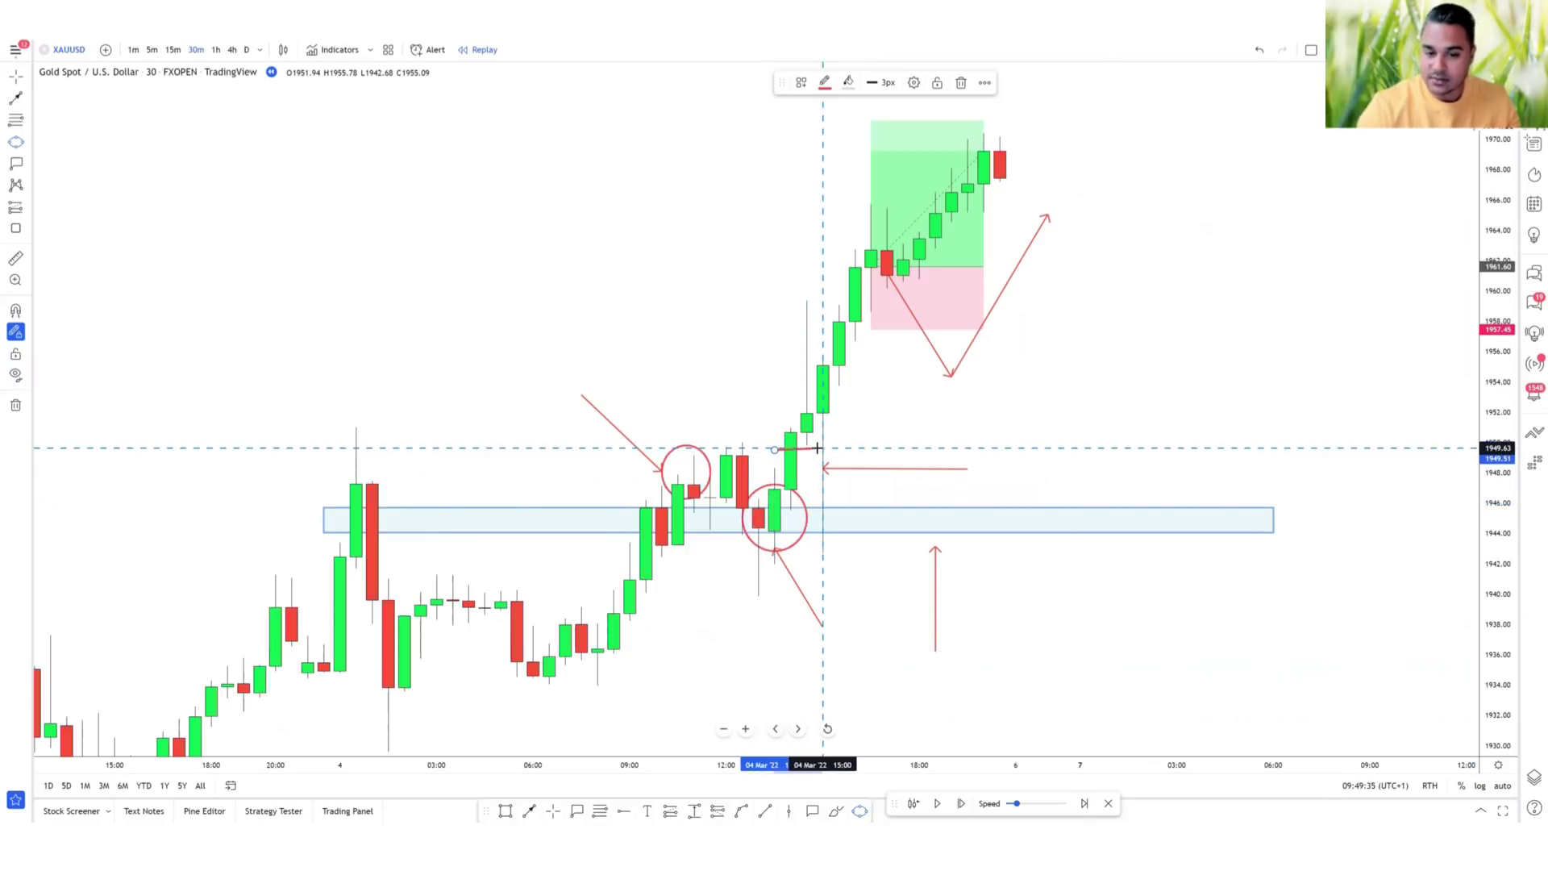
left_click(814, 374)
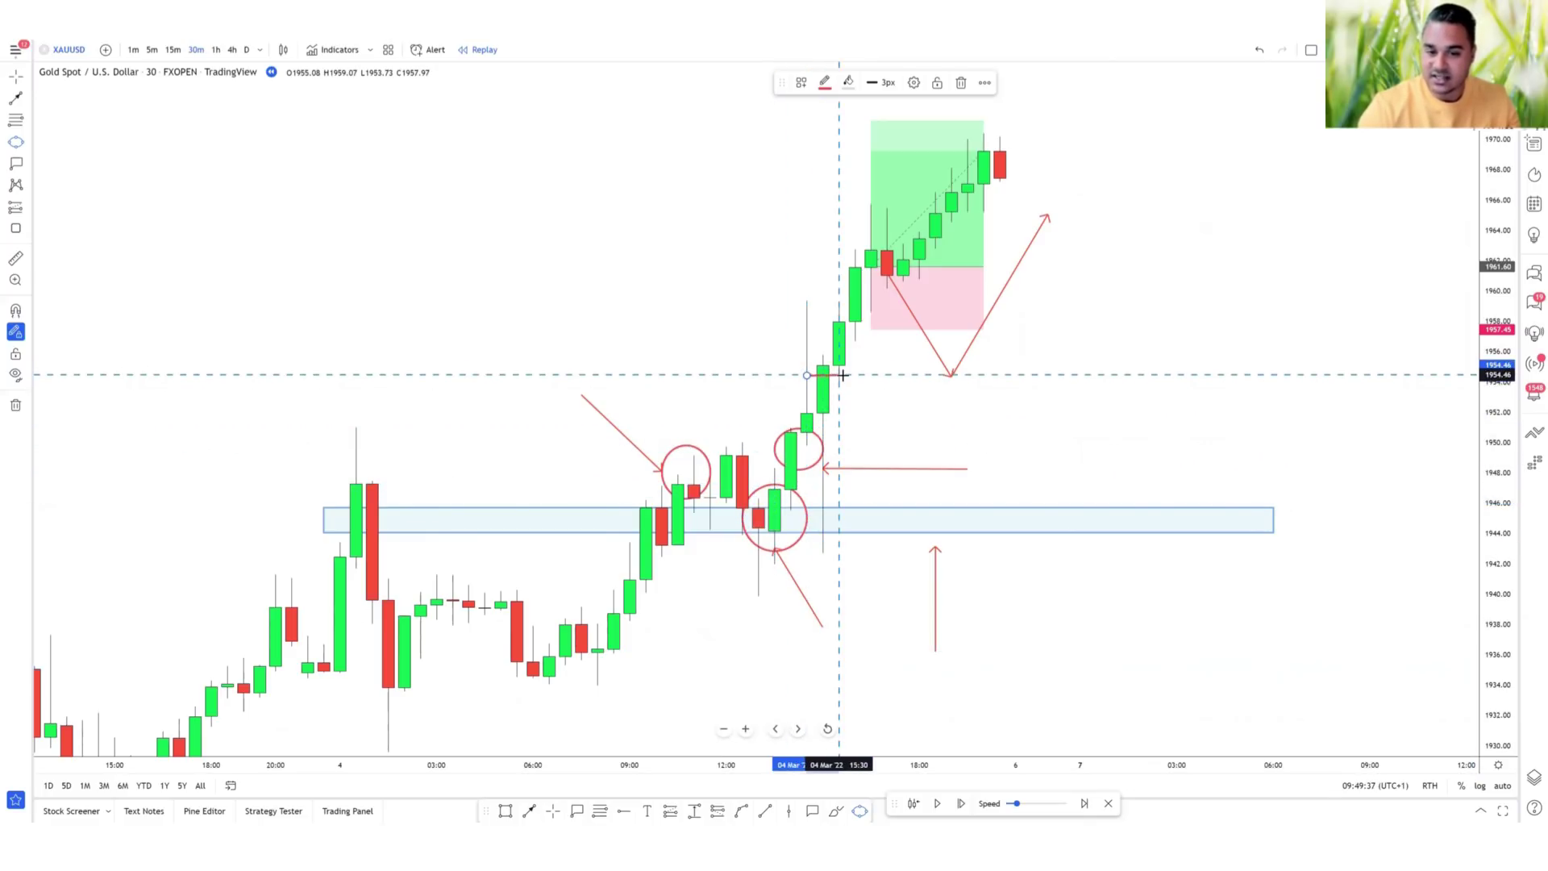
left_click(846, 364)
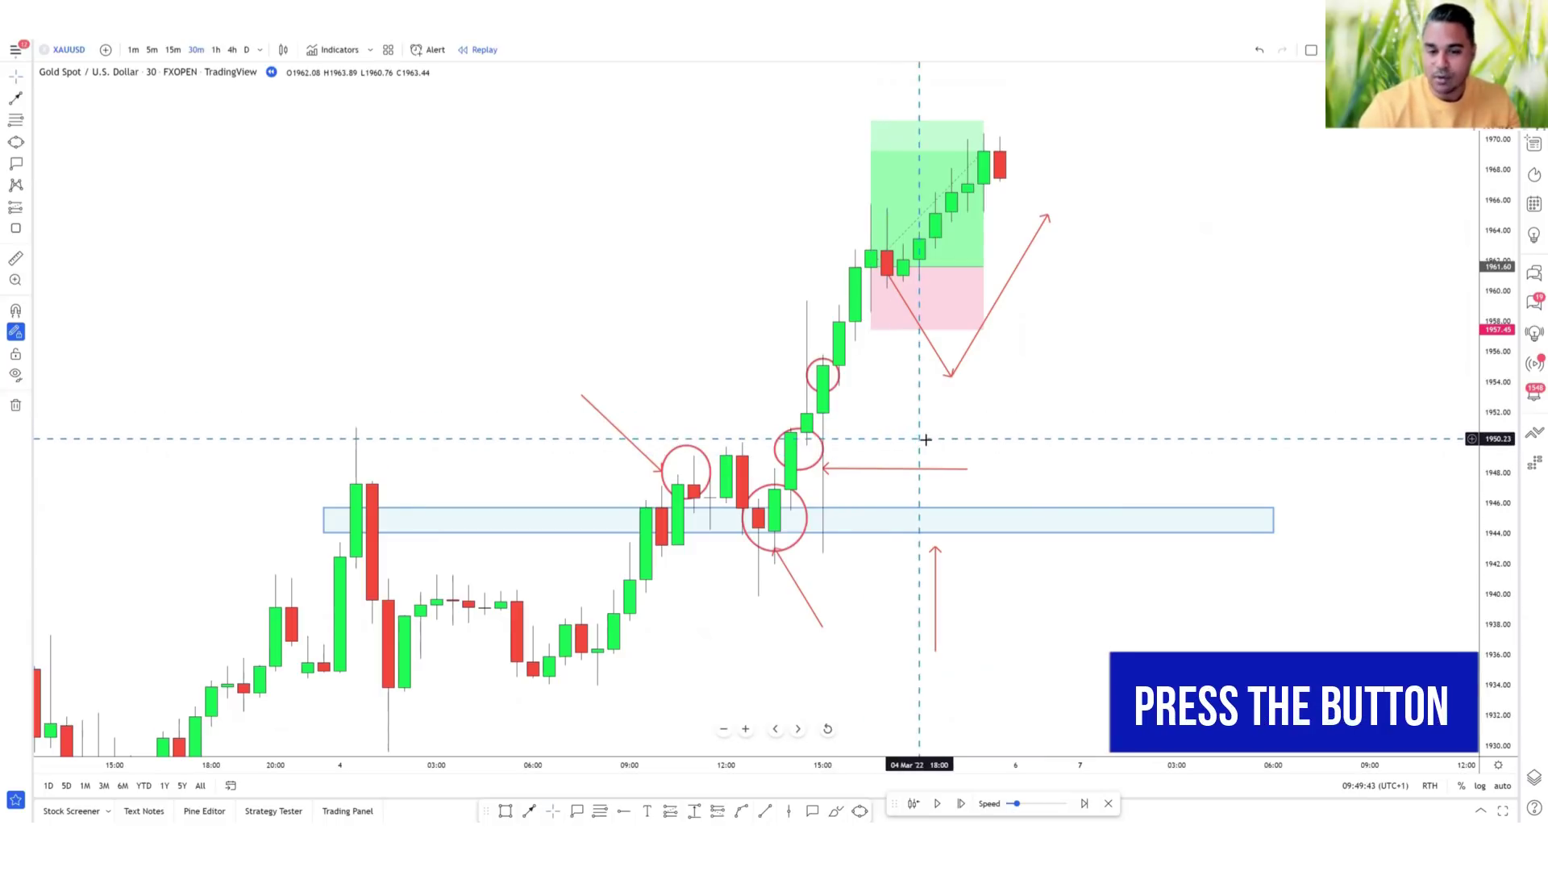
Draw horizontal rays at 1949.71 from 14:30, 1950.75 from 15:00 and 1939.26 below the 13:00 wick.
left_click_drag(932, 436, 970, 423)
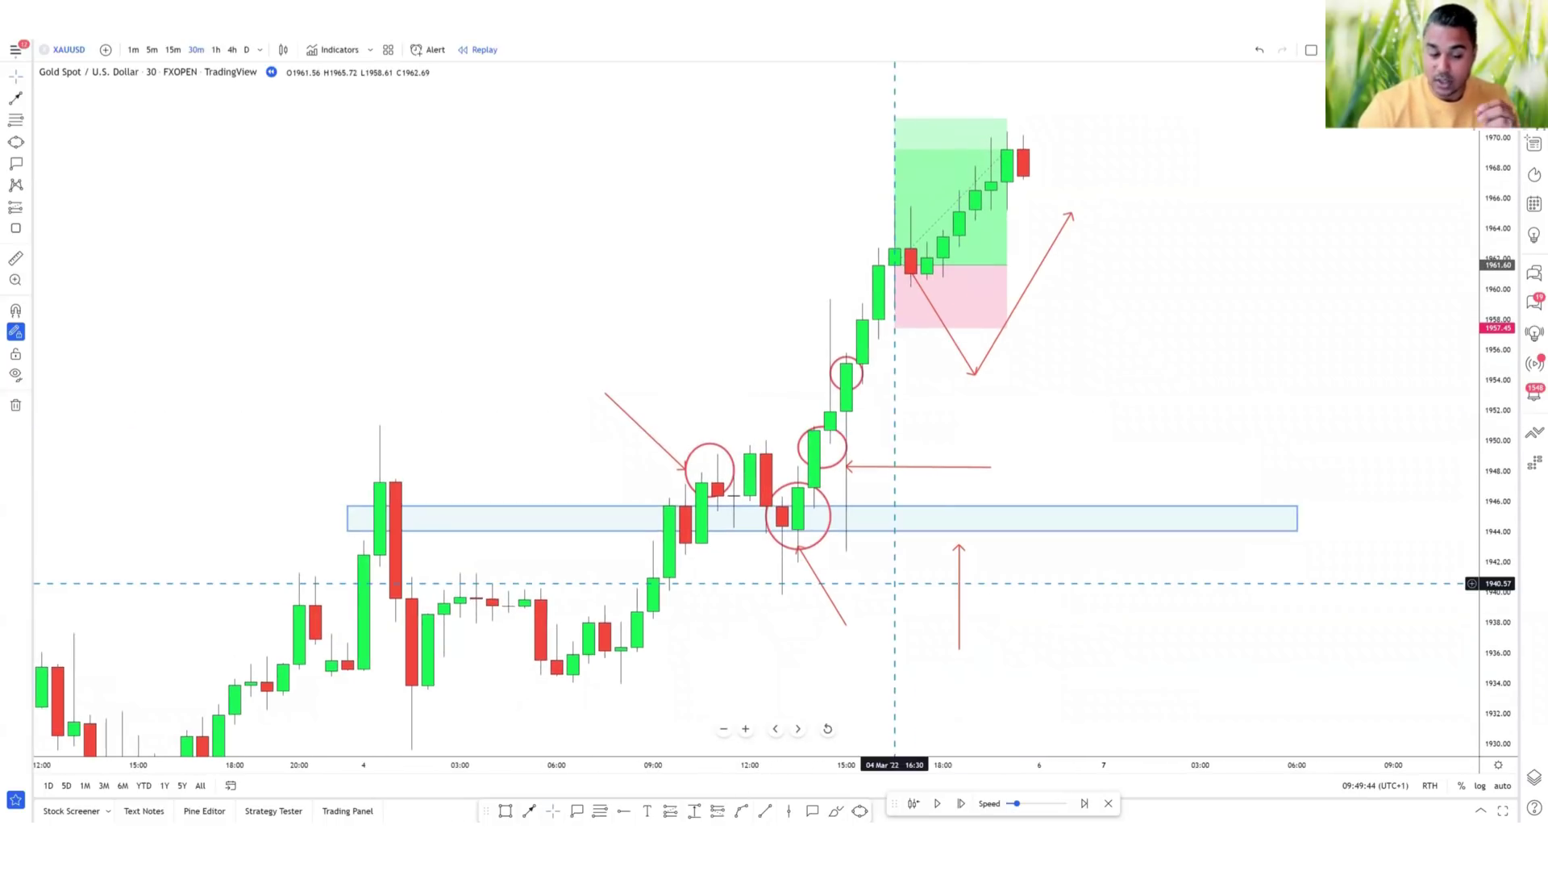
left_click(624, 810)
left_click(830, 445)
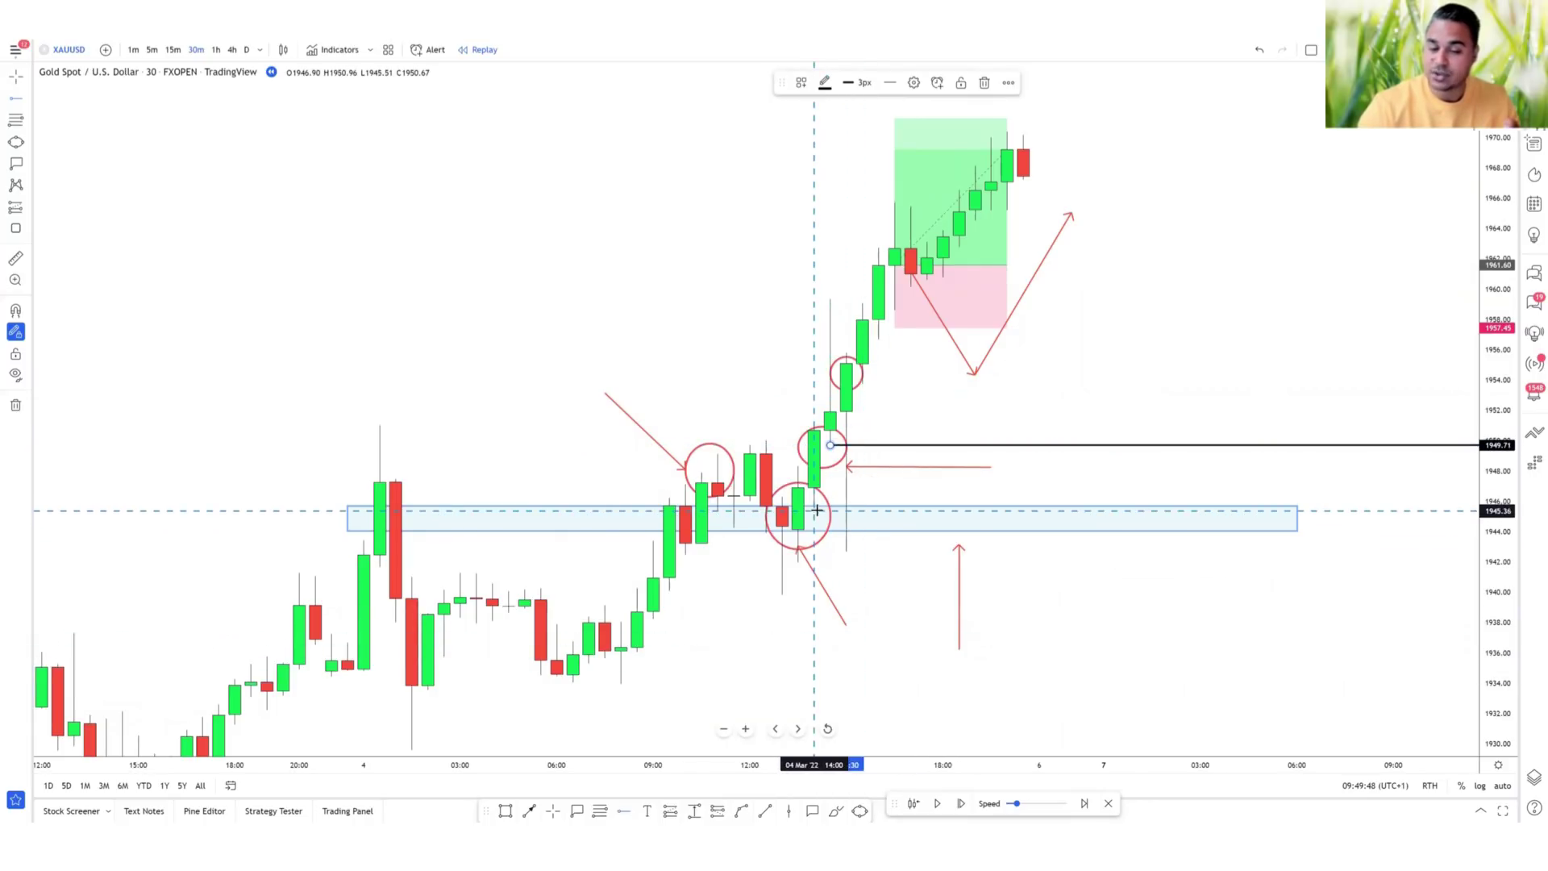
left_click(845, 429)
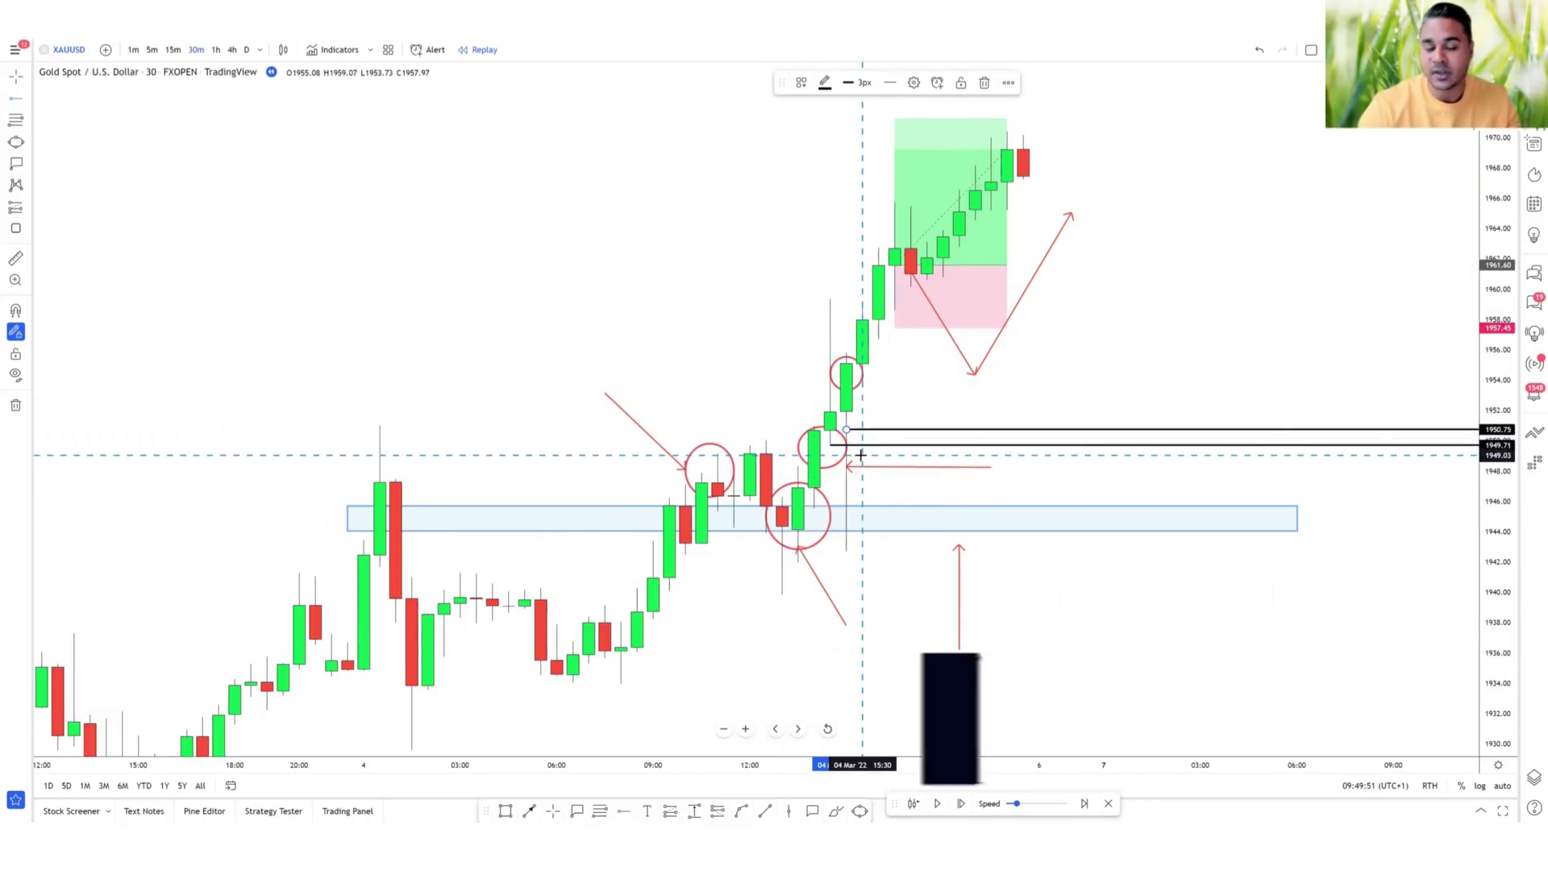
left_click(782, 603)
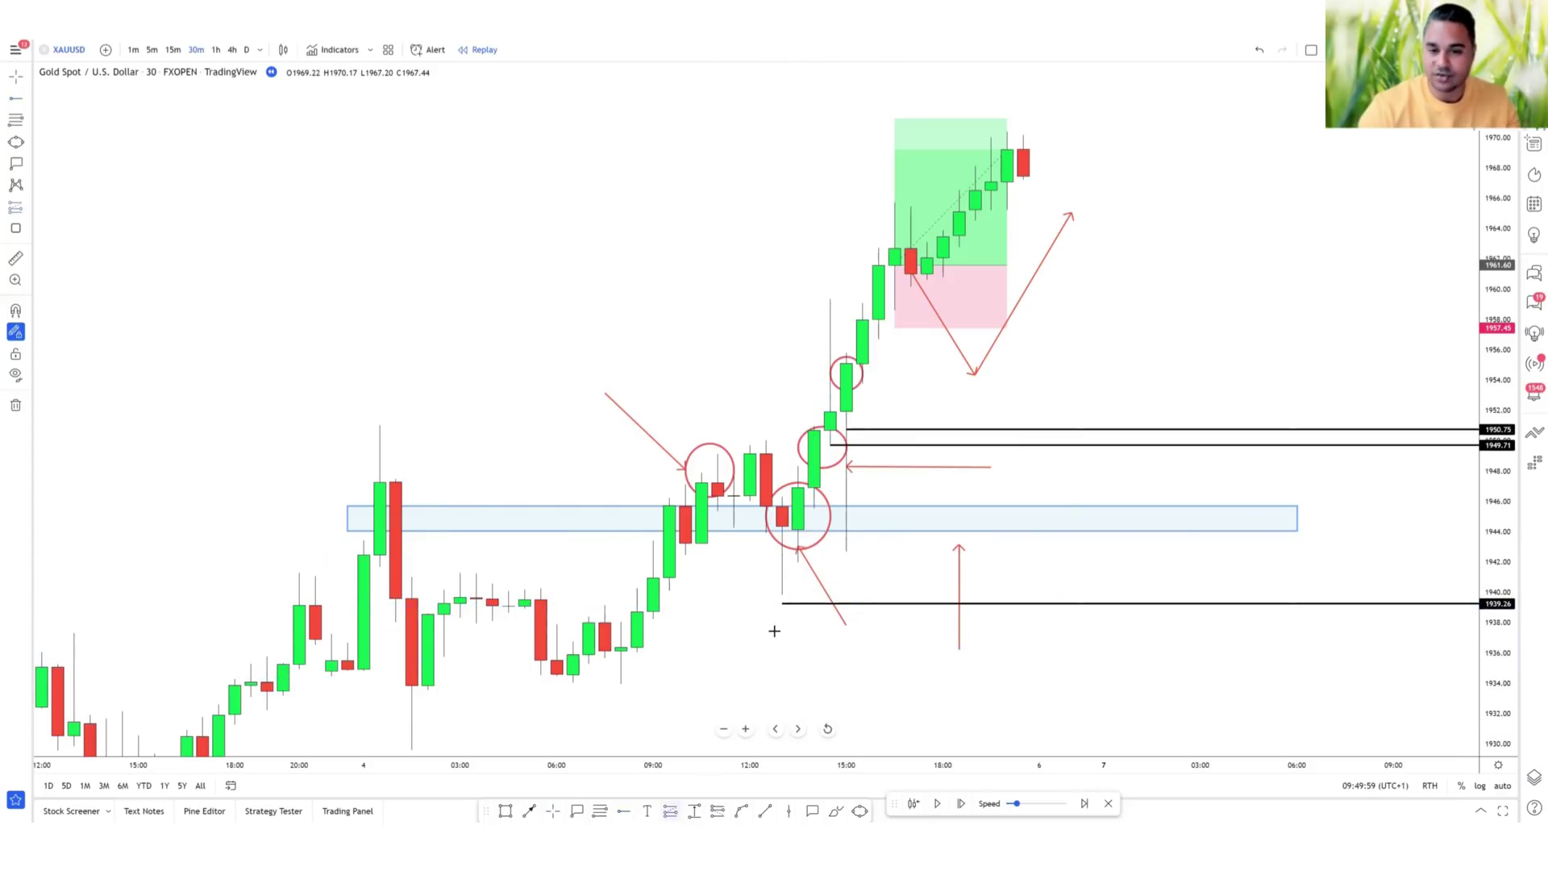
Try a long position at the 15:00 candle with entry 1951.67, stop near the 1939.26 ray and target 1966.67, and delete it.
left_click(846, 415)
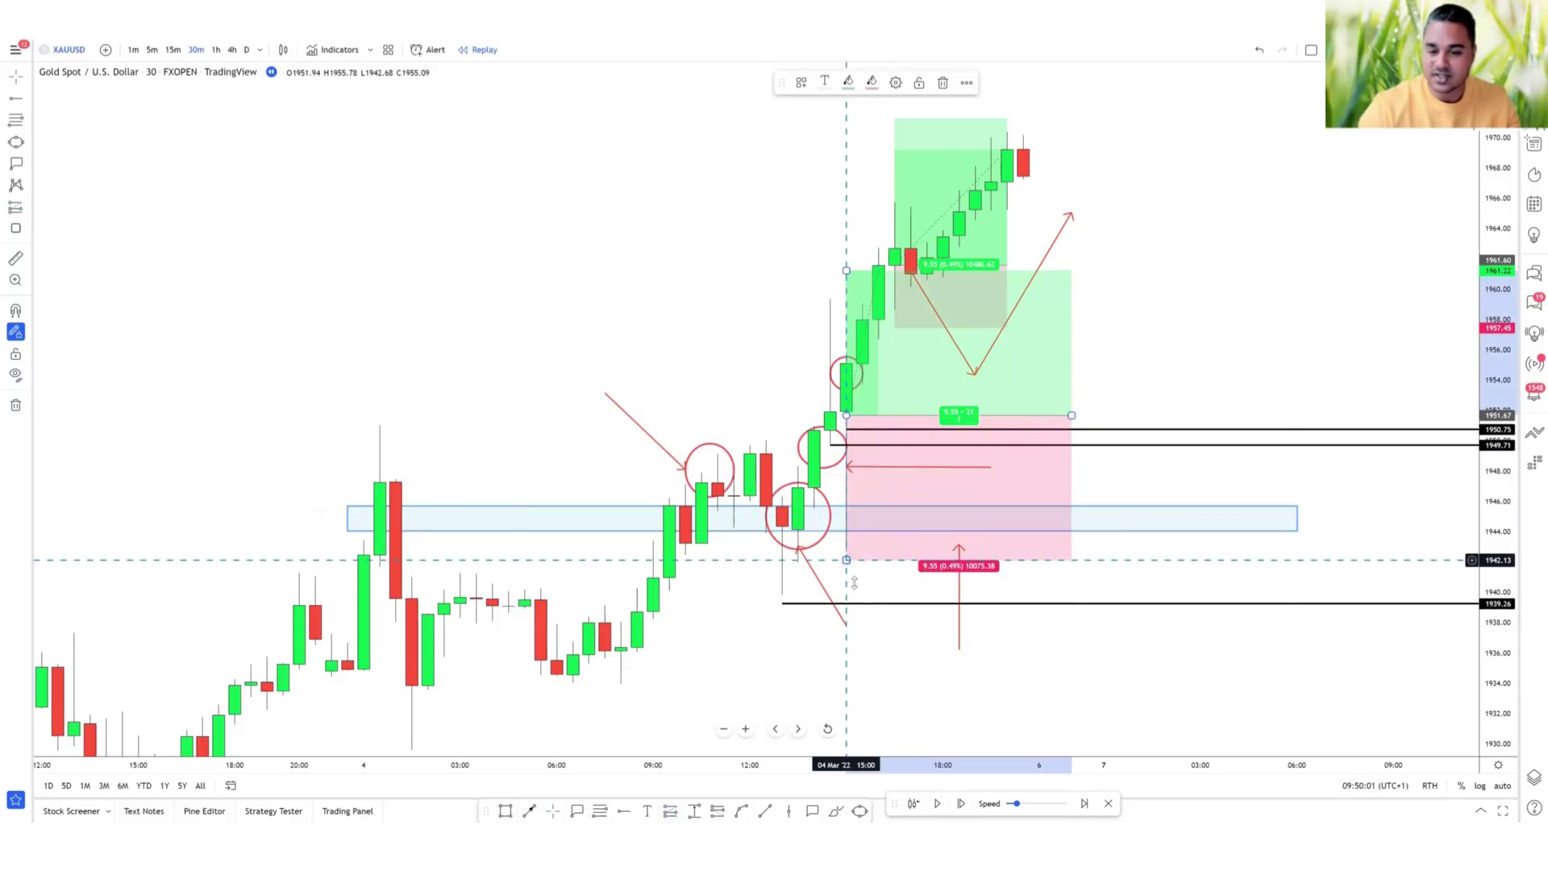
left_click_drag(846, 559, 846, 603)
left_click_drag(846, 262, 845, 191)
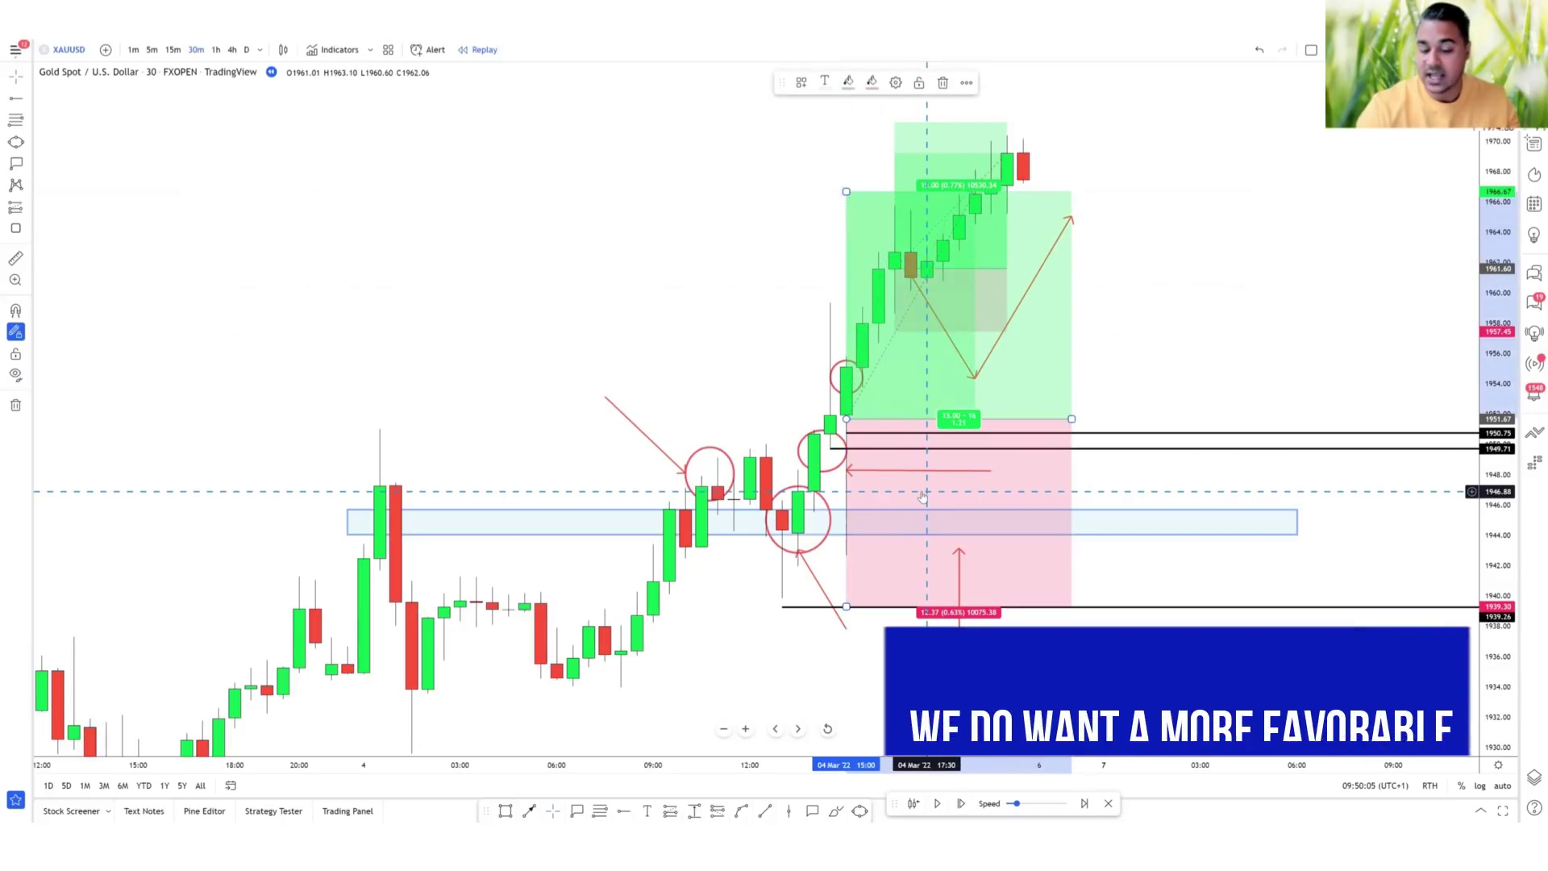
key("Delete")
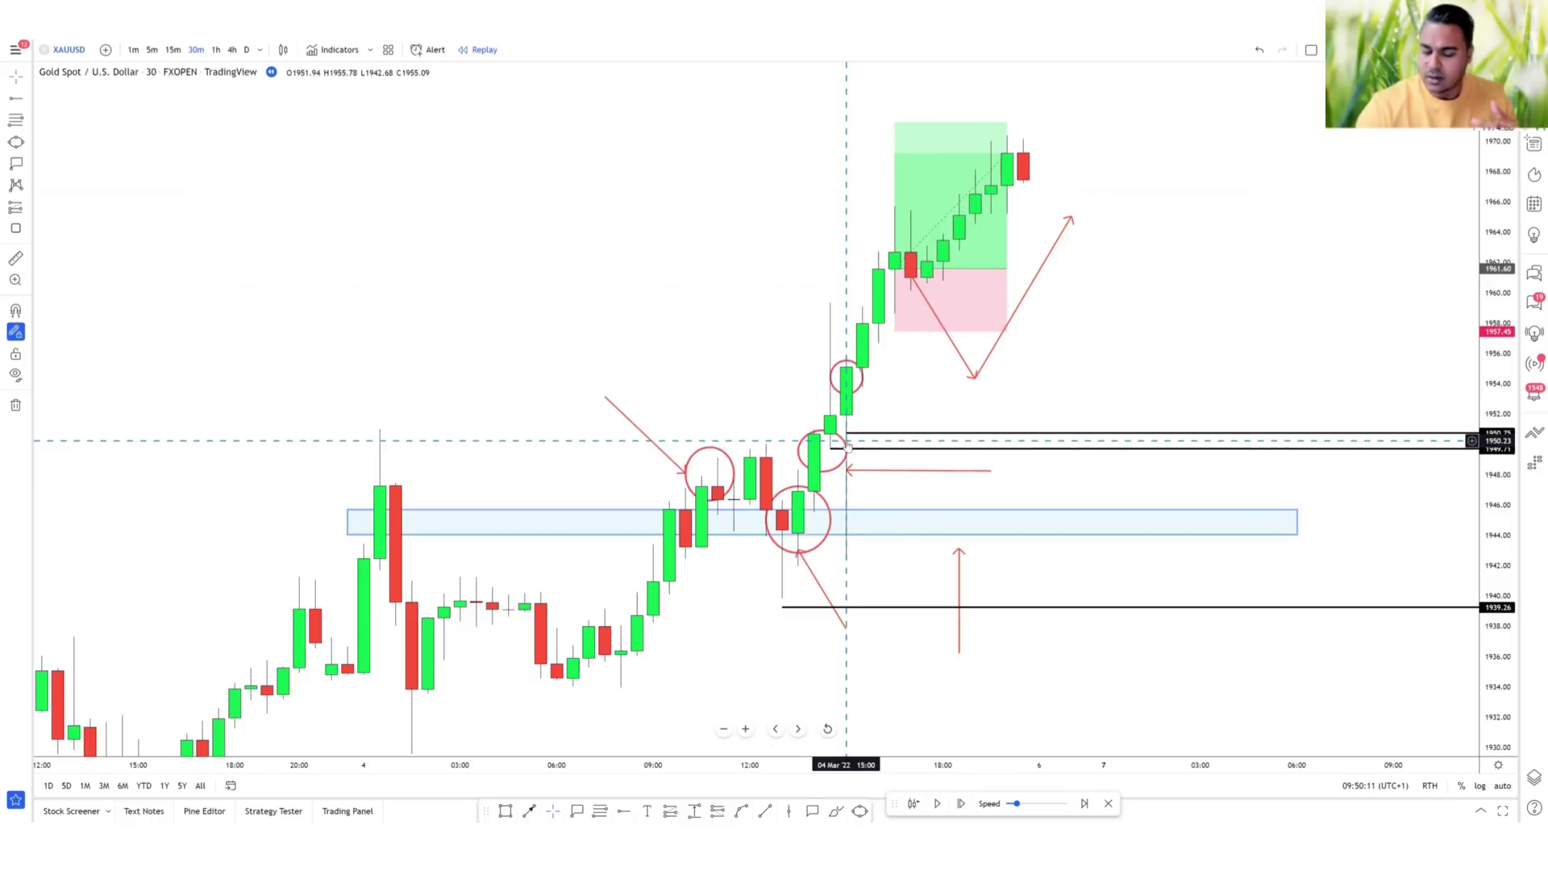
Switch the chart to the 4-hour timeframe.
left_click(232, 49)
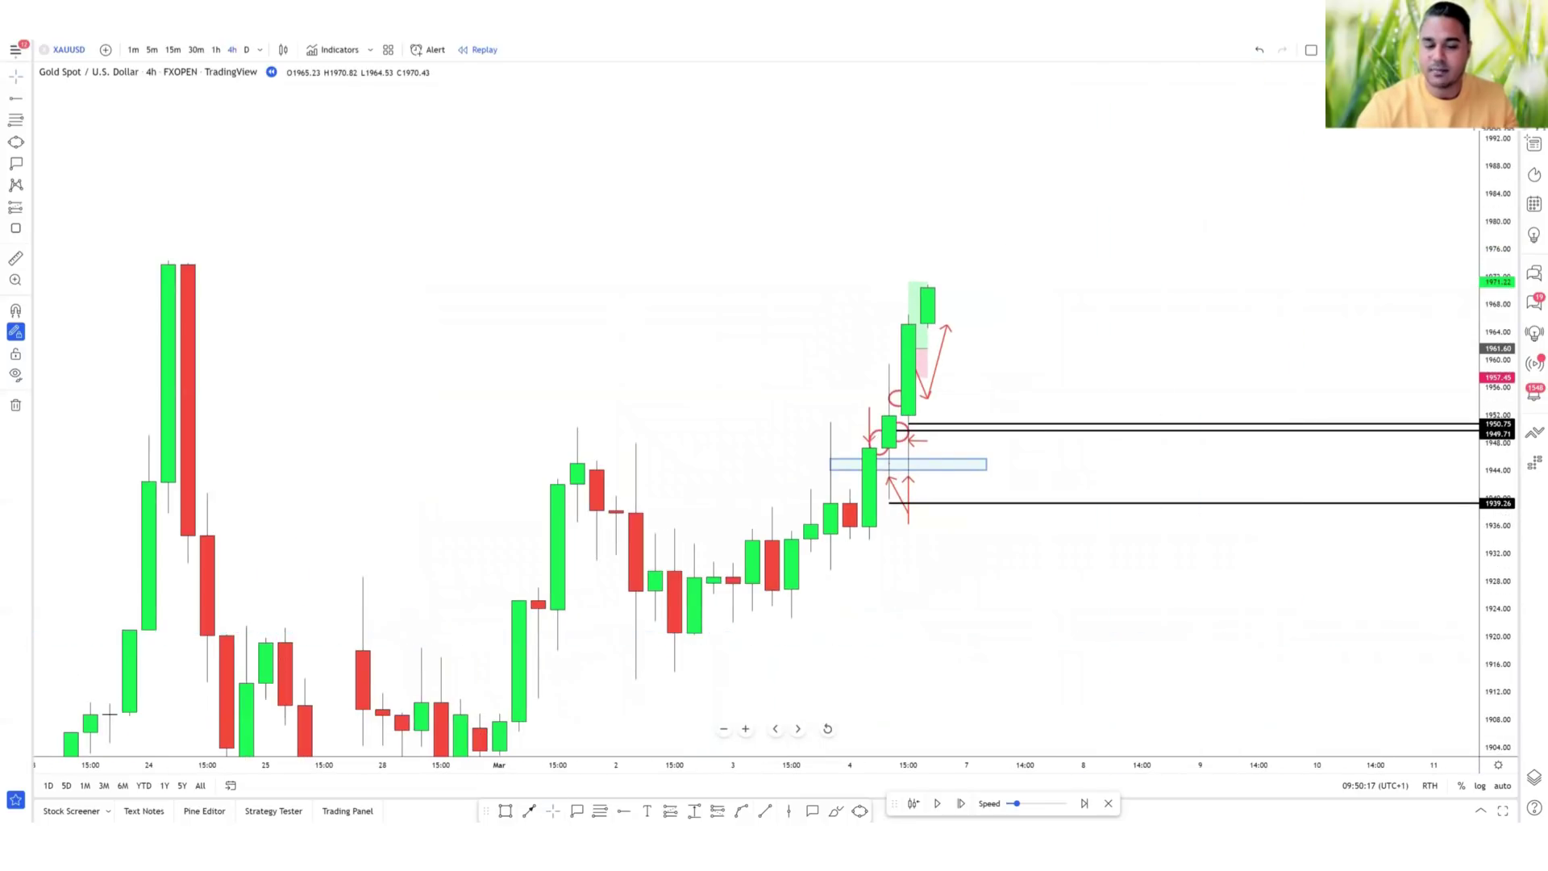
Clear all drawings from the 4-hour gold chart, and draw horizontal rays at 1945.05 from the 1 March high and 1973.63 from the 24 February high.
right_click(904, 562)
left_click(944, 758)
left_click(623, 811)
left_click(577, 464)
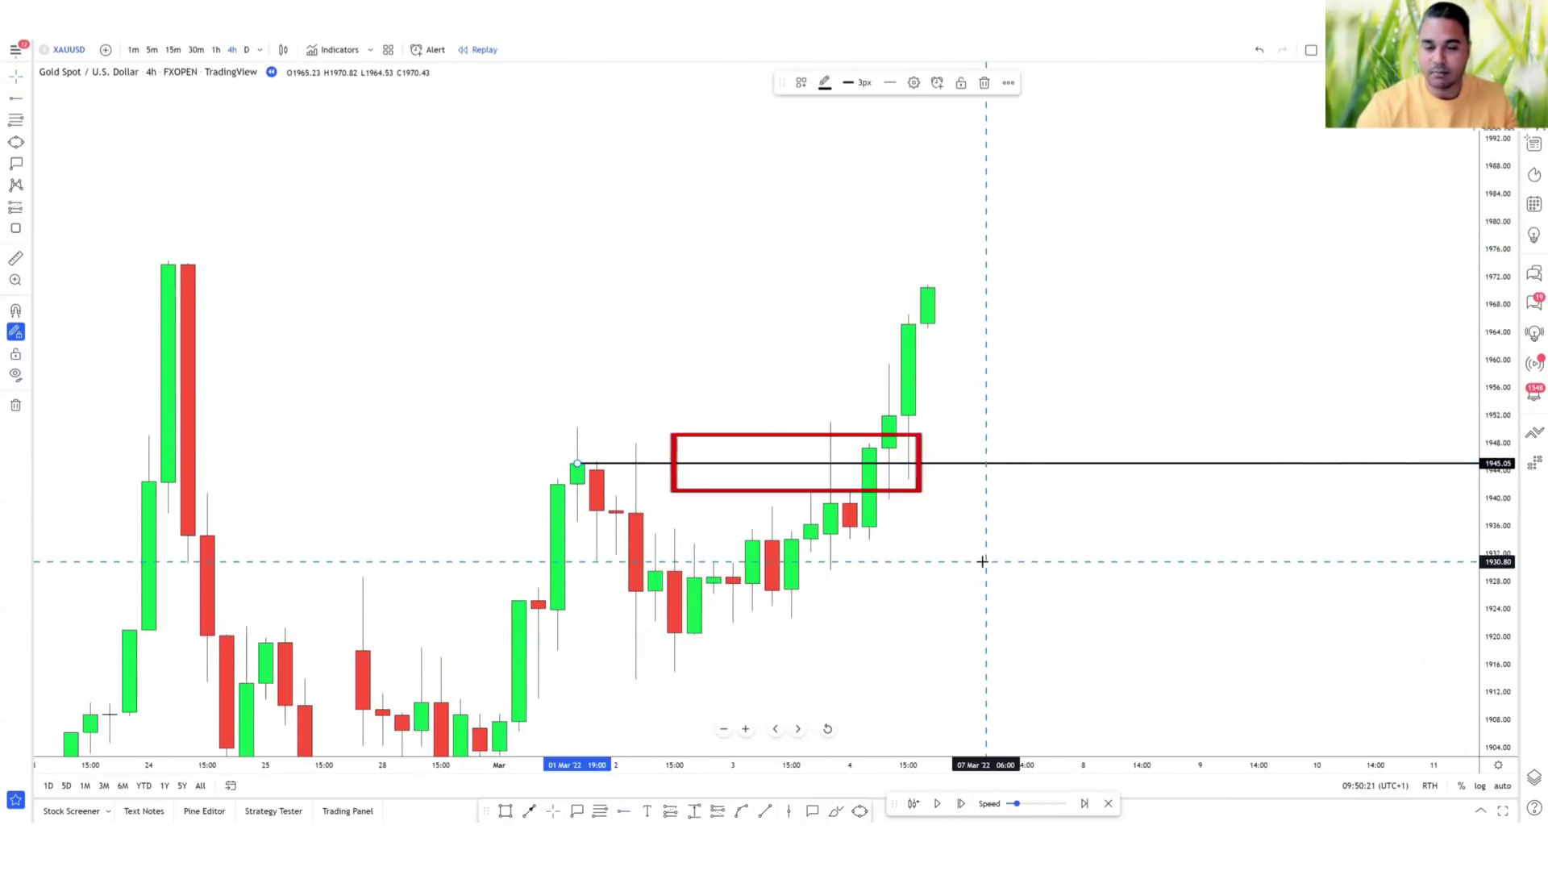
left_click(983, 562)
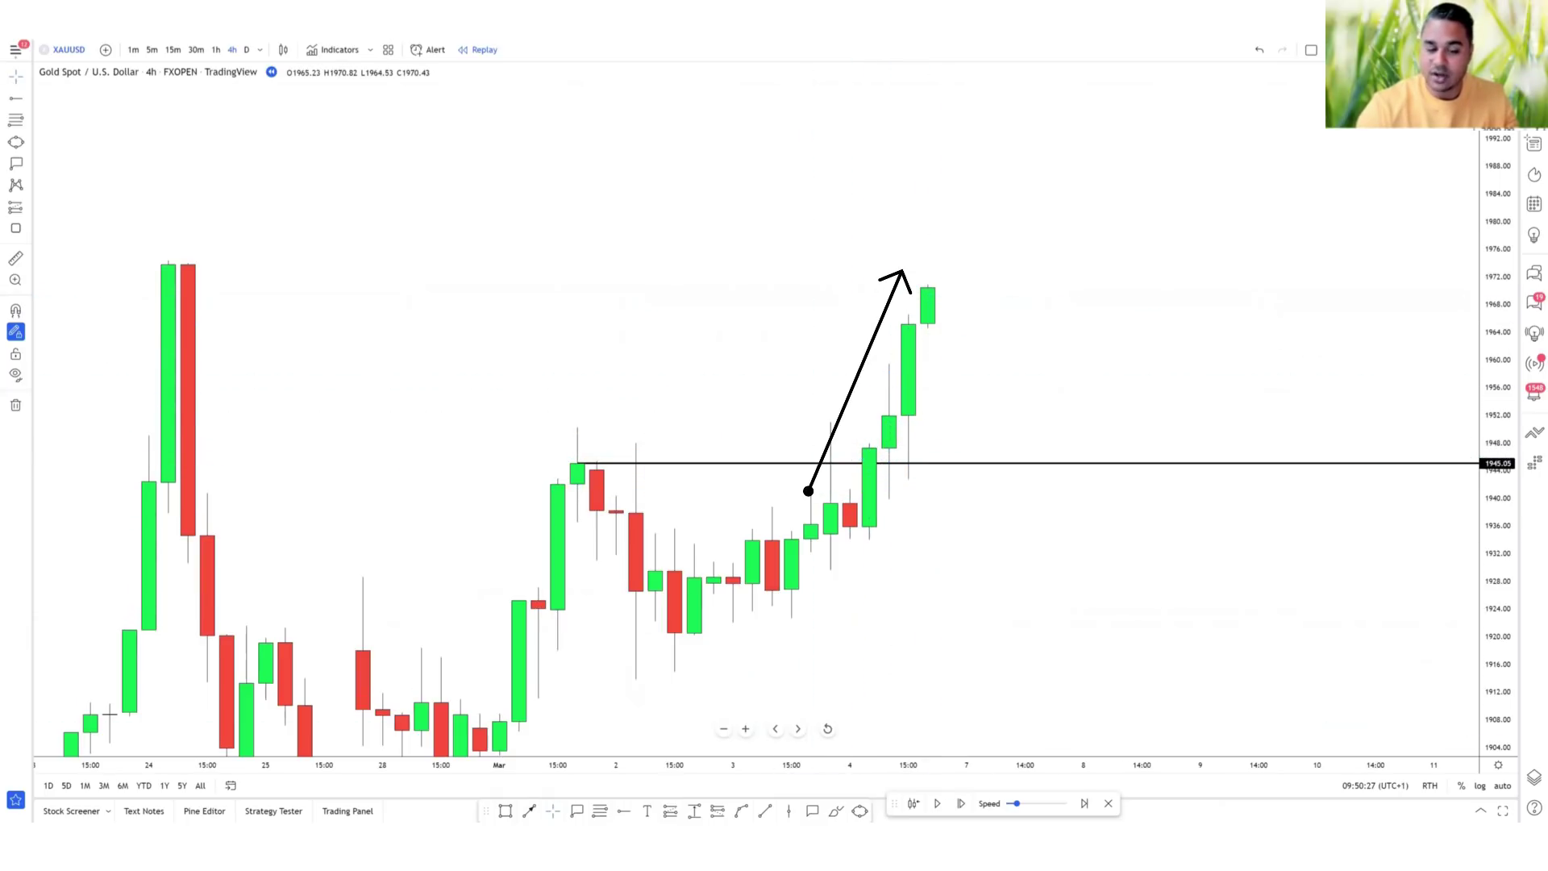
left_click(168, 266)
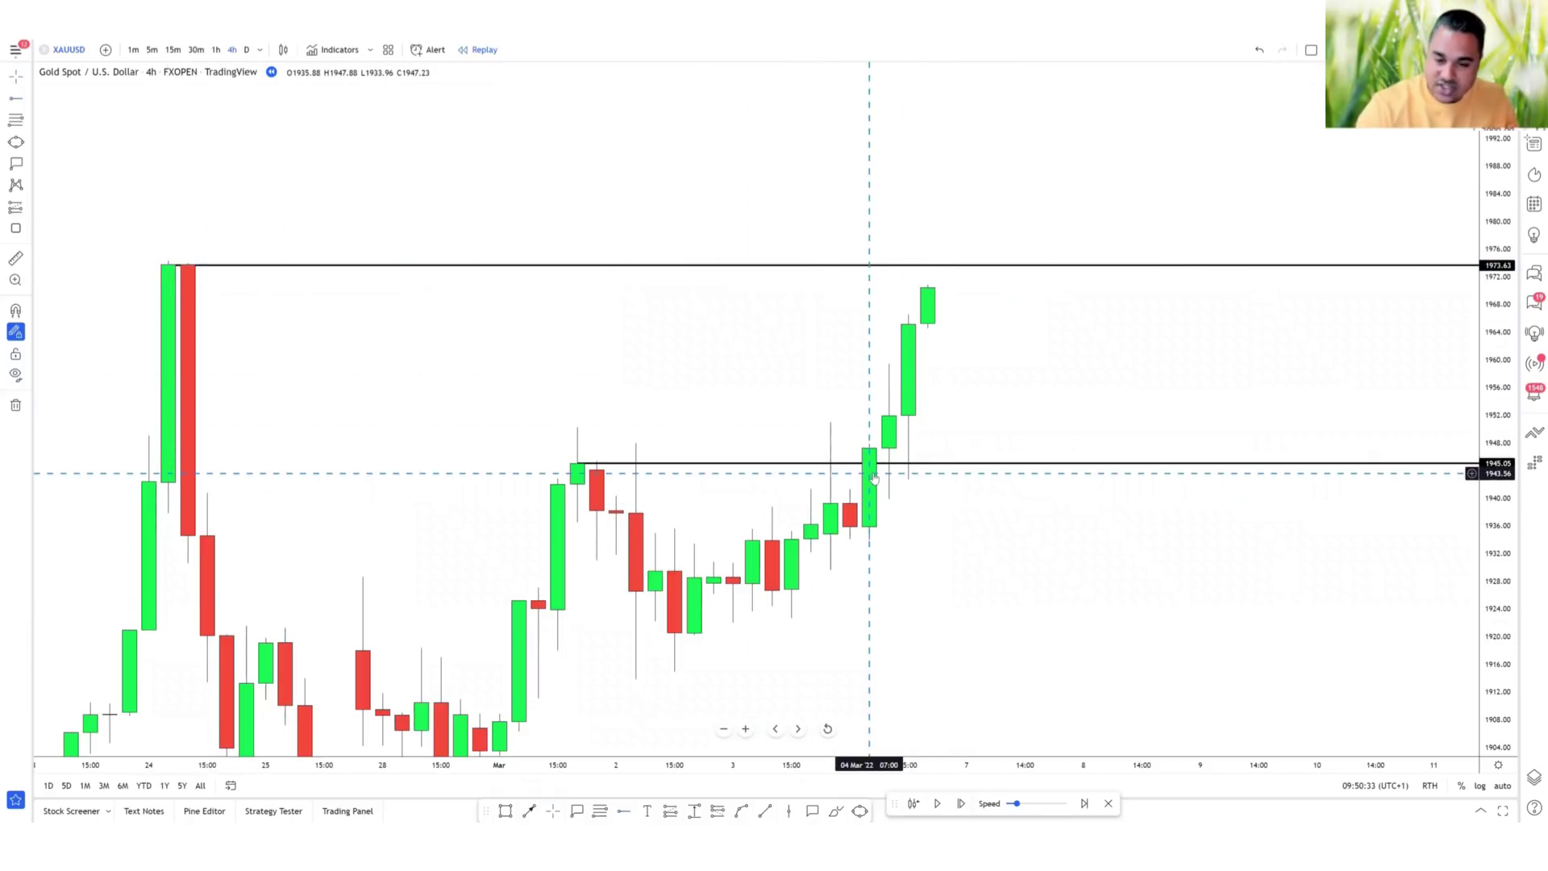
On the 30-minute chart, place four long positions on the rally after the retest, with entries at 1946.36, 1951.09, 1952.58 and 1955.22.
left_click(196, 49)
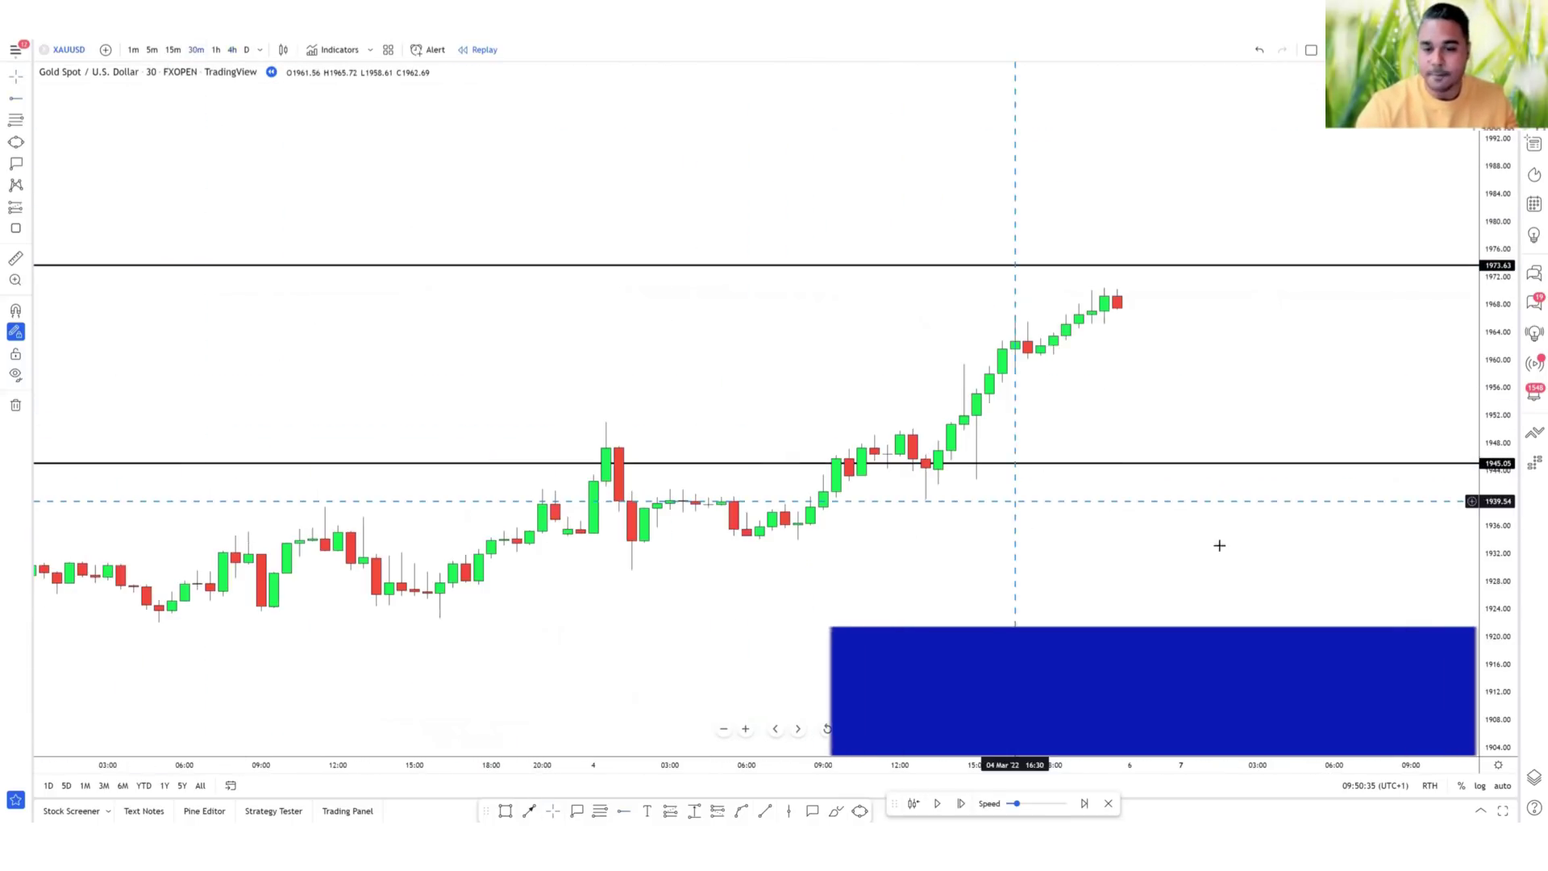
left_click(1534, 144)
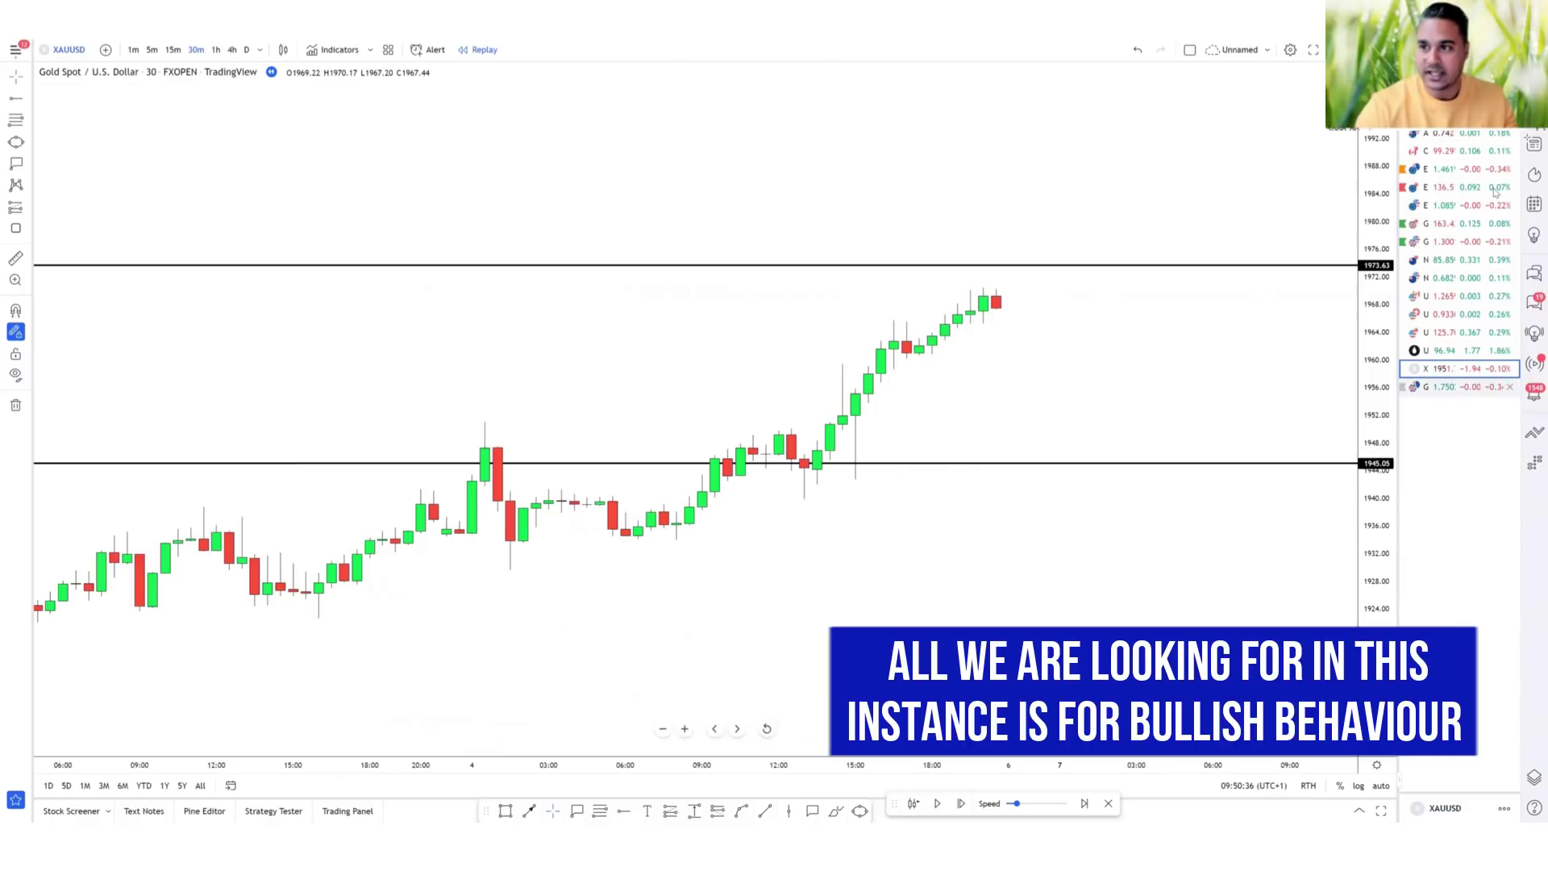
left_click(1534, 143)
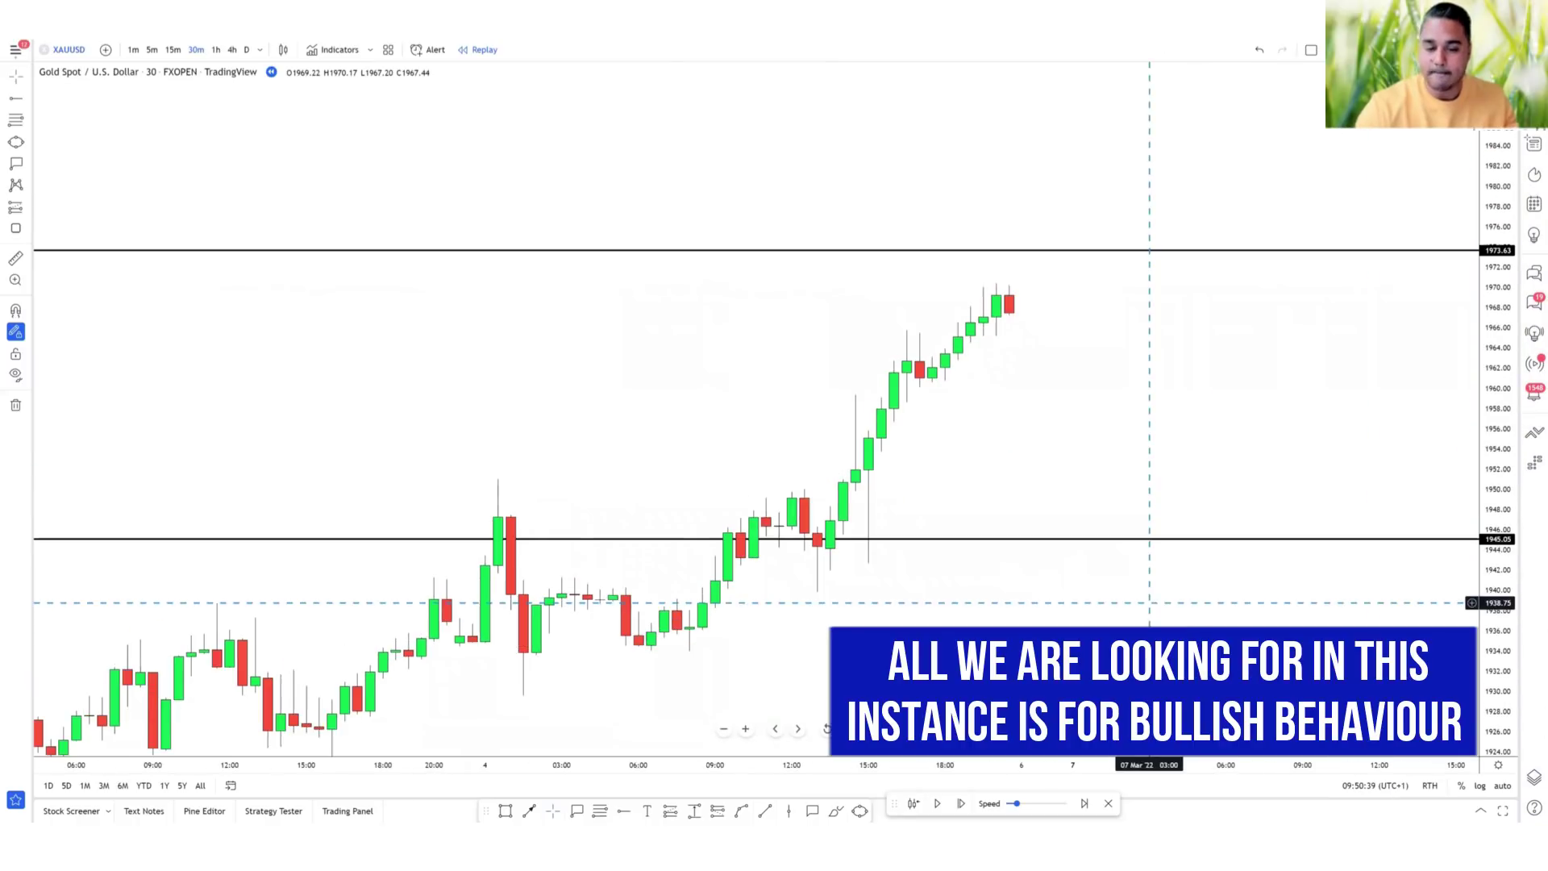
left_click(717, 811)
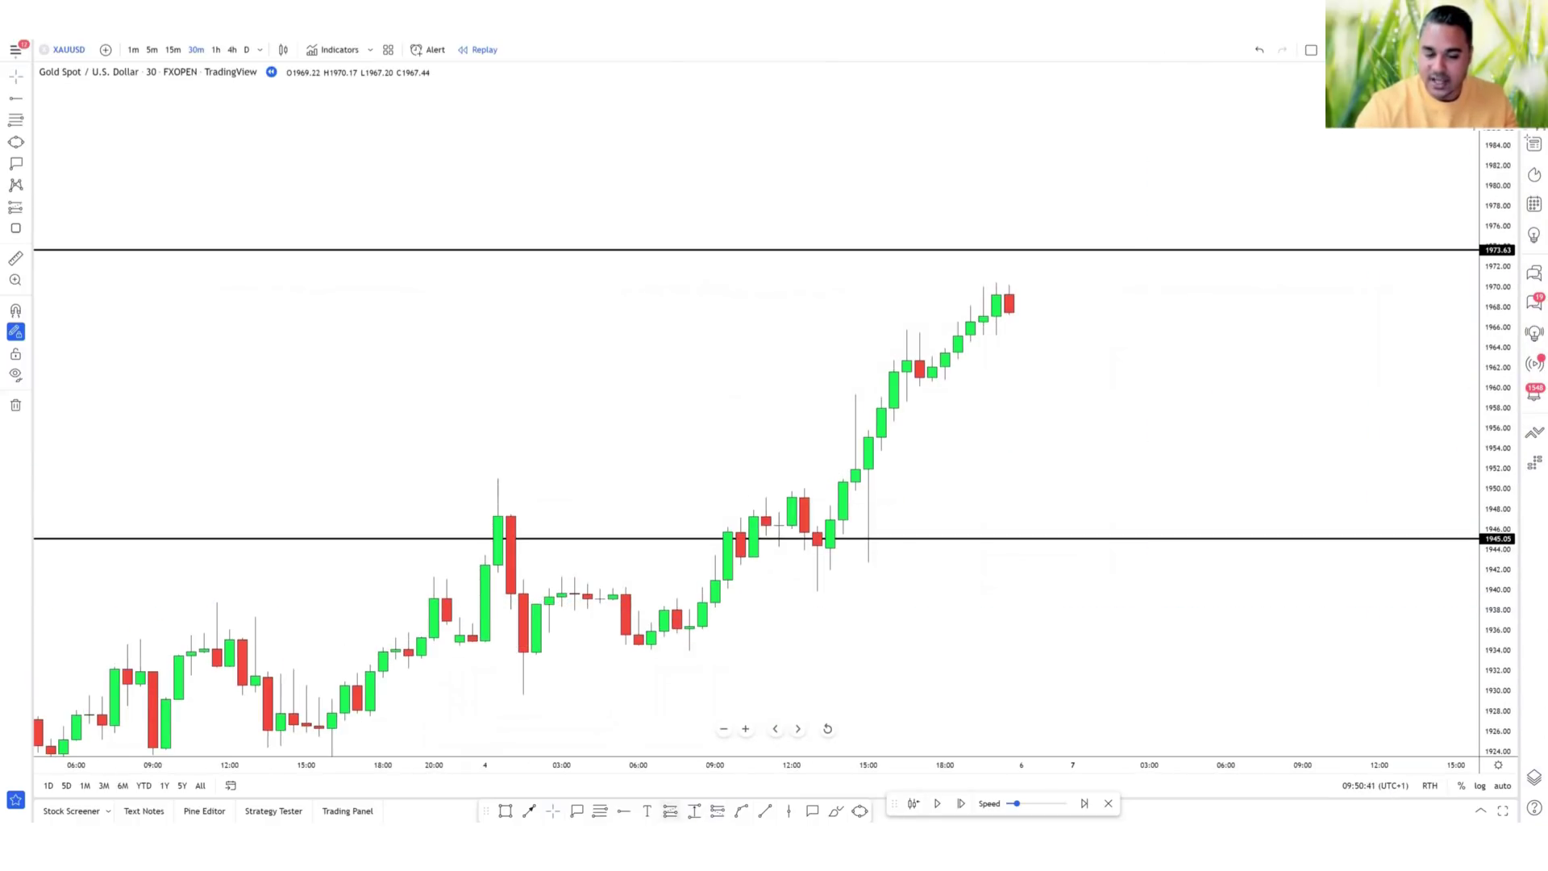
left_click(831, 525)
left_click(842, 477)
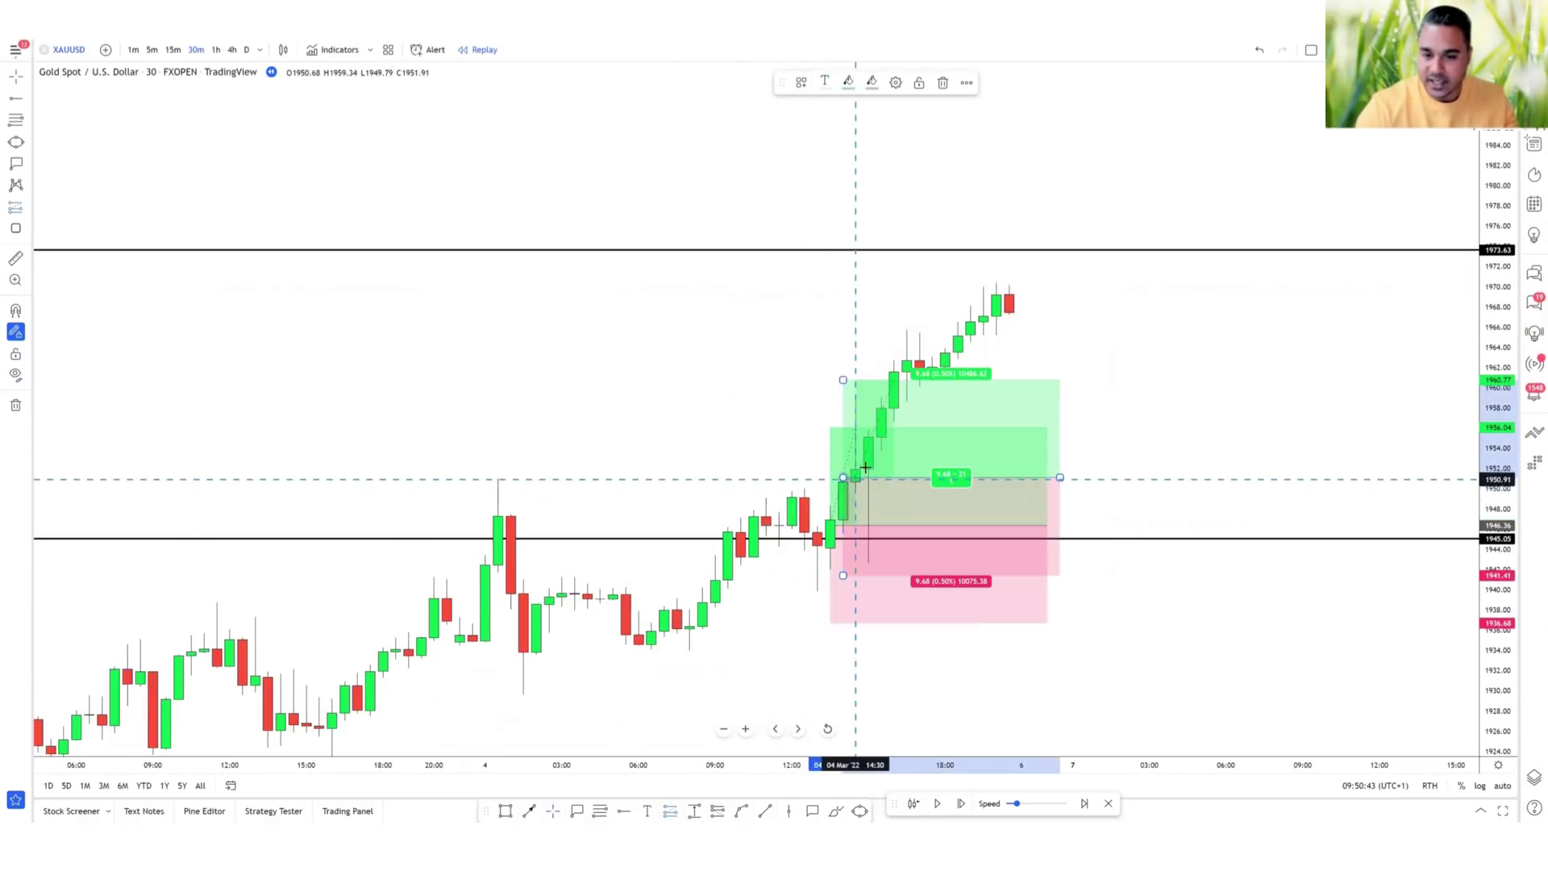
left_click(856, 463)
left_click(882, 436)
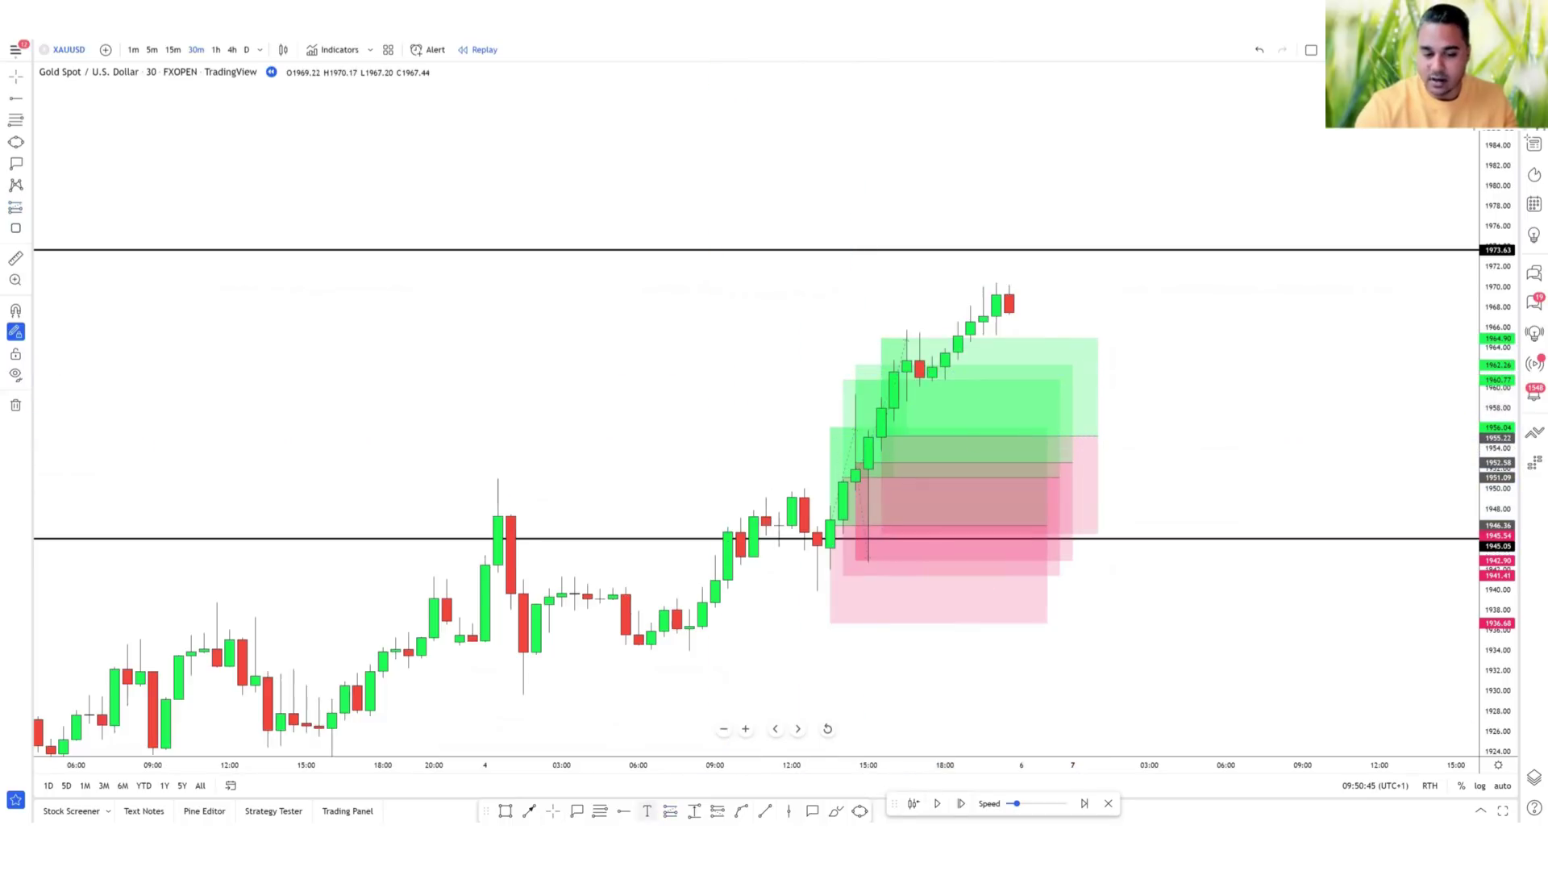
Draw a vertical arrow from about 1979.77 at 18:00 down to the 1973.63 ray.
left_click(529, 810)
left_click(944, 188)
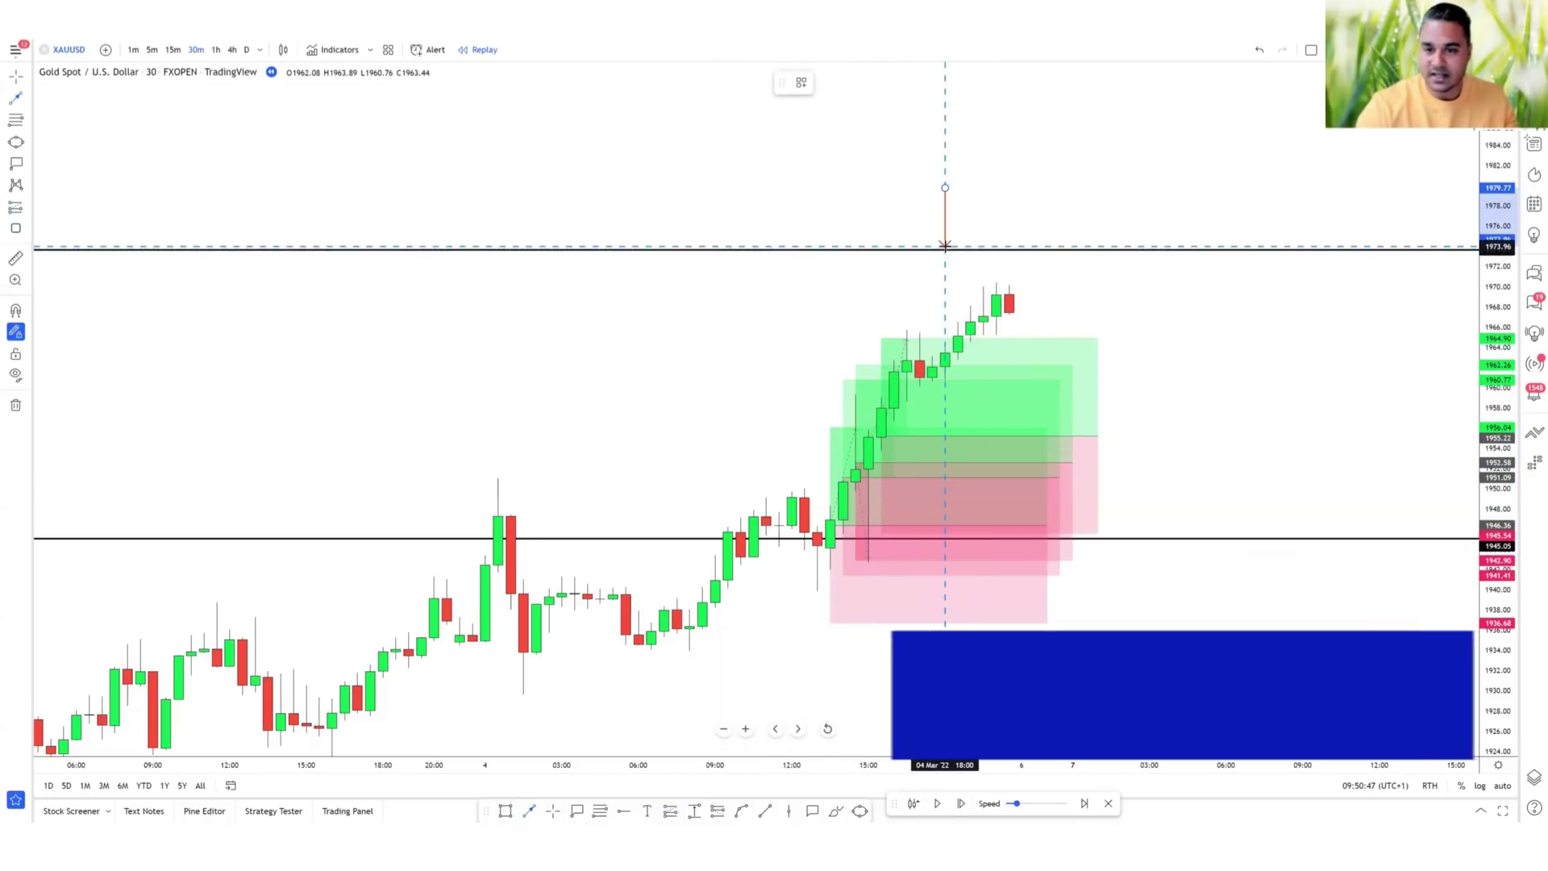
left_click(946, 250)
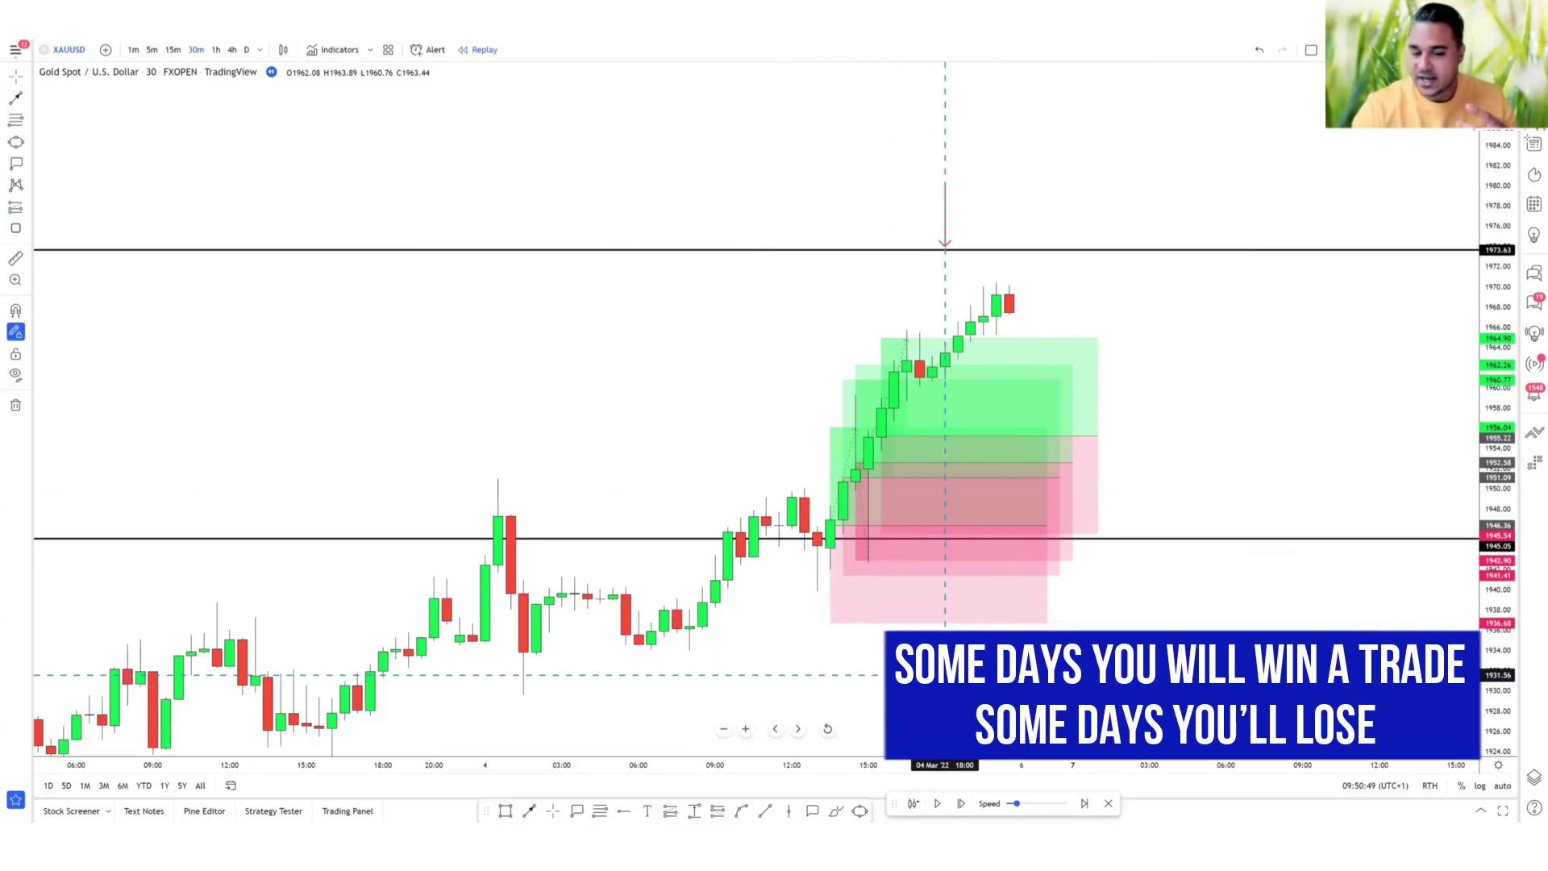
Remove all drawings from the 30-minute gold chart.
right_click(934, 652)
left_click(985, 767)
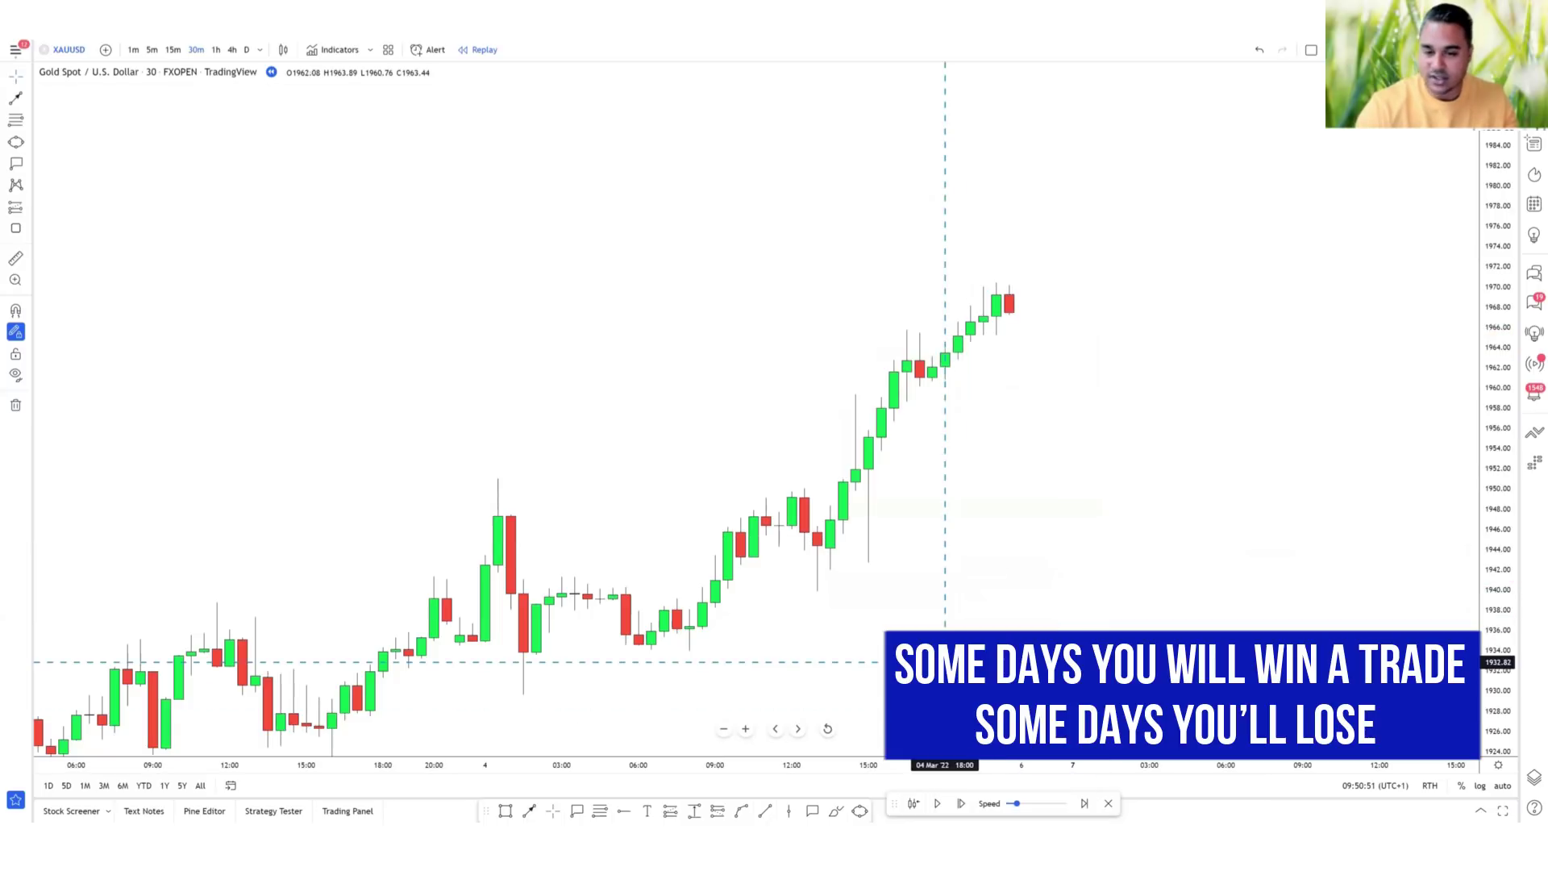
left_click_drag(937, 662, 921, 658)
left_click_drag(1501, 651, 1498, 586)
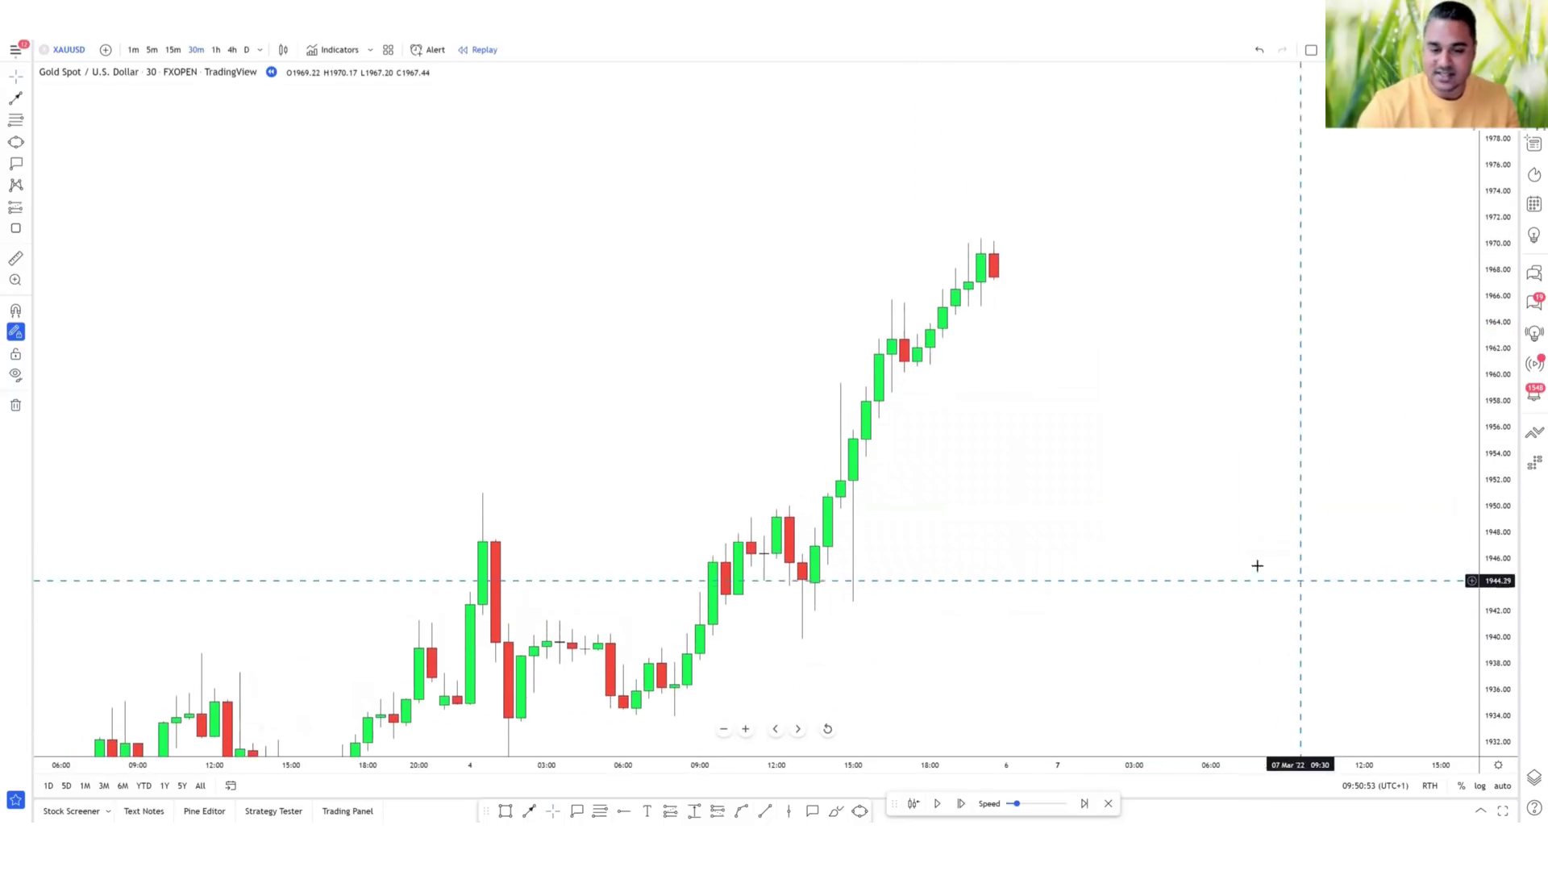
left_click_drag(1257, 569, 1238, 558)
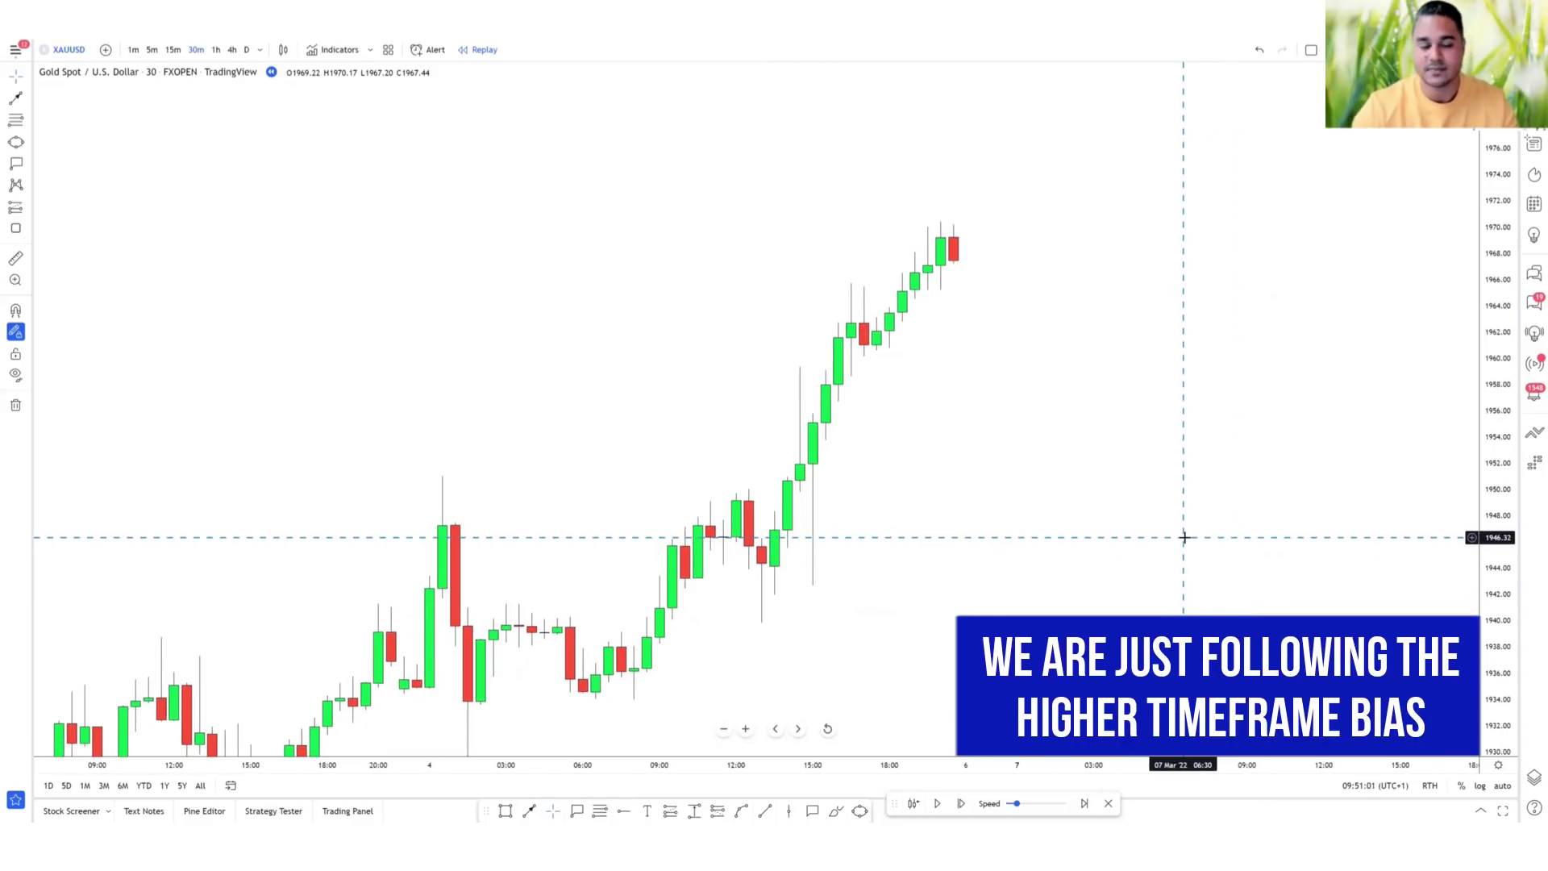
left_click_drag(1169, 517, 1137, 515)
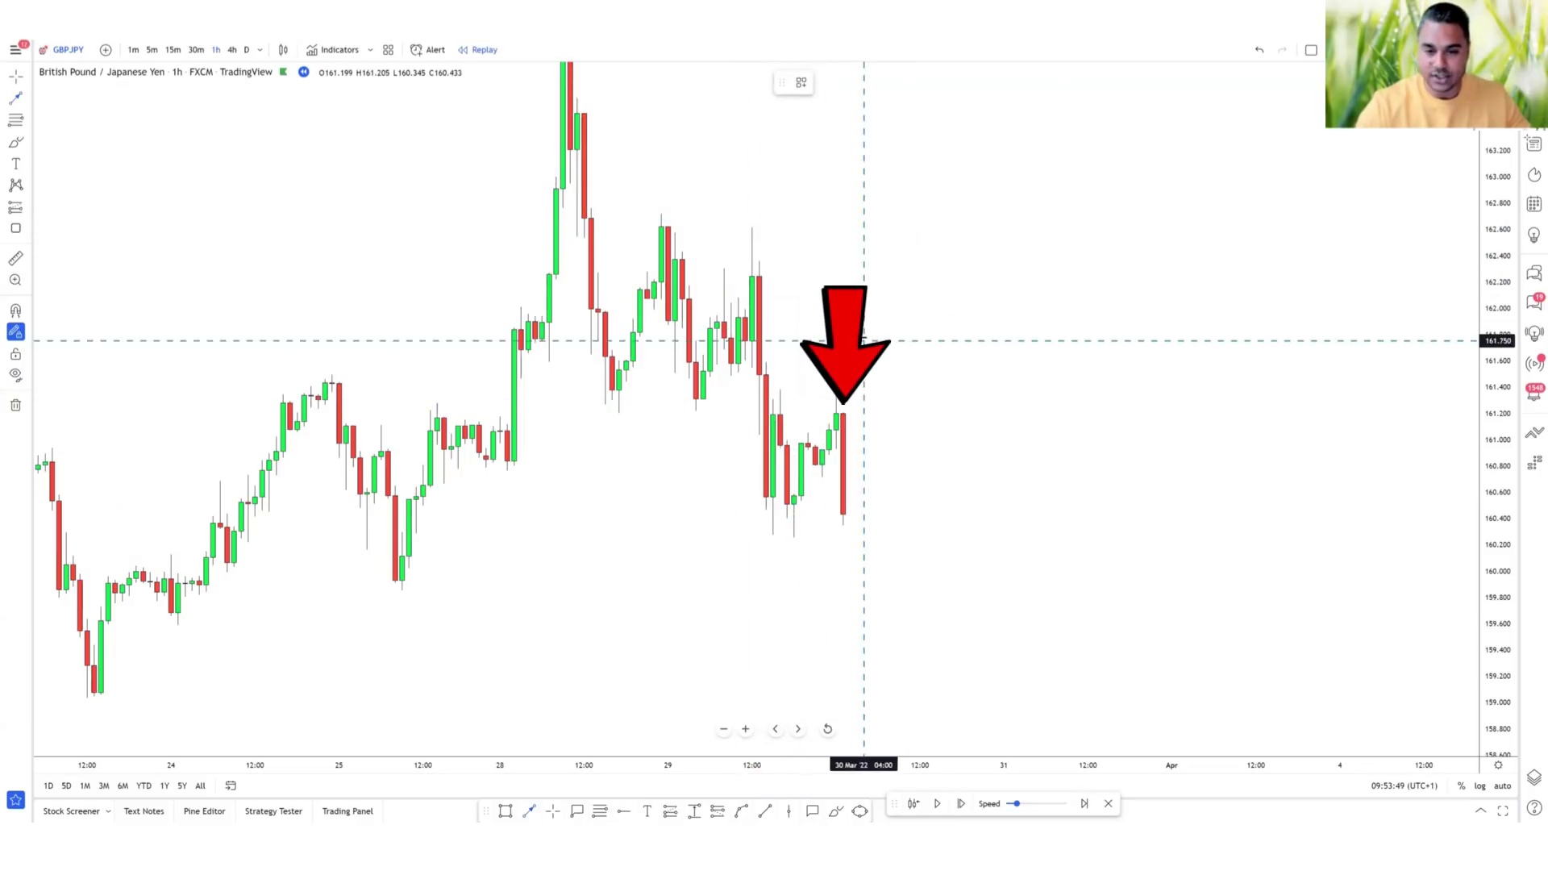
On the GBPJPY 1-hour chart, point an arrow down at the latest bearish candle and draw a horizontal ray at 161.221 from the 29 March candle.
left_click(843, 330)
left_click(843, 407)
left_click(926, 404)
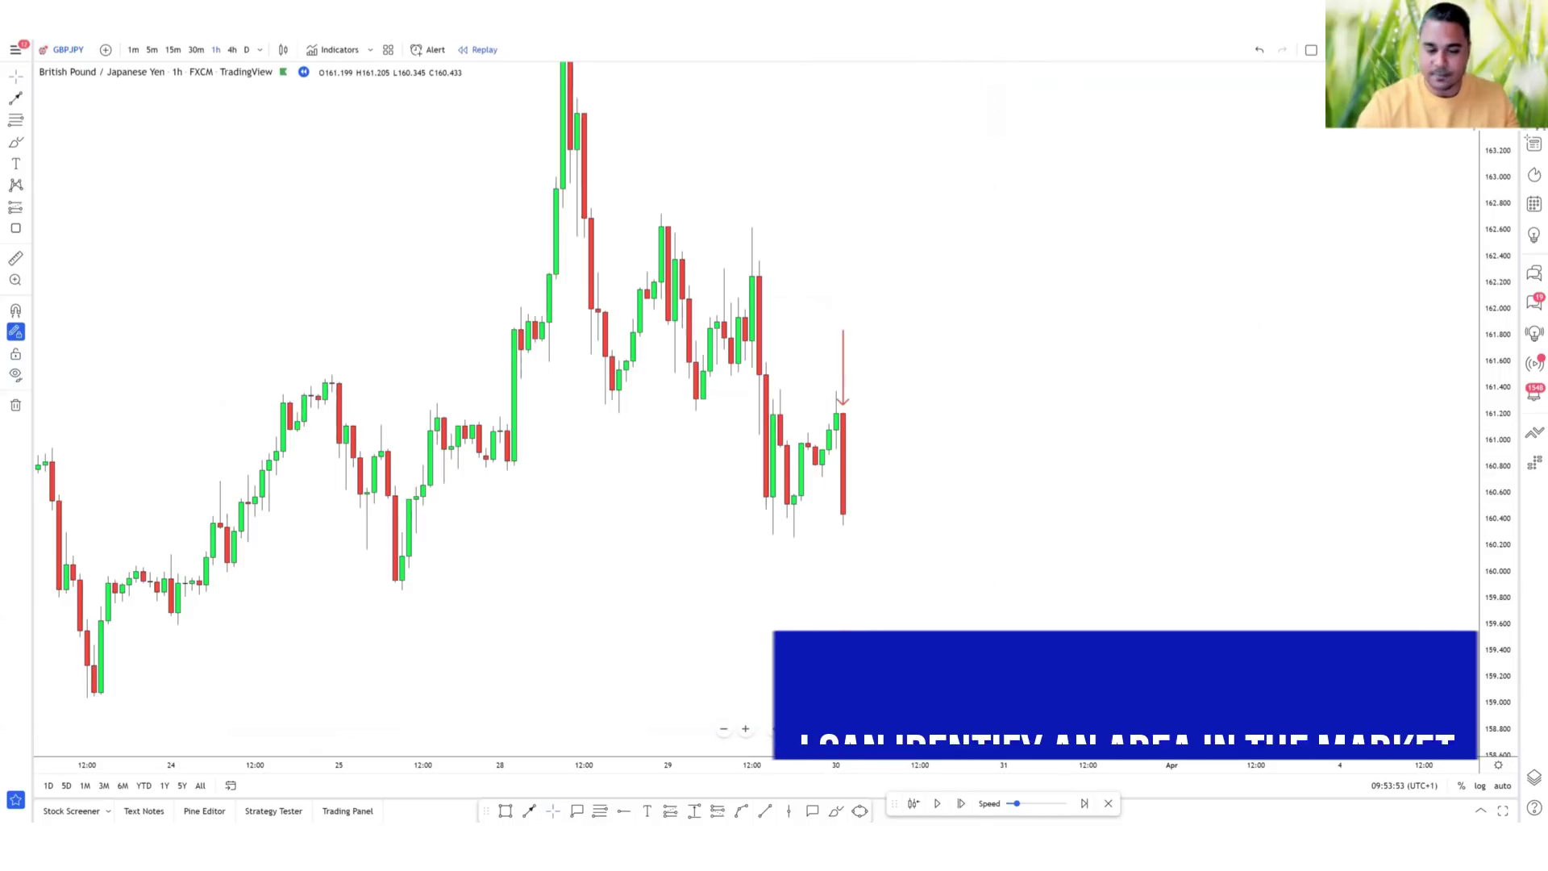
left_click(624, 810)
left_click(771, 411)
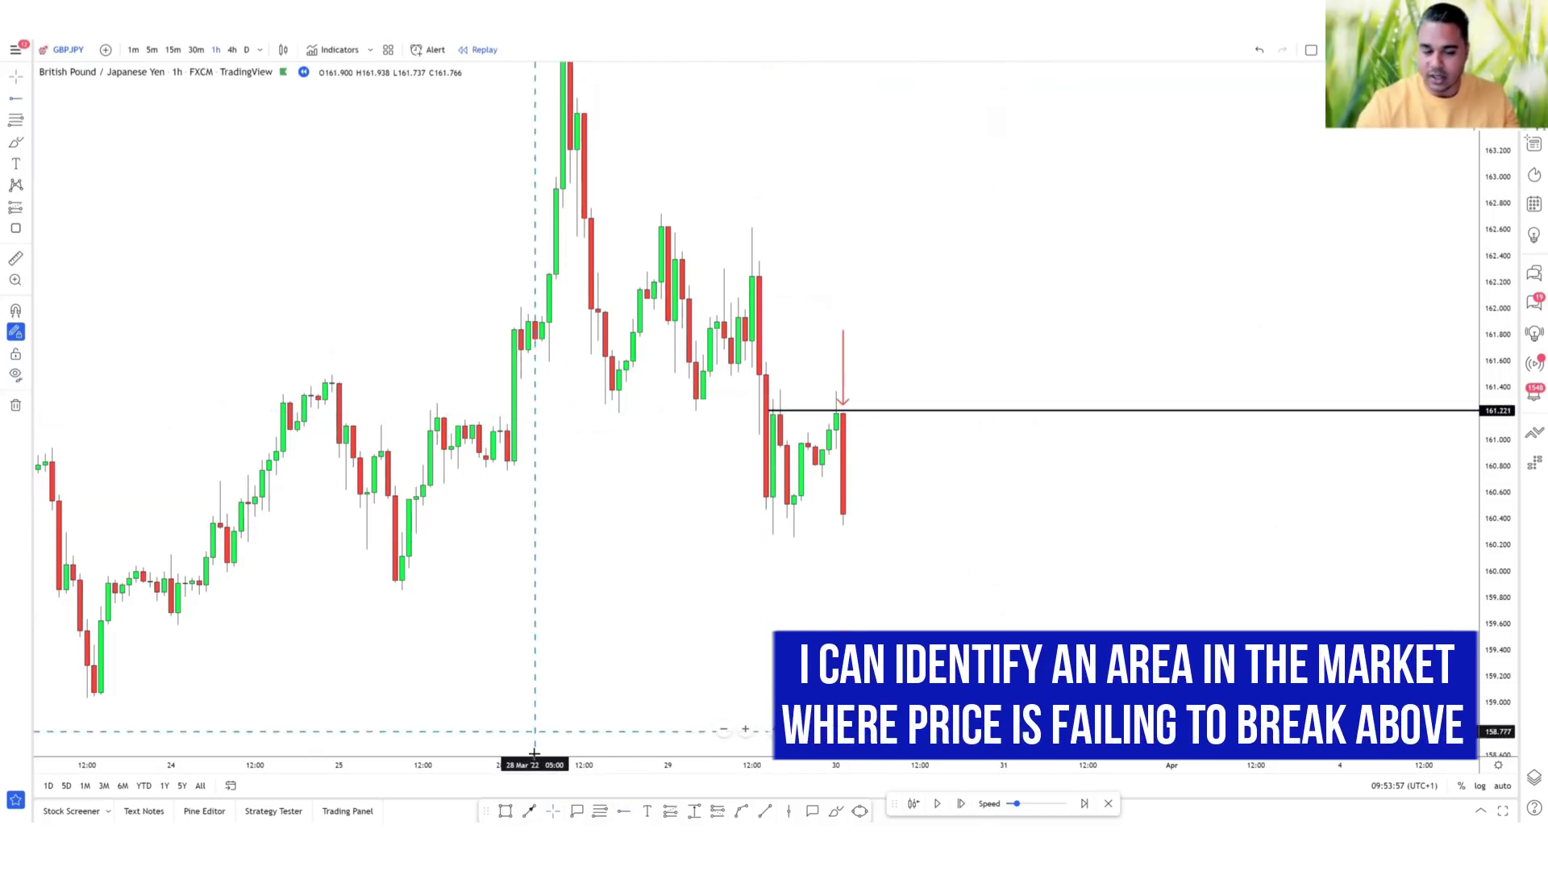
Point a sideways arrow at the body of the latest bearish 1-hour candle near 160.94.
key("alt+t")
left_click(927, 450)
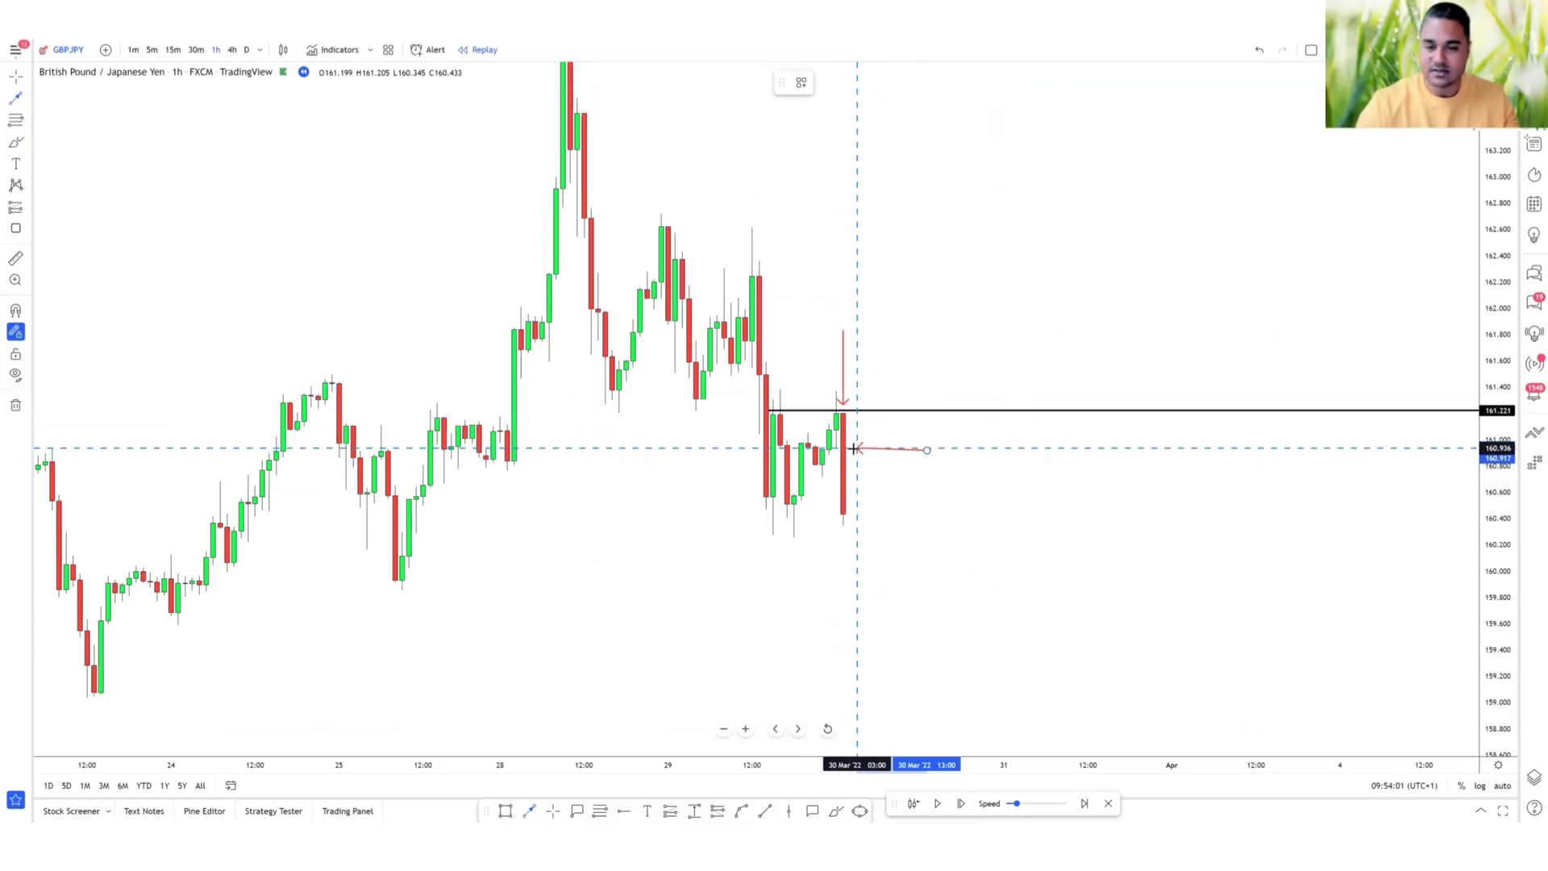
left_click(853, 449)
Trace the bearish swing structure with four connected arrows: down to 161.3, up to 162.165, down to 160.5 and up to the 161.221 ray.
left_click(646, 250)
left_click(689, 394)
left_click(690, 393)
left_click(745, 287)
left_click(744, 287)
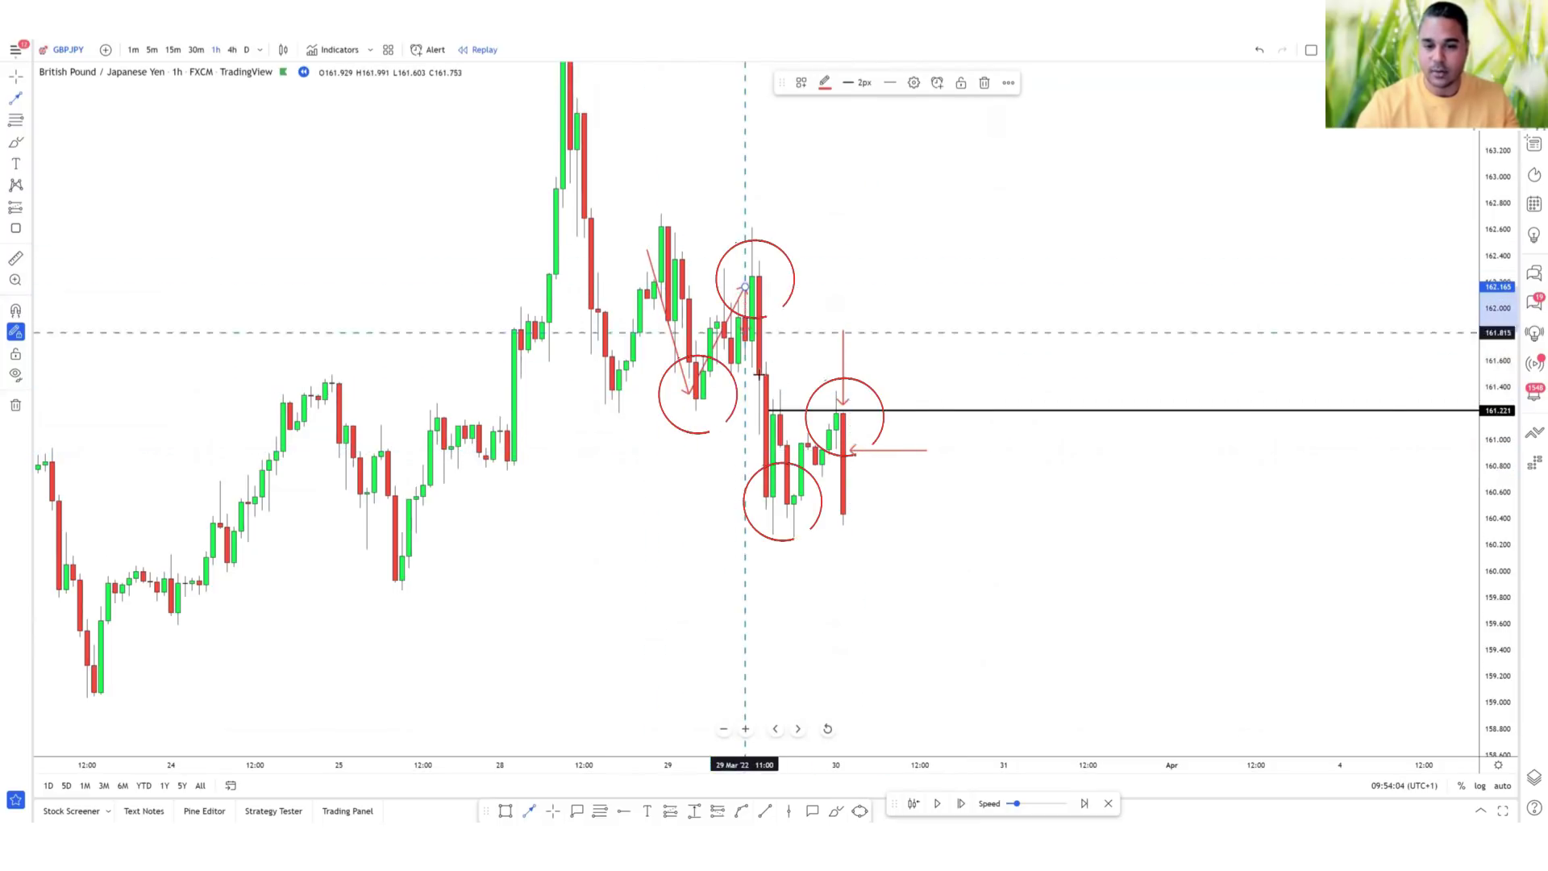
left_click(781, 501)
left_click(780, 502)
left_click(835, 415)
key("Escape")
Draw horizontal rays at the problem areas below price: 160.494, 159.914 from the 25 March low, and 159.693 from the 24 March low.
left_click(624, 810)
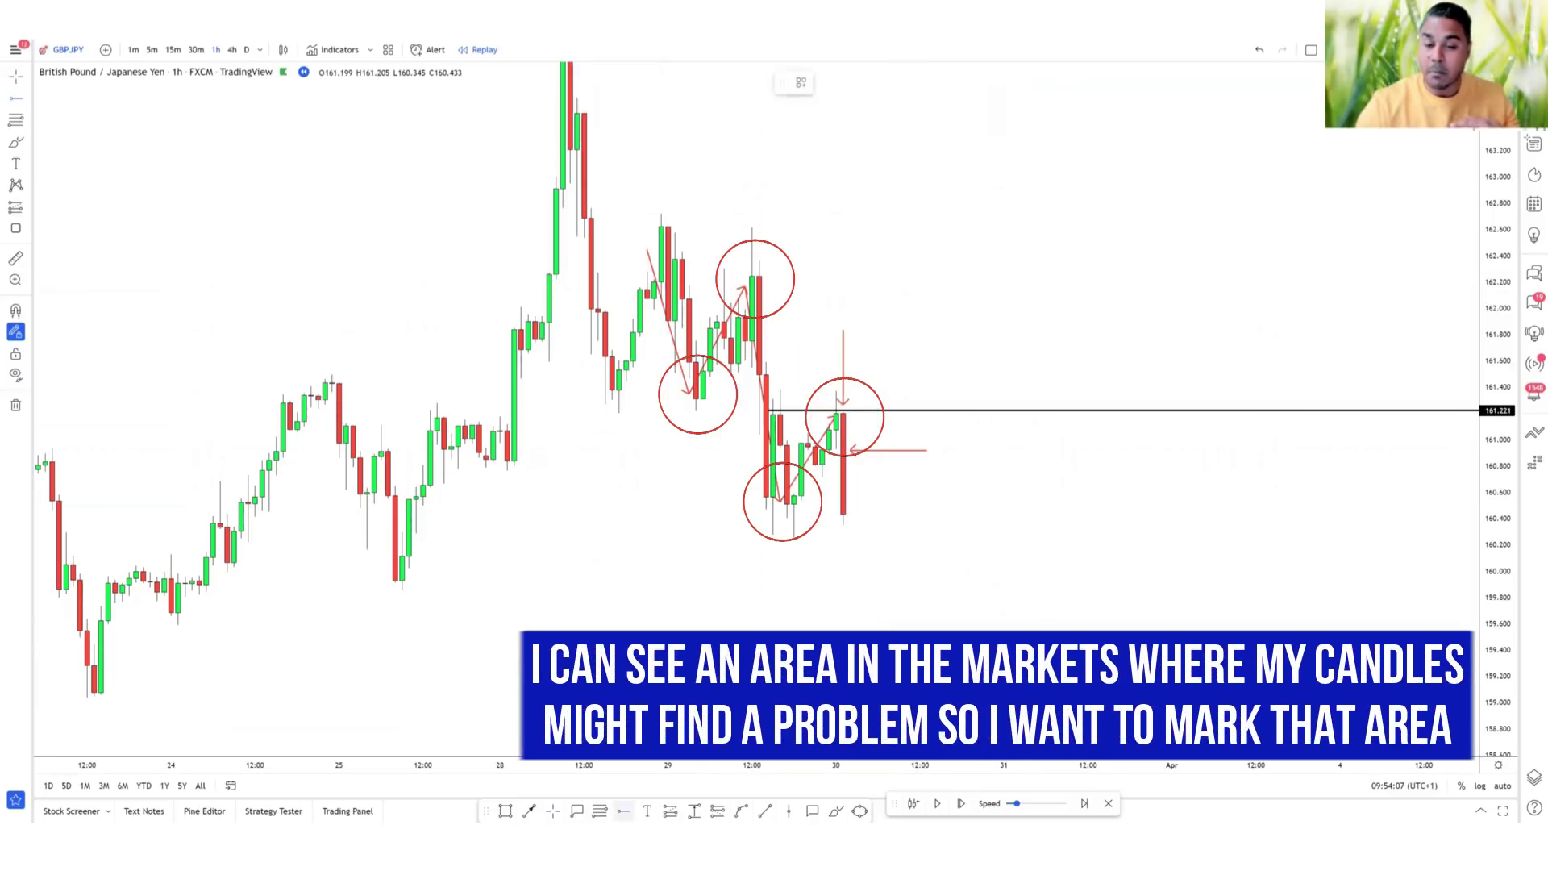
left_click(758, 506)
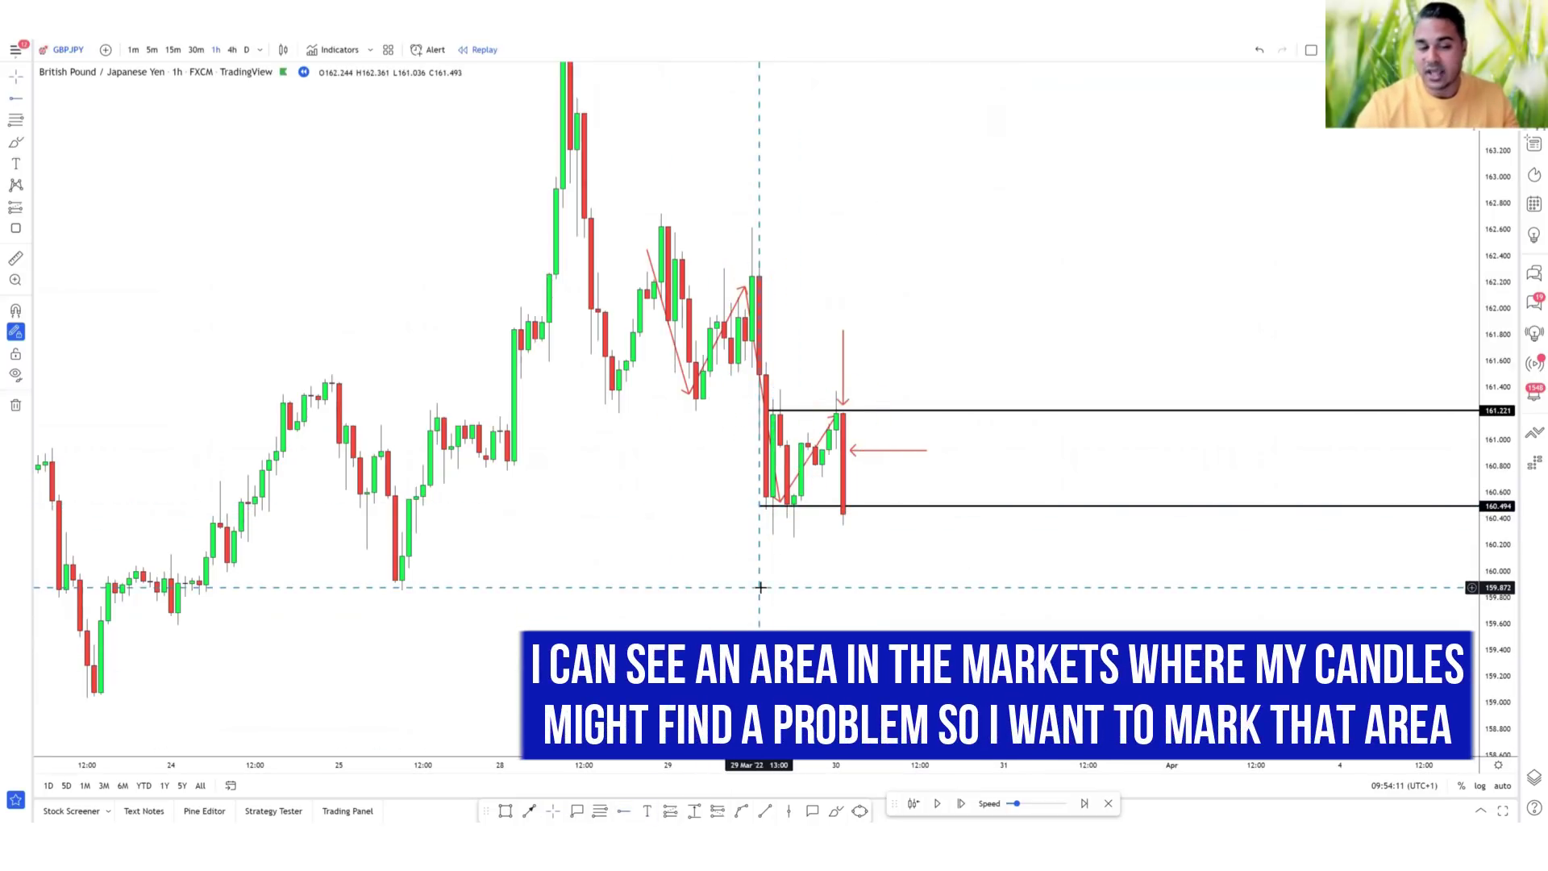
left_click(400, 581)
left_click(175, 611)
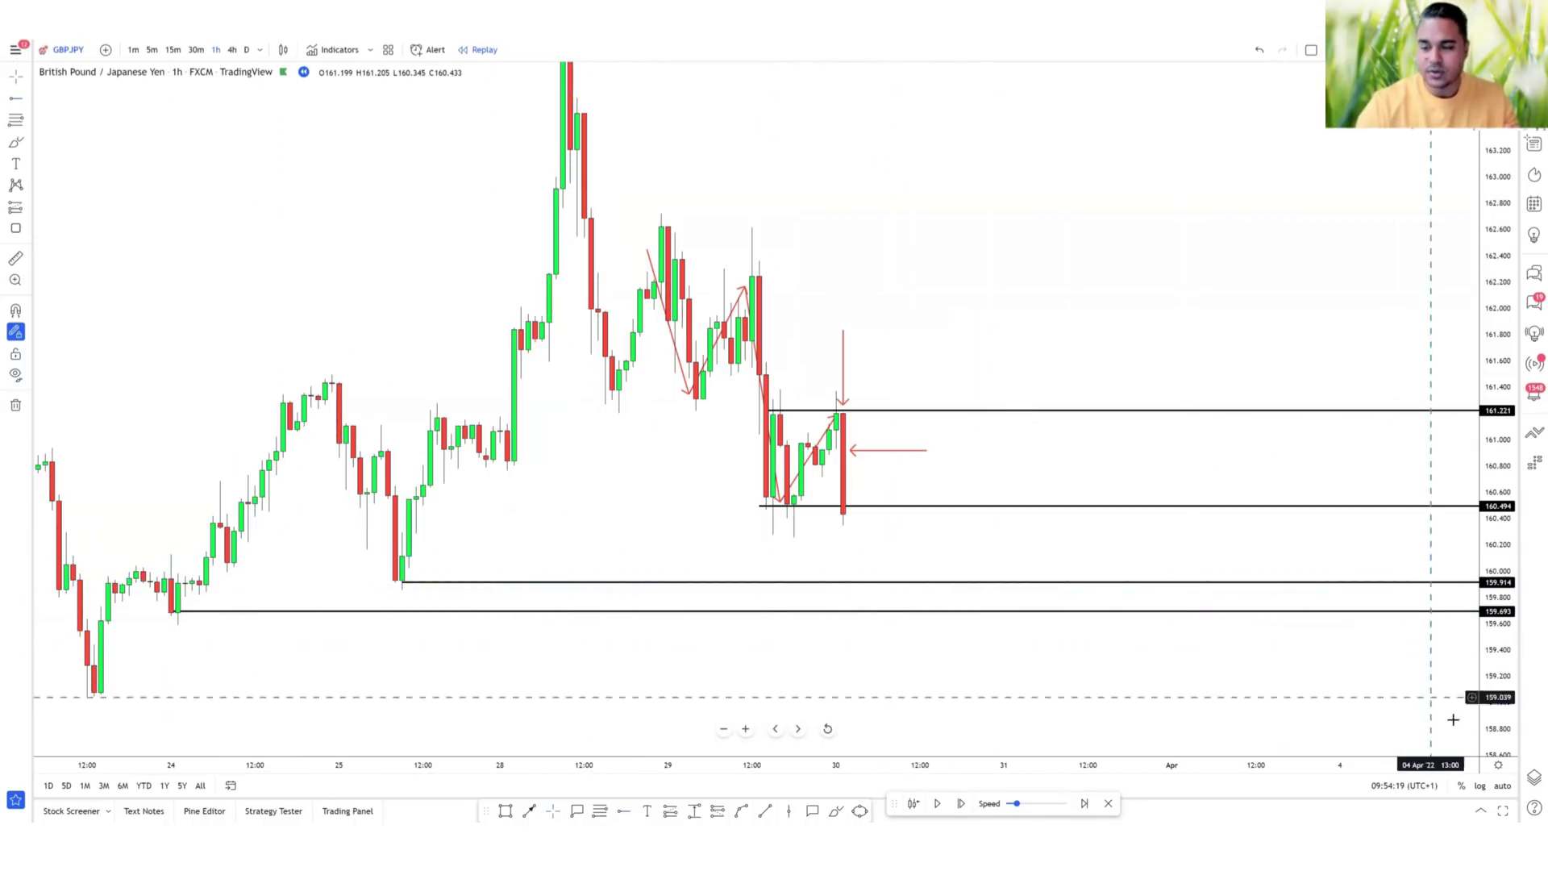
On the 5-minute chart, draw a rising trend line under the lows from about 160.274 on the evening of 29 March to beyond the break.
left_click_drag(1470, 667, 1483, 587)
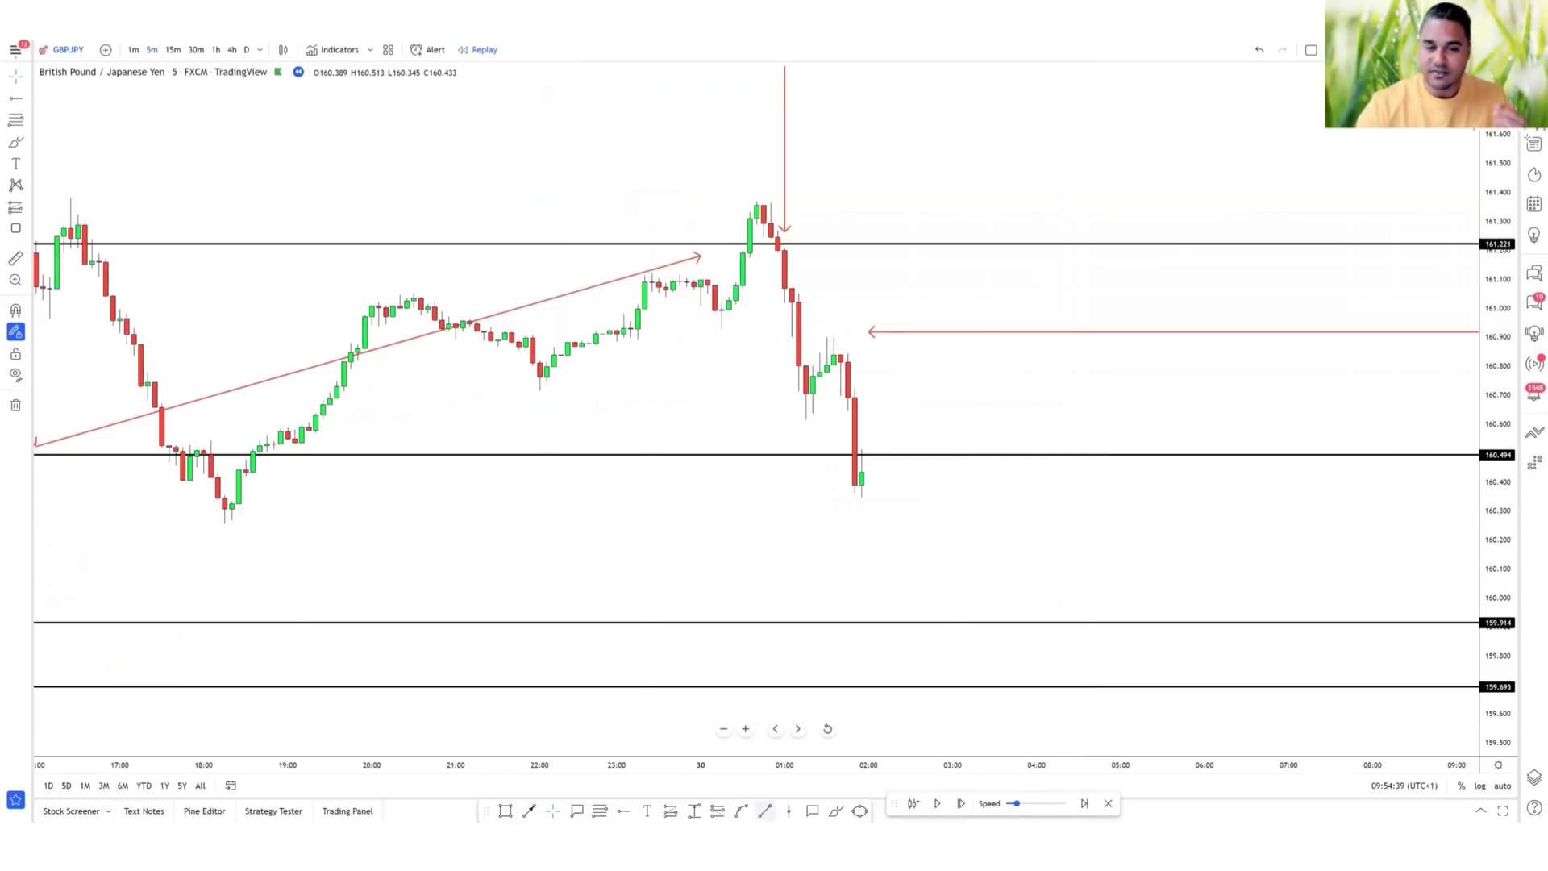
left_click(247, 506)
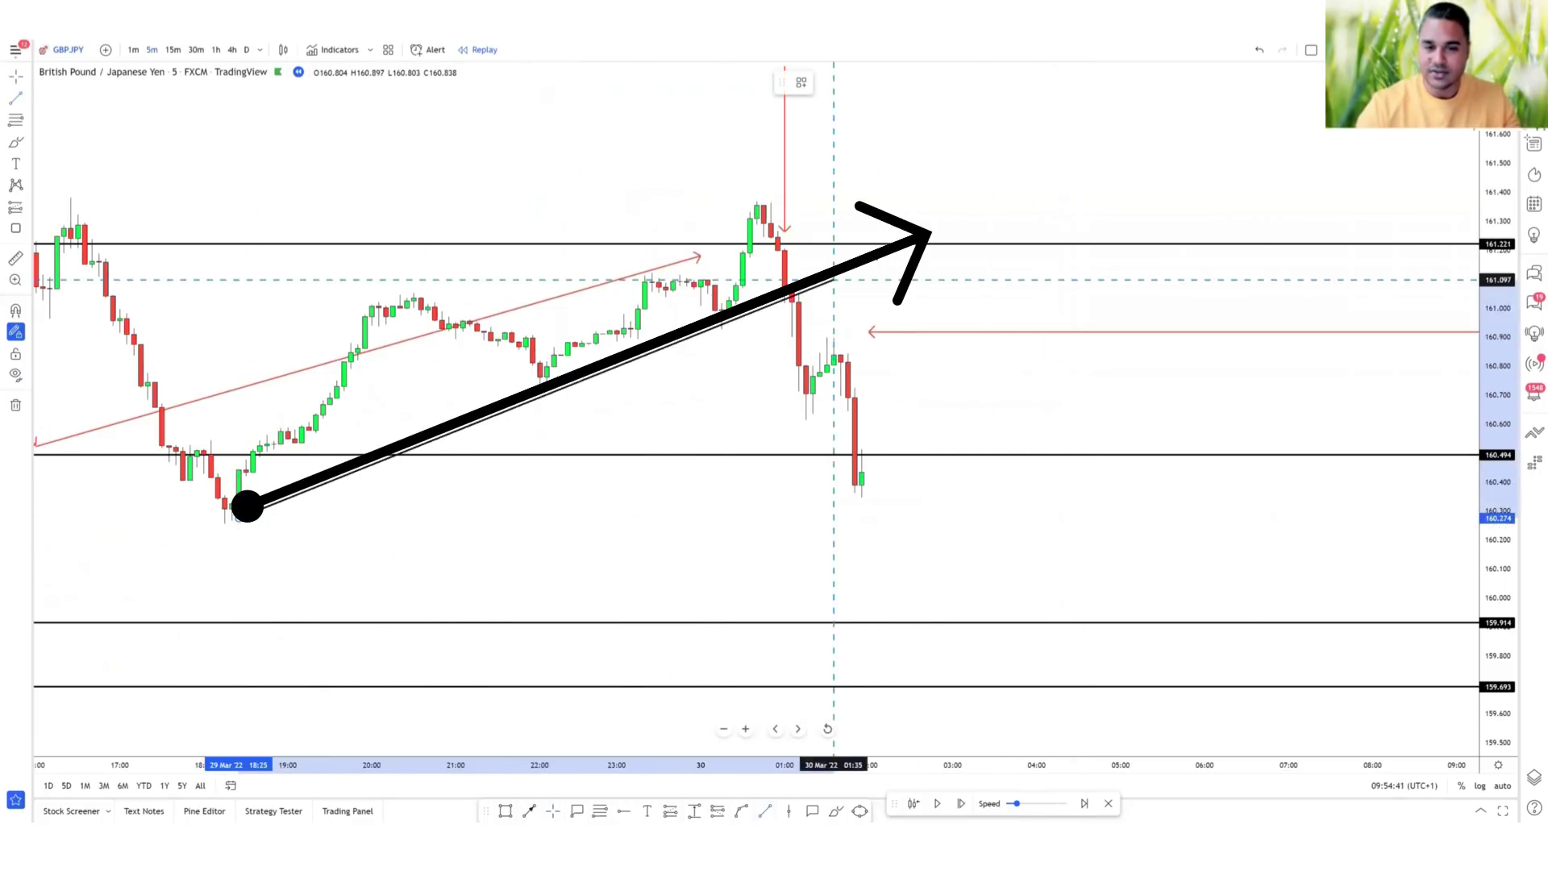
left_click(891, 254)
left_click(756, 491)
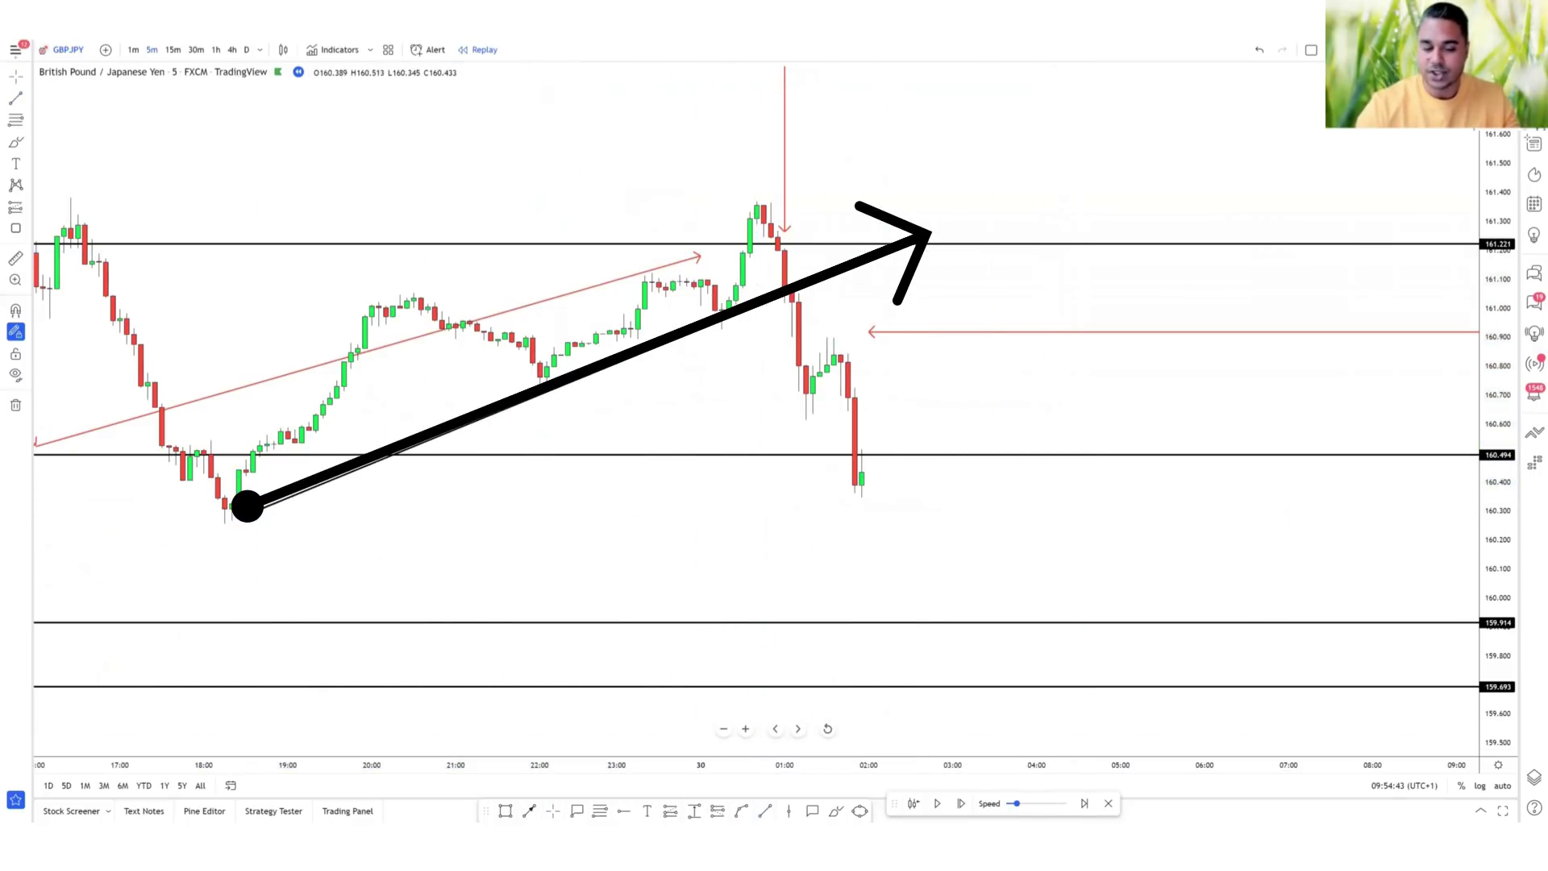
Mark the two broken support zones with rectangles, one near 160.98 from the midnight low and one near 160.75 to 160.80 from the 22:00 low.
left_click(506, 811)
left_click(708, 313)
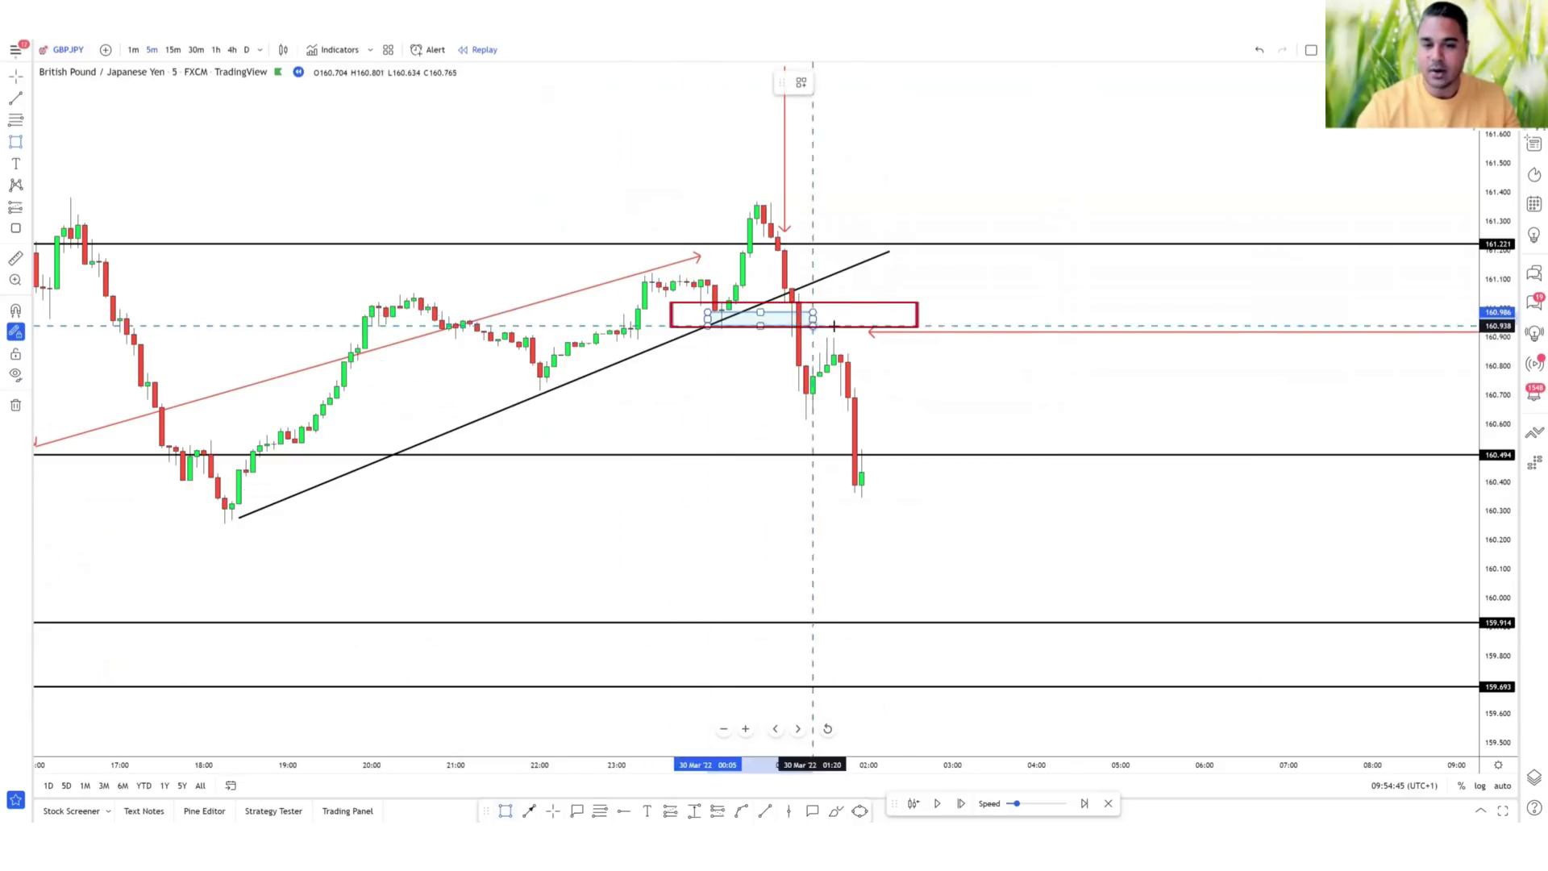
left_click(883, 317)
left_click(533, 380)
left_click(904, 366)
left_click(948, 397)
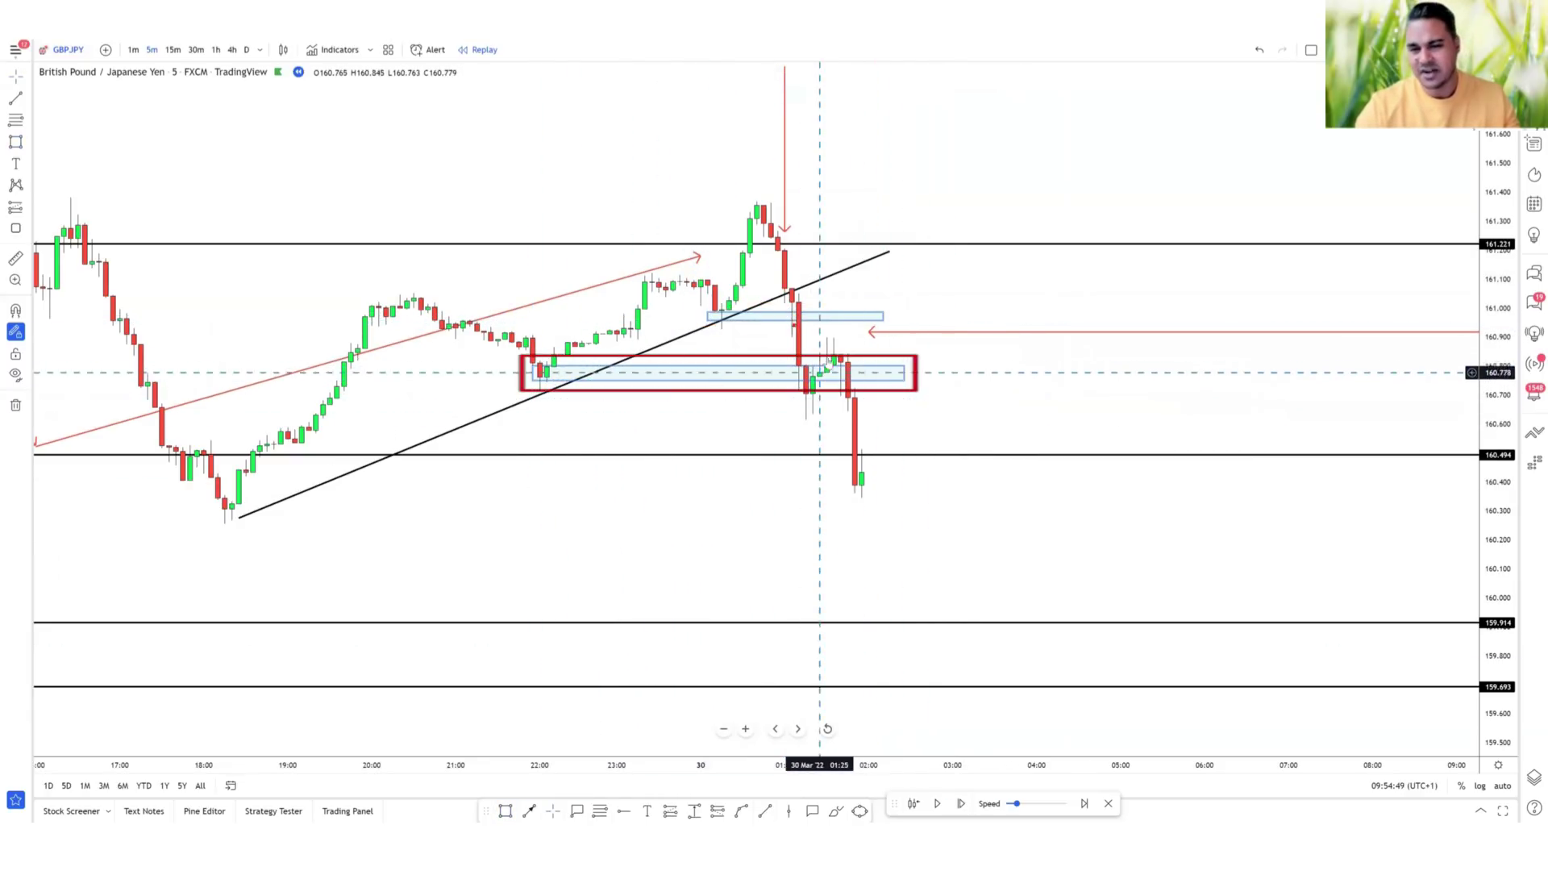
Draw an arrow from about 160.737 at 03:30 to the bearish candle near 160.598 at 01:55.
left_click_drag(1495, 570, 1495, 499)
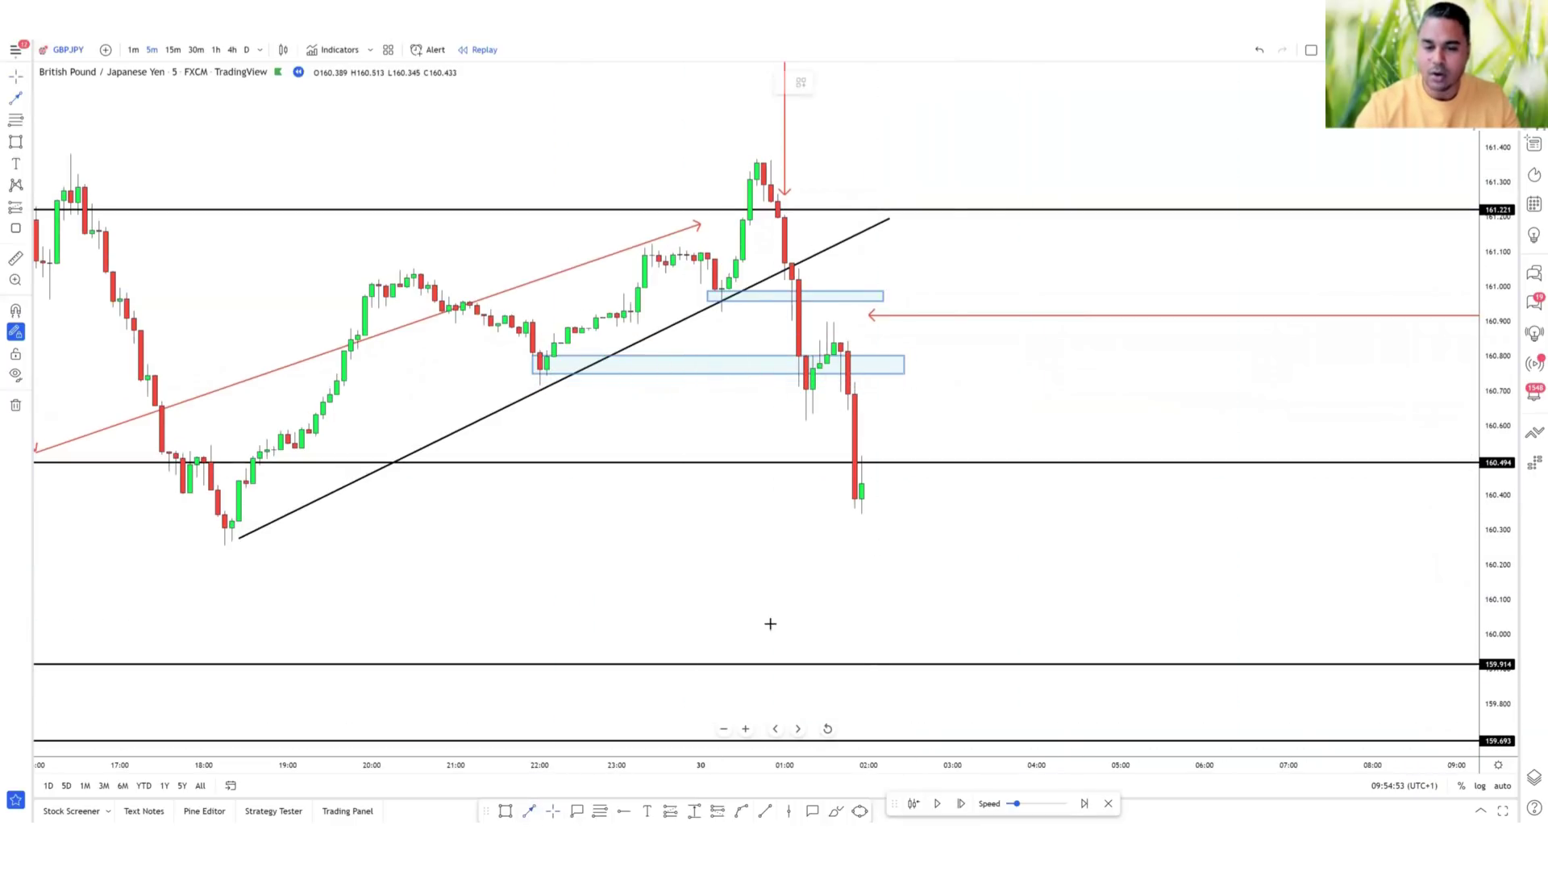
left_click(995, 377)
left_click(857, 427)
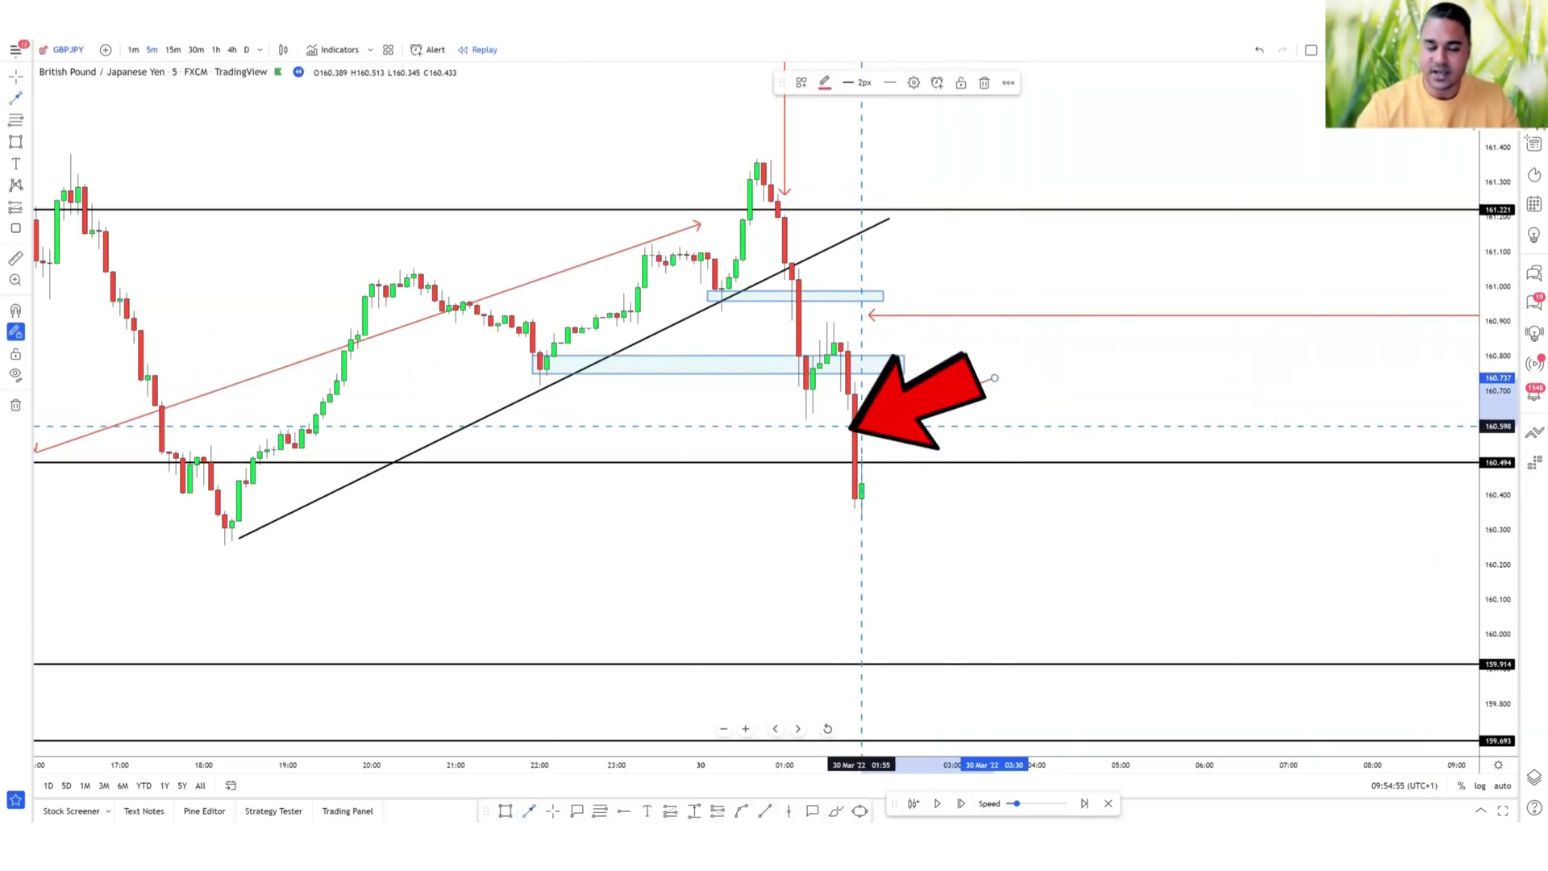
key("Escape")
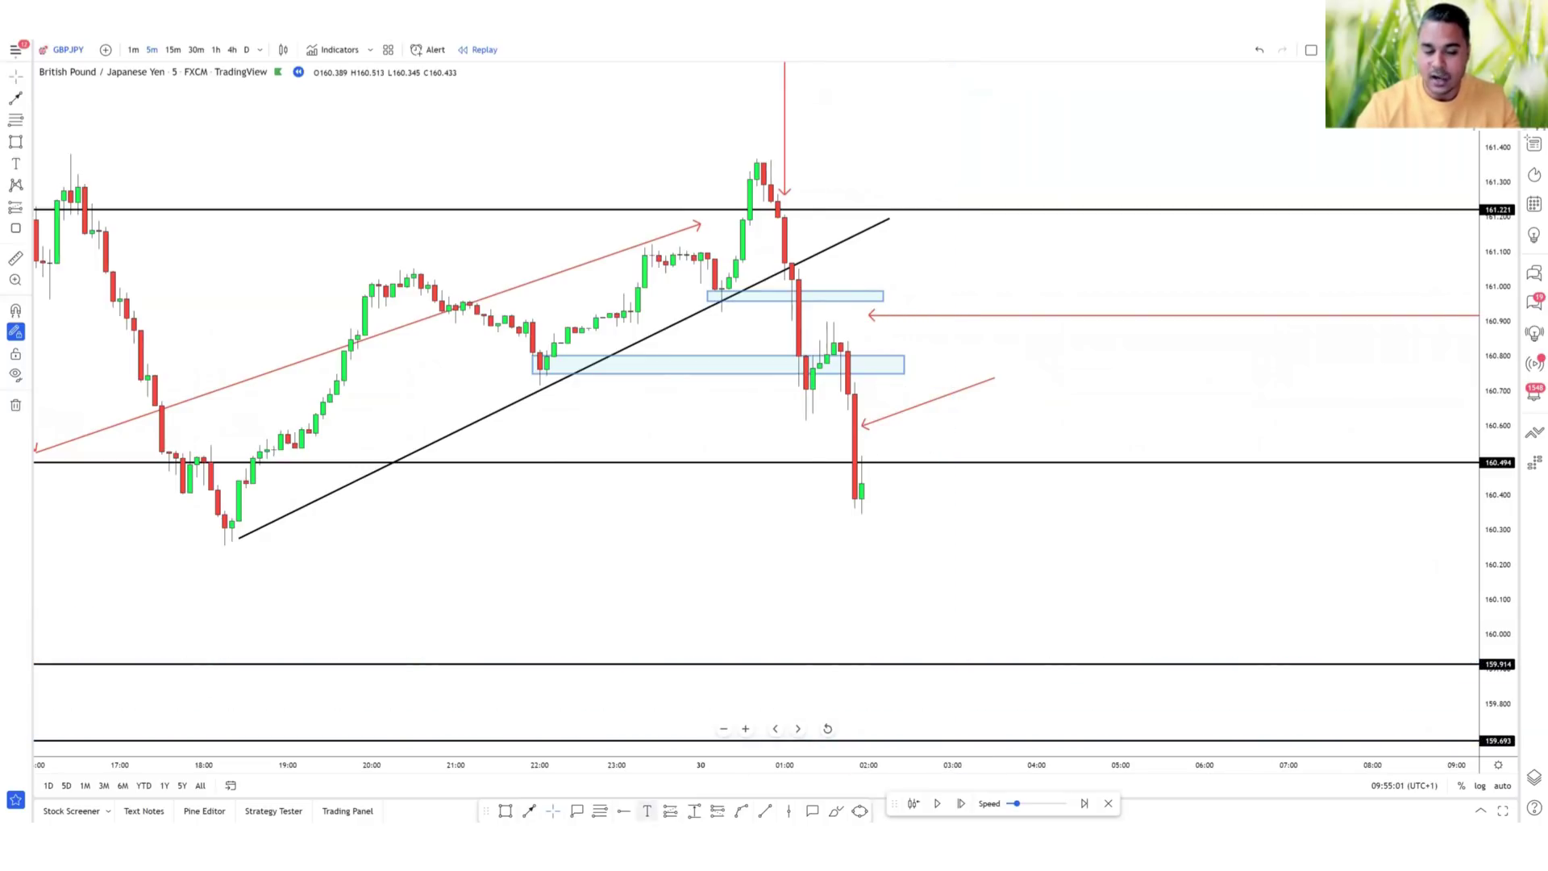
Try a horizontal ray at 160.299 from the 29 March evening low and undo it.
left_click(234, 530)
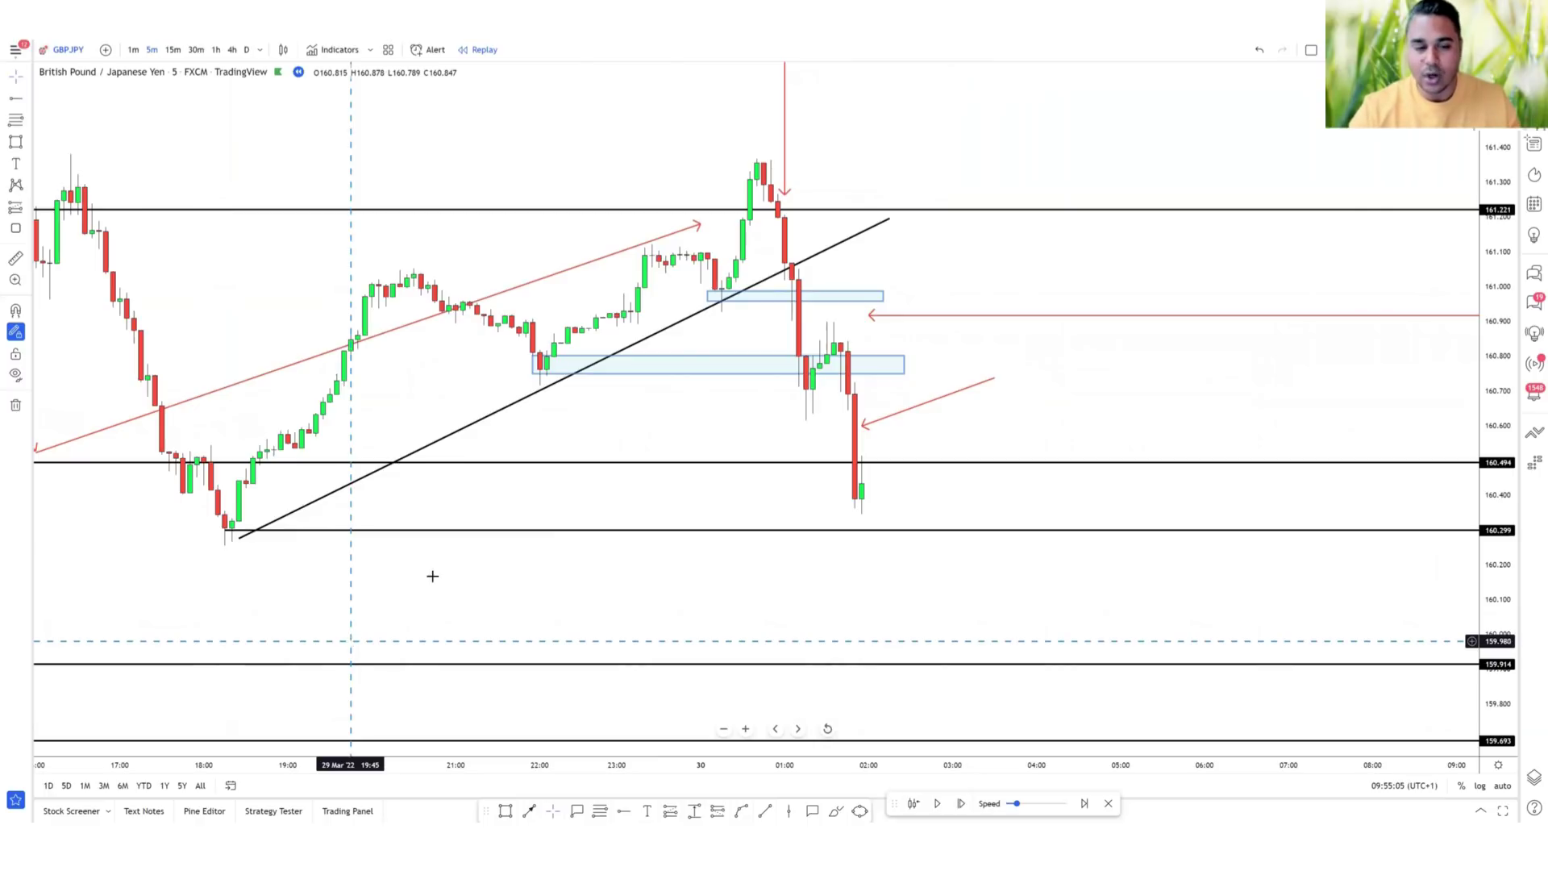
left_click(1259, 52)
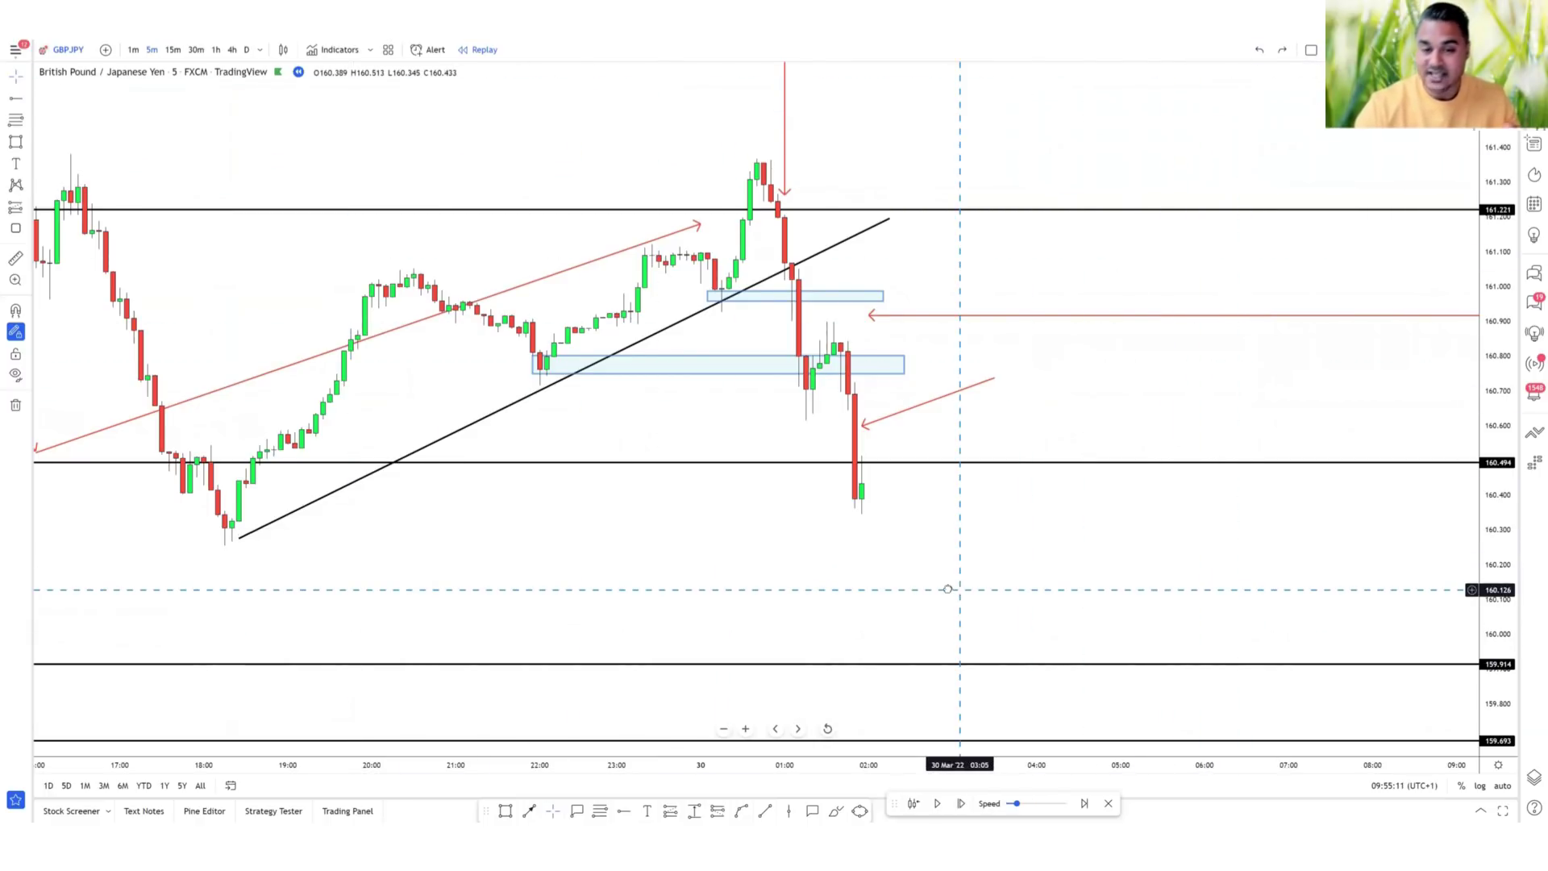
Advance the GBPJPY bar replay by five 5-minute candles.
left_click_drag(948, 588, 941, 588)
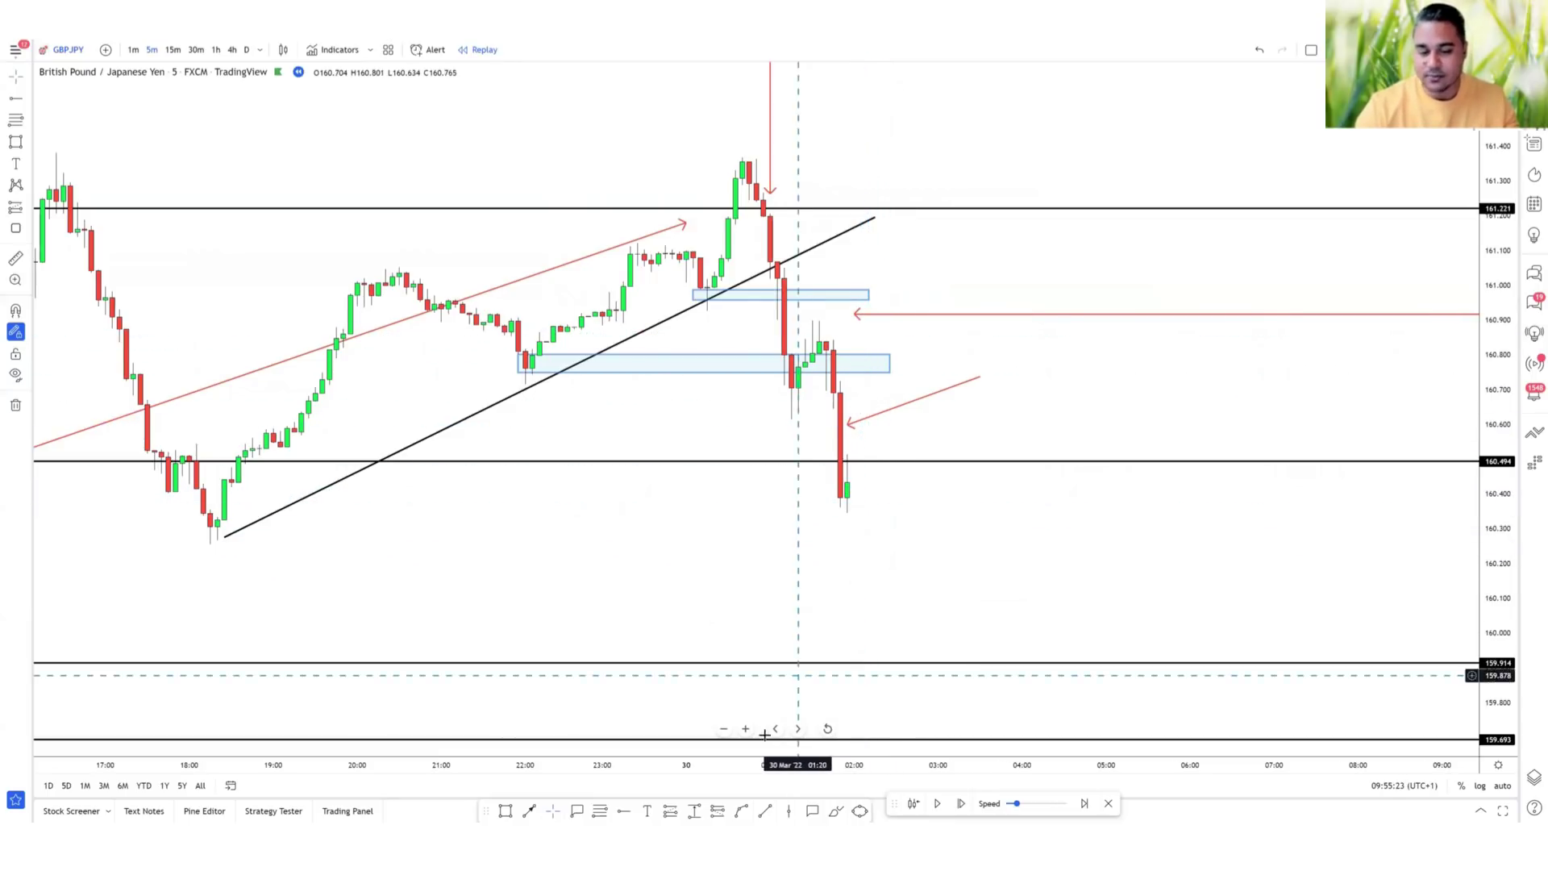
left_click(960, 803)
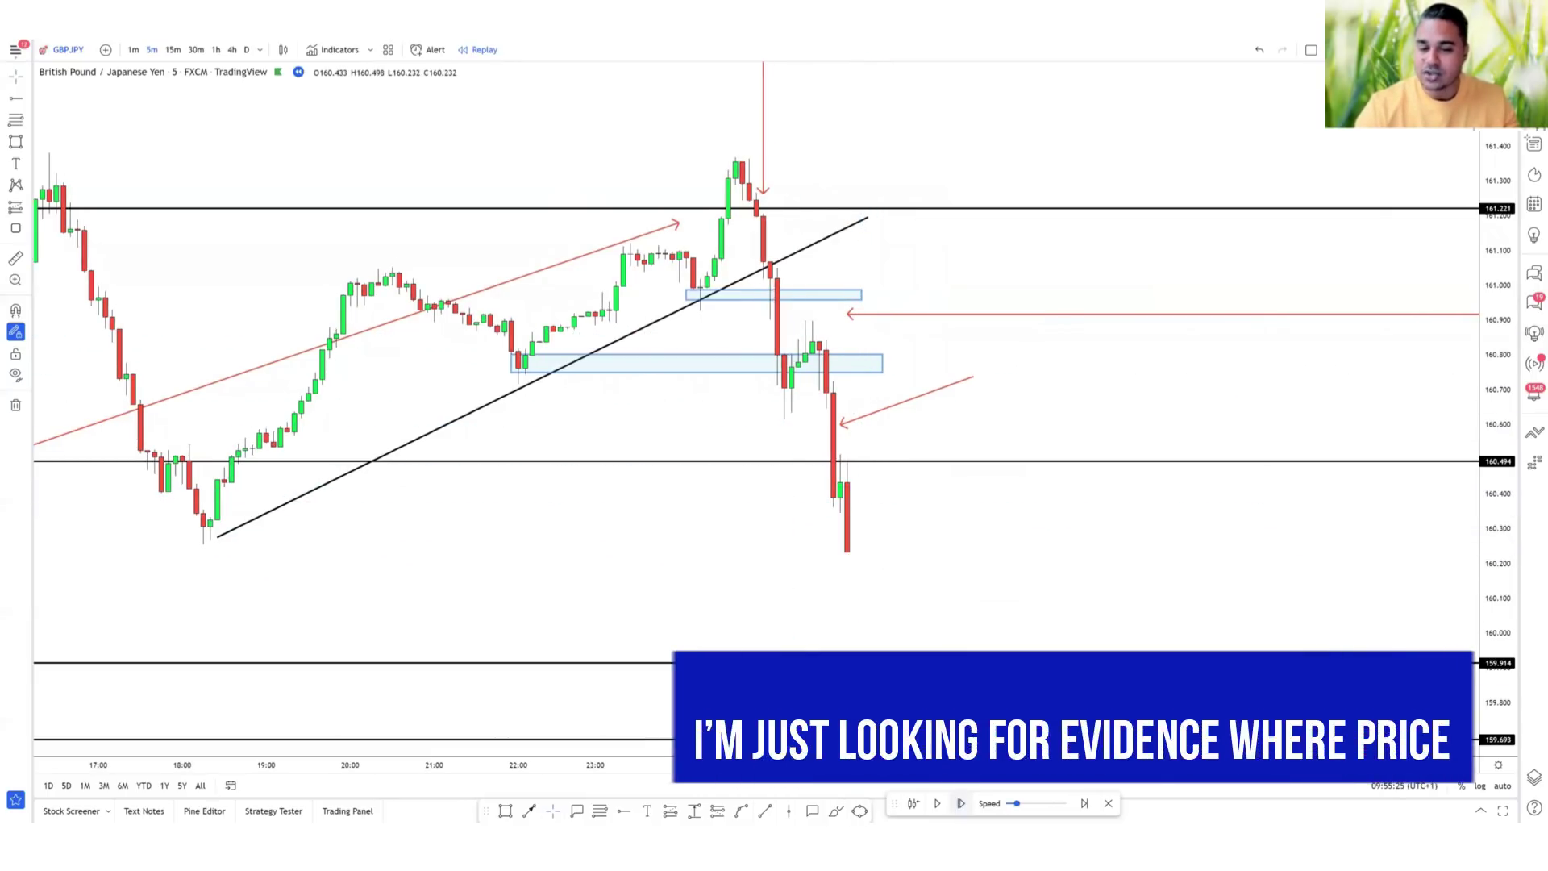
left_click(960, 803)
left_click(961, 803)
left_click(960, 803)
left_click(960, 803)
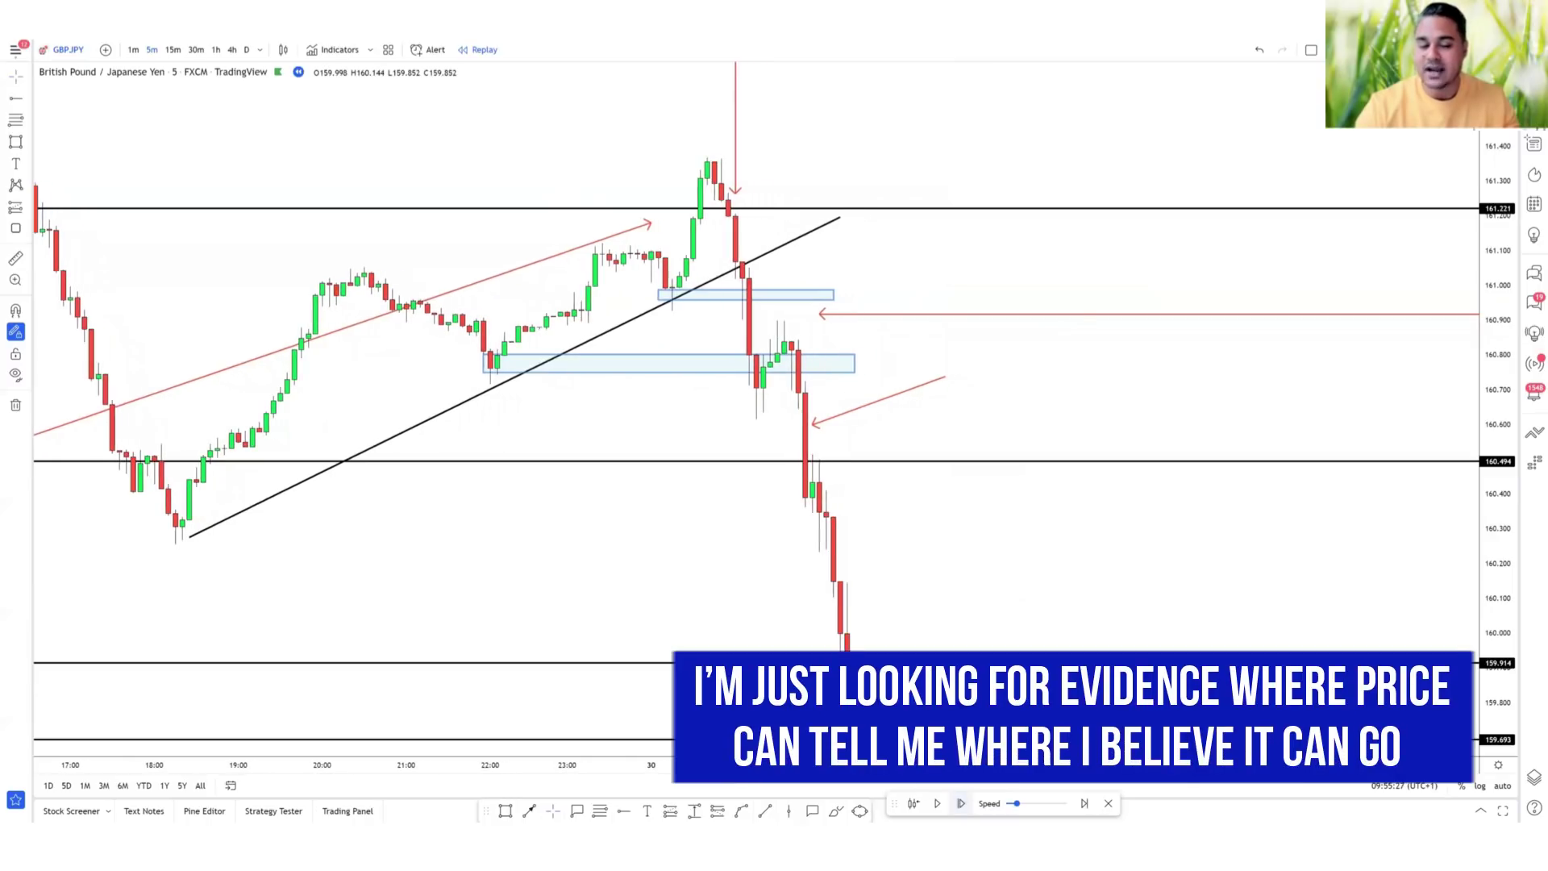
Advance the GBPJPY 5-minute bar replay candle by candle to 03:00 on 30 March.
left_click(960, 803)
left_click(961, 803)
left_click(960, 803)
left_click(961, 803)
left_click(960, 803)
left_click(960, 803)
left_click(960, 803)
left_click(960, 803)
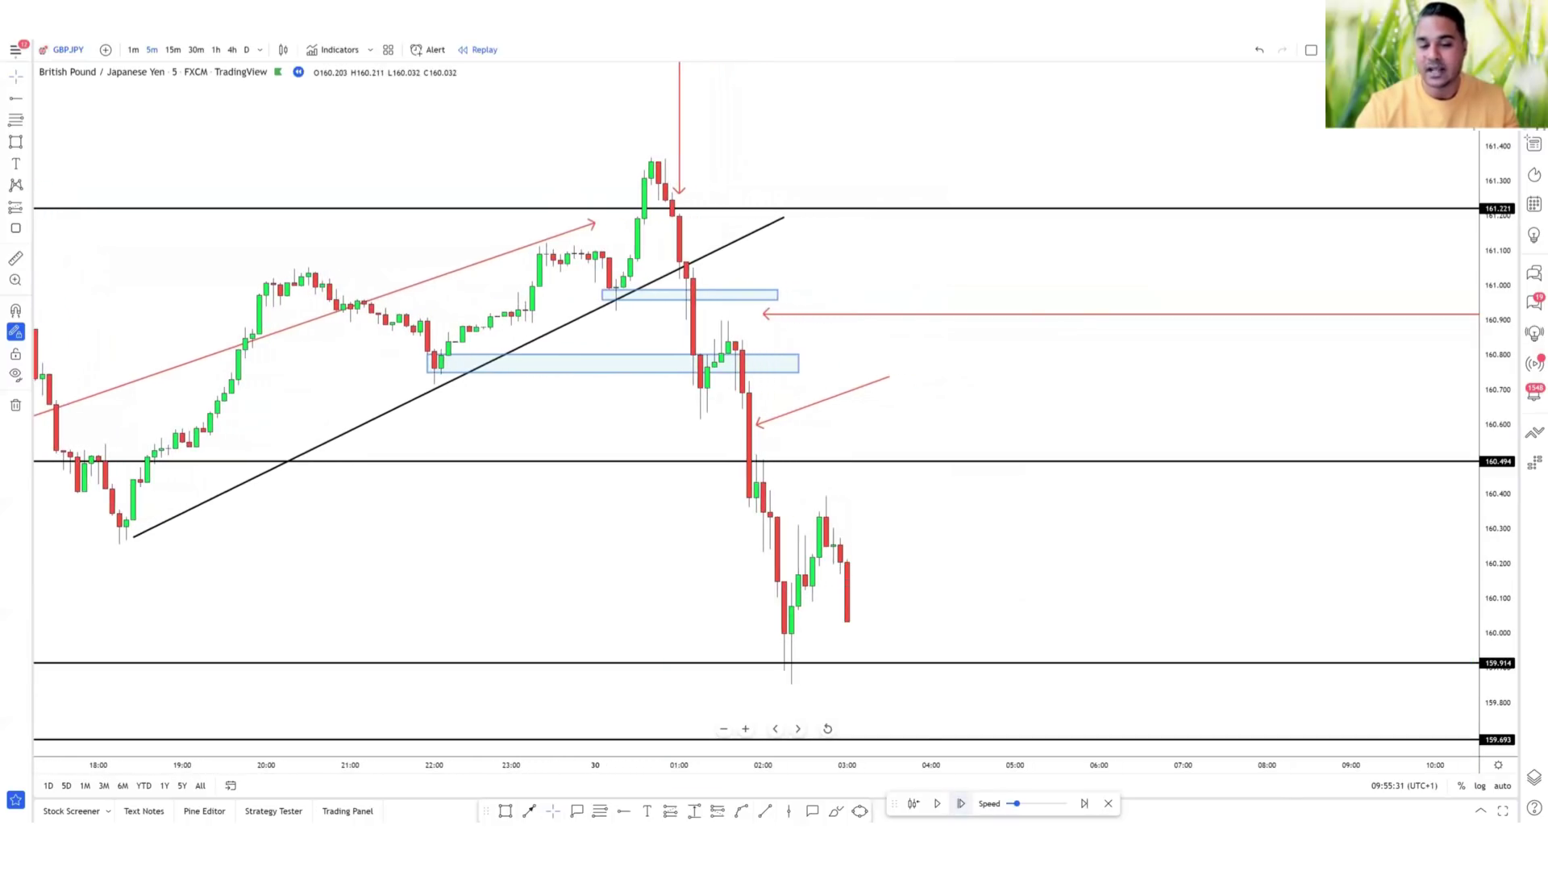
Draw a horizontal arrow at about 160.11 from midnight to about 01:40, pointing at the bearish drop.
left_click_drag(915, 541, 992, 435)
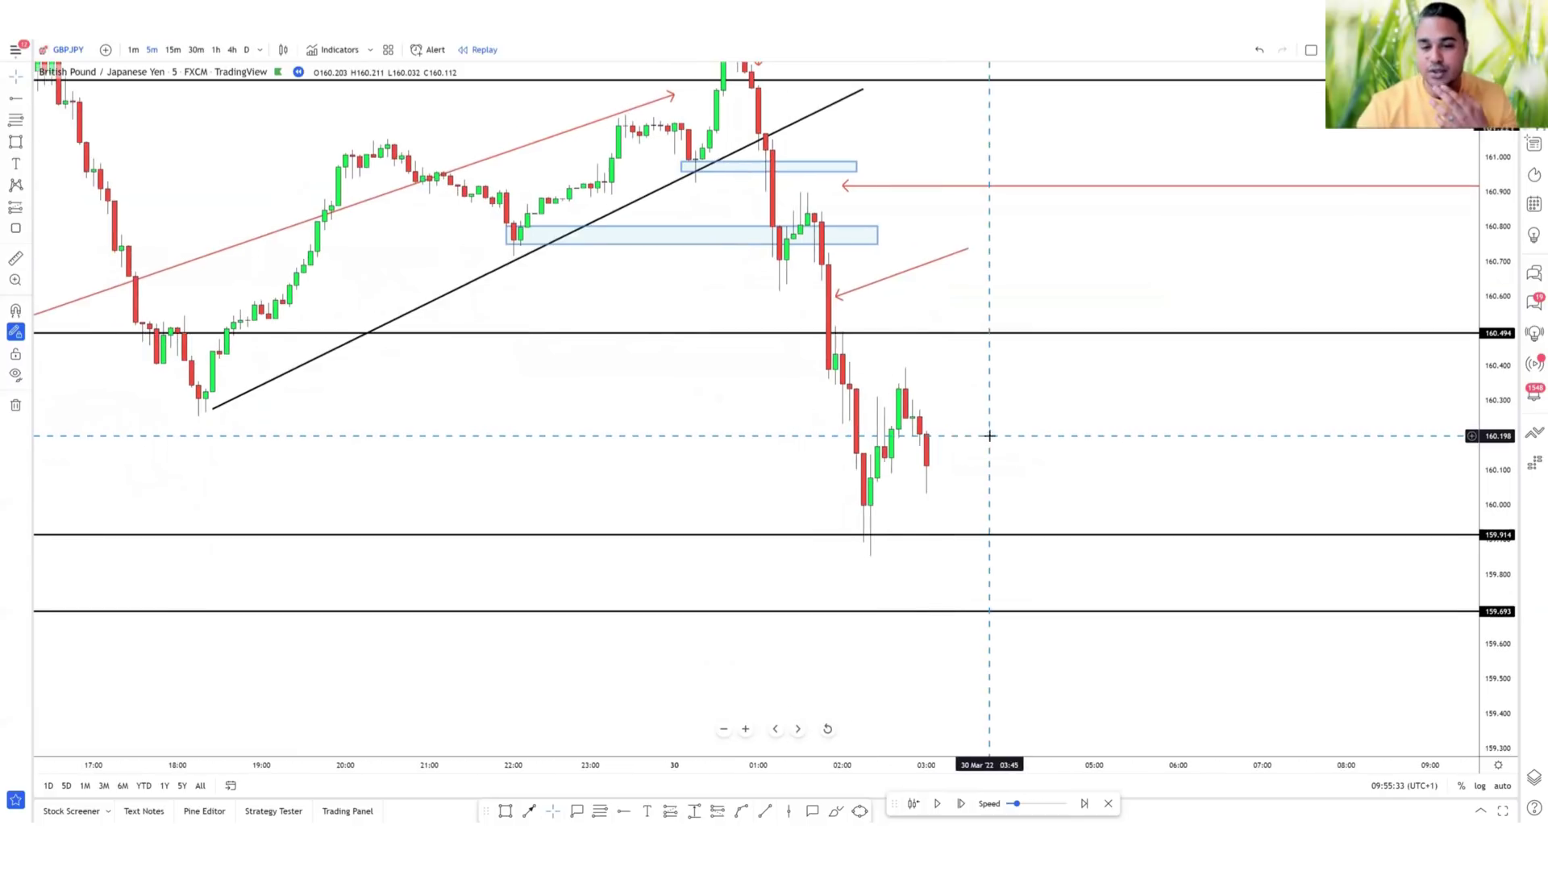
left_click(529, 811)
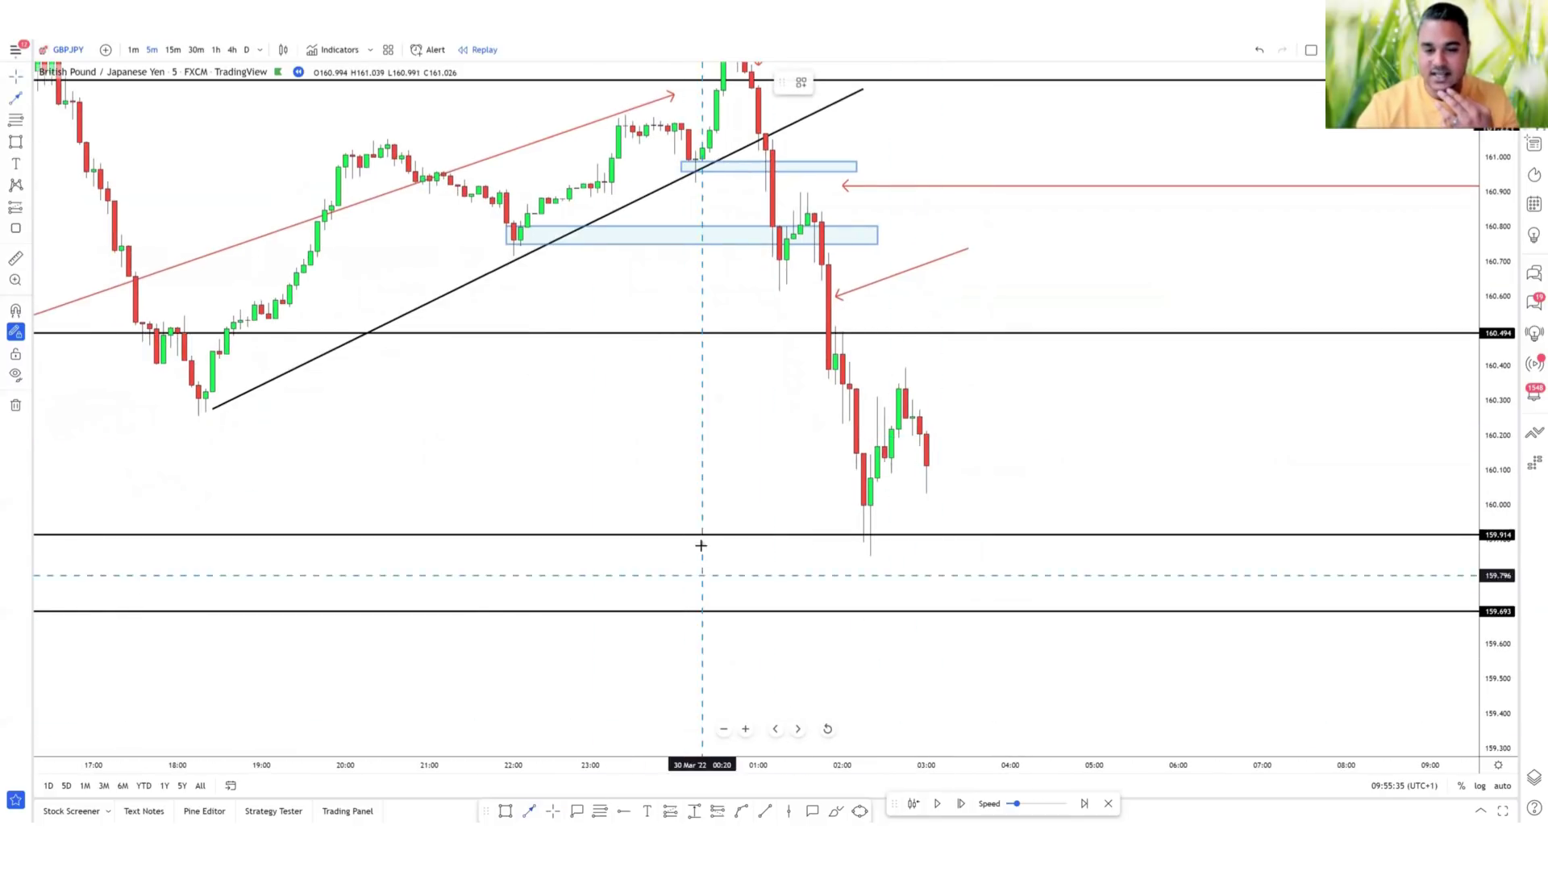
left_click(674, 465)
left_click(813, 464)
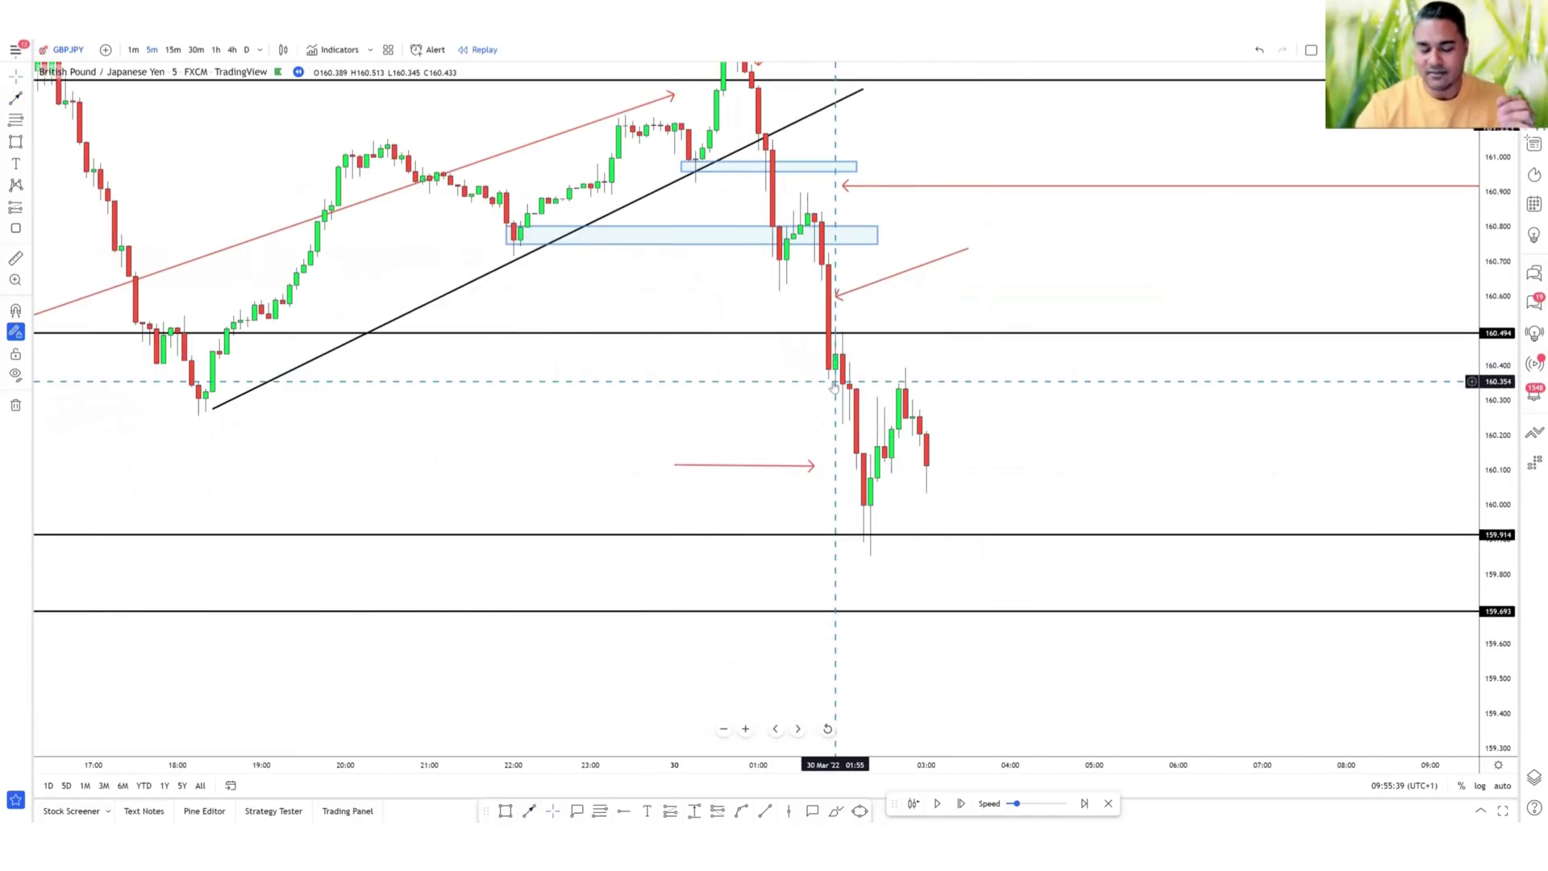
Mark the retested zone from about 160.33 to 160.38 with a rectangle from about 01:50 to 03:50.
left_click(505, 811)
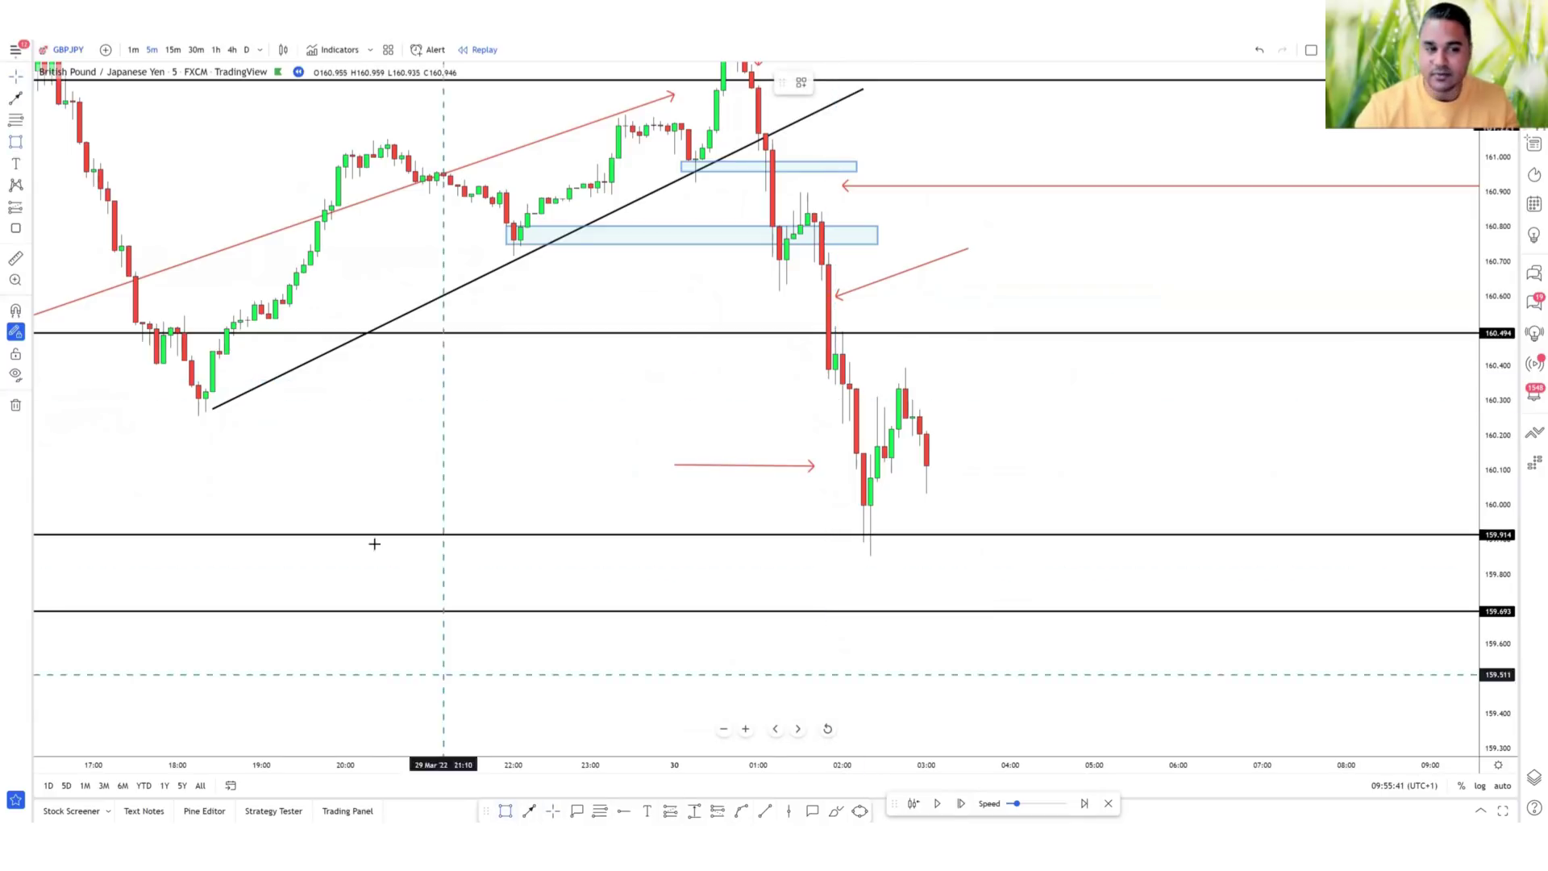
left_click_drag(828, 371, 997, 389)
left_click(1023, 425)
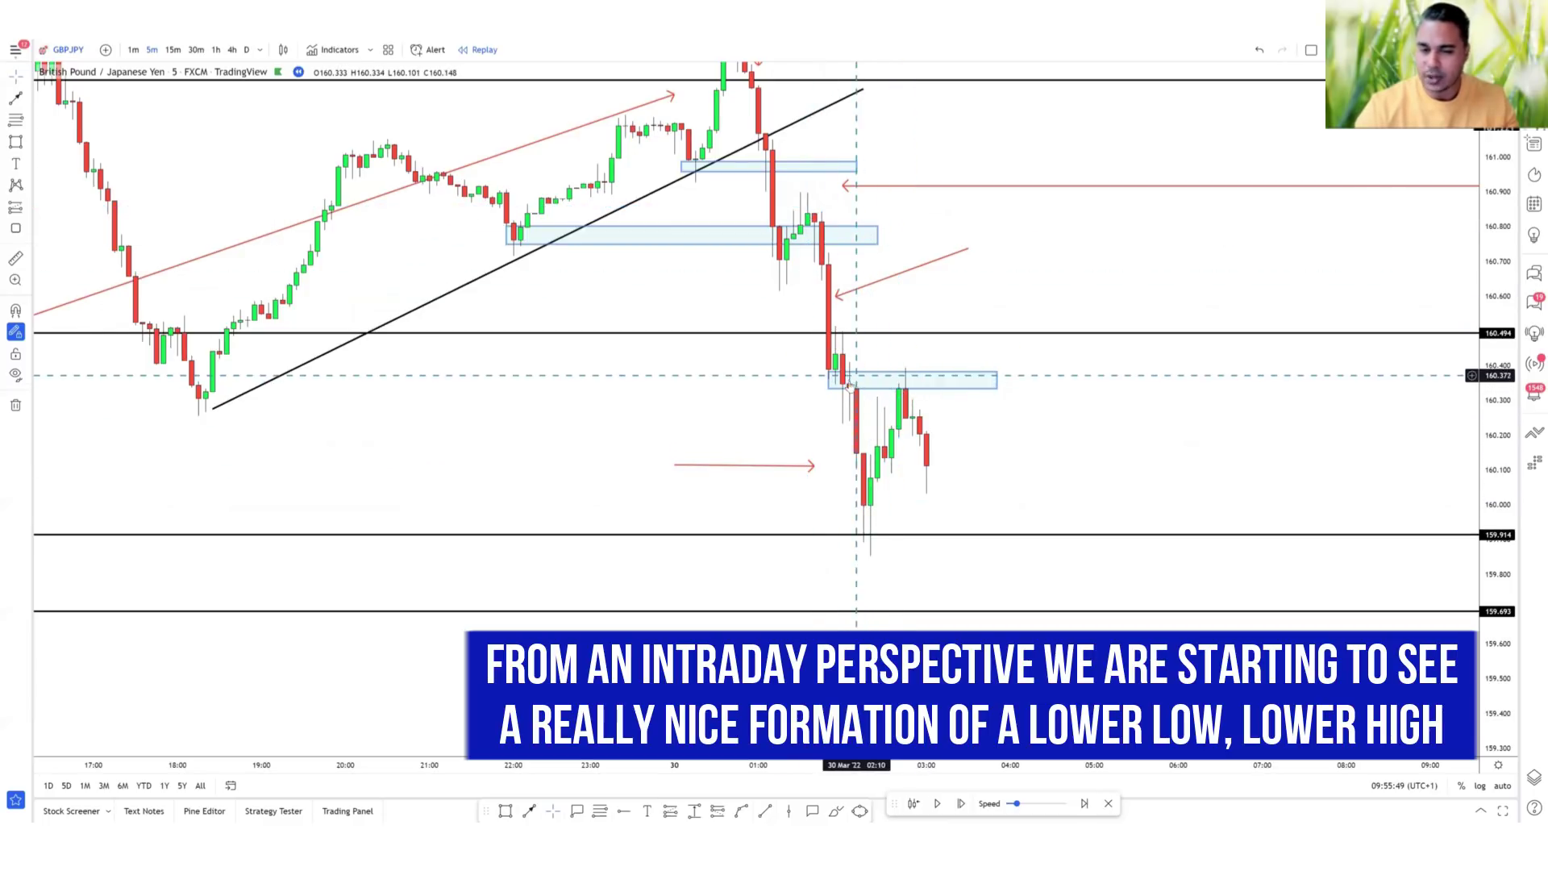
Place a short position with its entry at 160.239 on the 02:45 candle, just below the marked zone.
scroll(839, 411, "up", 4)
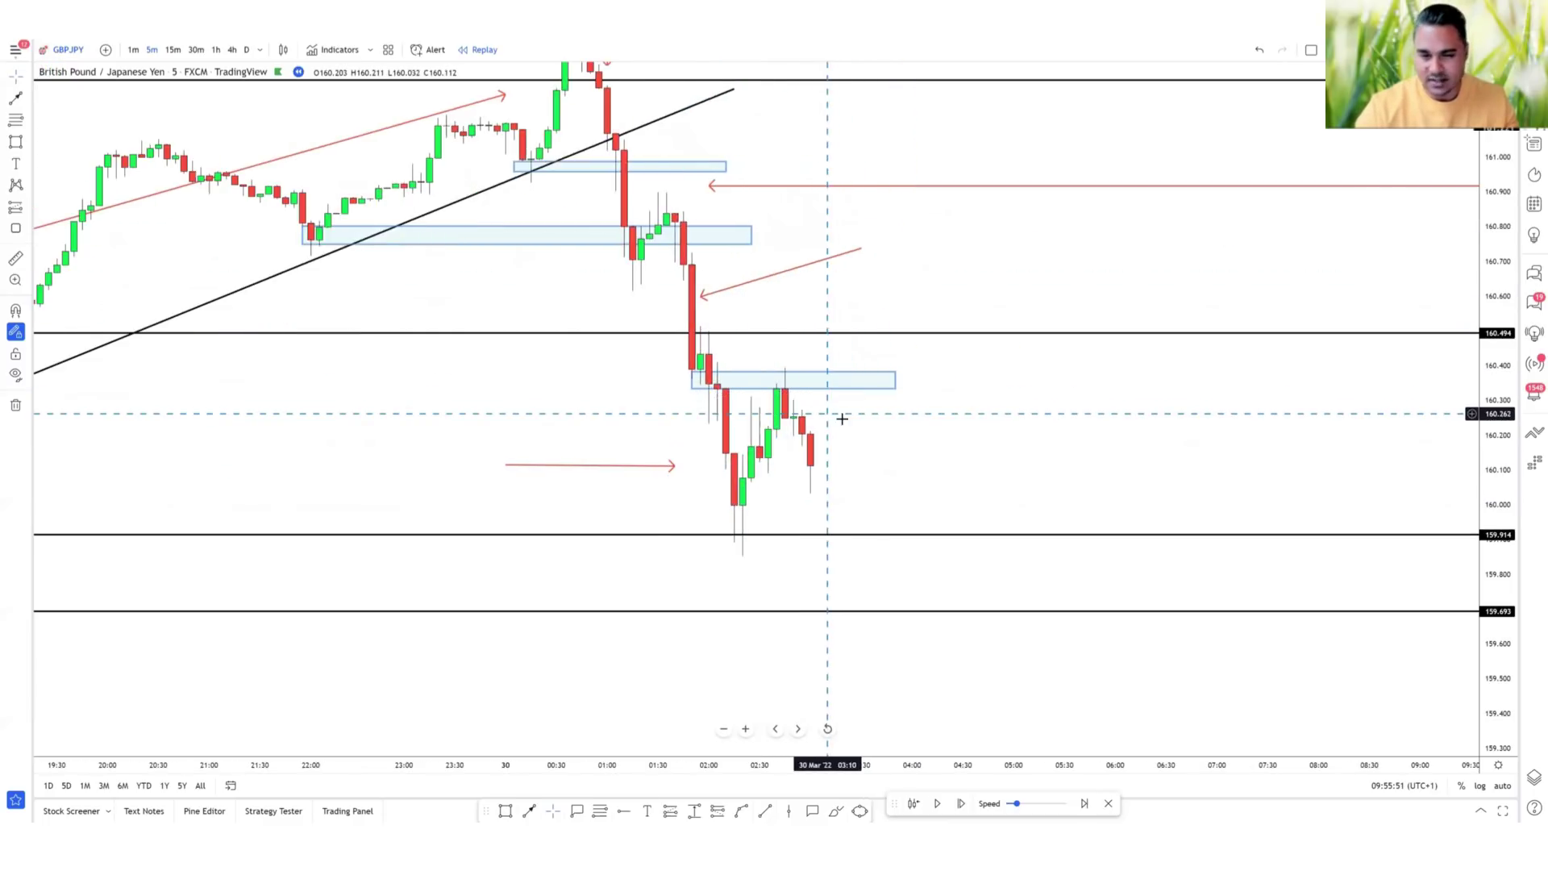
left_click_drag(779, 390, 811, 376)
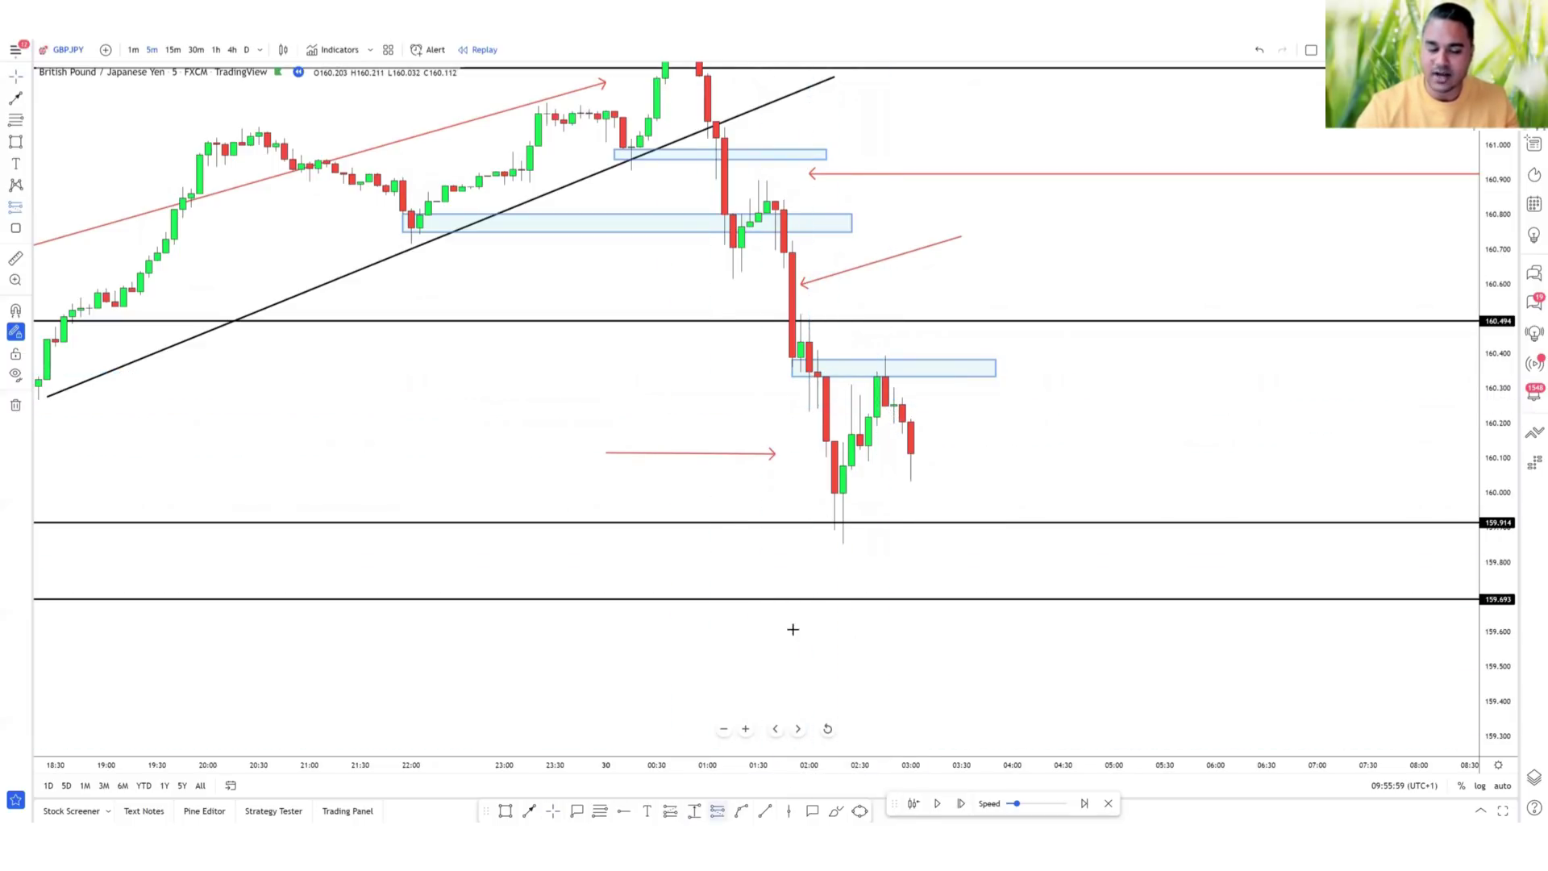
left_click(886, 409)
left_click(871, 474)
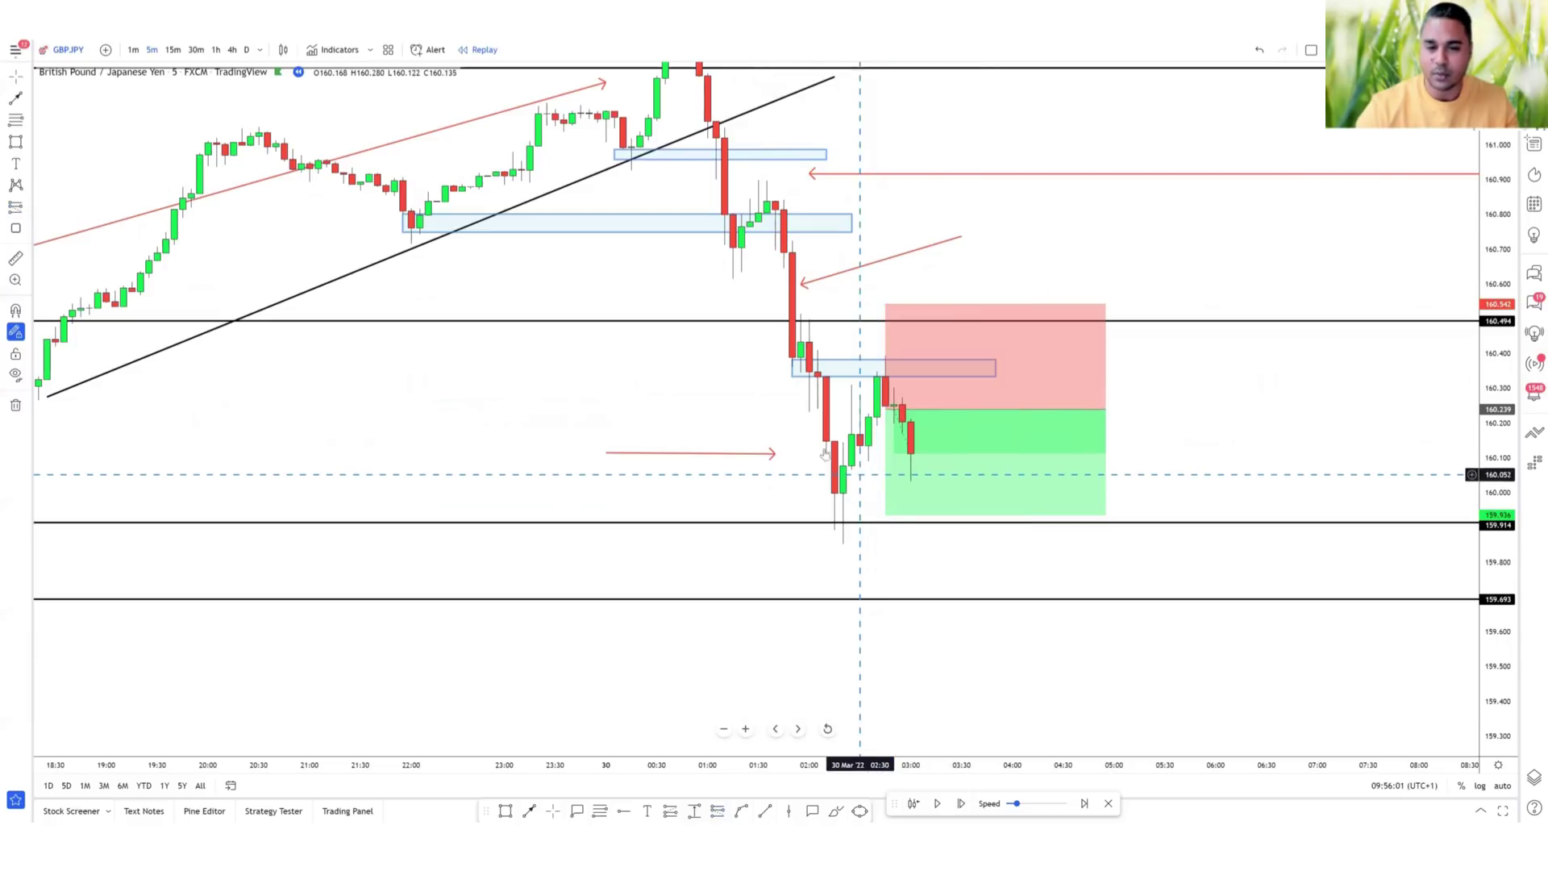
Check the short entry on the 1-minute chart and return to the 5-minute chart.
left_click(134, 51)
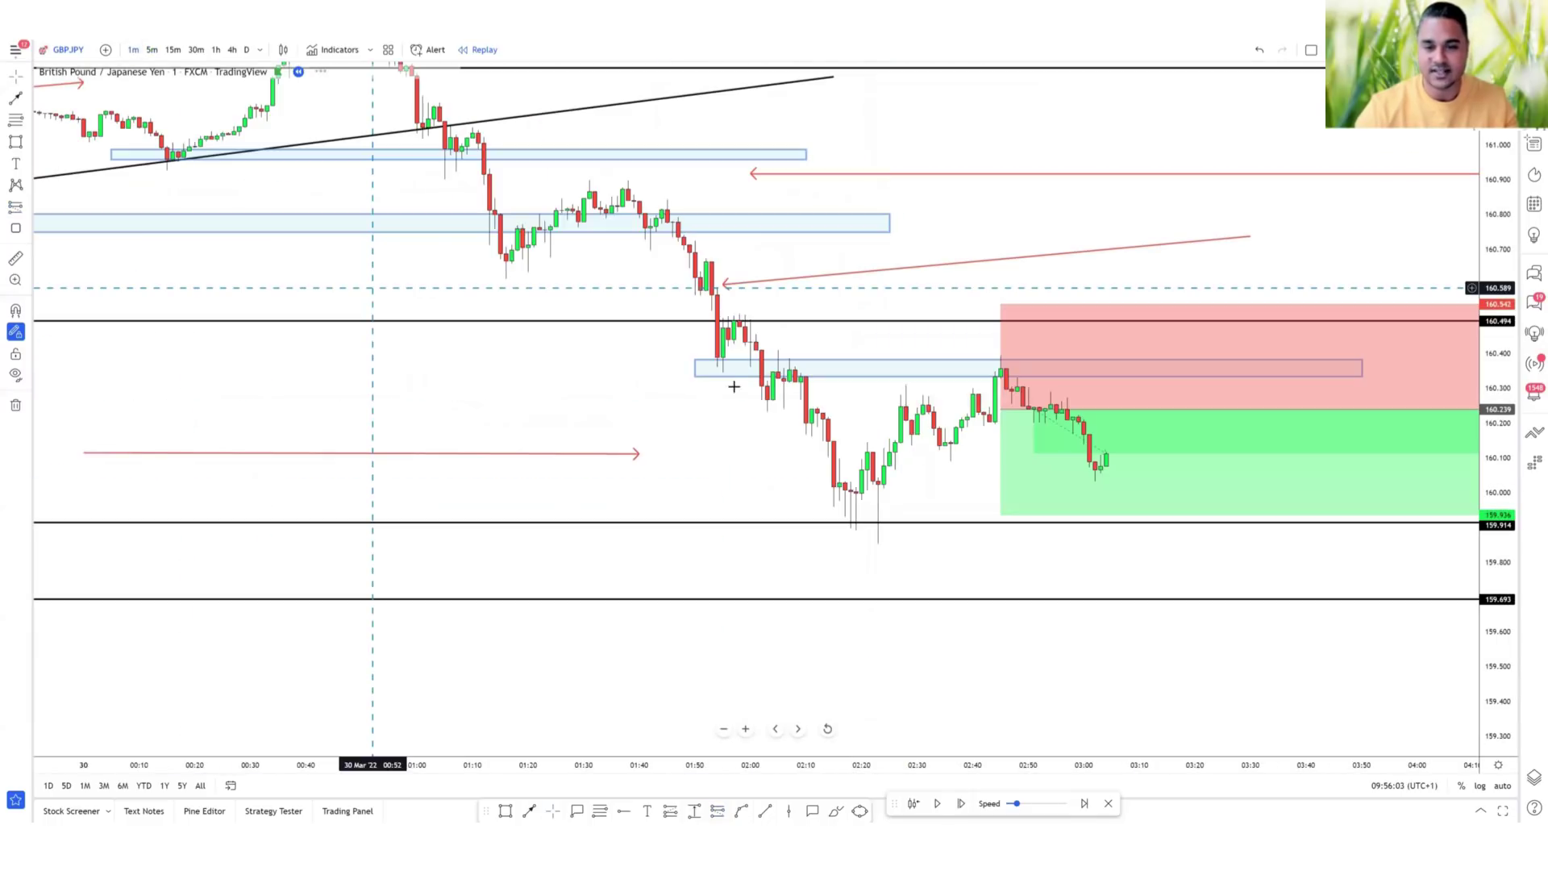
left_click(152, 50)
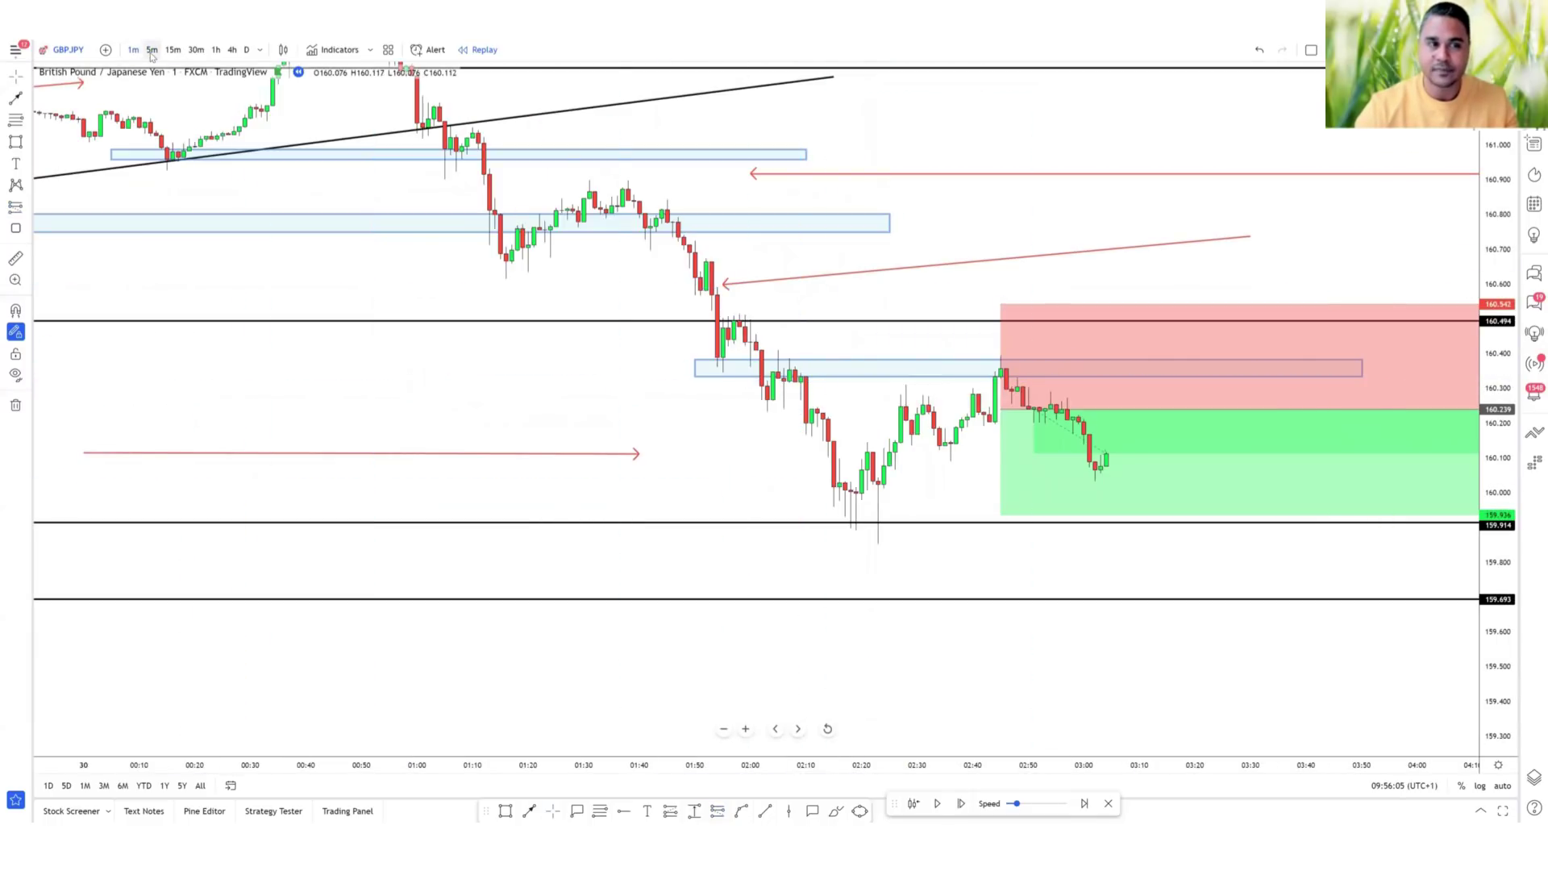
scroll(751, 332, "up", 2)
Adjust the short position's stop to 160.420, above the retested zone, and its target to 159.832.
left_click(922, 355)
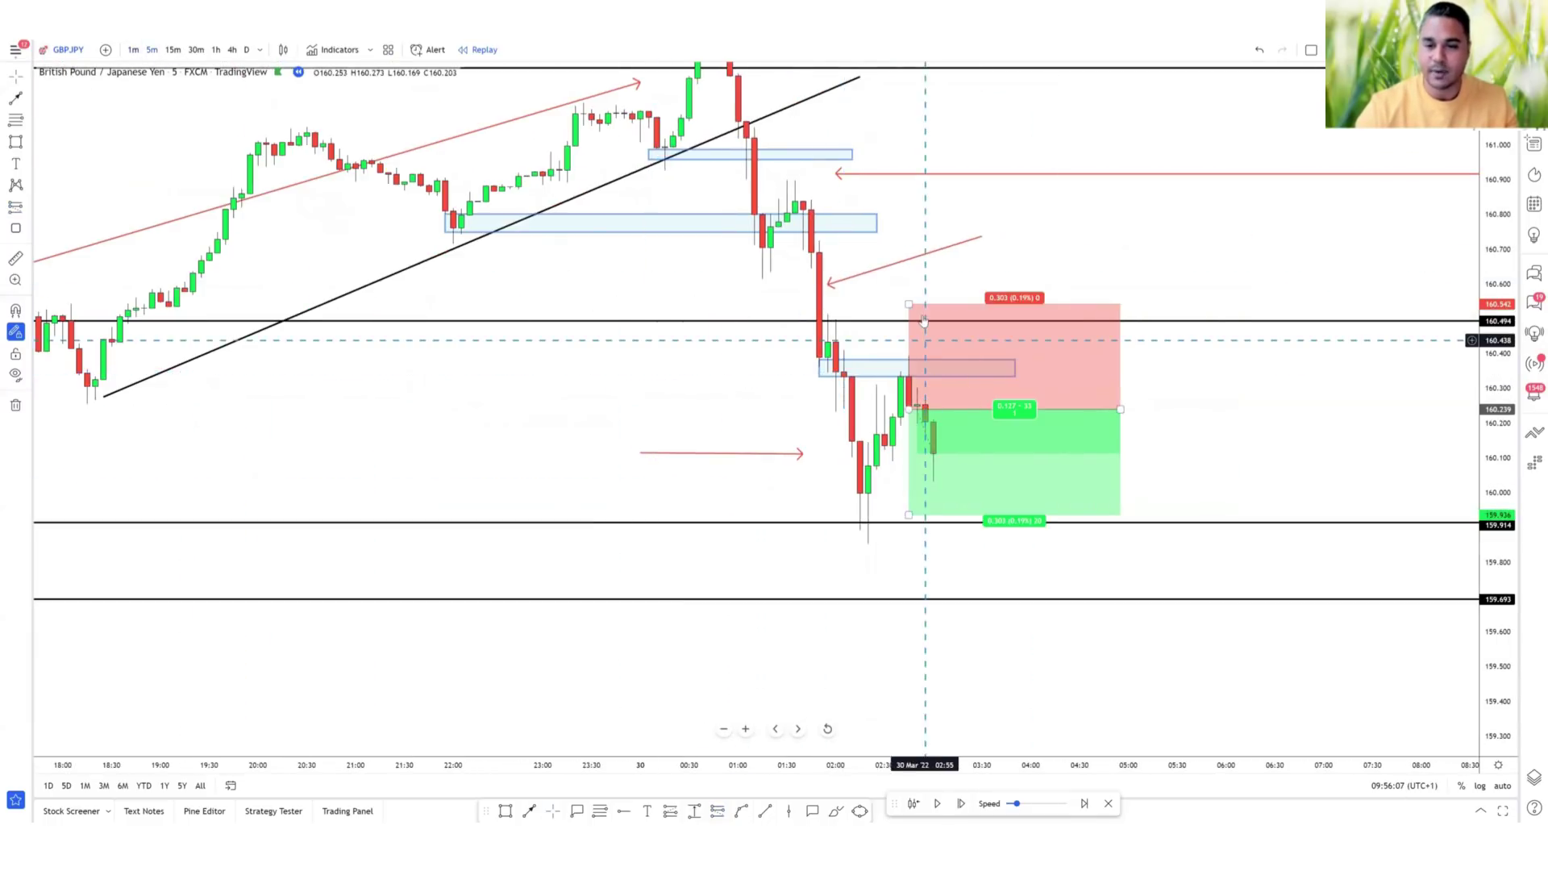
left_click_drag(910, 304, 907, 347)
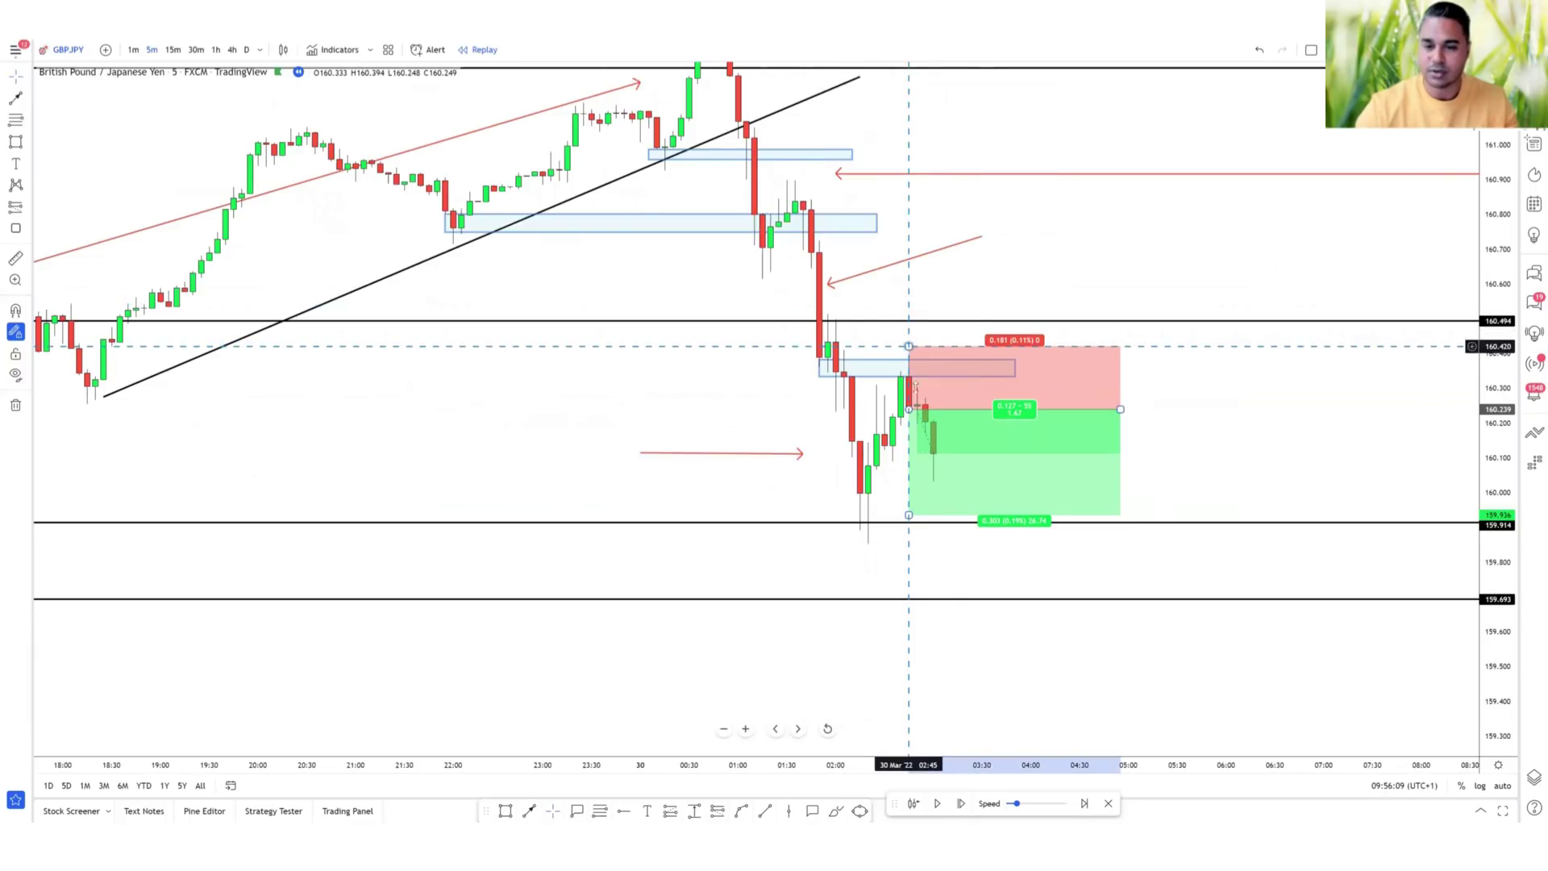
left_click_drag(909, 514, 908, 551)
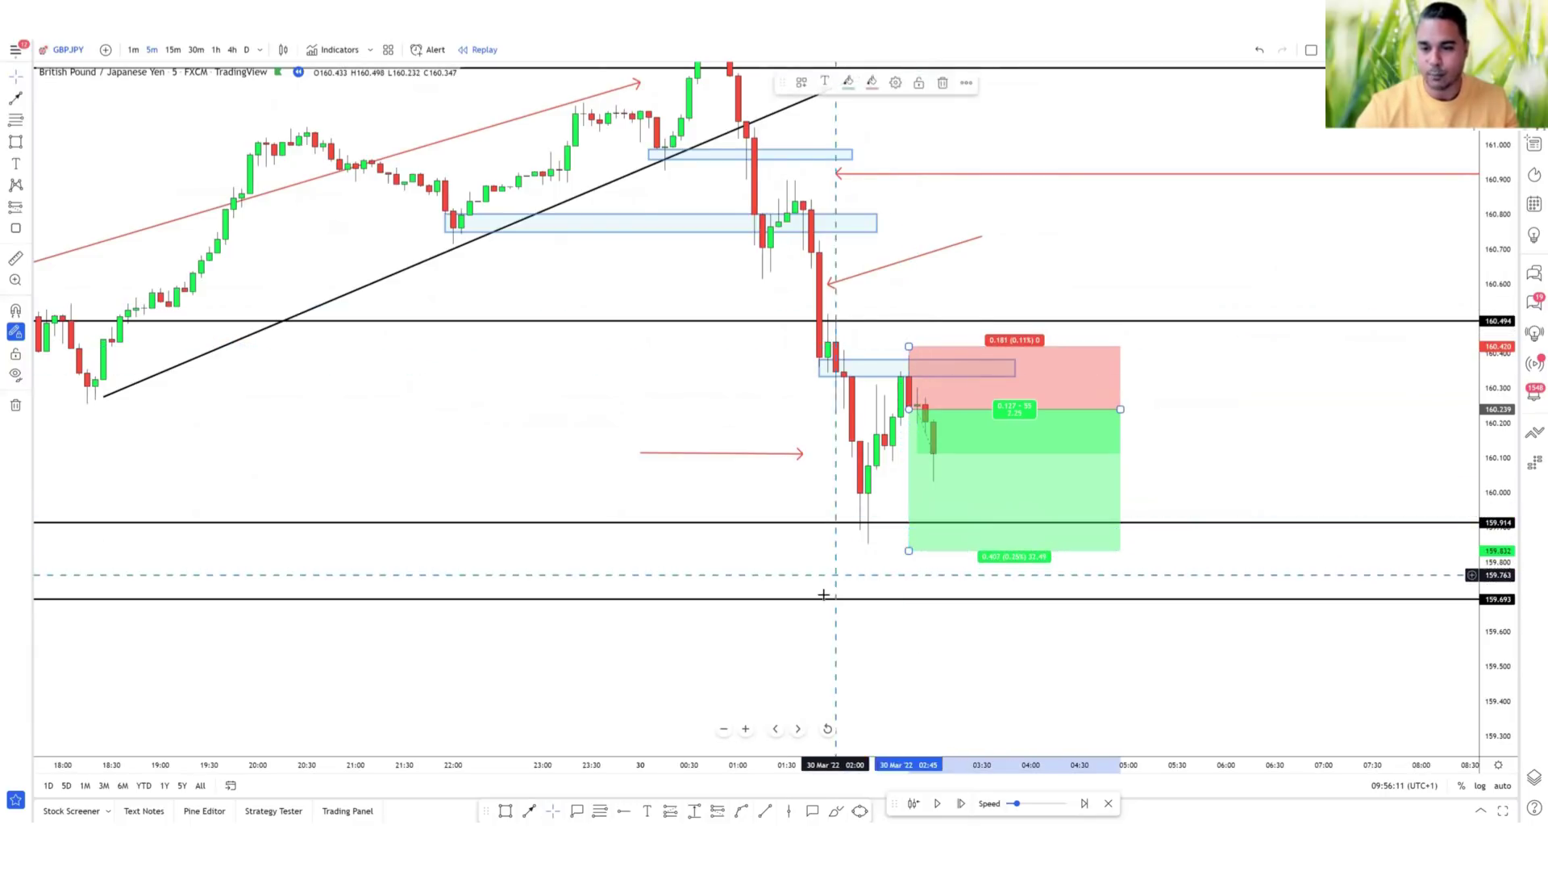
left_click(822, 594)
Advance the bar replay candle by candle to 03:25, running price through the short position's target.
left_click(961, 803)
left_click(961, 802)
left_click(961, 803)
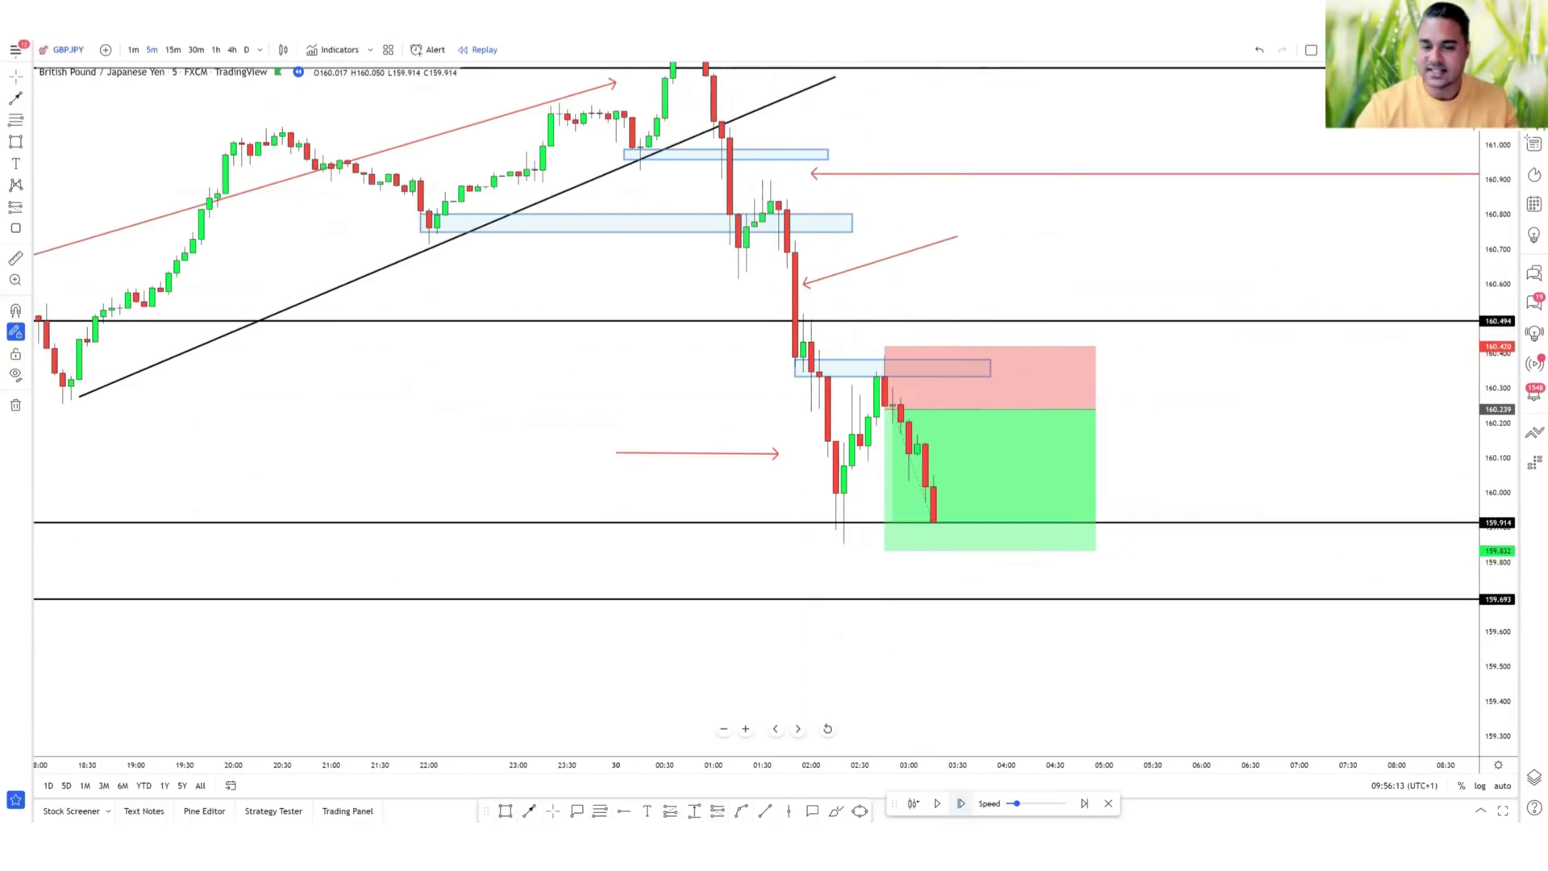
left_click(961, 803)
left_click(961, 803)
Shorten the short position so that it ends at about 04:15.
left_click_drag(991, 651, 978, 639)
left_click_drag(1059, 391, 995, 390)
left_click(1208, 474)
Review the short trade and the surrounding market structure on the 1-minute and 5-minute charts.
left_click_drag(1493, 669, 1477, 634)
left_click_drag(1222, 408, 1217, 415)
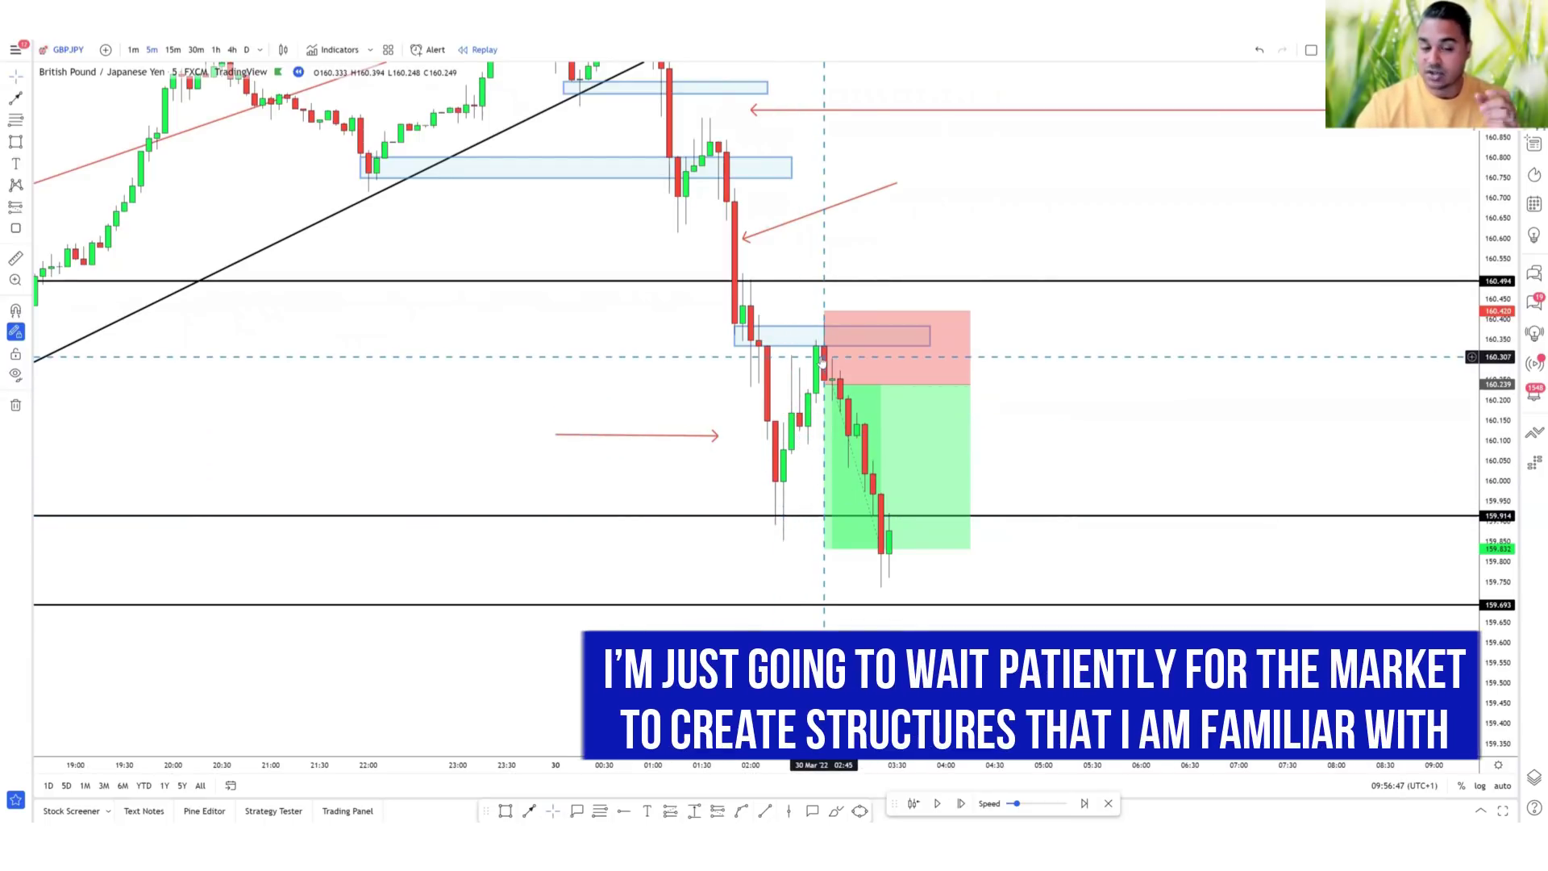
left_click(133, 49)
scroll(735, 363, "up", 3)
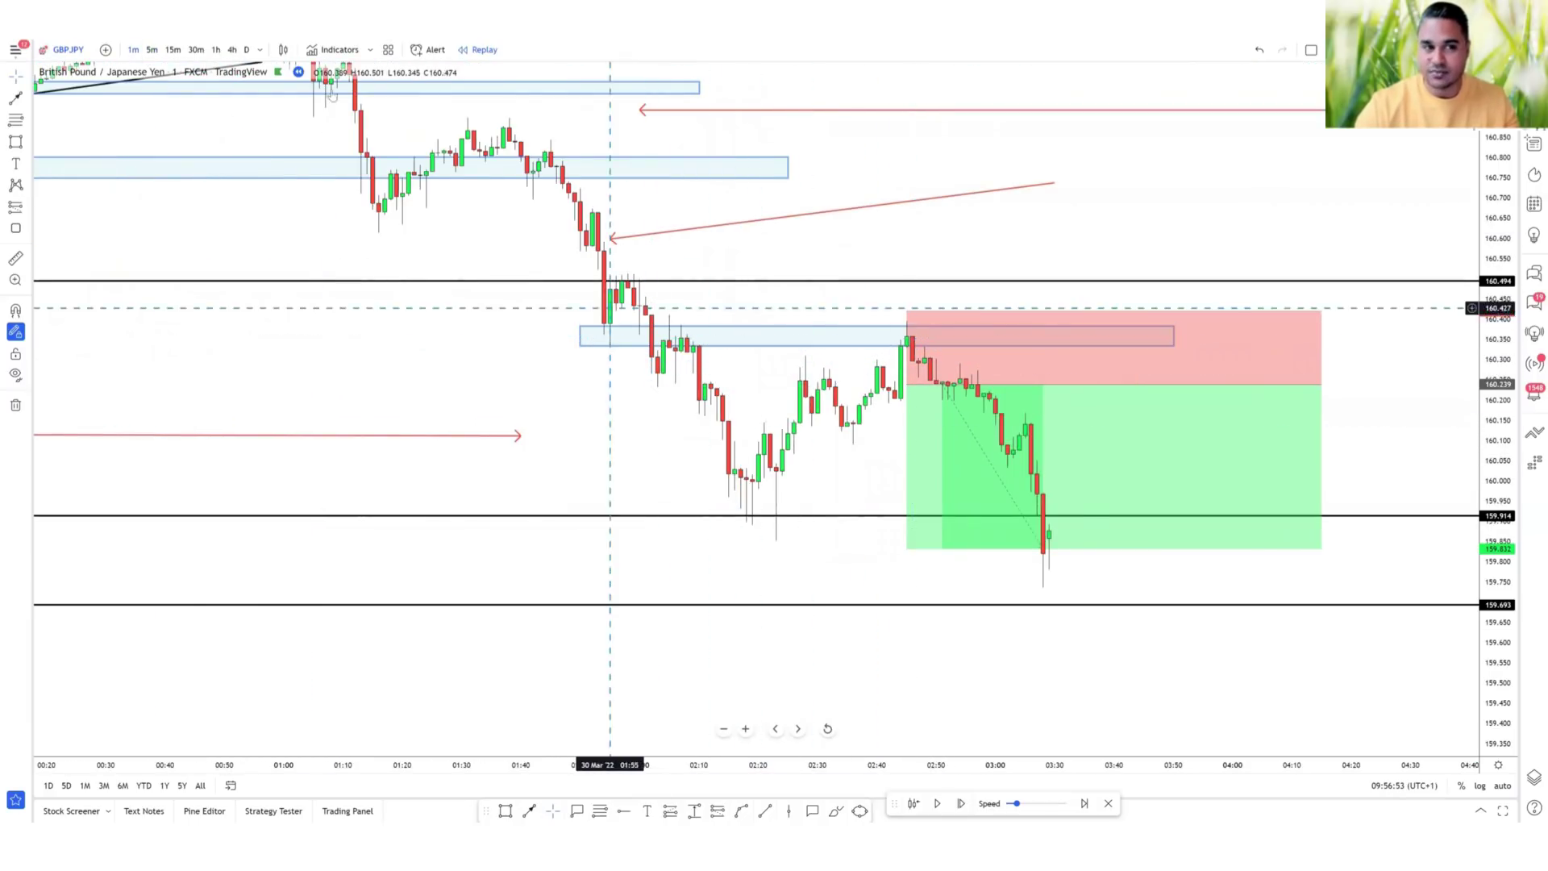
left_click(152, 50)
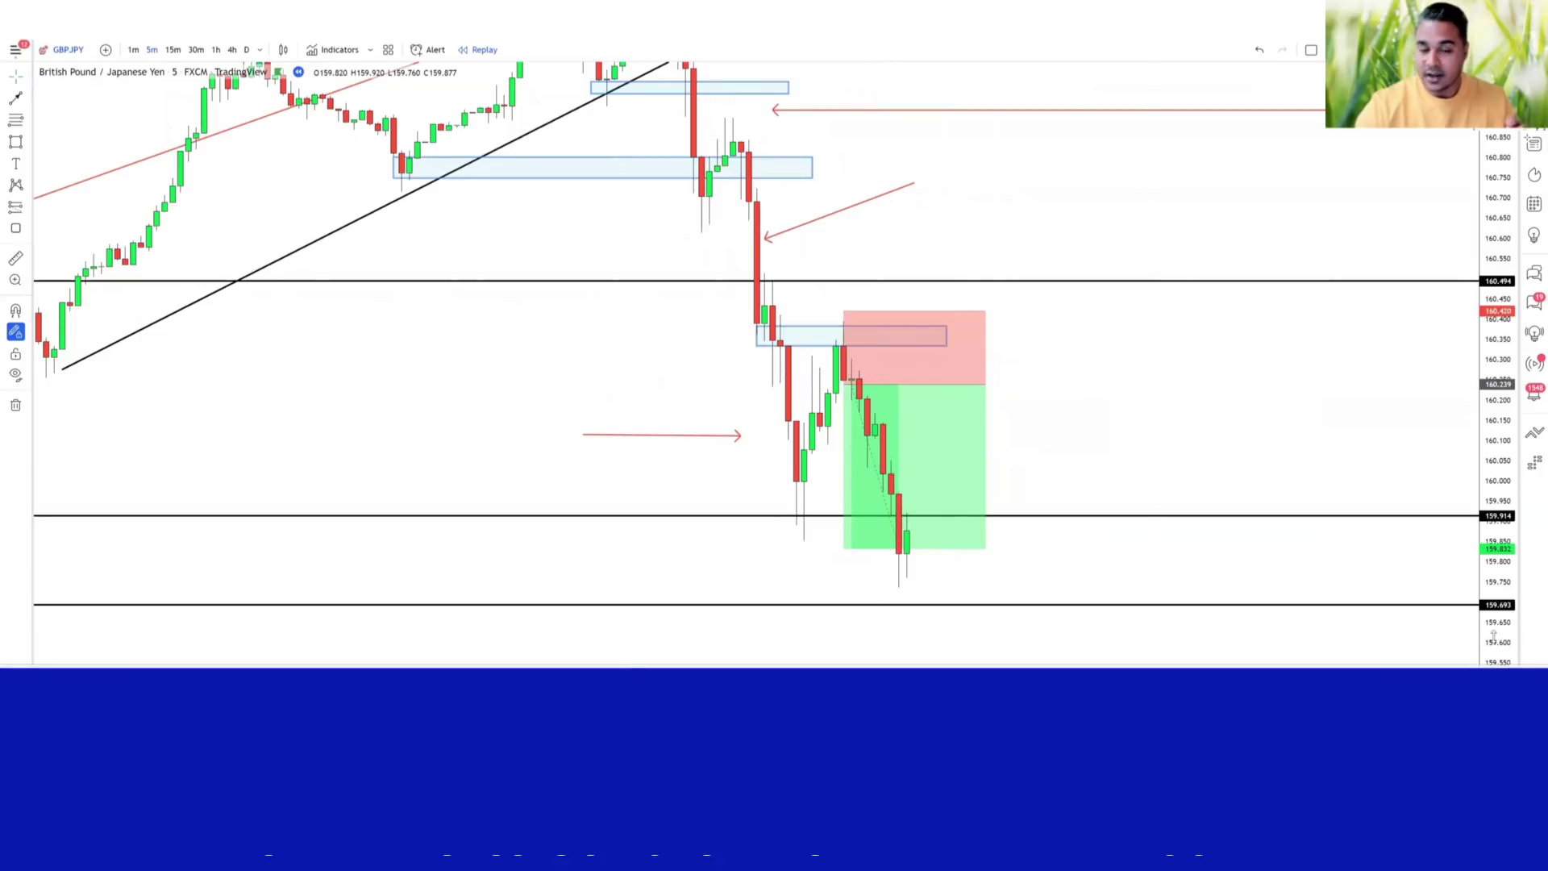
left_click_drag(1499, 646, 1500, 613)
left_click_drag(1274, 453, 1240, 445)
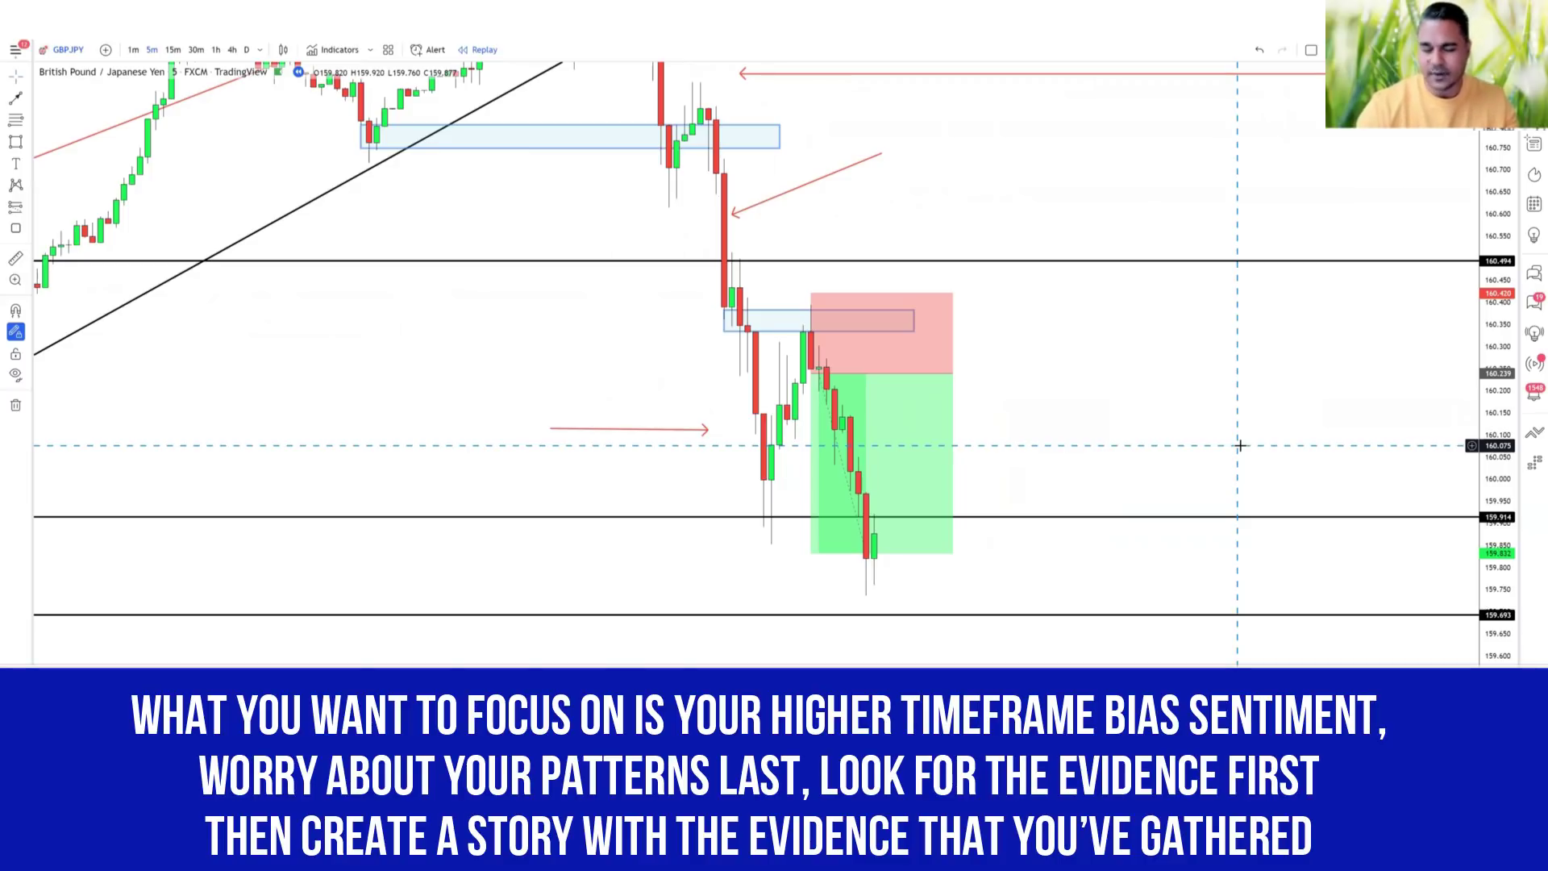
left_click_drag(1500, 579, 1497, 544)
left_click_drag(1189, 423, 1157, 419)
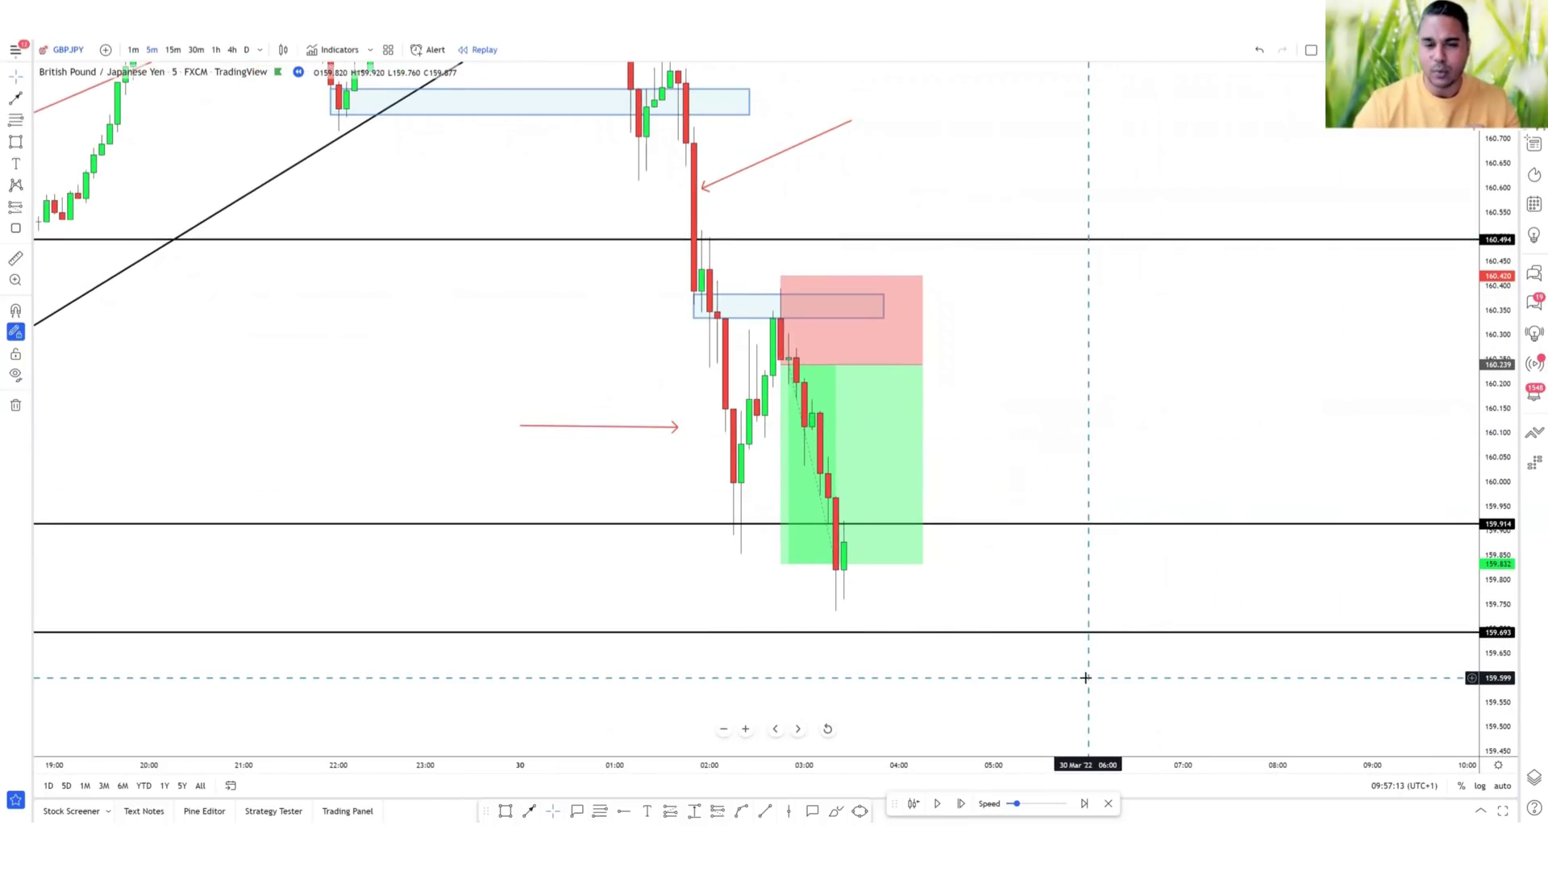
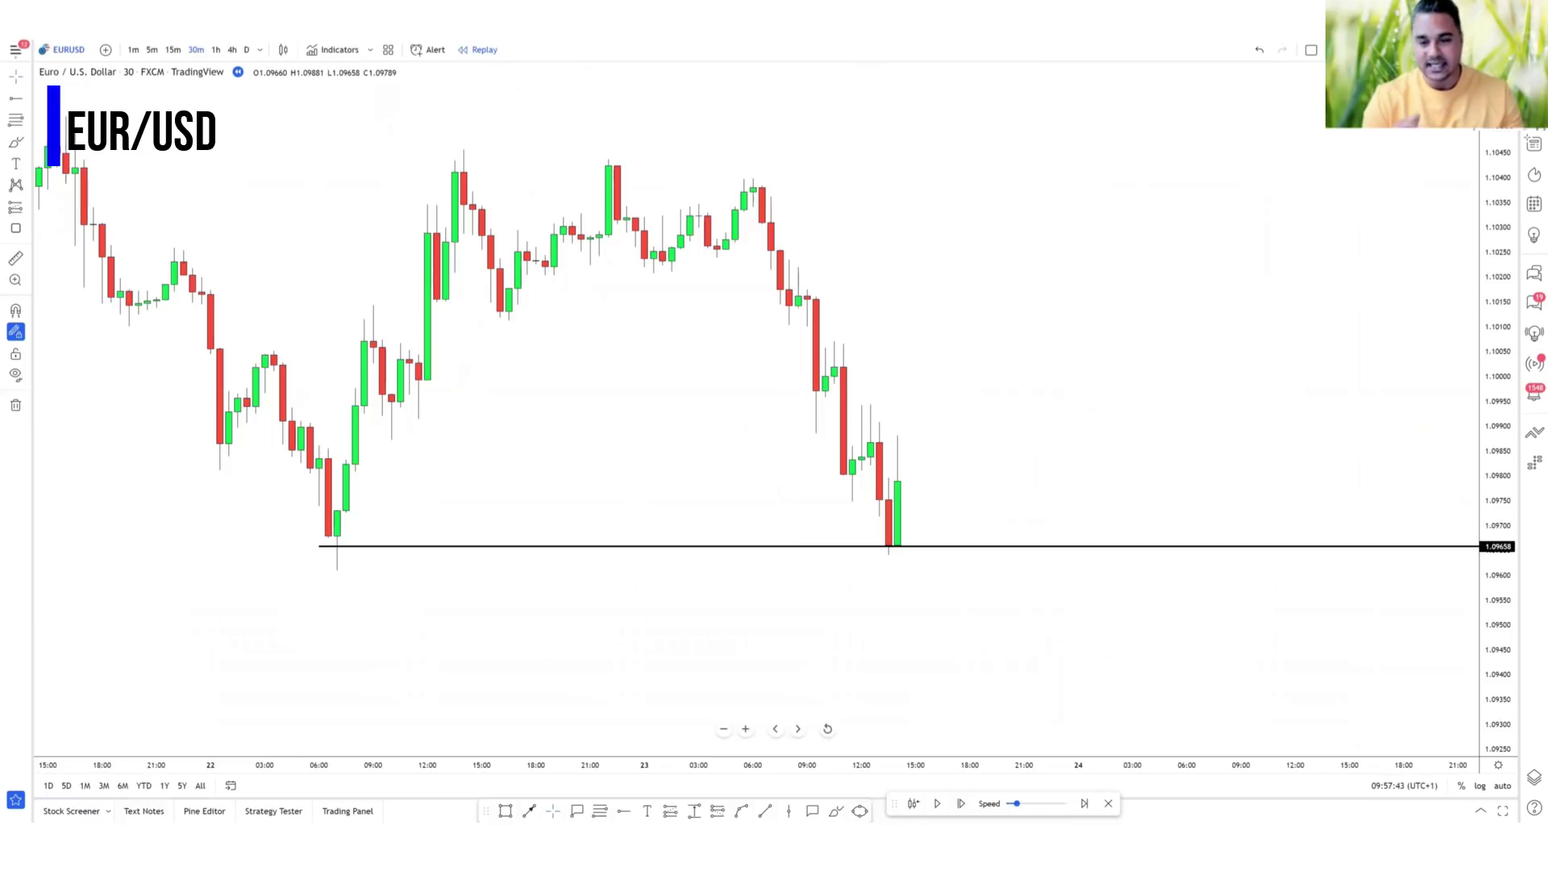
Draw a down arrow beside the sell-off from about 1.10333 to 1.10003 and an up arrow beneath the 1.09658 support line.
left_click(529, 810)
left_click(825, 210)
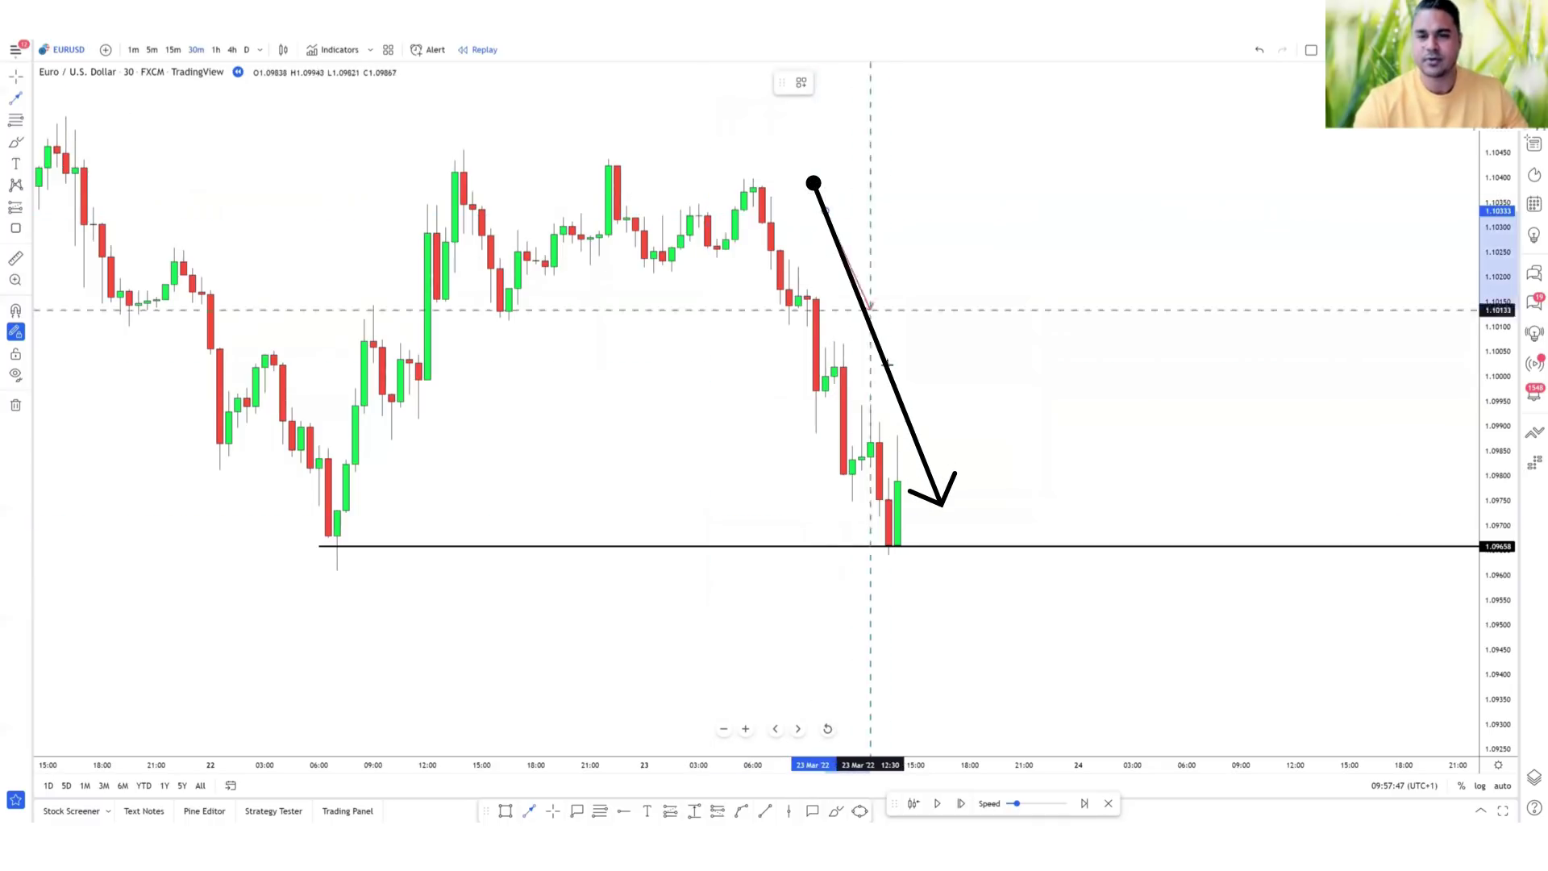
left_click(887, 375)
left_click_drag(590, 626, 590, 552)
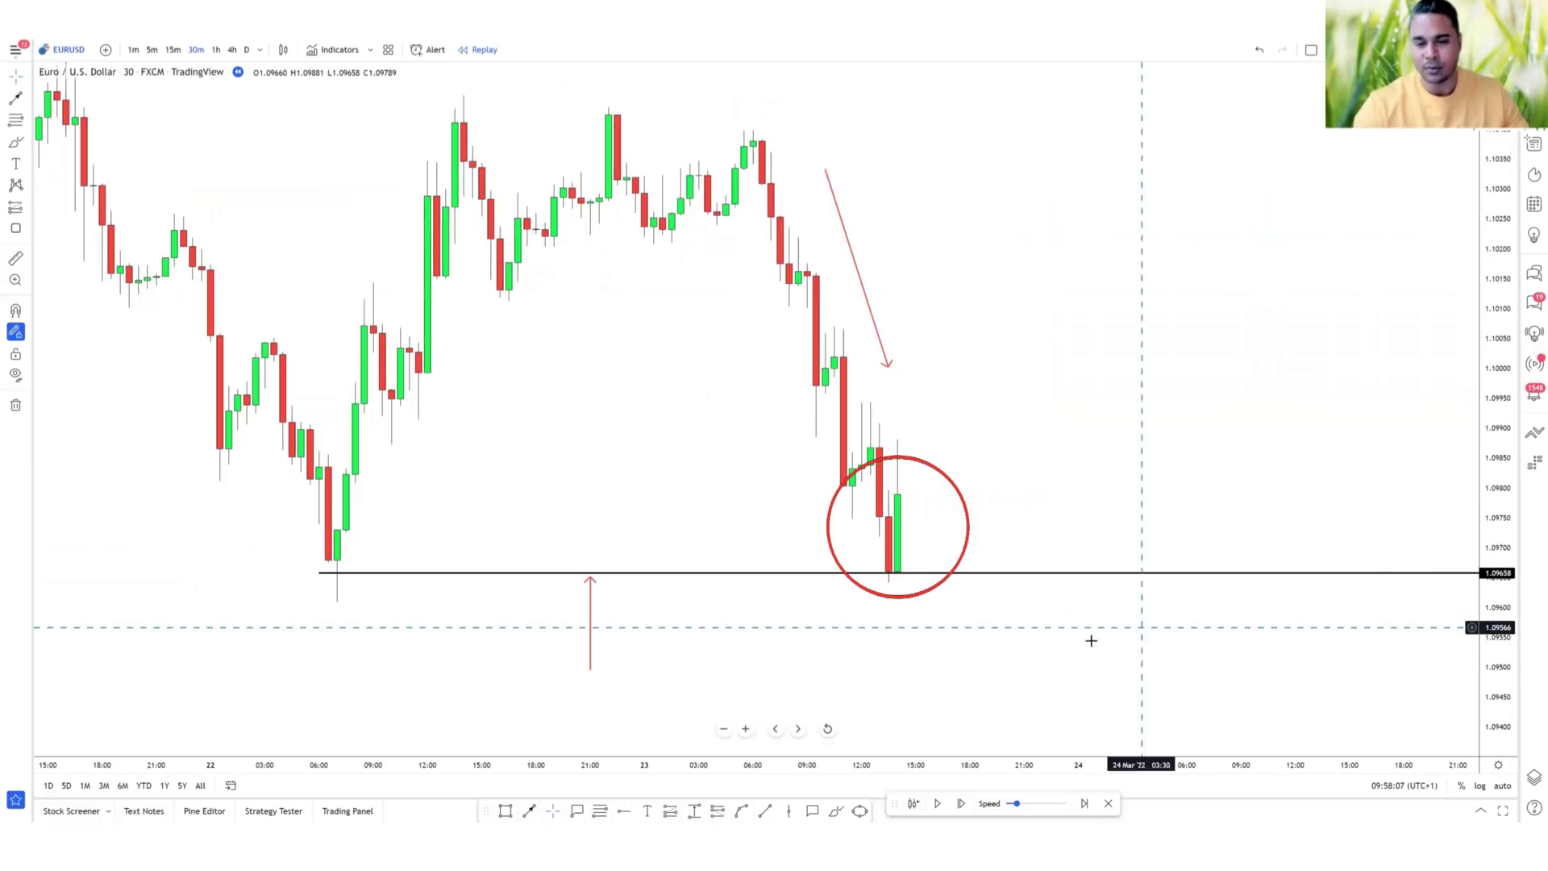
left_click_drag(1051, 646, 1028, 641)
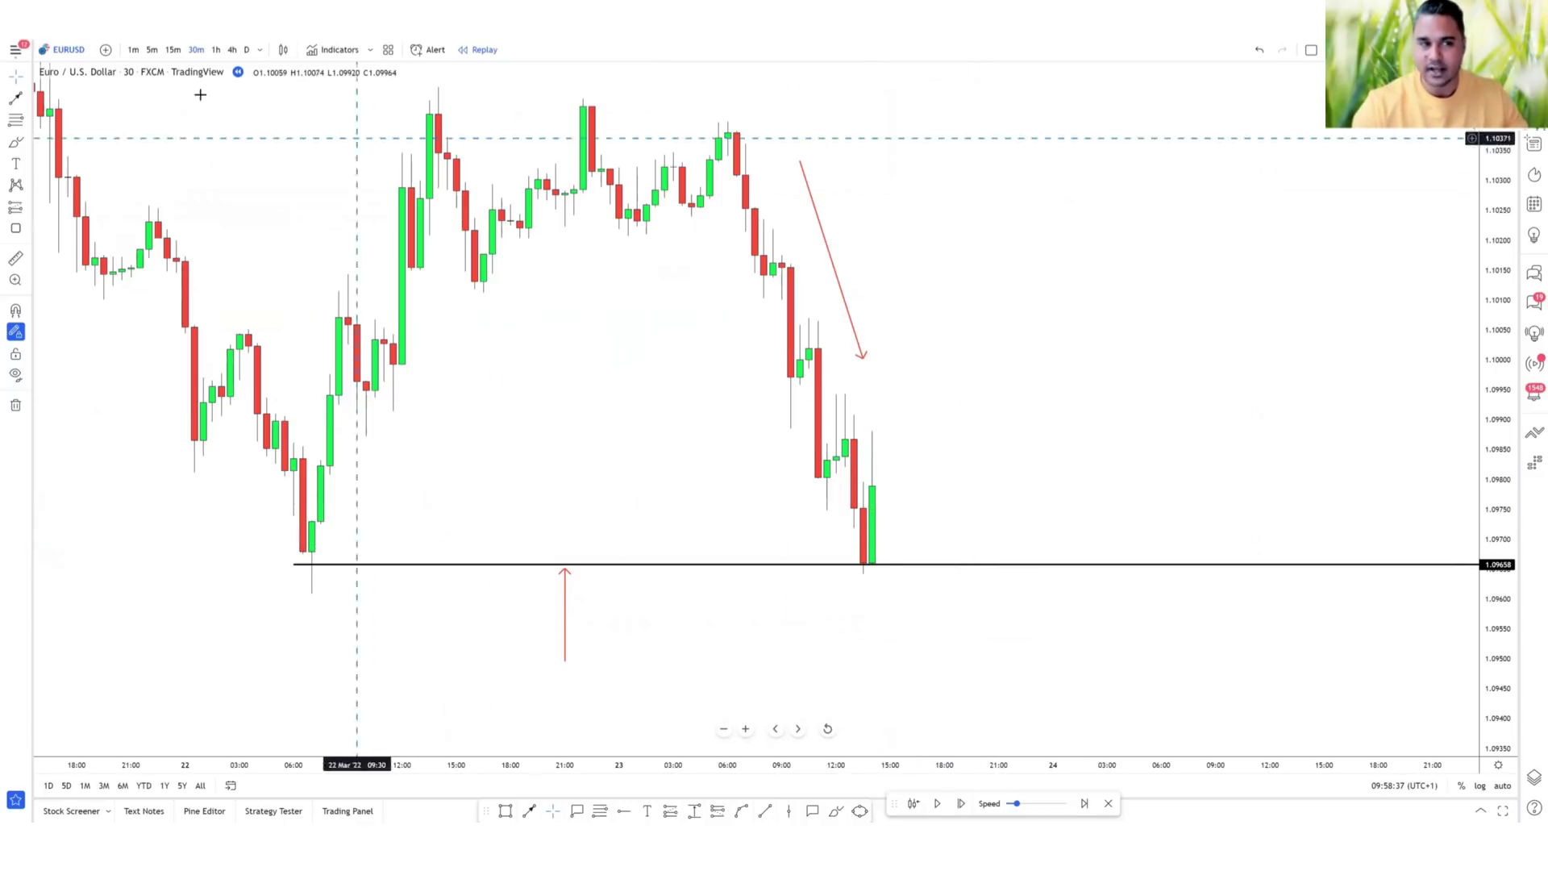
On the 1-minute chart, draw a falling trend line along the decline from about 1.09914 to just below the support line.
left_click(133, 50)
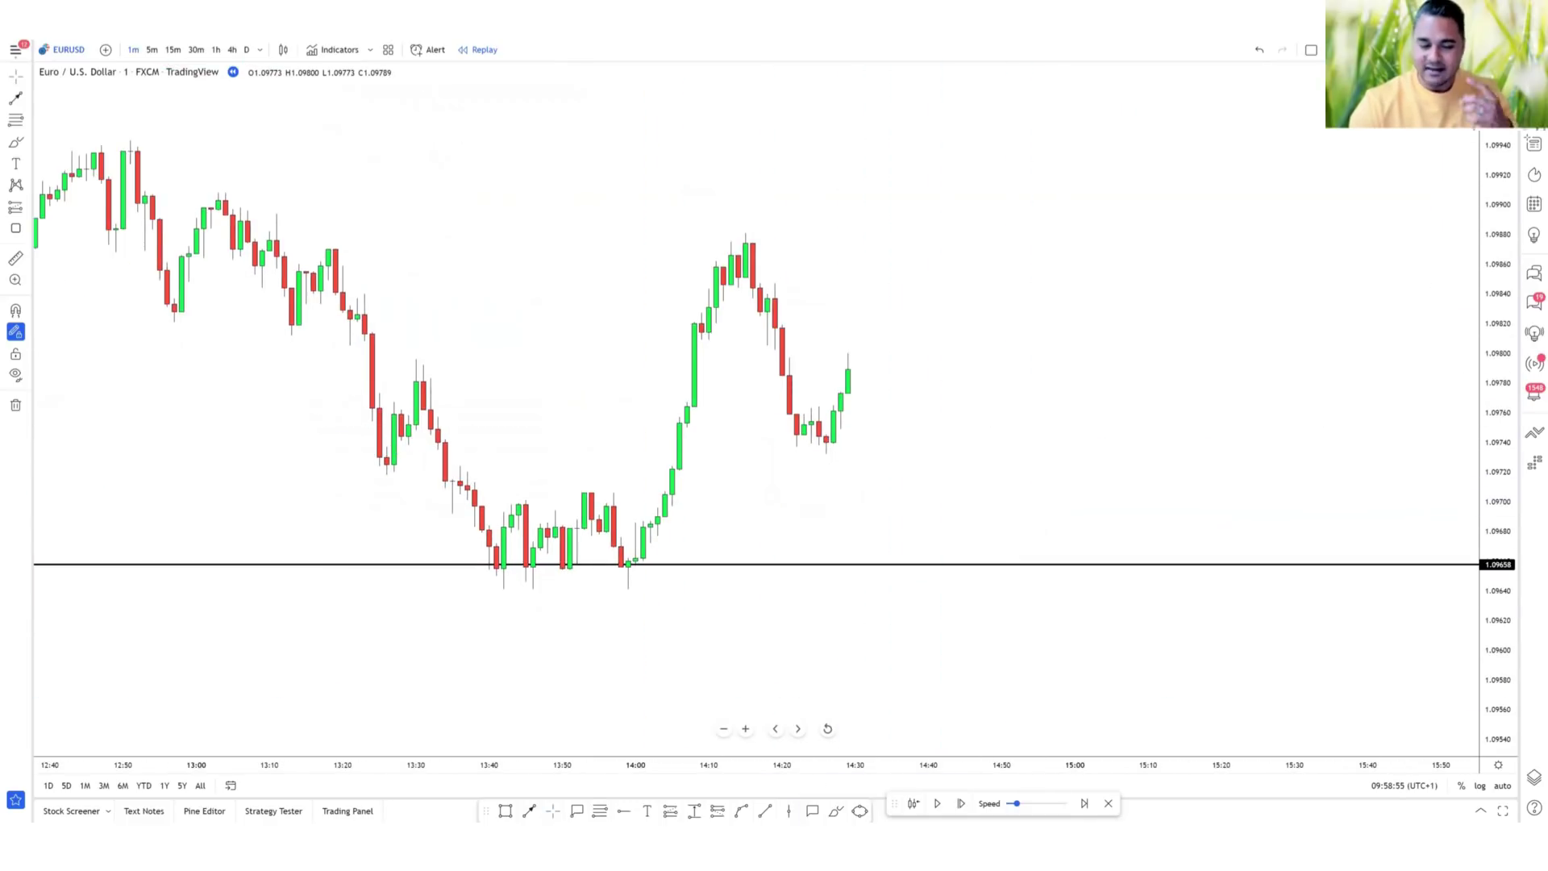
left_click(764, 810)
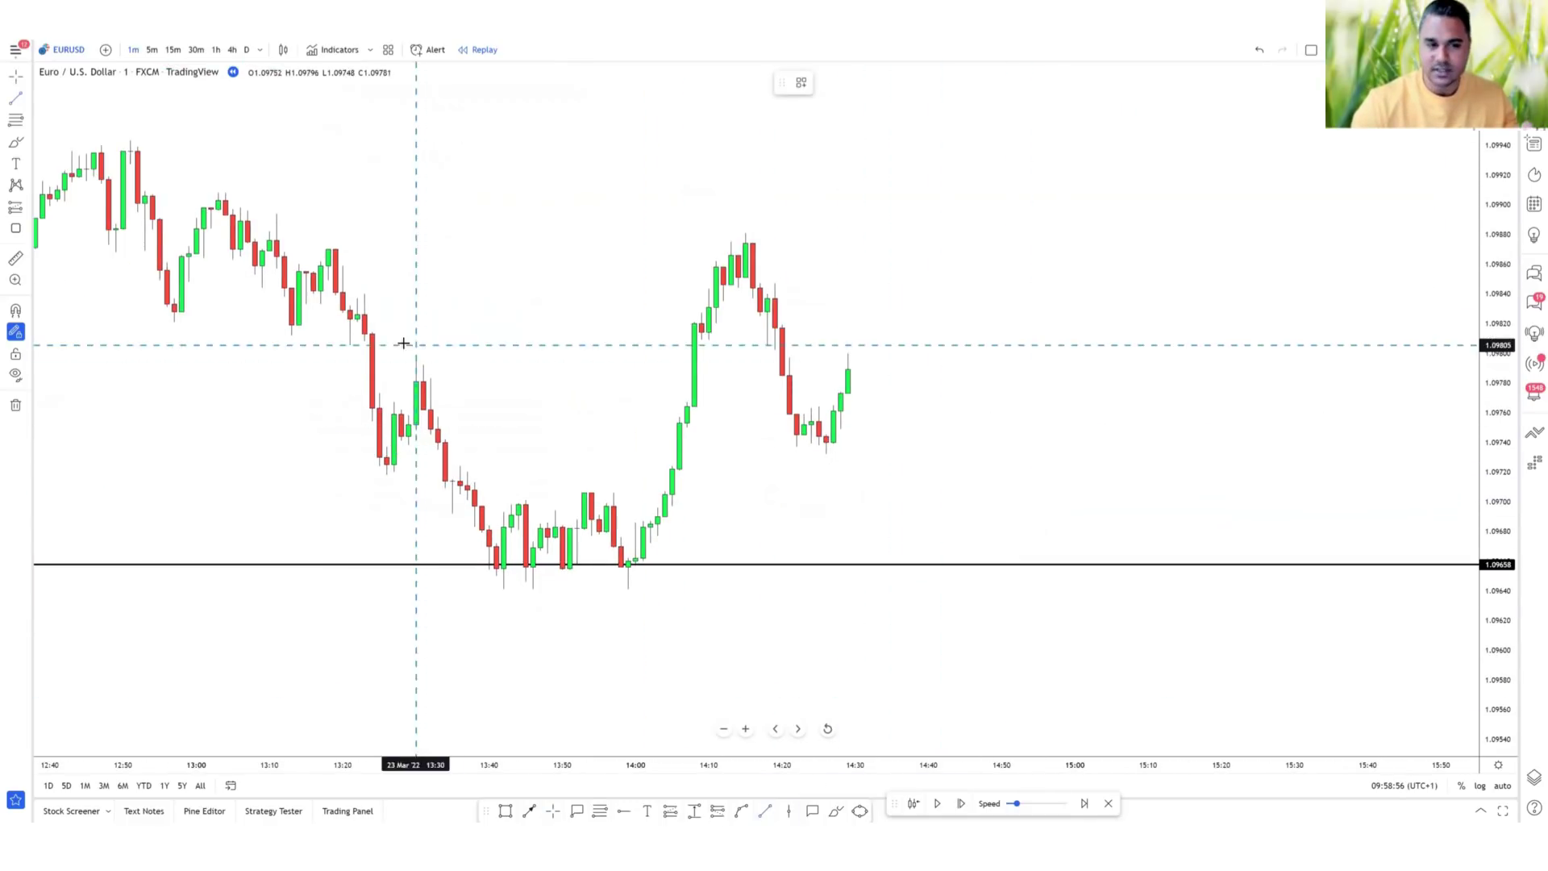
left_click(314, 186)
left_click(643, 595)
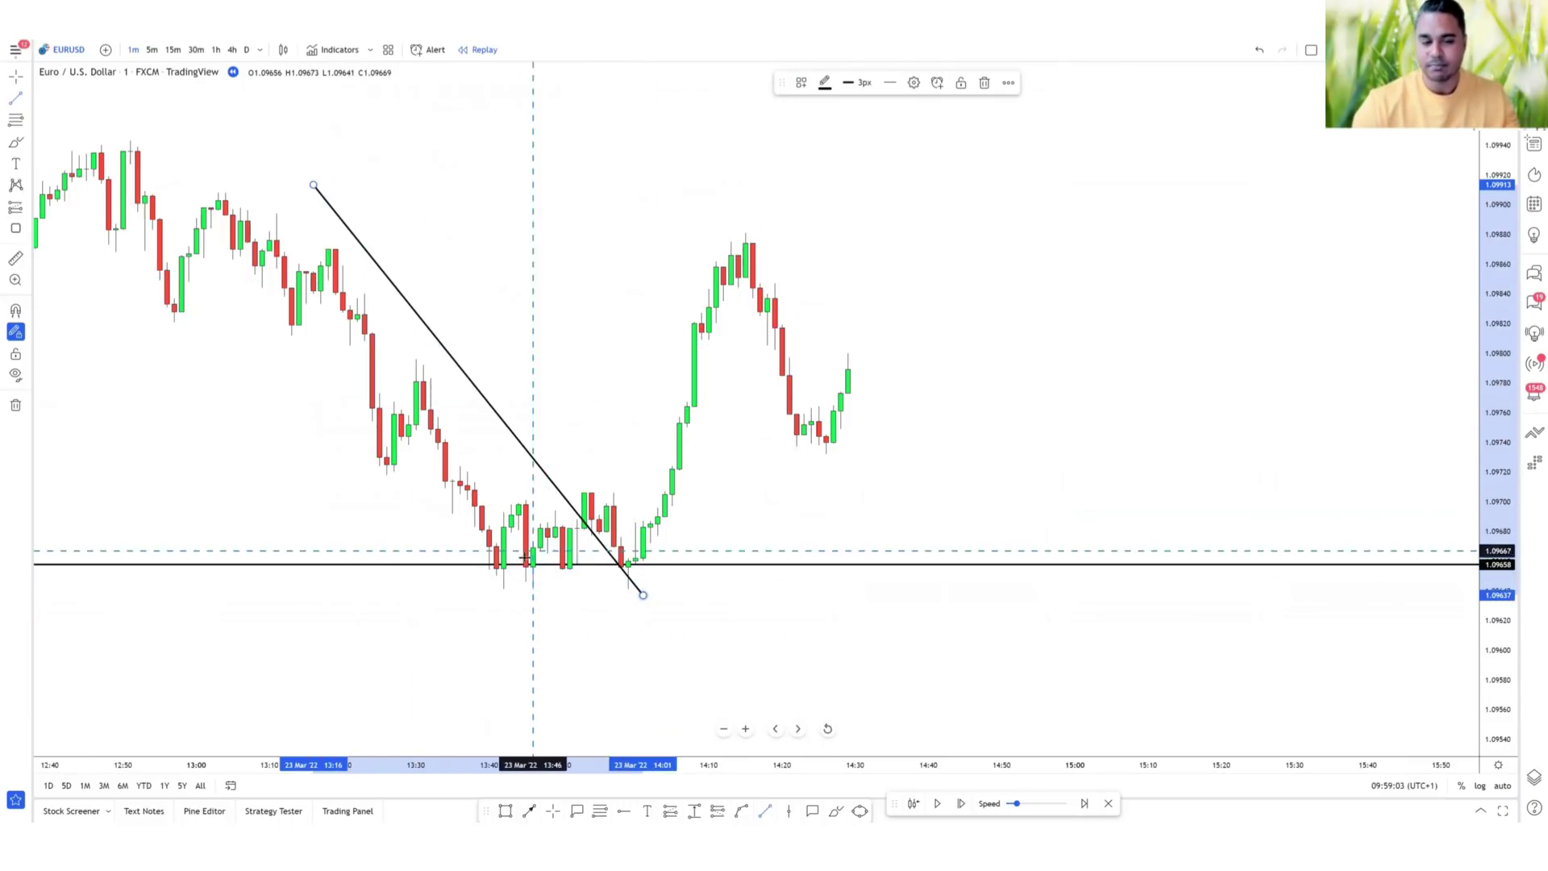
Mark the flat base with a short horizontal line at about 1.09660, and the bullish shift with a rising line and an up arrow.
left_click(674, 559)
left_click(577, 554)
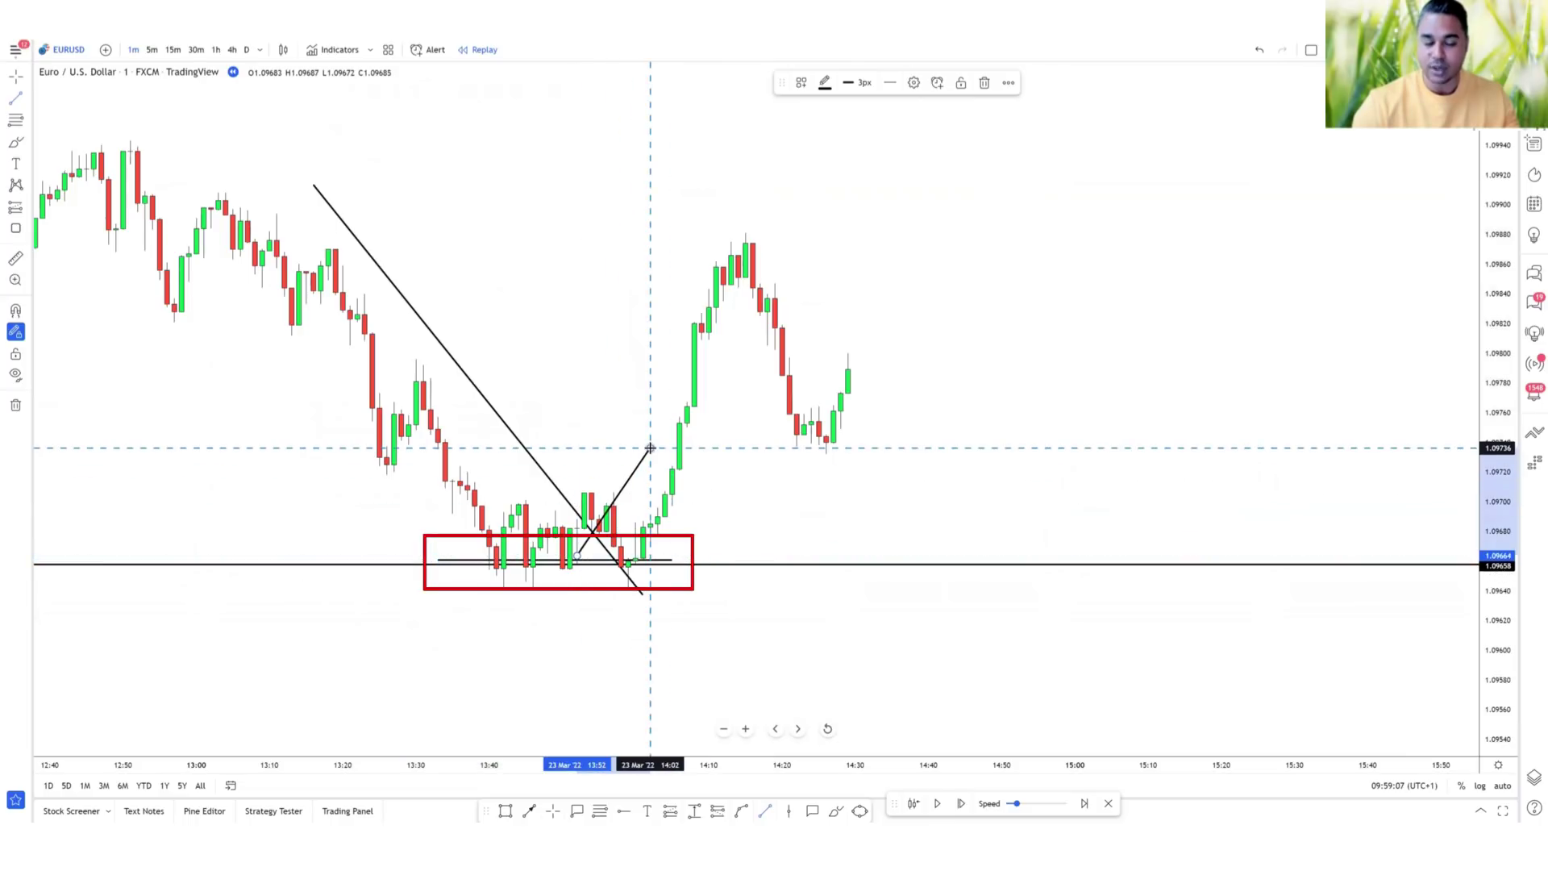
left_click(650, 447)
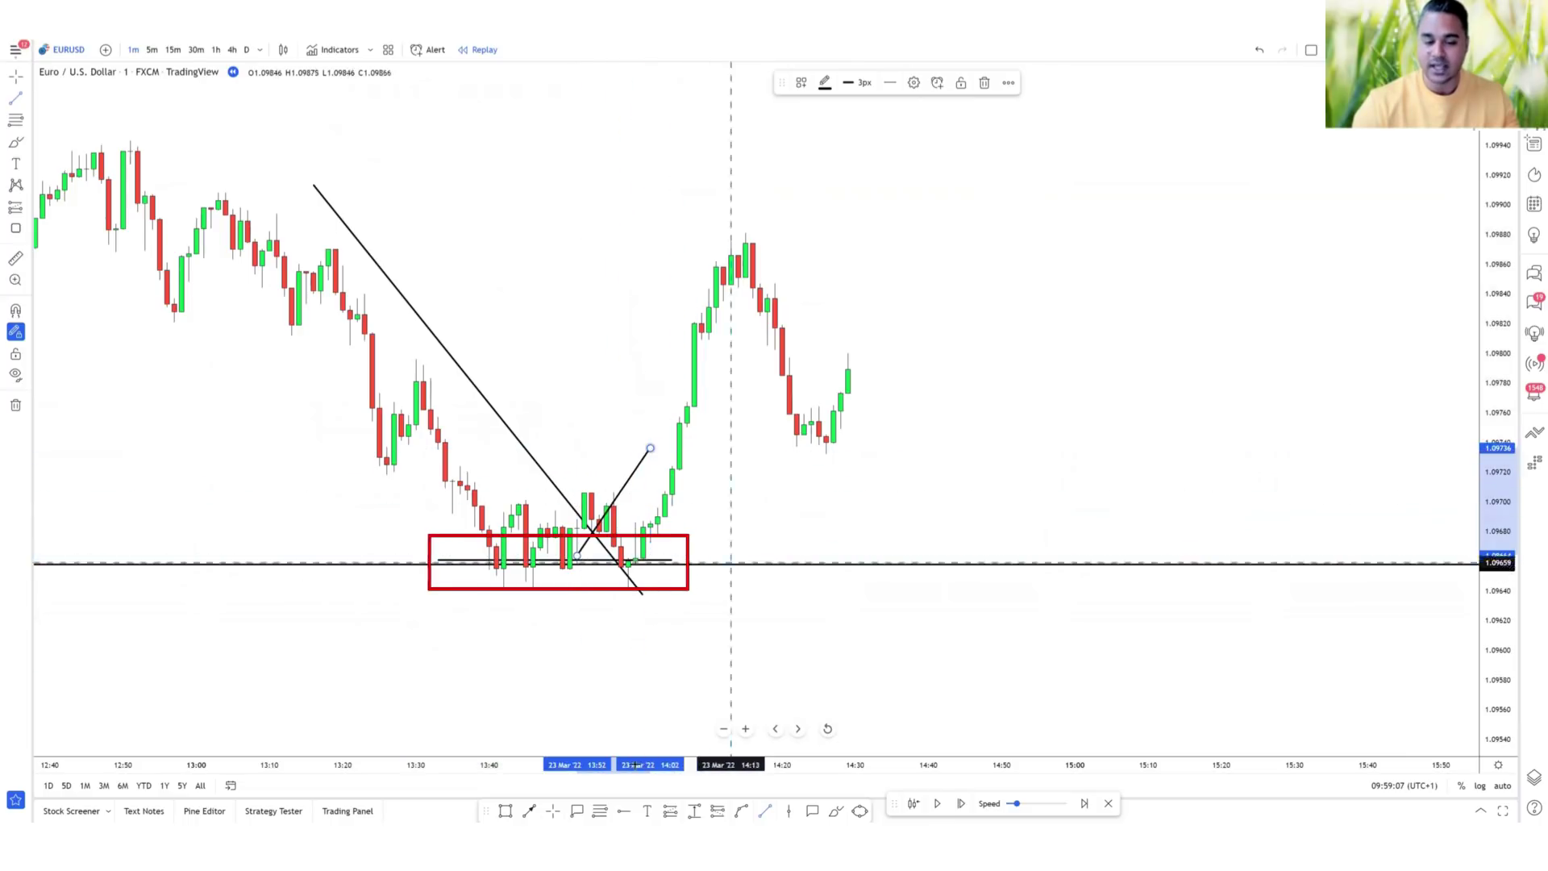
left_click(744, 619)
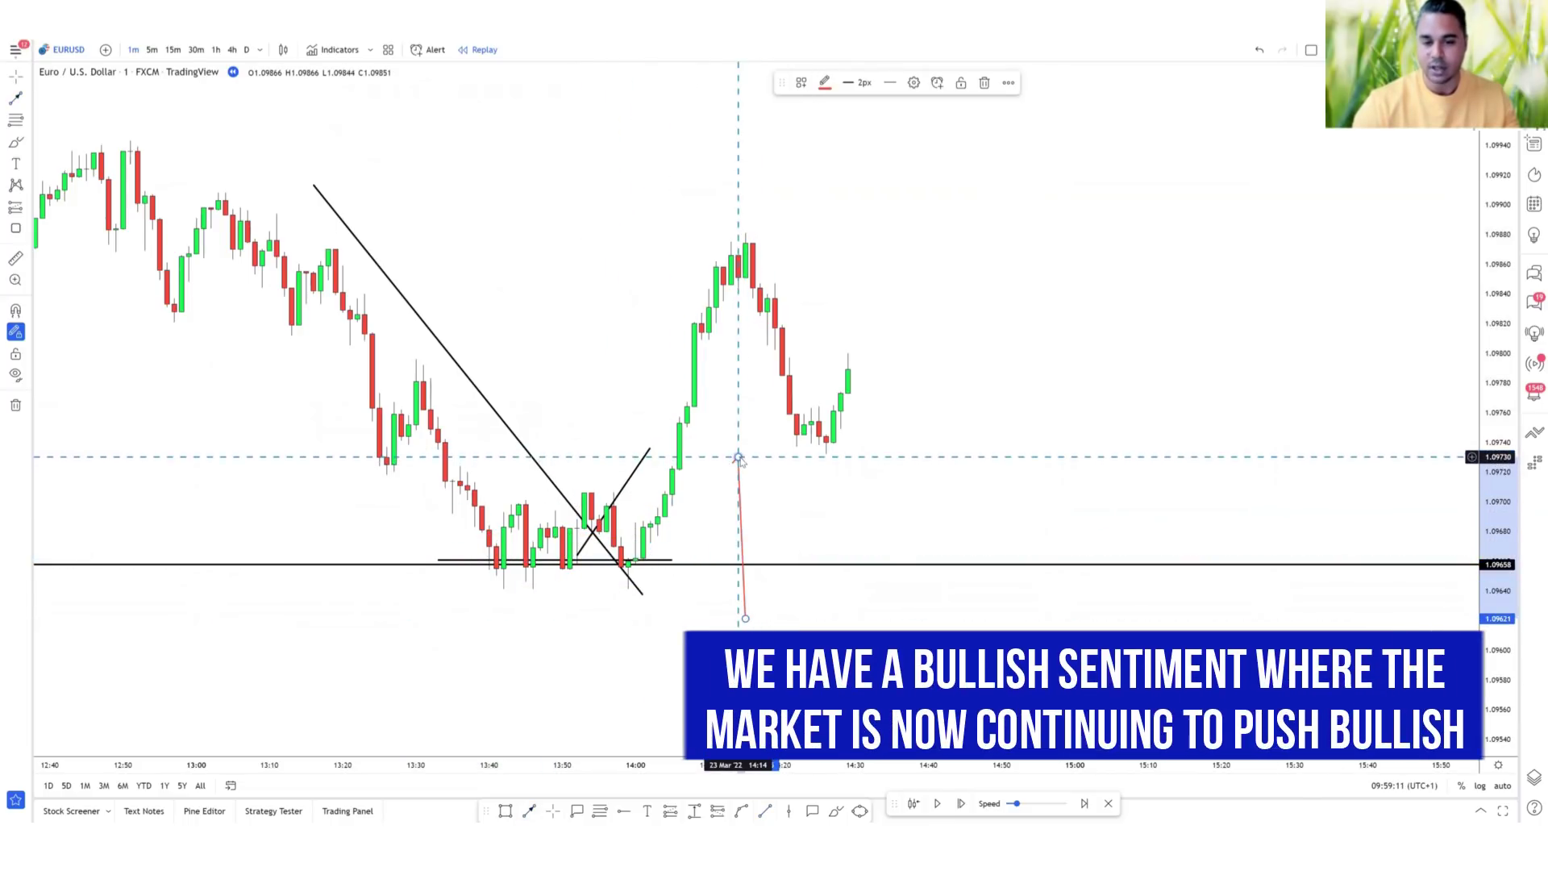
left_click(739, 457)
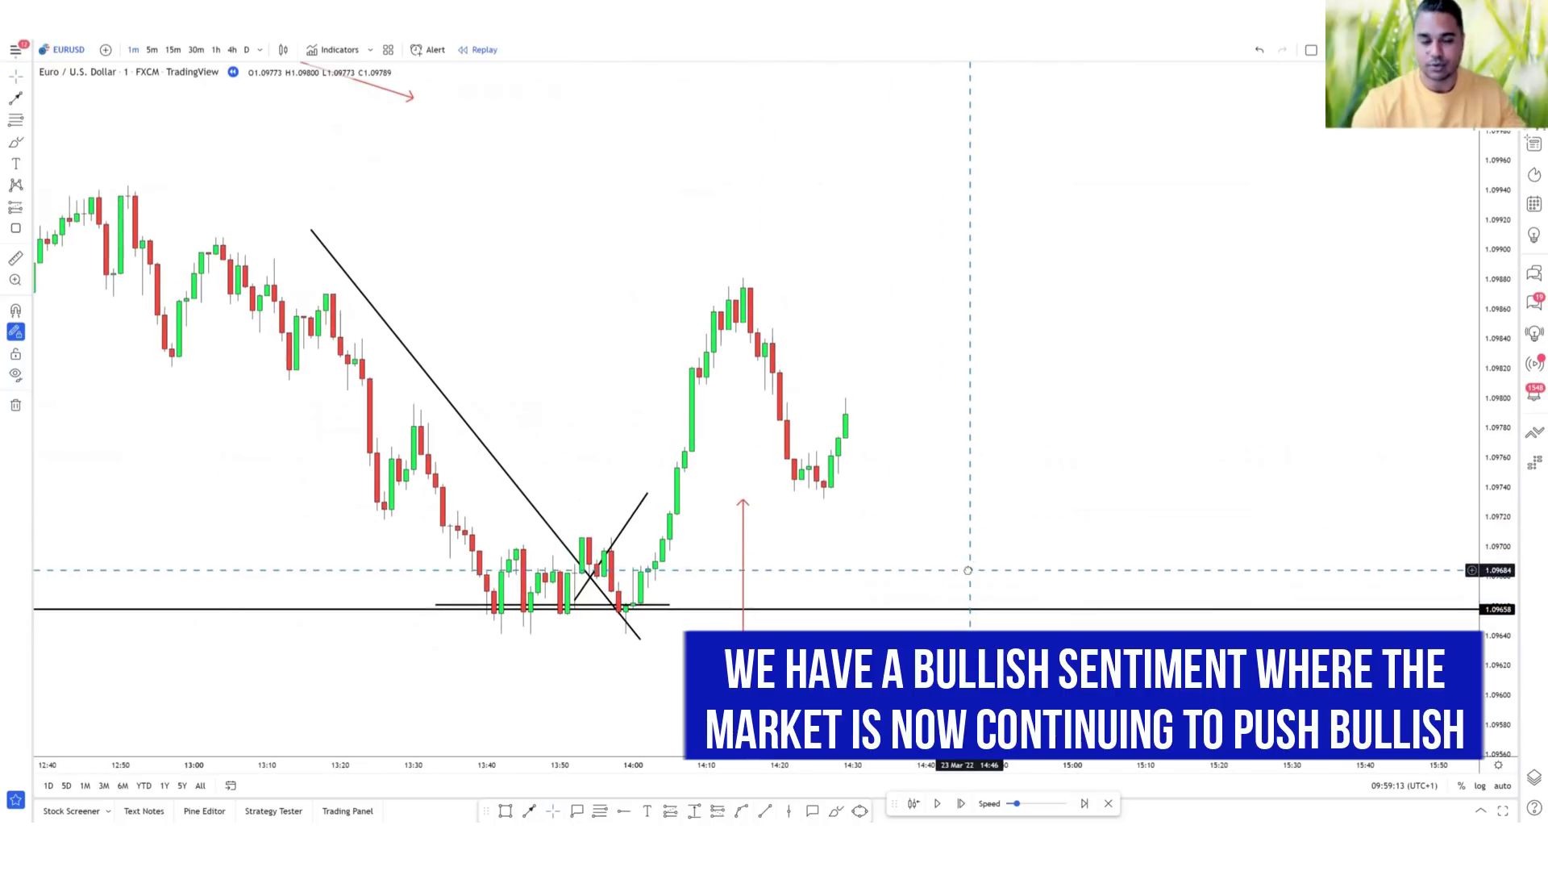
Advance the bar replay candle by candle to about 14:35.
left_click(960, 803)
left_click(960, 803)
left_click(960, 803)
left_click(960, 803)
left_click(960, 803)
left_click(960, 803)
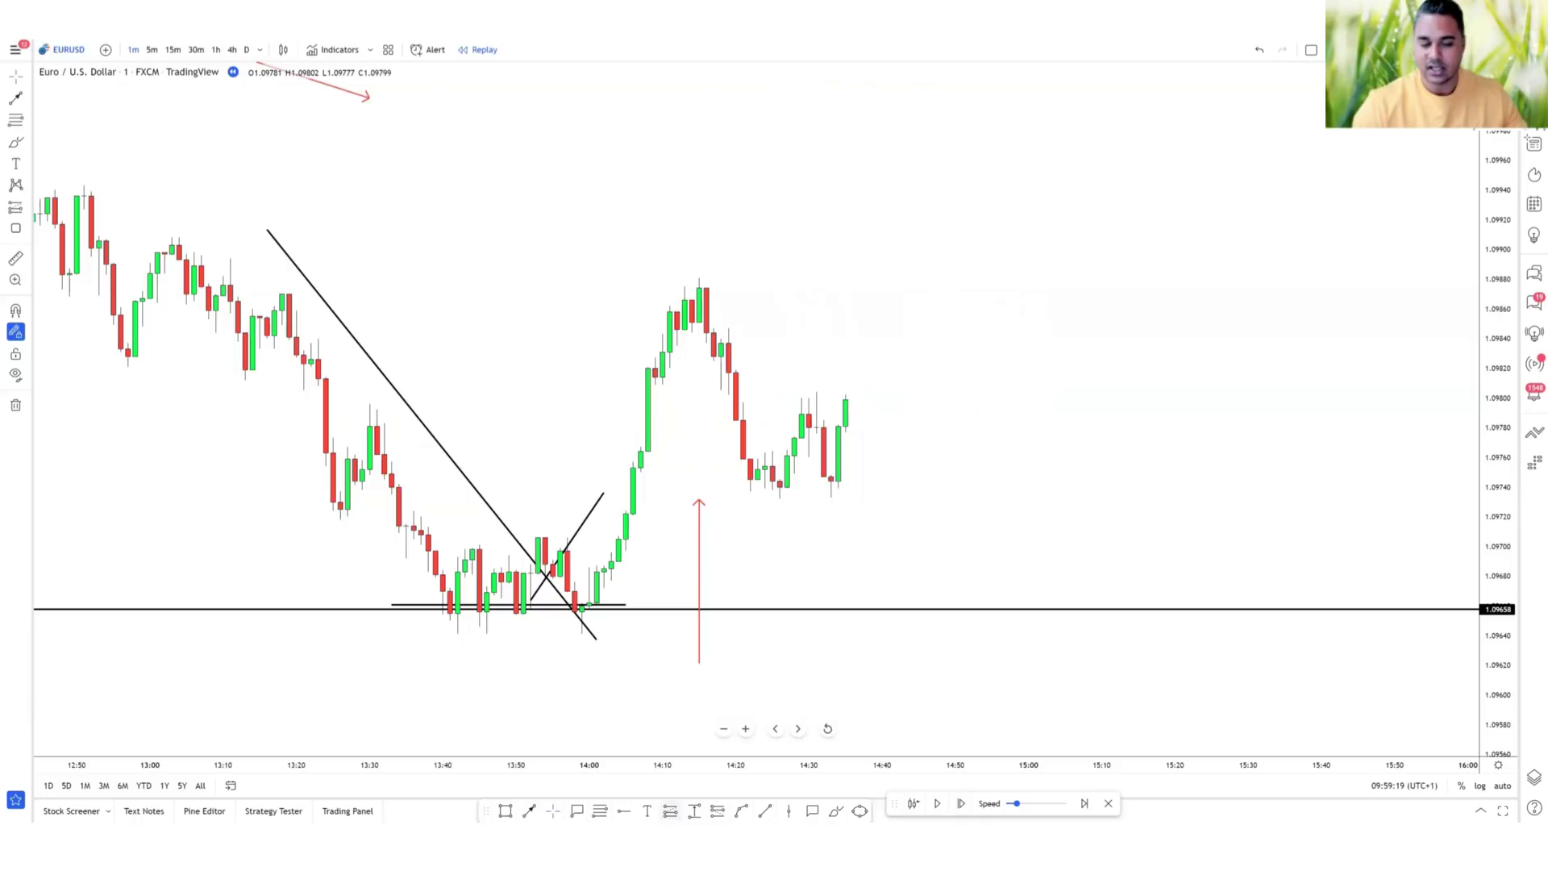
Place a long position at 1.09781 with its target at 1.09904, and draw a horizontal ray at 1.09738 through the recent lows.
left_click(839, 425)
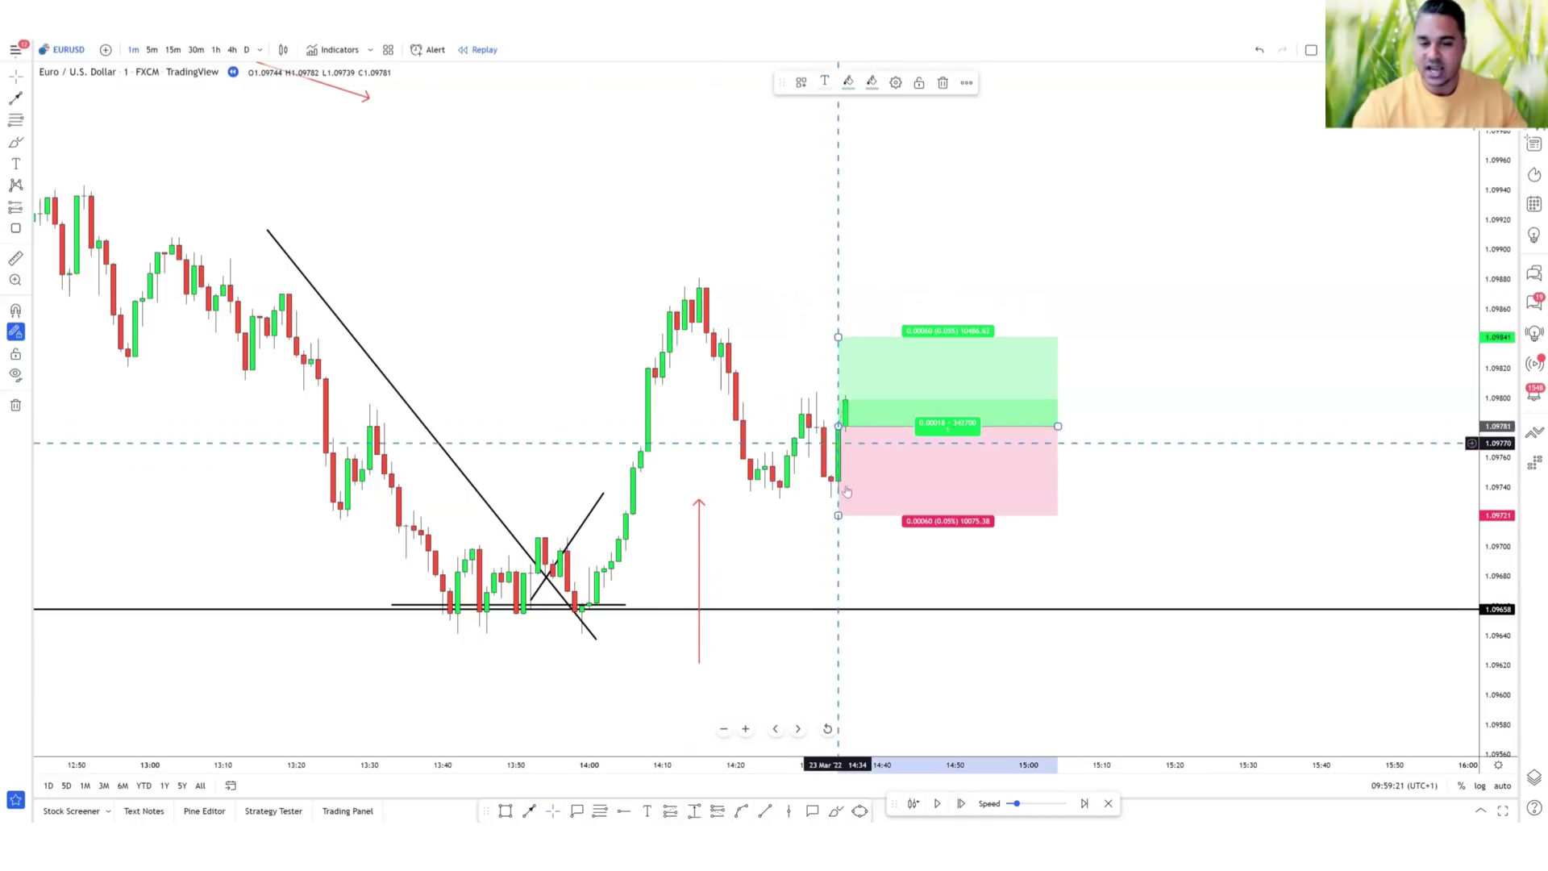
left_click_drag(839, 336, 839, 219)
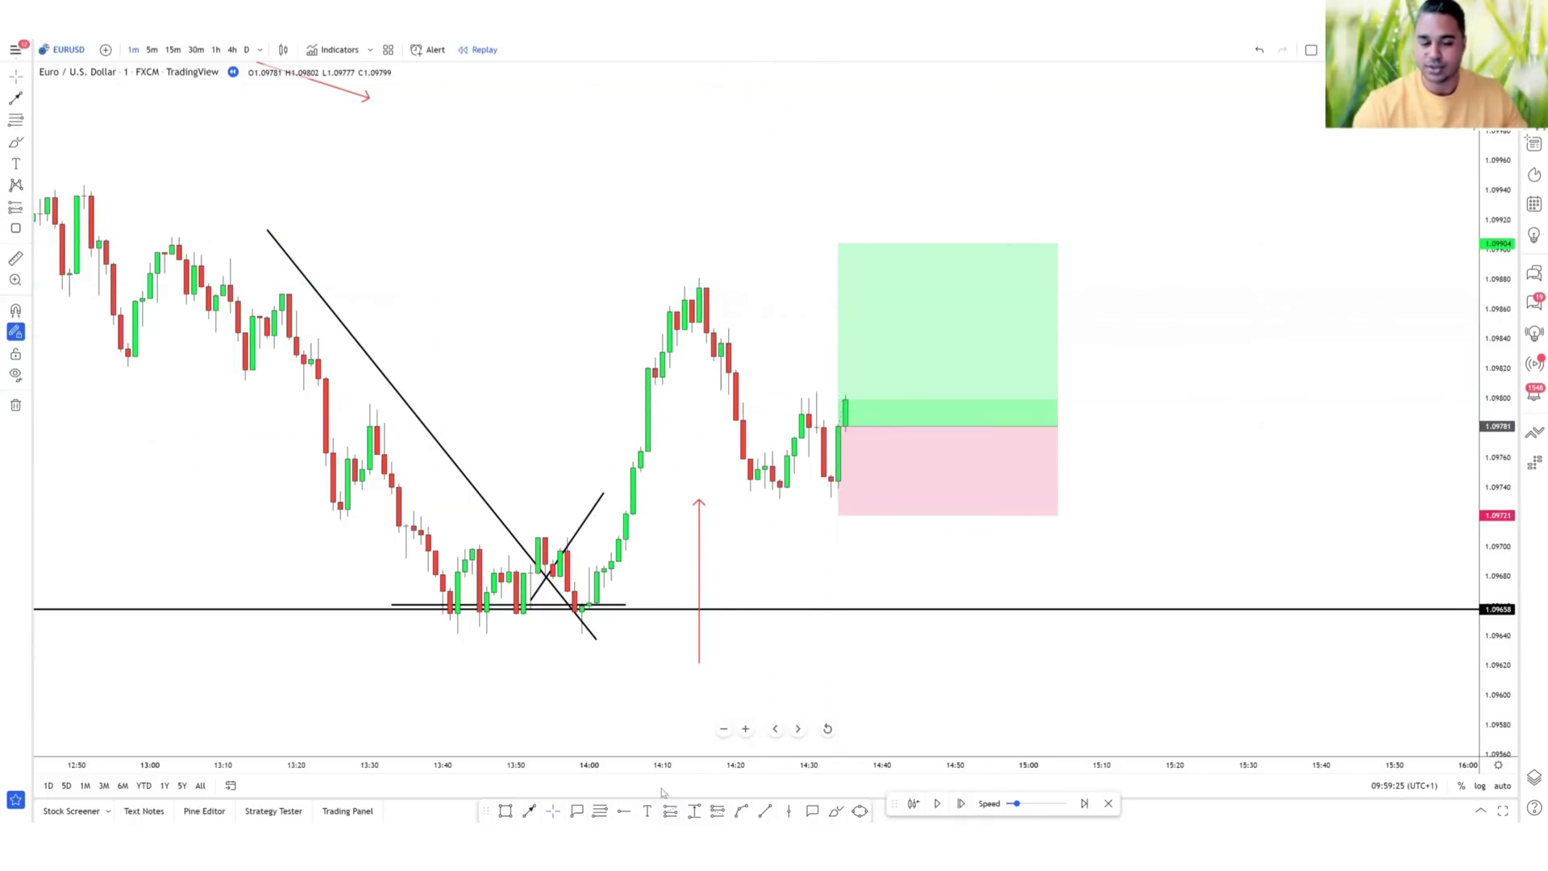
key("alt+j")
left_click(750, 490)
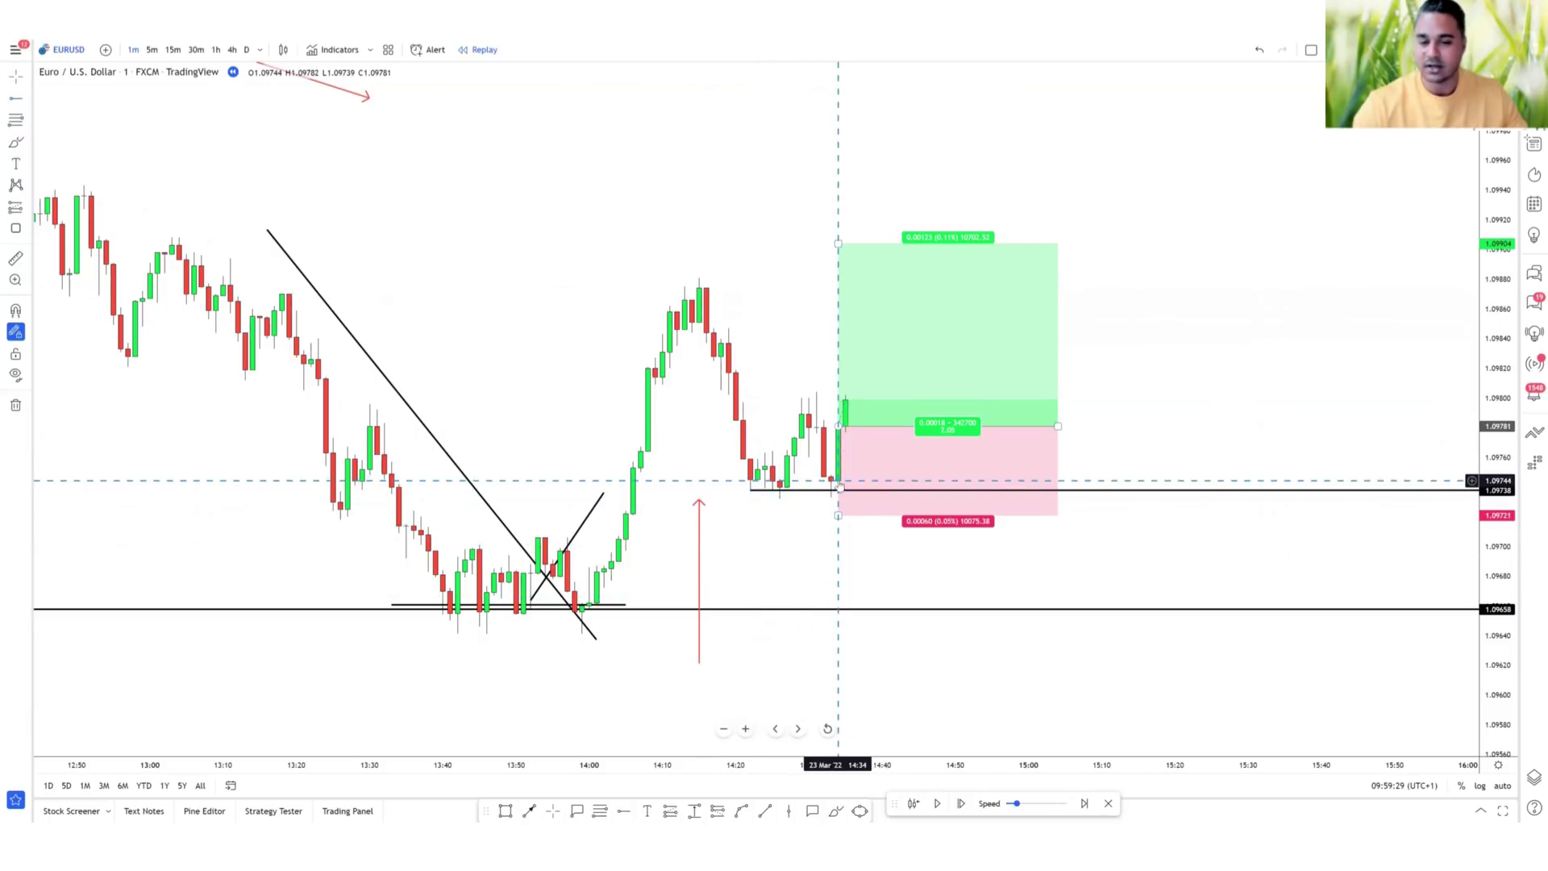
Advance the bar replay to about 15:13, running price through the long position's target.
left_click(960, 803)
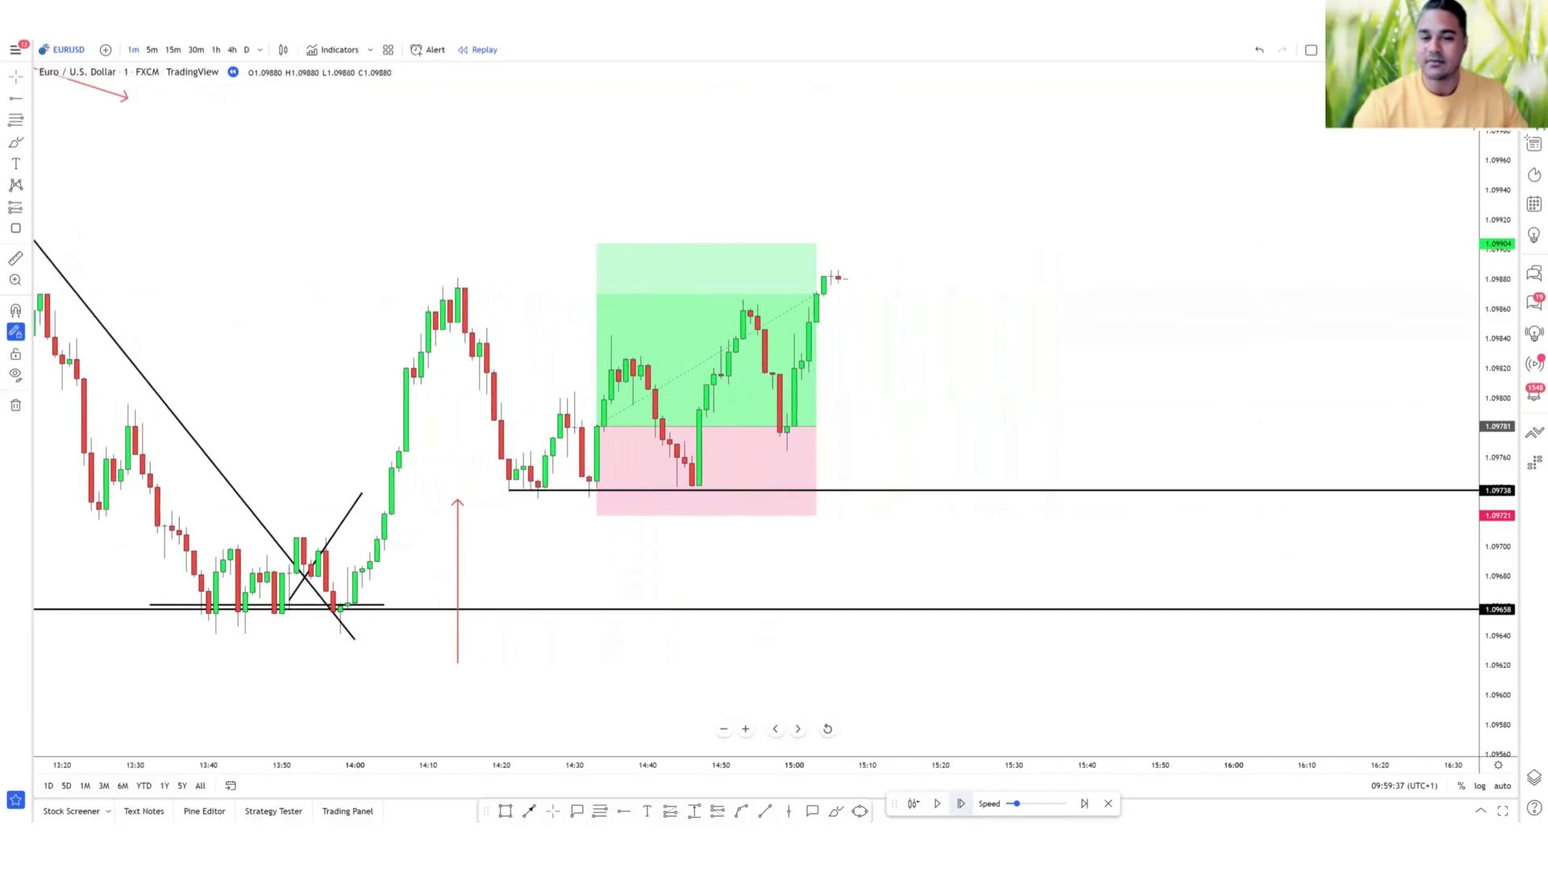
left_click(960, 803)
left_click(960, 803)
left_click(960, 803)
left_click(960, 803)
left_click(960, 803)
Extend the long position so that it ends at about 15:12.
left_click_drag(771, 427, 838, 420)
left_click_drag(961, 395, 1152, 437)
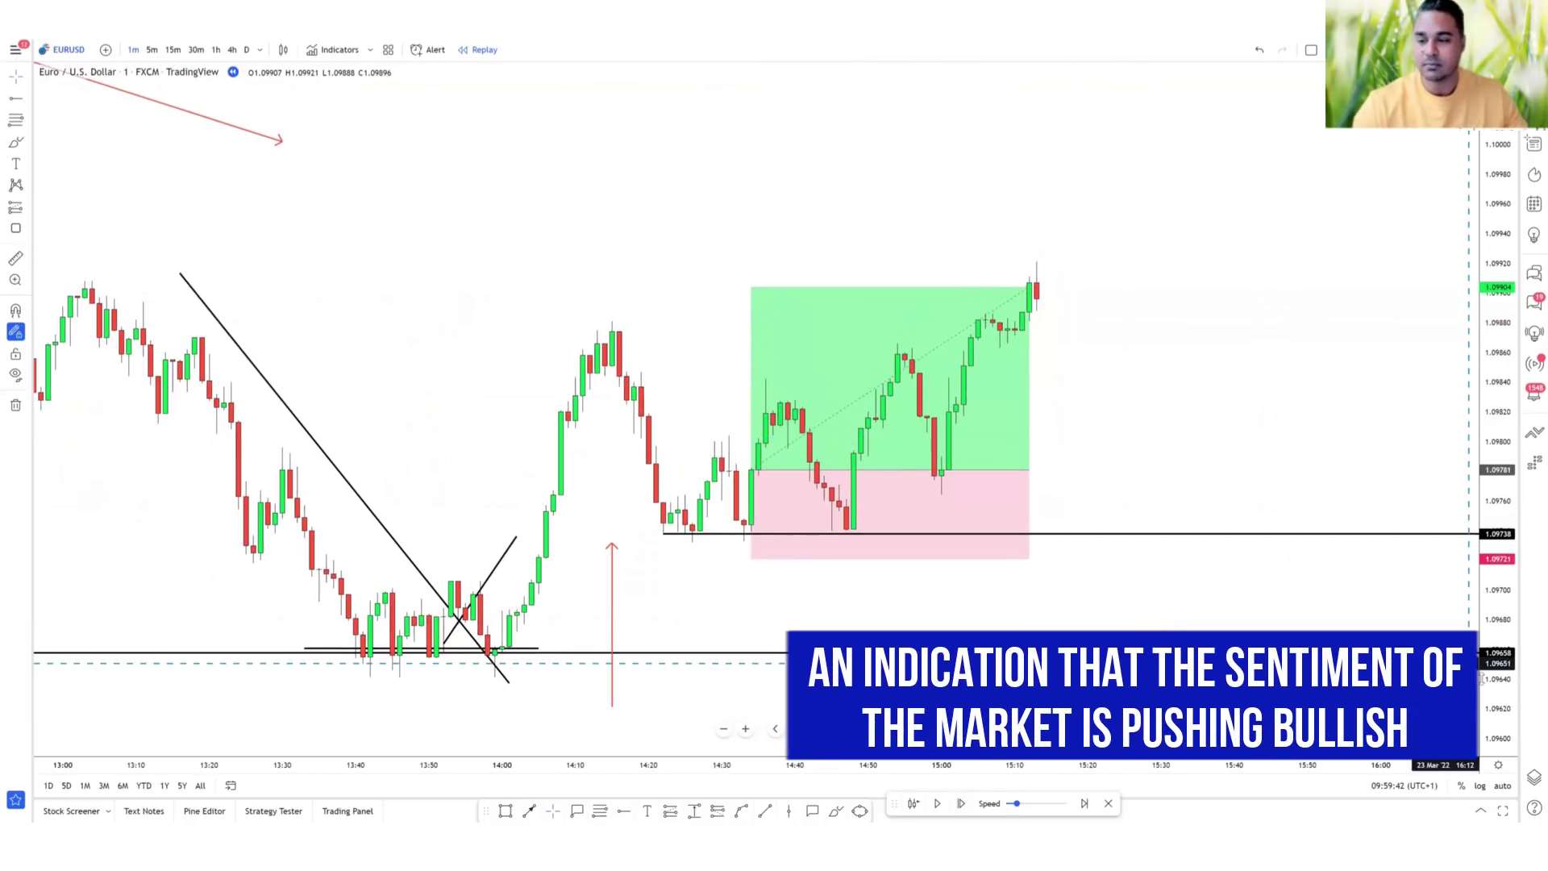
left_click_drag(1483, 630, 1483, 584)
scroll(1285, 509, "down", 1)
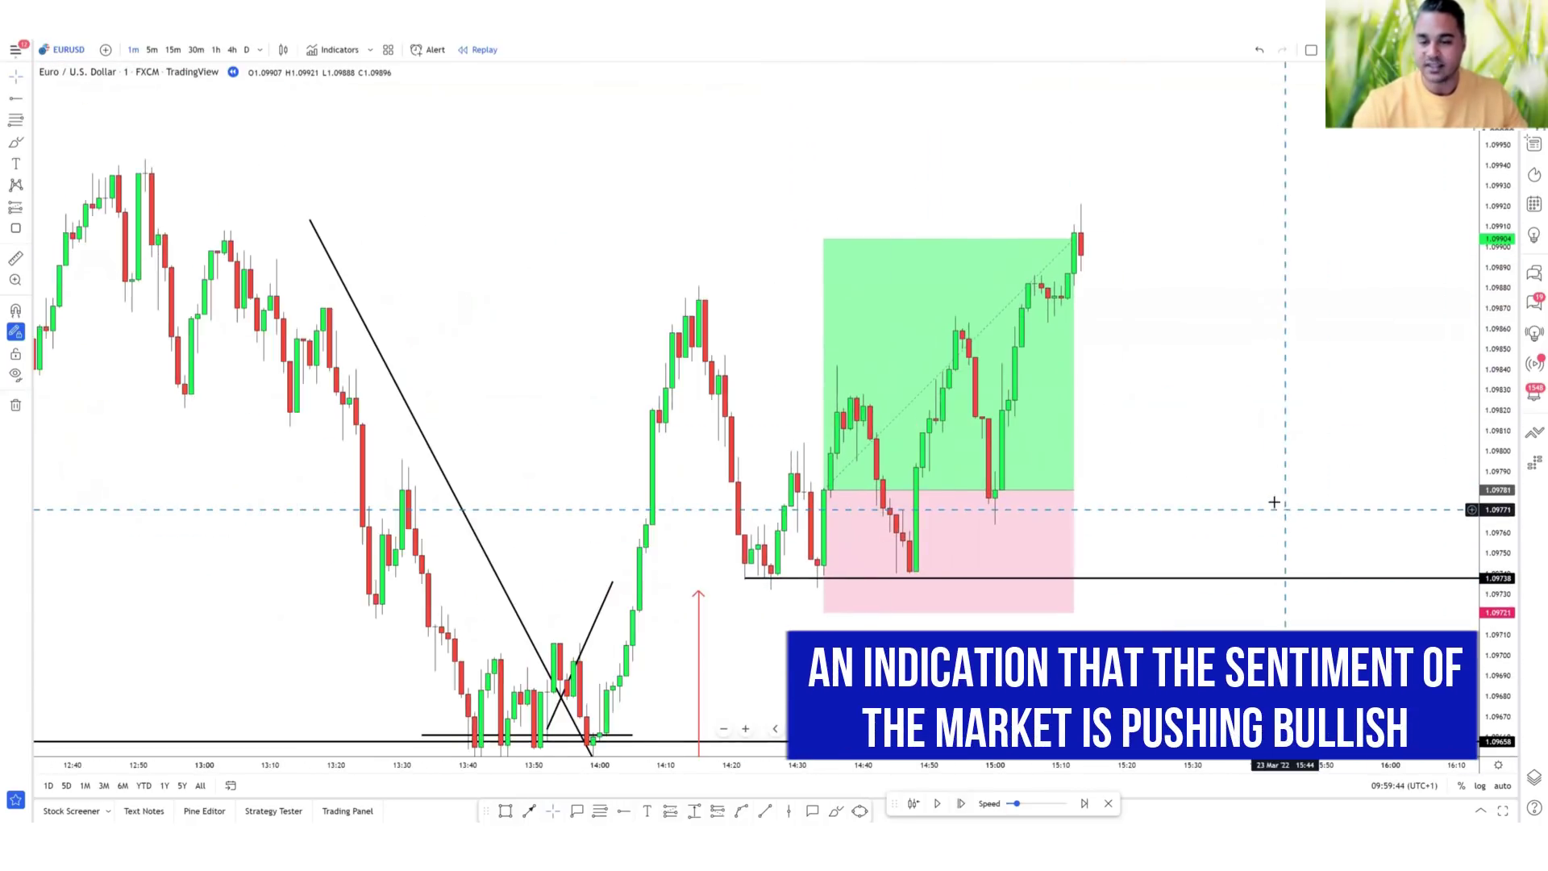
scroll(1182, 438, "down", 1)
left_click_drag(1190, 445, 1146, 401)
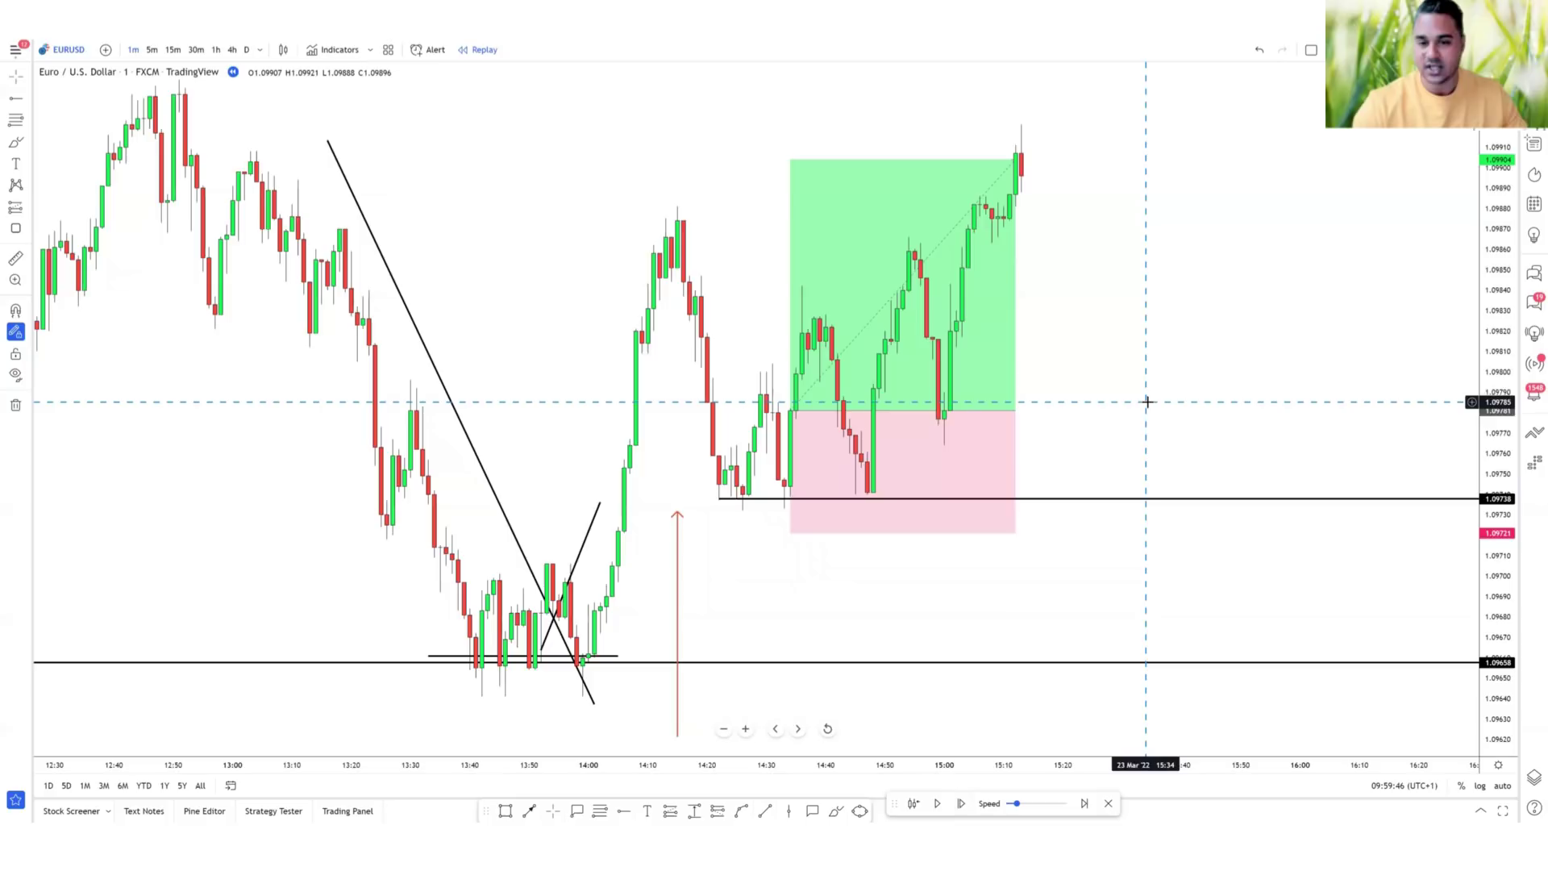
Examine the long position's entry and stop against the double-bottom lows on the 1-minute chart.
left_click(863, 532)
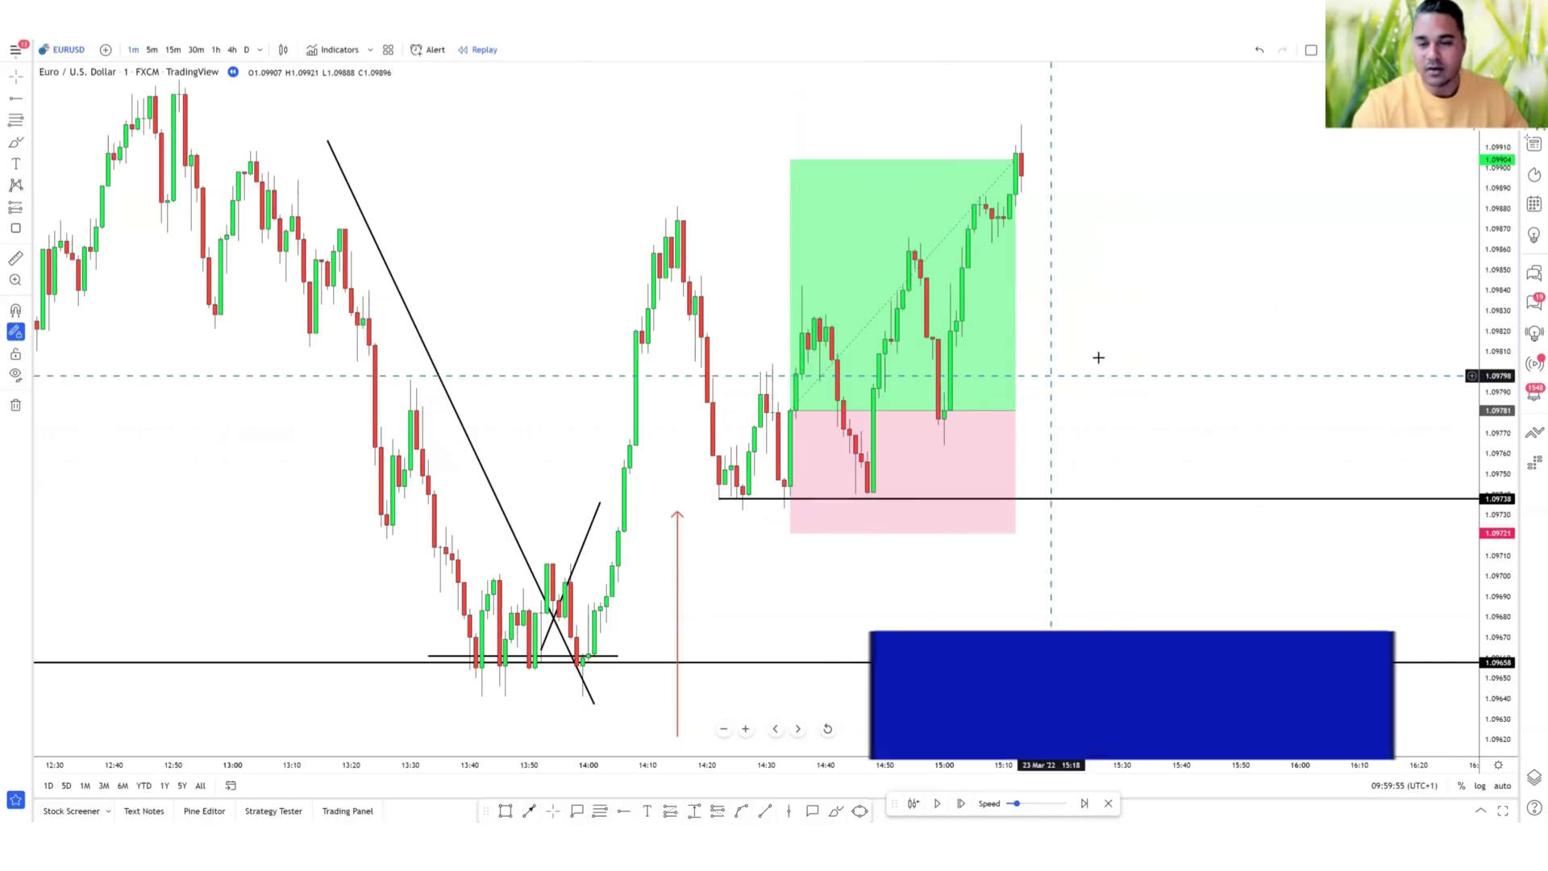
left_click_drag(1138, 363, 1105, 365)
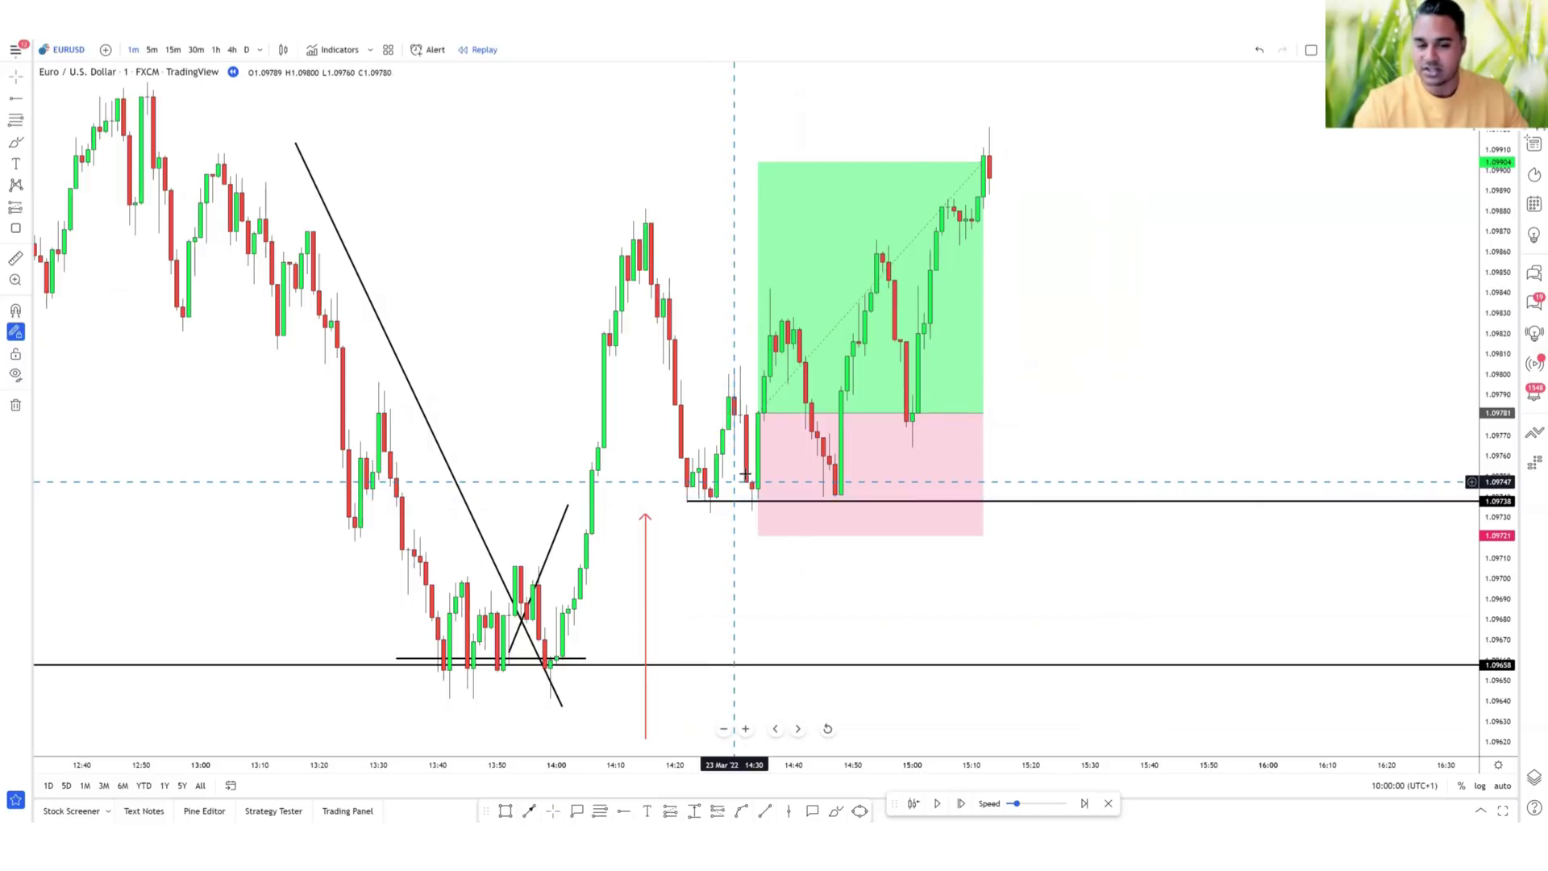
left_click(765, 410)
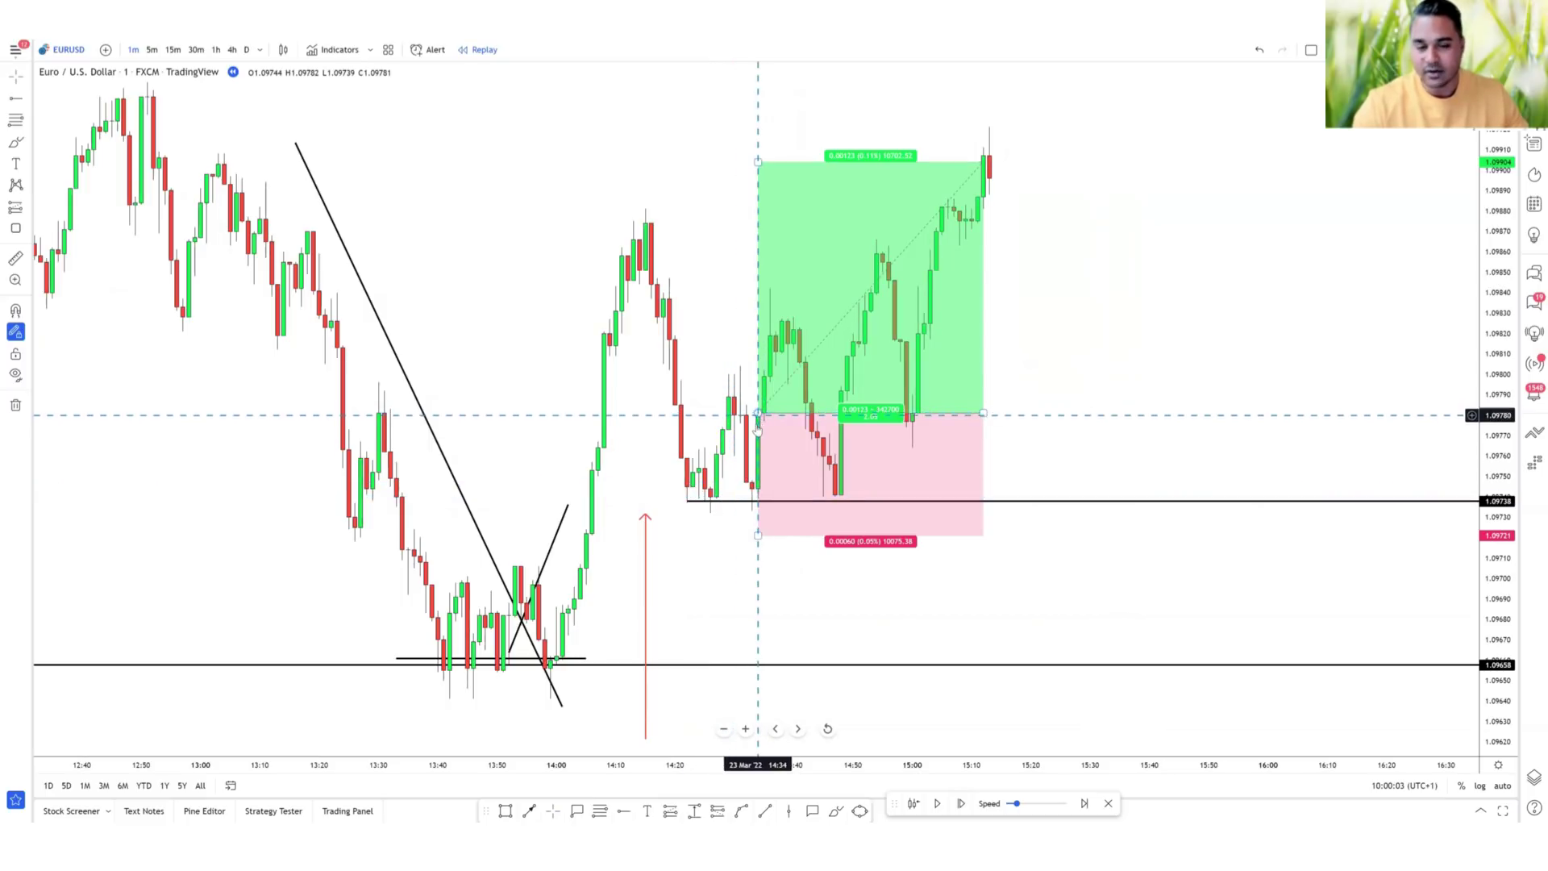
left_click(757, 424)
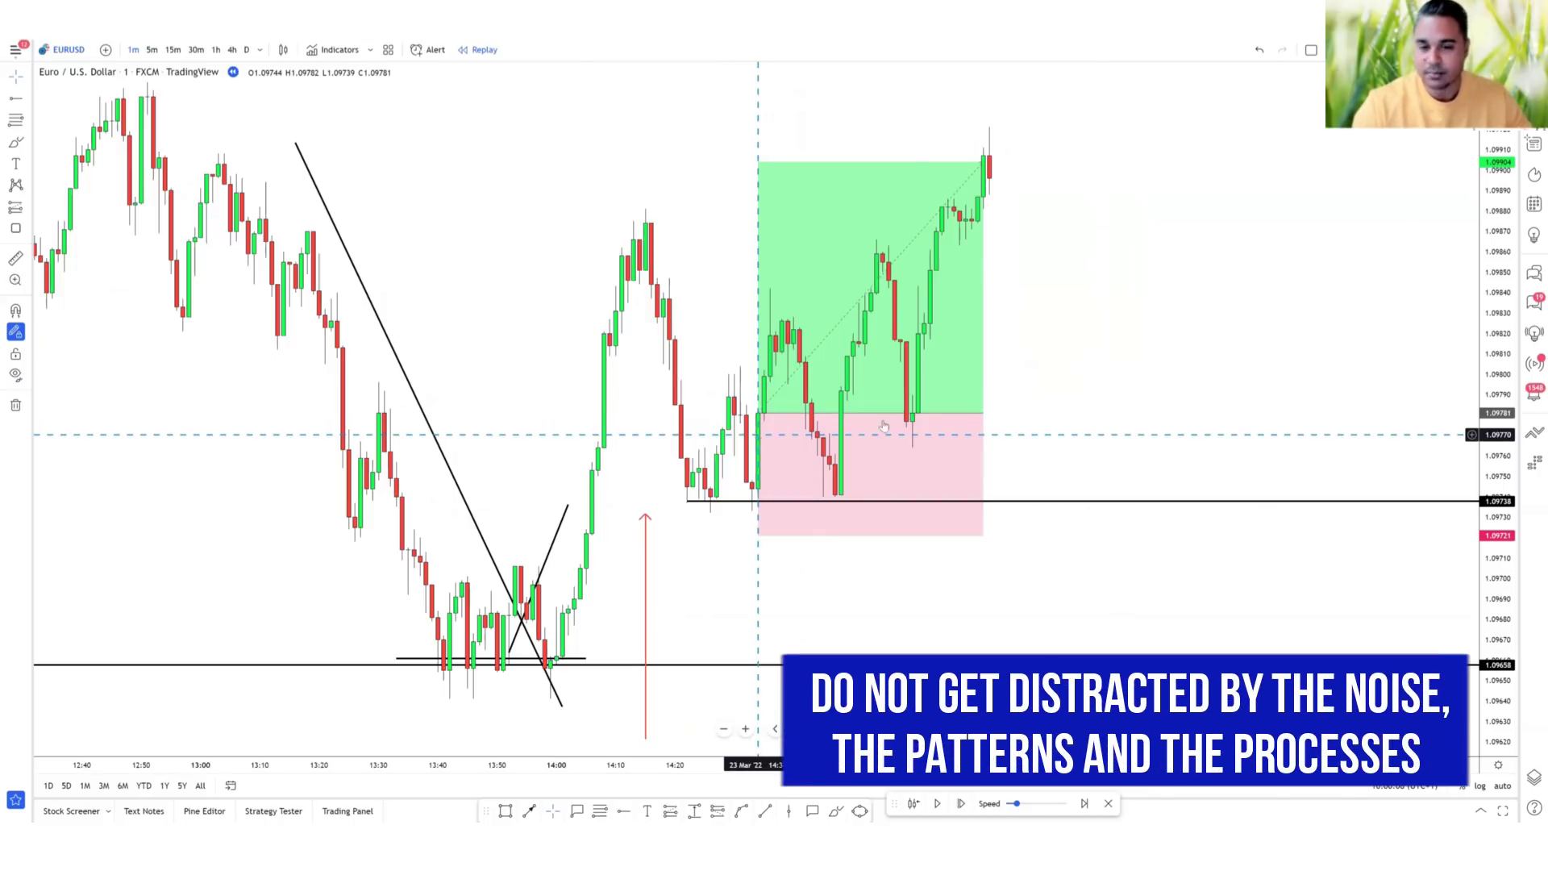
left_click(895, 451)
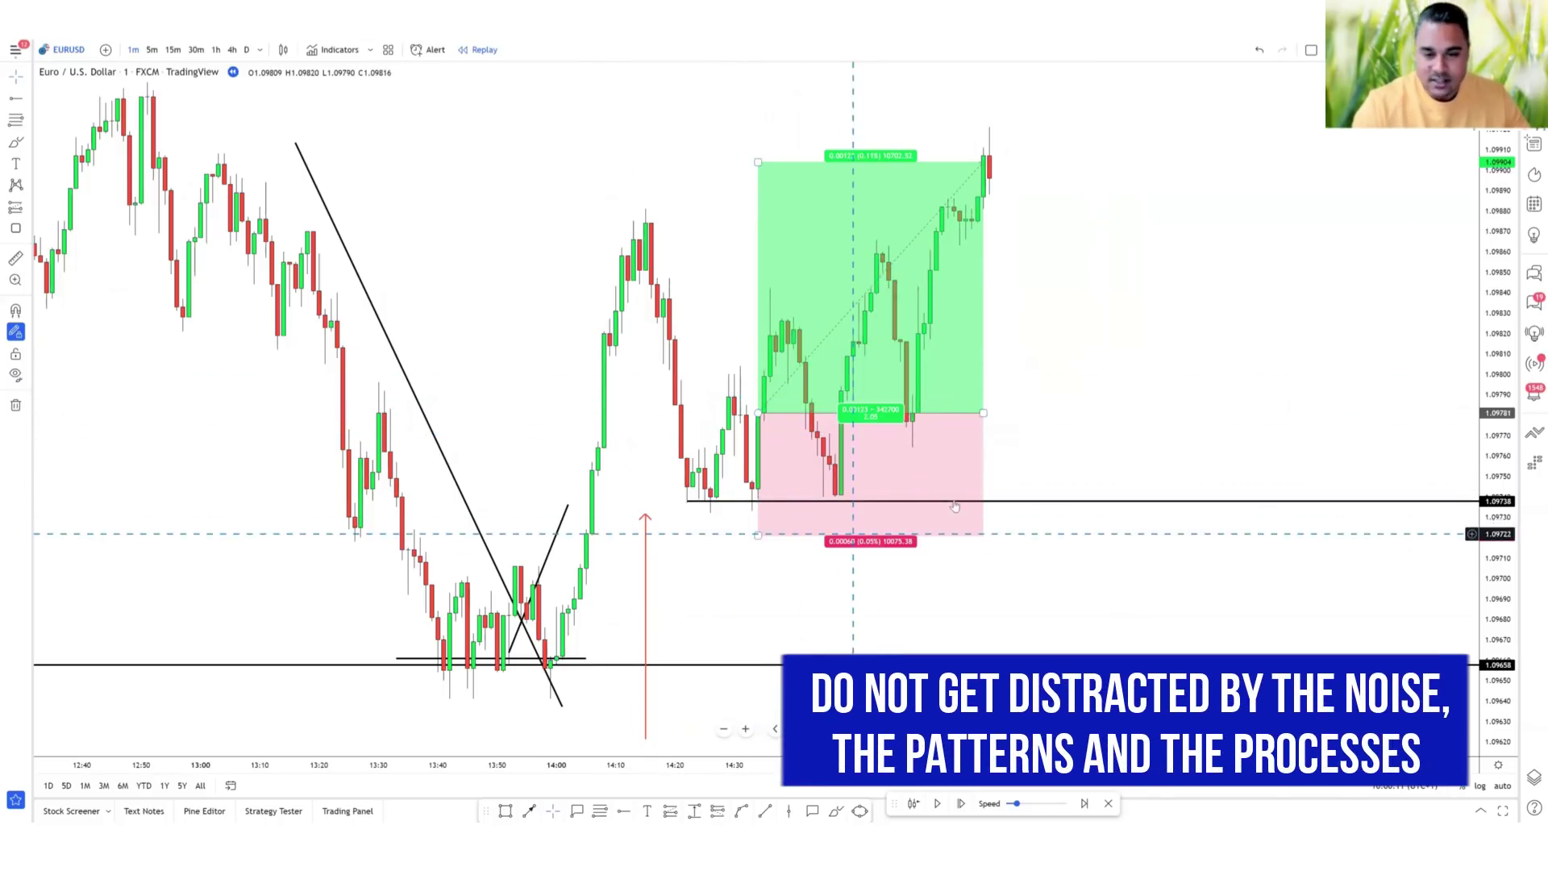
left_click(650, 359)
left_click_drag(740, 572, 752, 572)
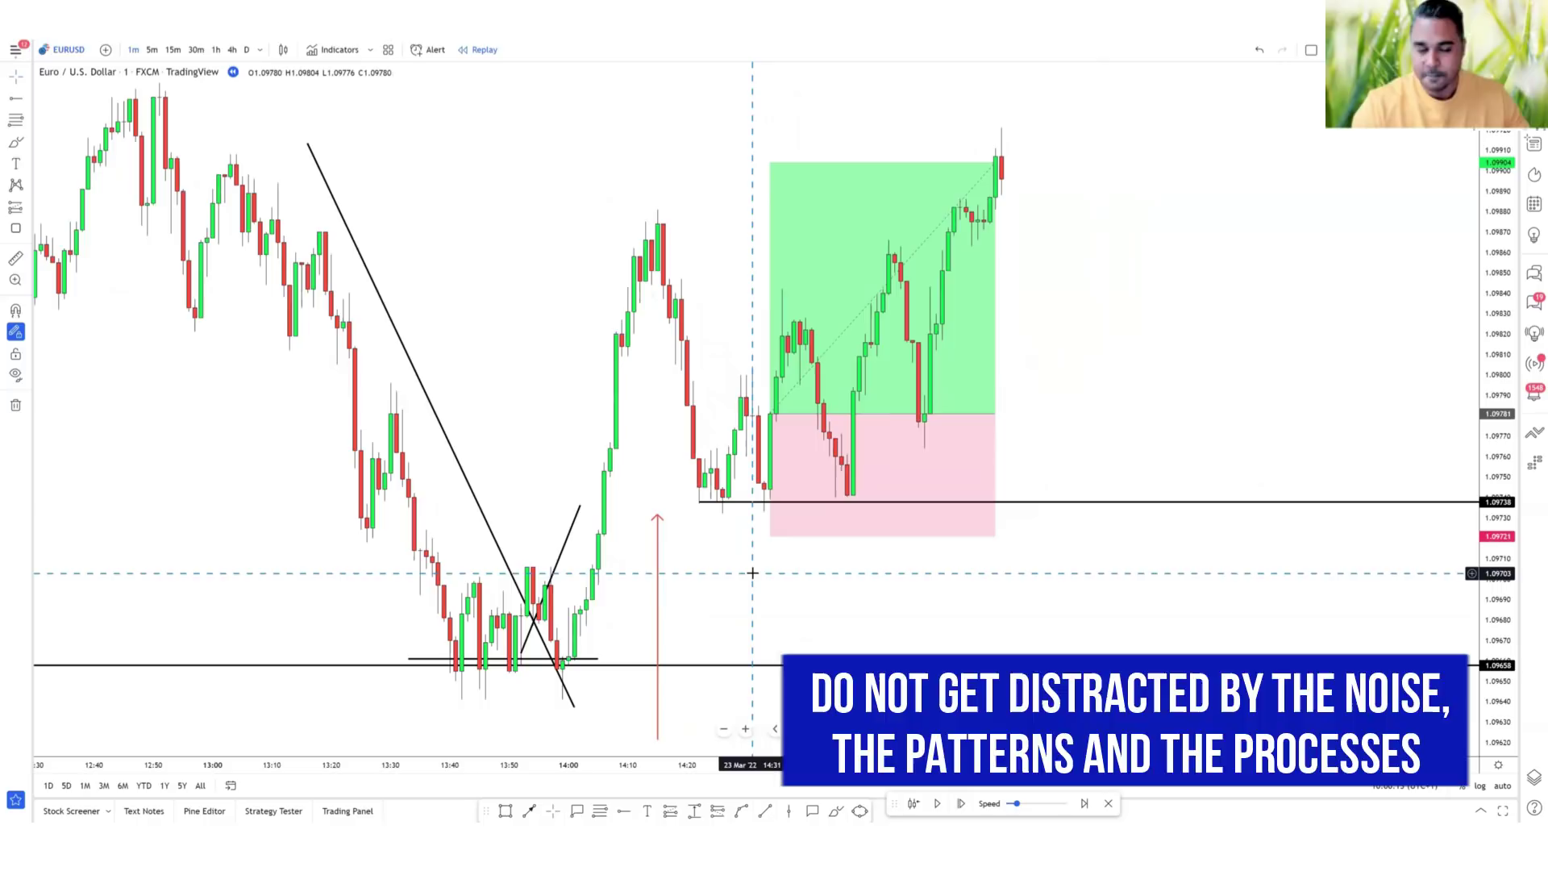
On the 30-minute chart, draw a long down arrow from about 1.09947 beside the latest candle to below the 1.09658 support line.
left_click(196, 49)
left_click_drag(1492, 314, 1422, 655)
scroll(1247, 546, "up", 5)
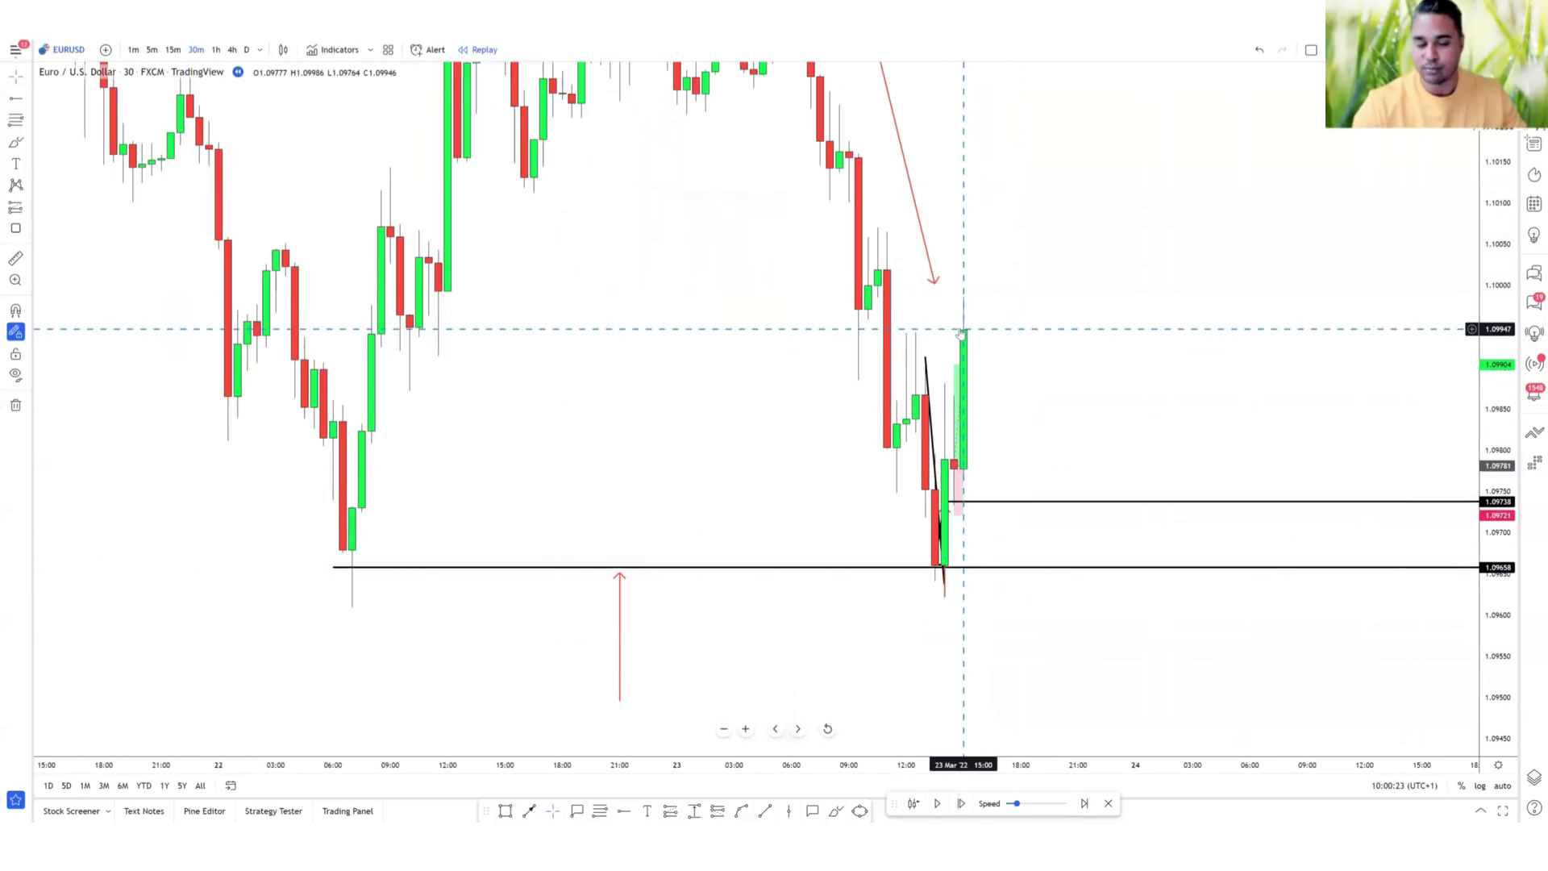
left_click(529, 810)
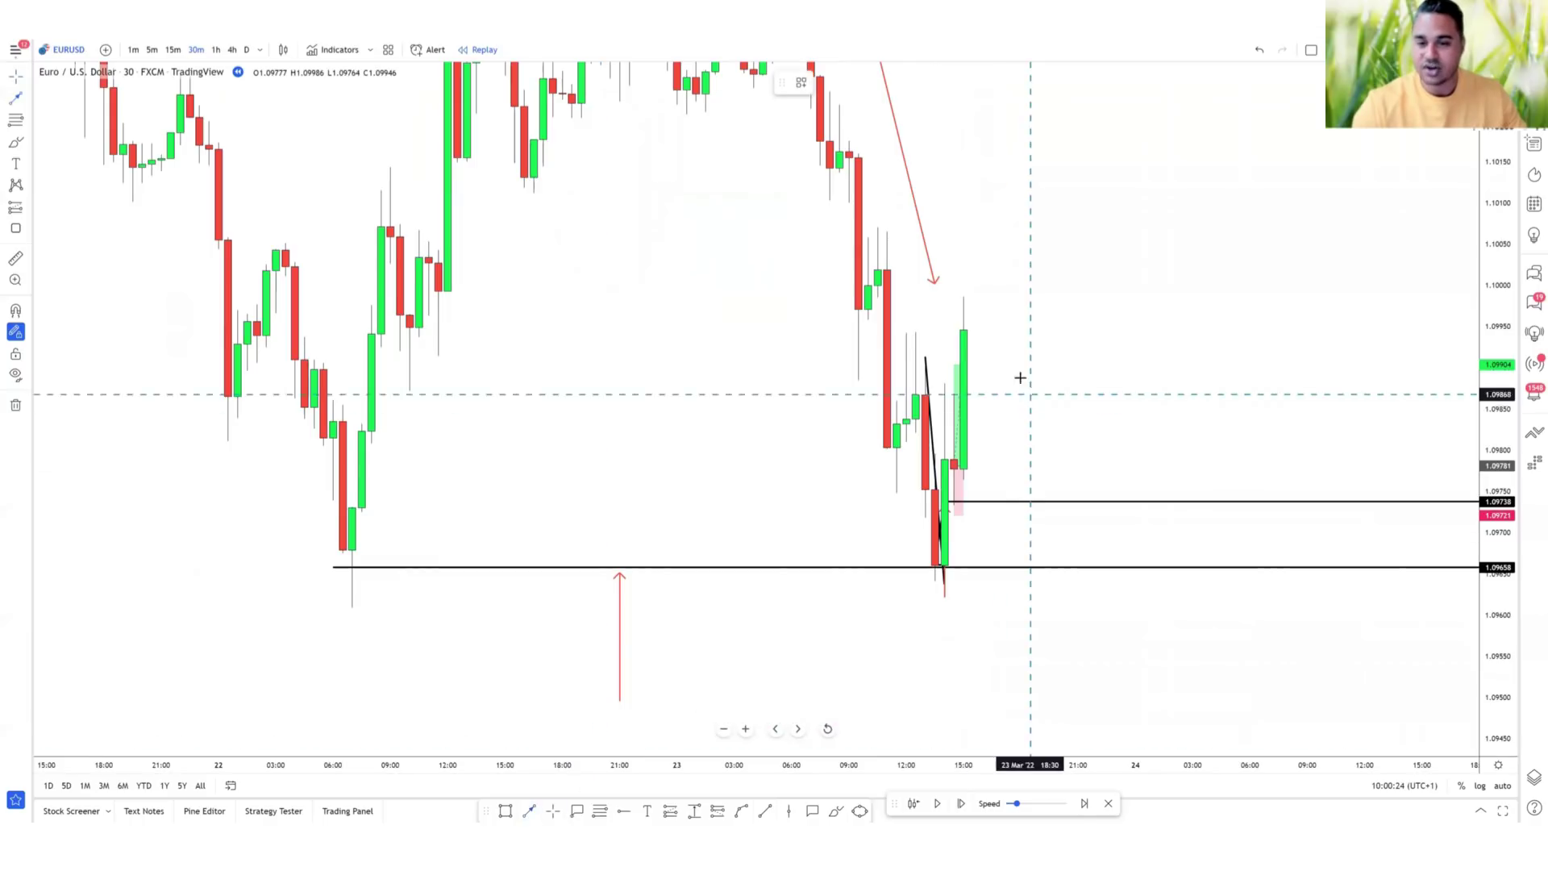
left_click(994, 328)
left_click(1203, 641)
Return to the 1-minute chart and review the completed long trade with the structure leading into it.
left_click(133, 49)
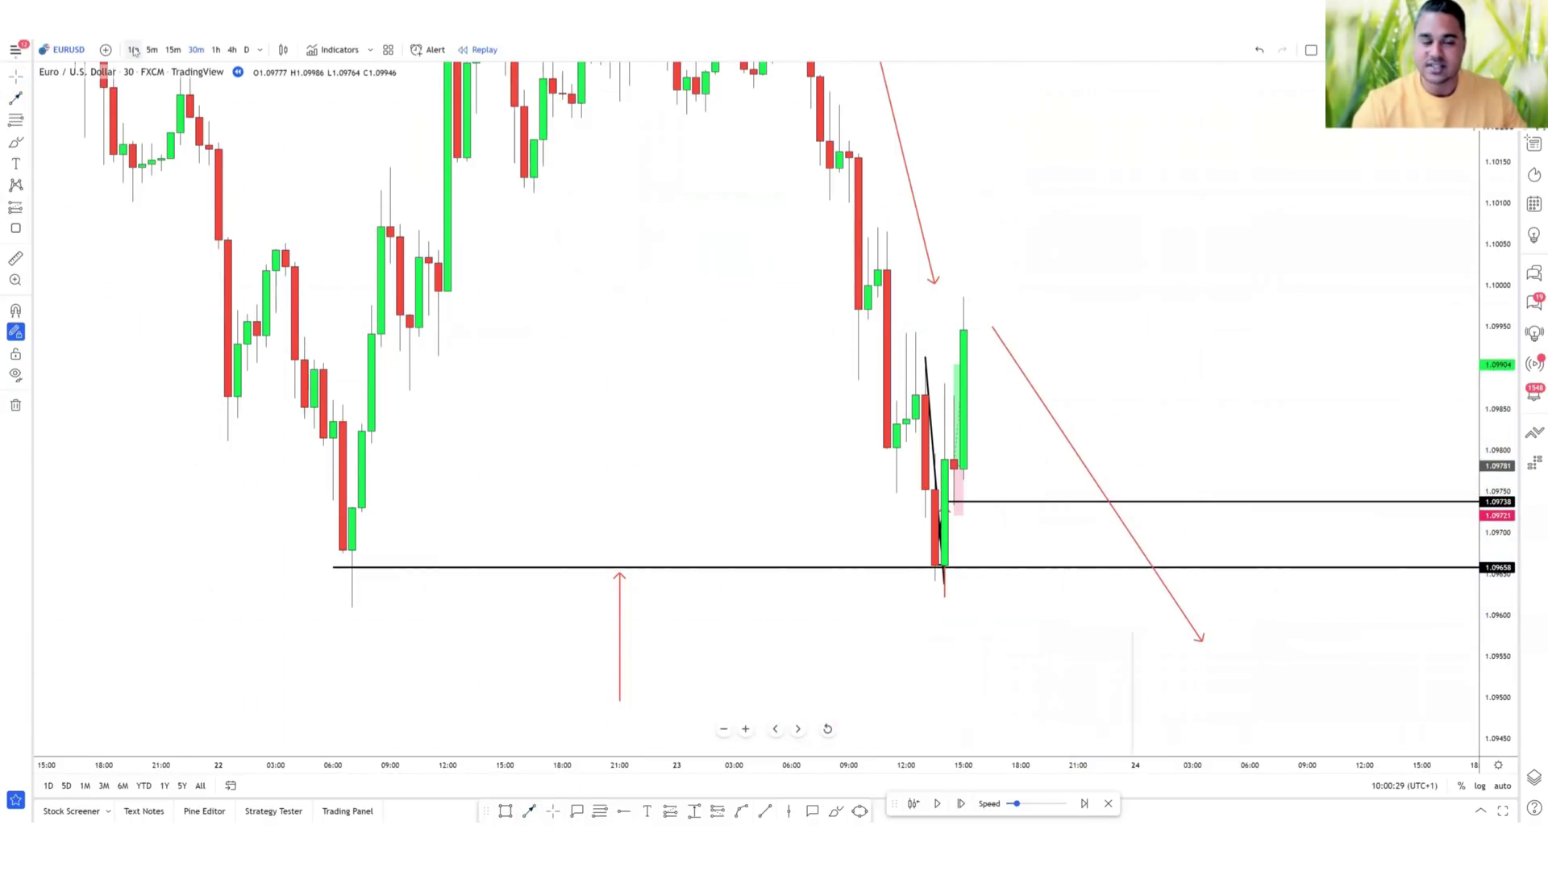
left_click_drag(1497, 677, 1497, 452)
left_click_drag(1191, 479, 855, 325)
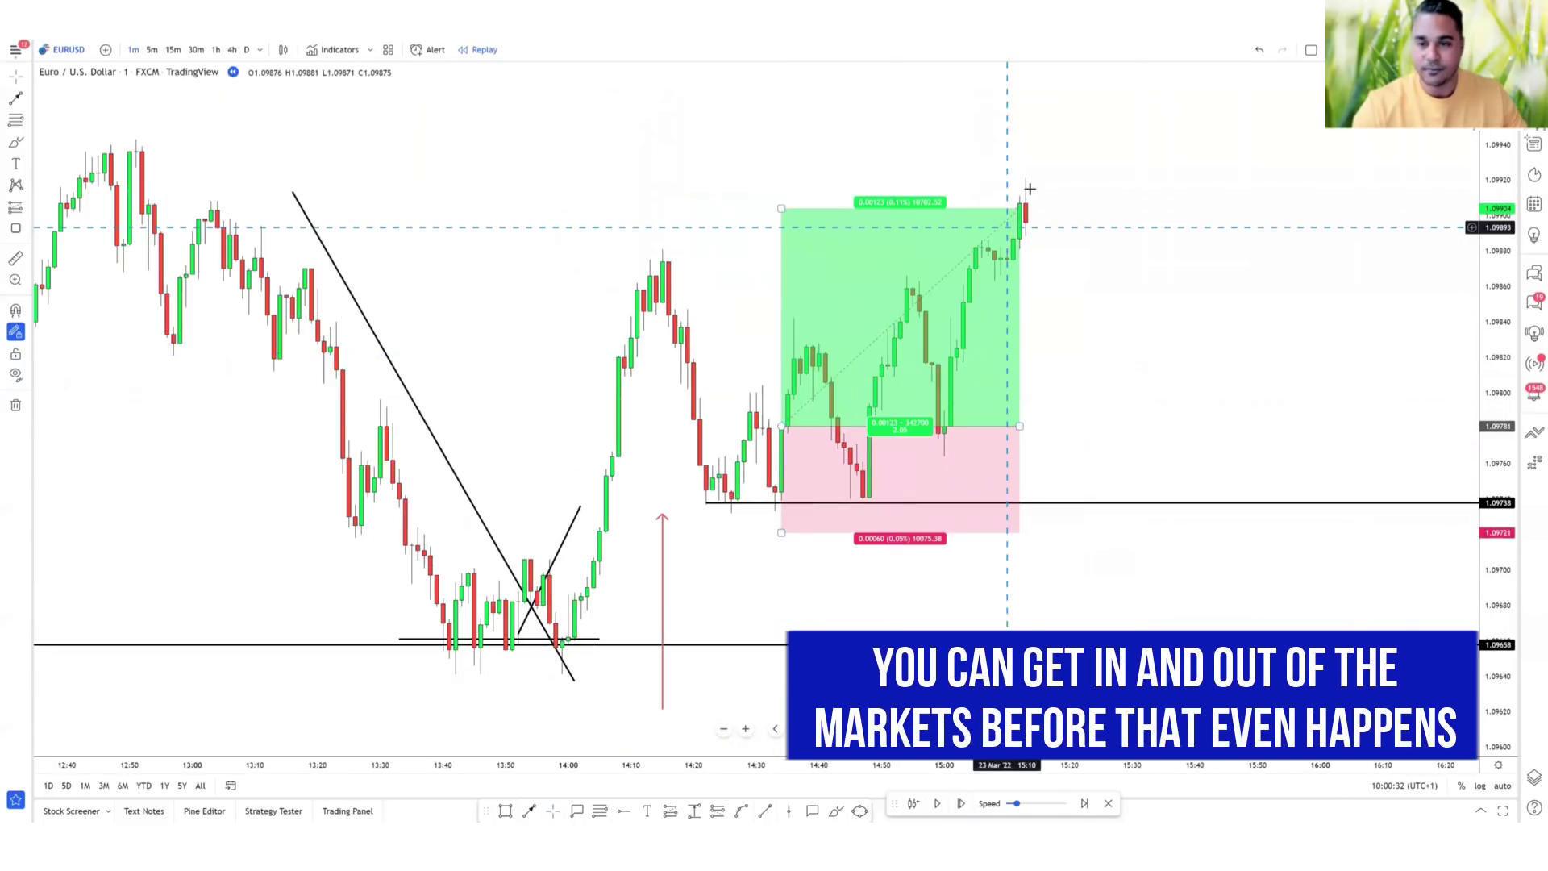
left_click_drag(1220, 606, 1195, 581)
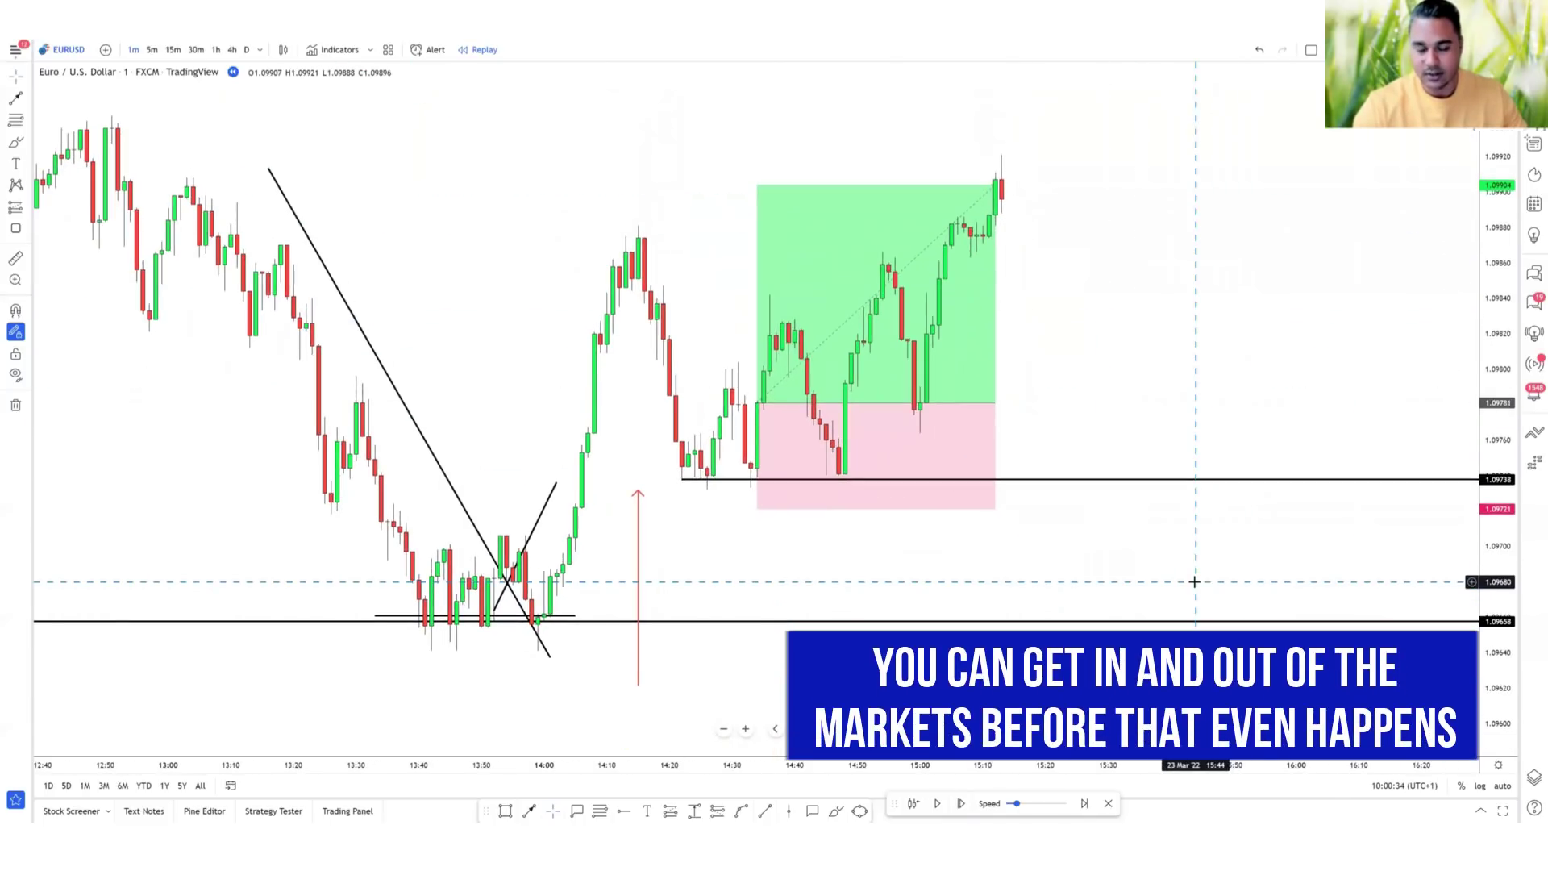